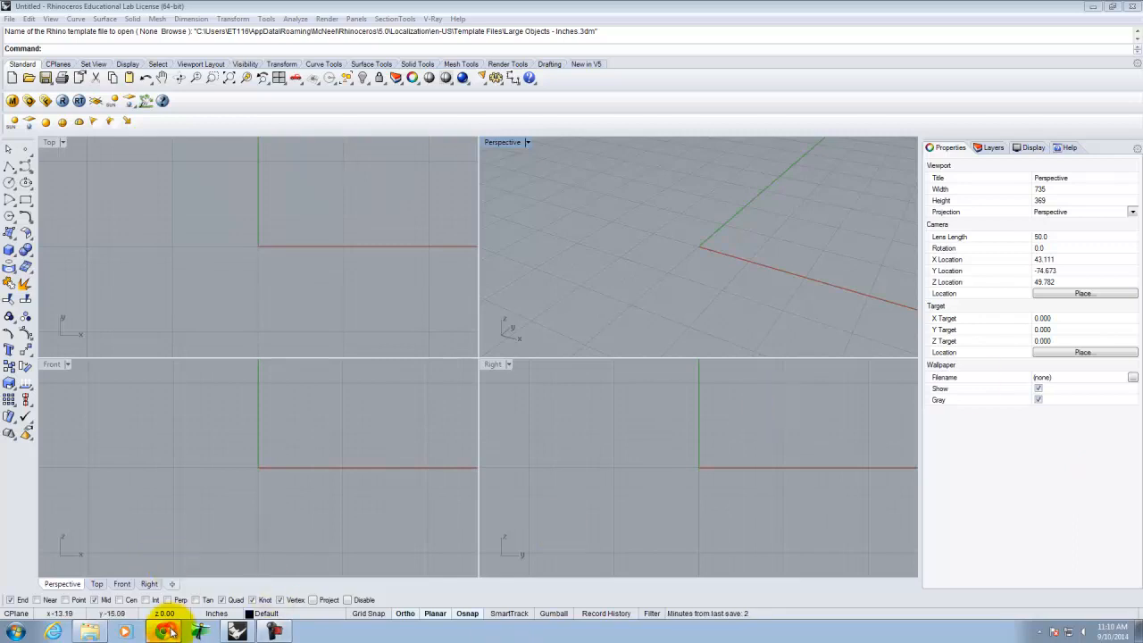
Switch to Chrome and open the Assignment 201 student work archive for Digital Tools for Architects II
left_click(162, 631)
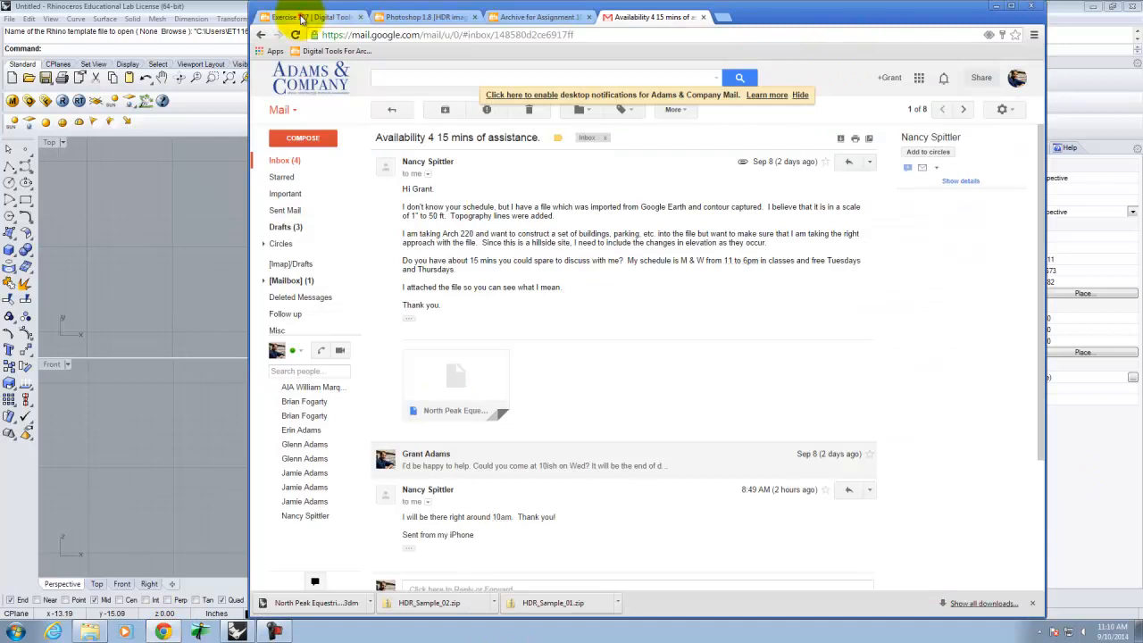
left_click(298, 17)
scroll(913, 276, "up", 10)
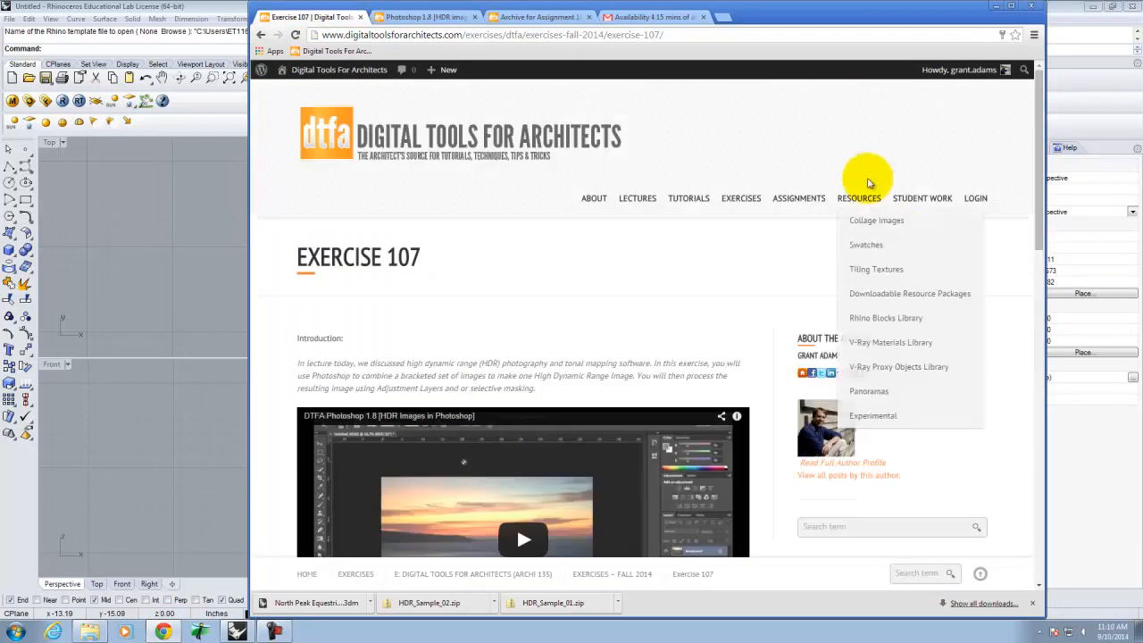
mouse_move(932, 204)
mouse_move(939, 251)
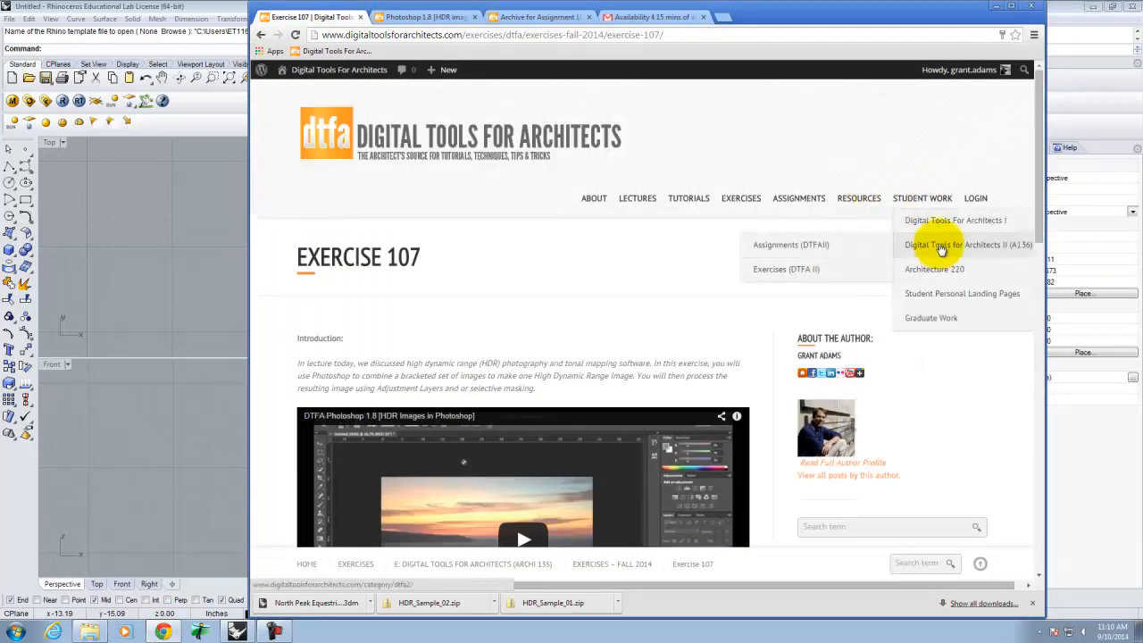
mouse_move(790, 245)
left_click(631, 247)
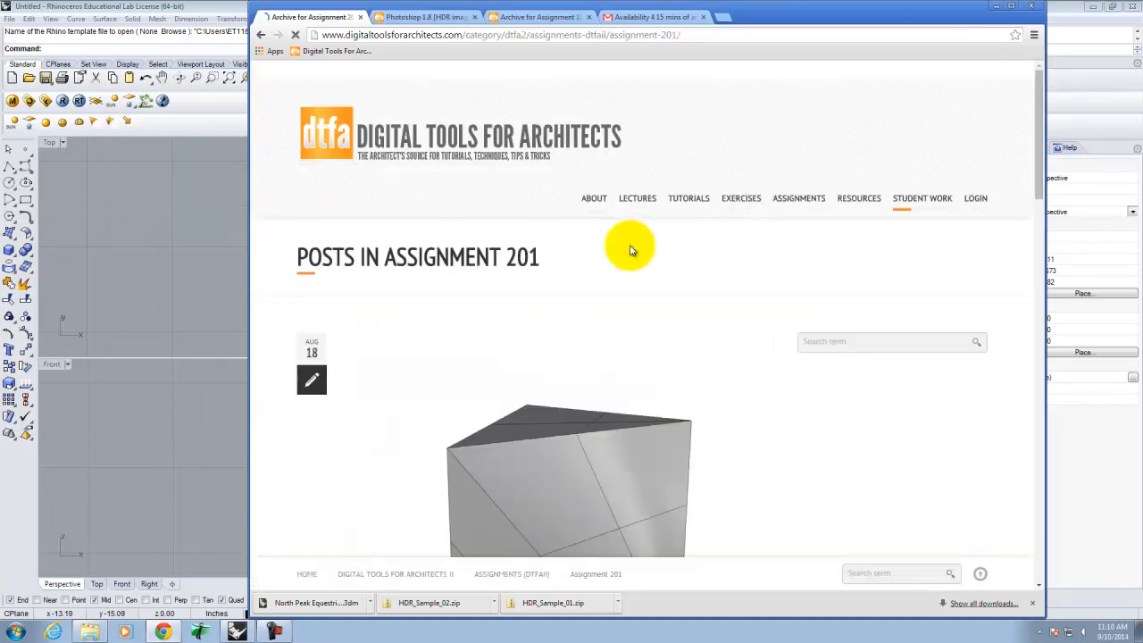
Examine the student furniture renderings on the first page of Assignment 201 posts
scroll(792, 331, "down", 6)
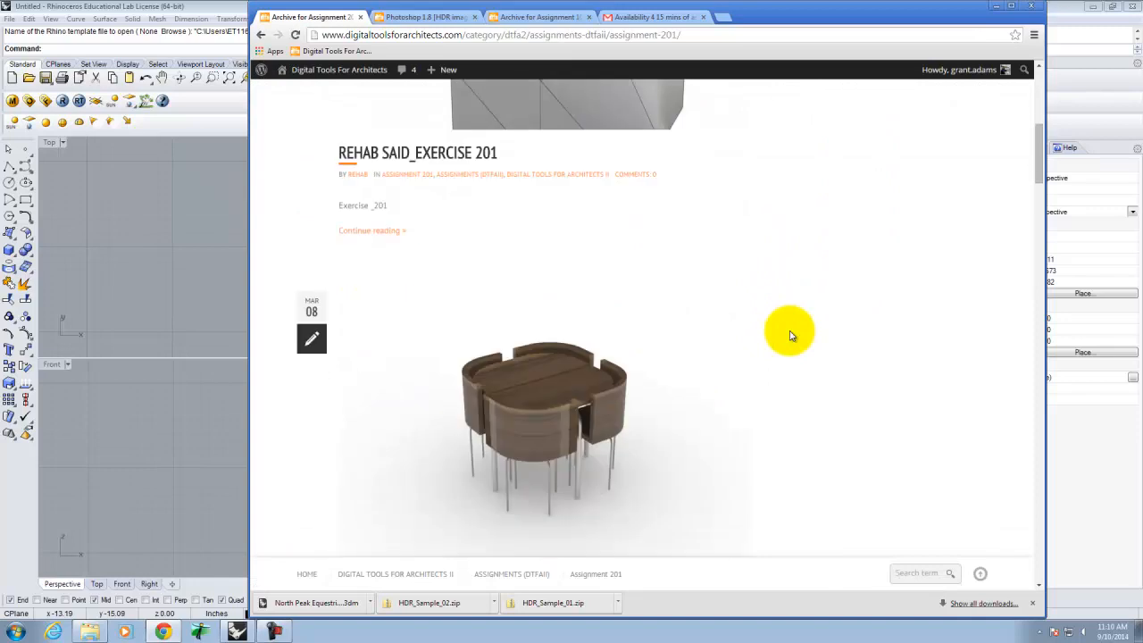
scroll(791, 331, "down", 15)
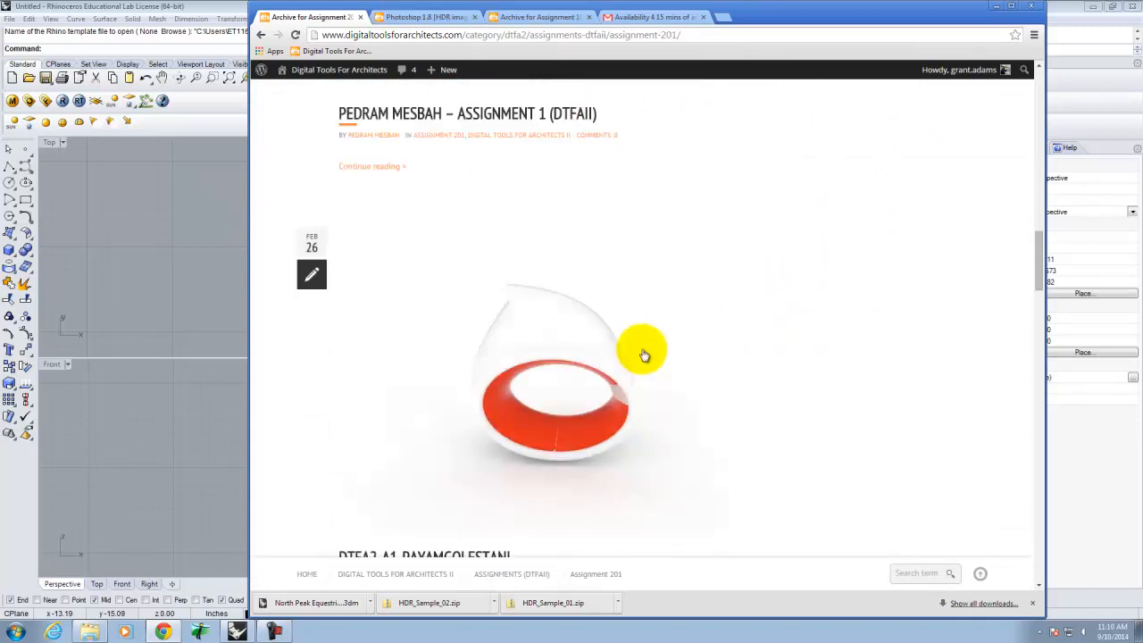
scroll(643, 352, "down", 2)
scroll(605, 286, "down", 6)
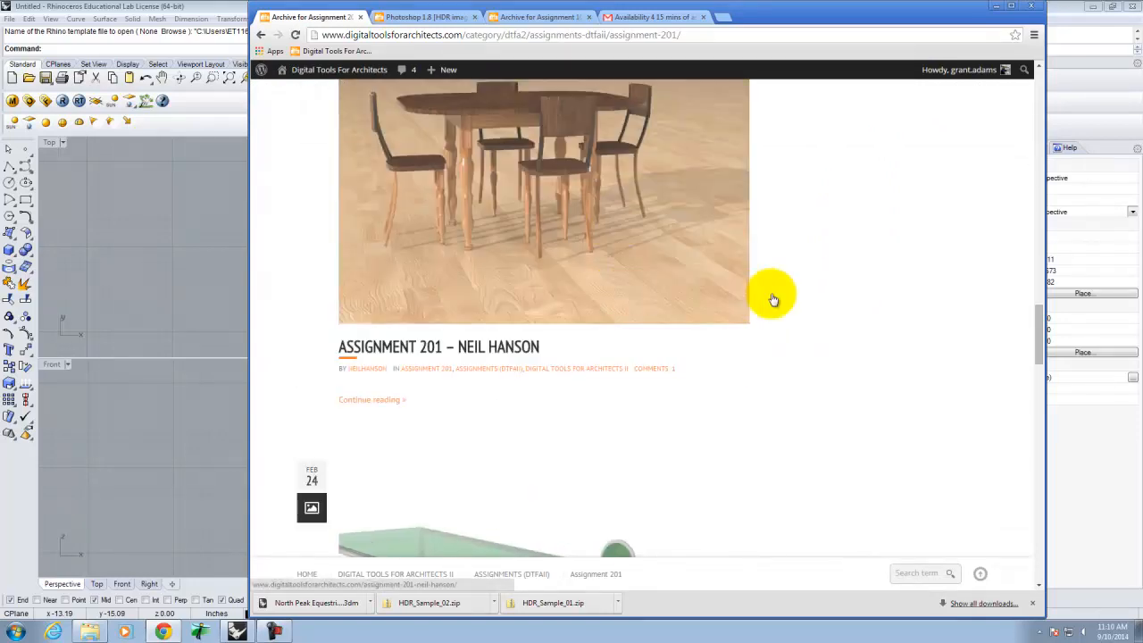
scroll(759, 299, "down", 3)
scroll(747, 316, "down", 8)
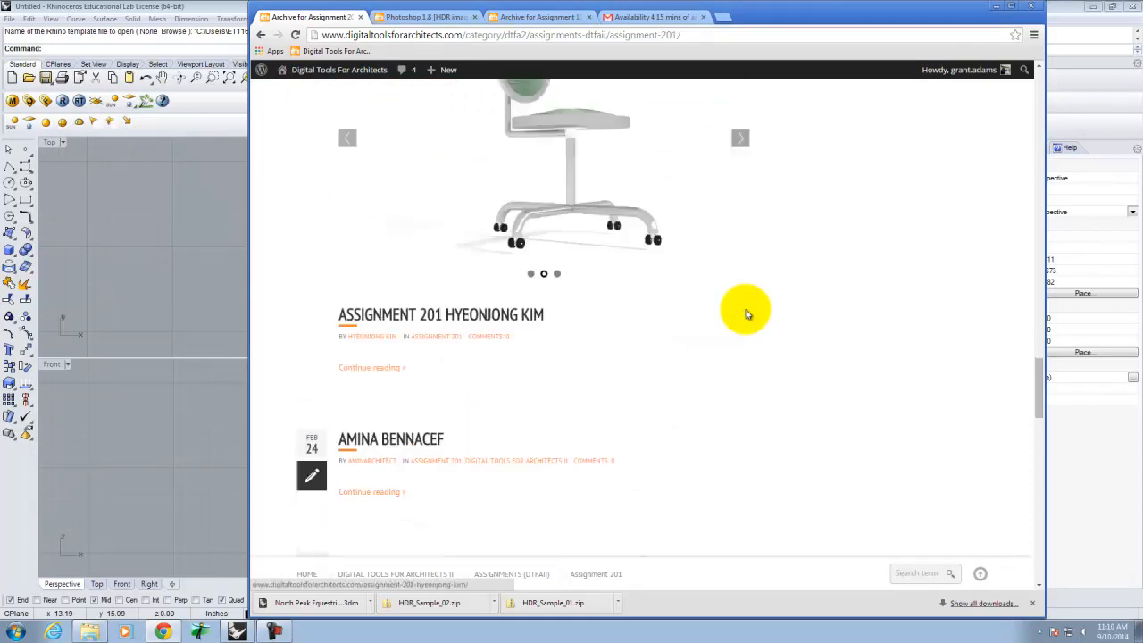
scroll(748, 315, "down", 10)
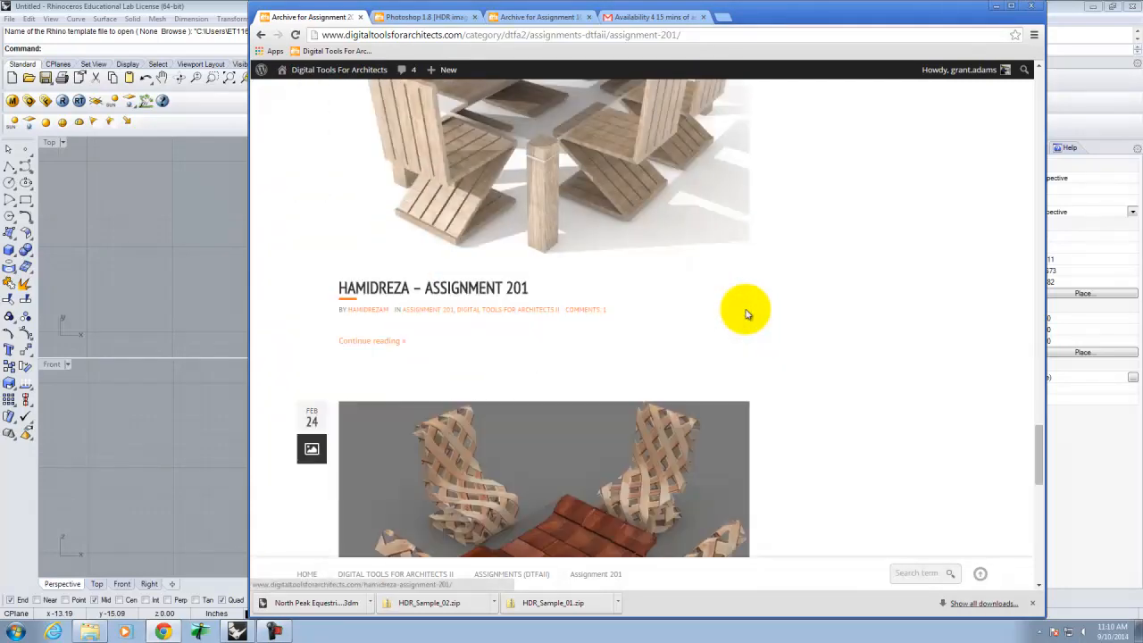
scroll(748, 315, "down", 2)
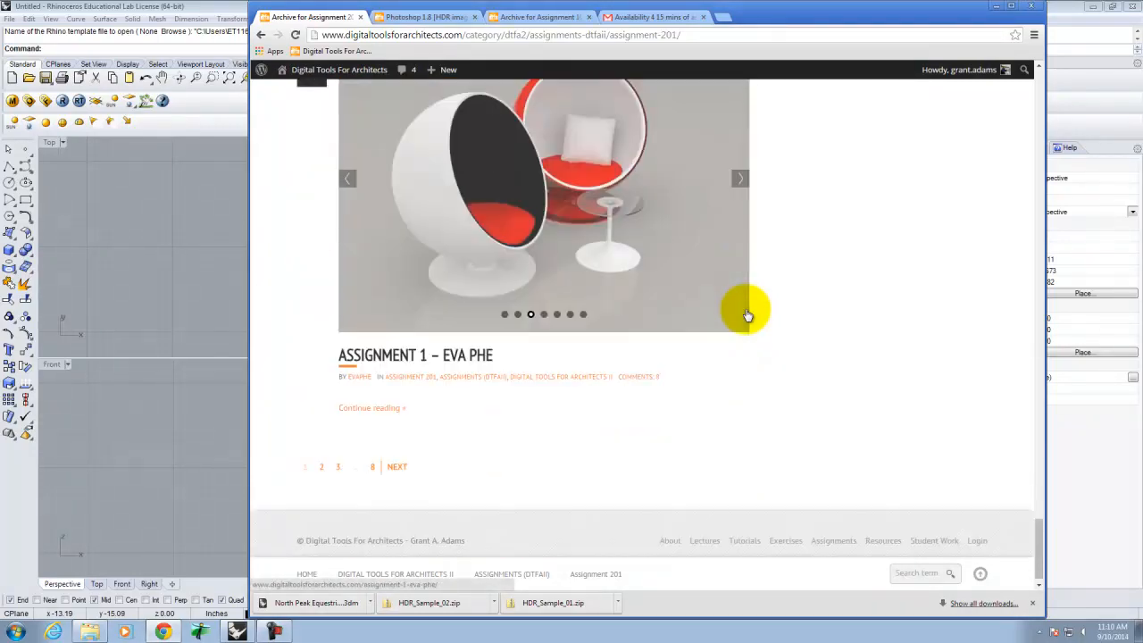
scroll(548, 251, "up", 2)
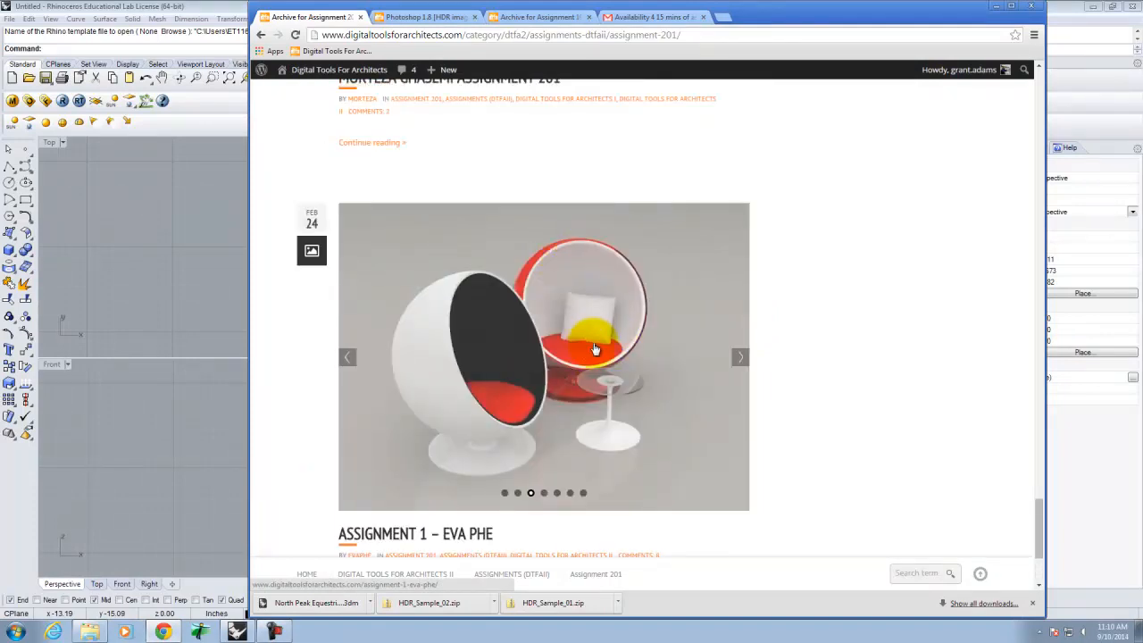
scroll(607, 334, "down", 2)
Open page 2 of the Assignment 201 posts and examine its table and chair designs through to the end
left_click(320, 467)
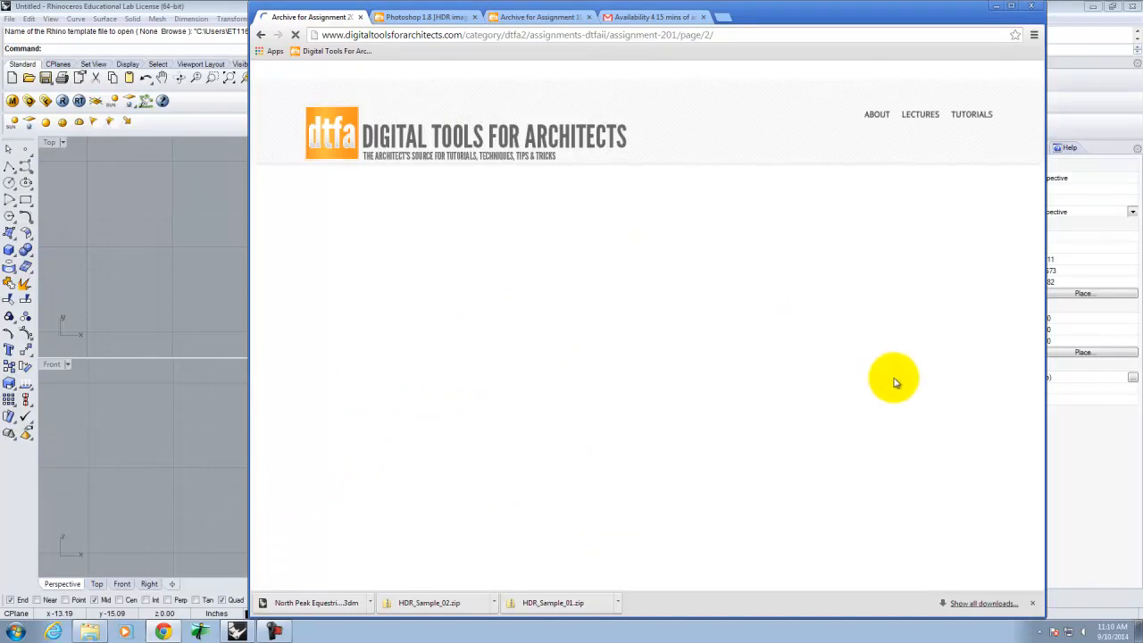
scroll(804, 383, "down", 3)
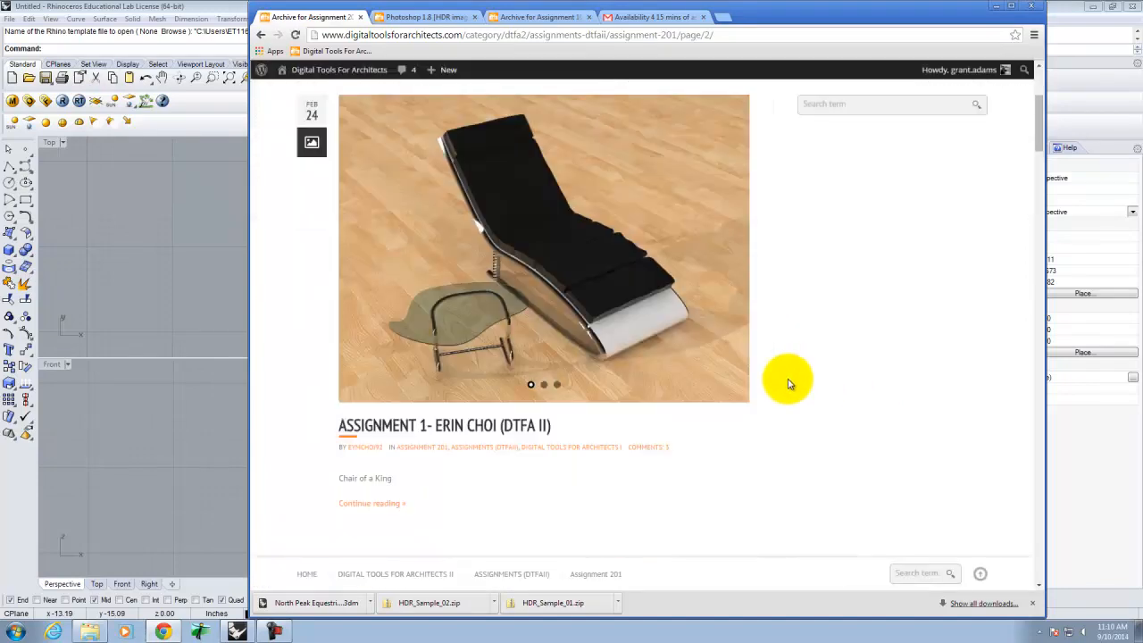
scroll(789, 384, "down", 10)
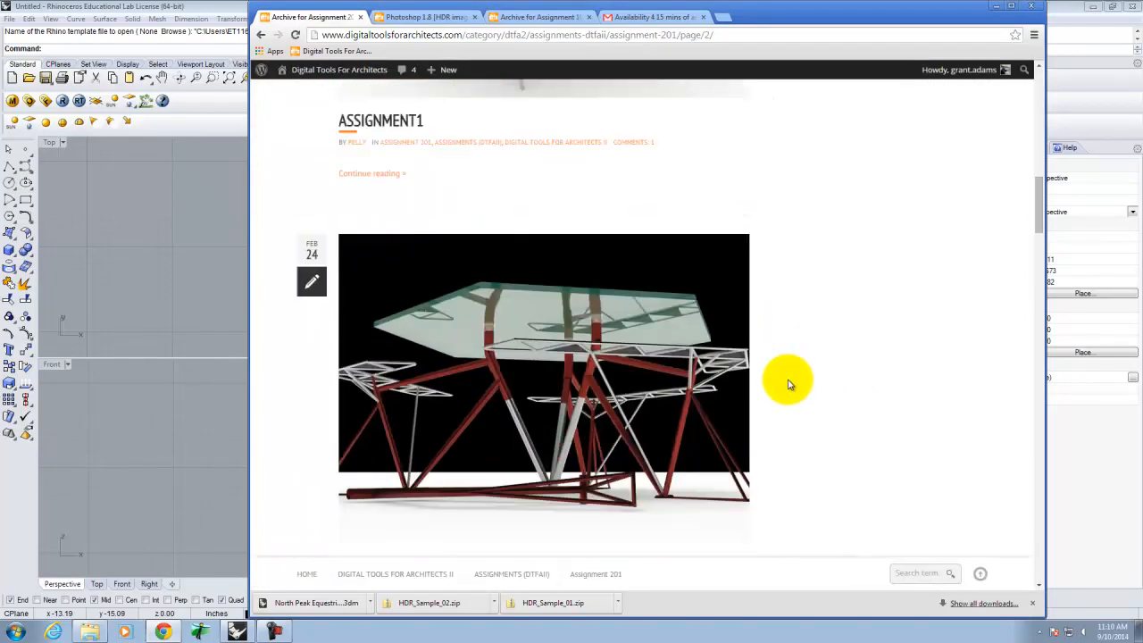
scroll(789, 383, "down", 2)
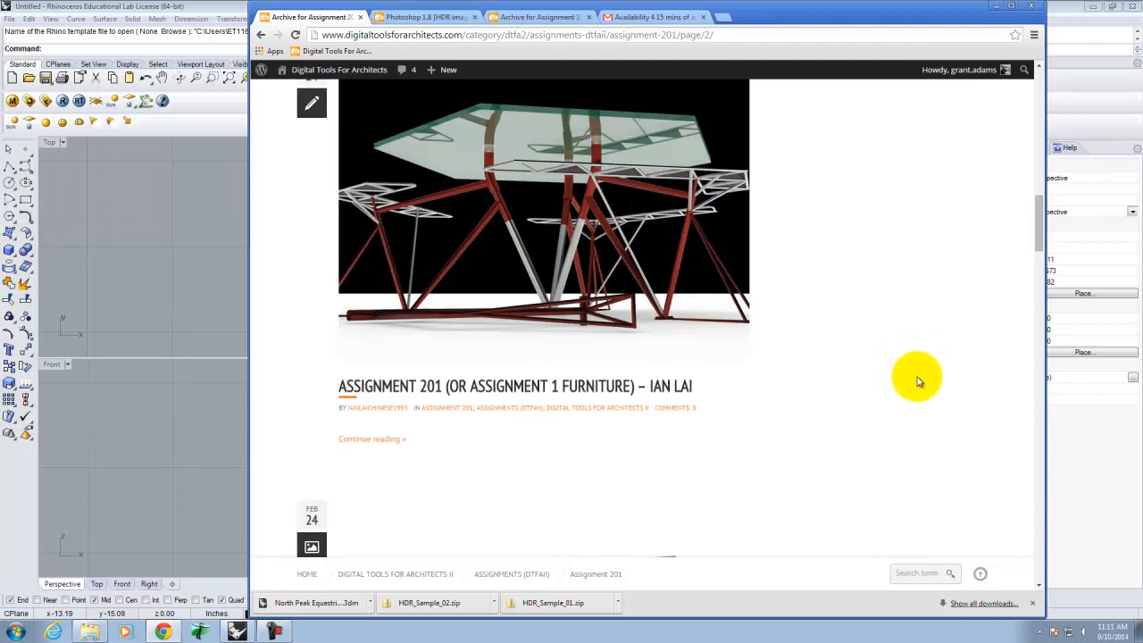
scroll(919, 380, "up", 3)
scroll(919, 379, "up", 9)
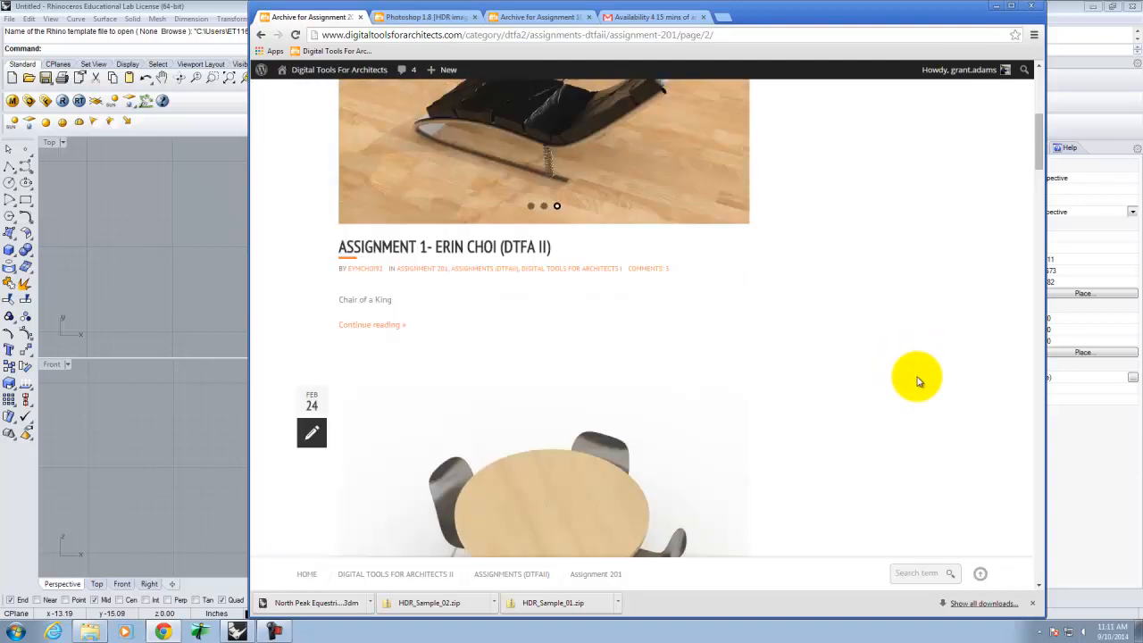
scroll(917, 382, "down", 6)
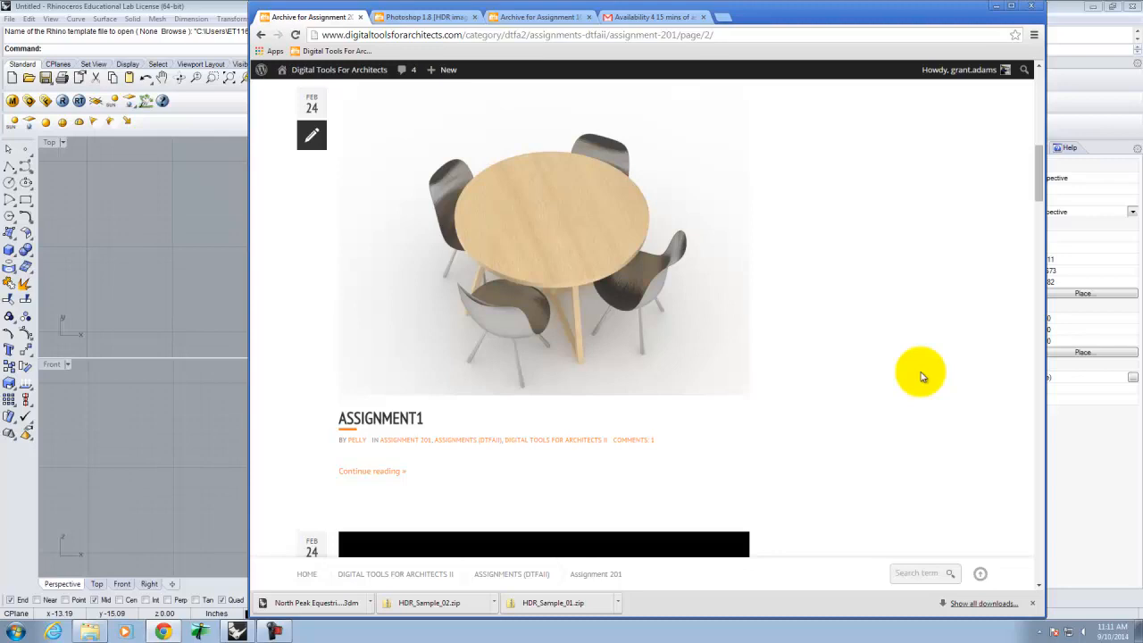
scroll(923, 376, "down", 10)
scroll(922, 376, "down", 9)
scroll(923, 376, "down", 9)
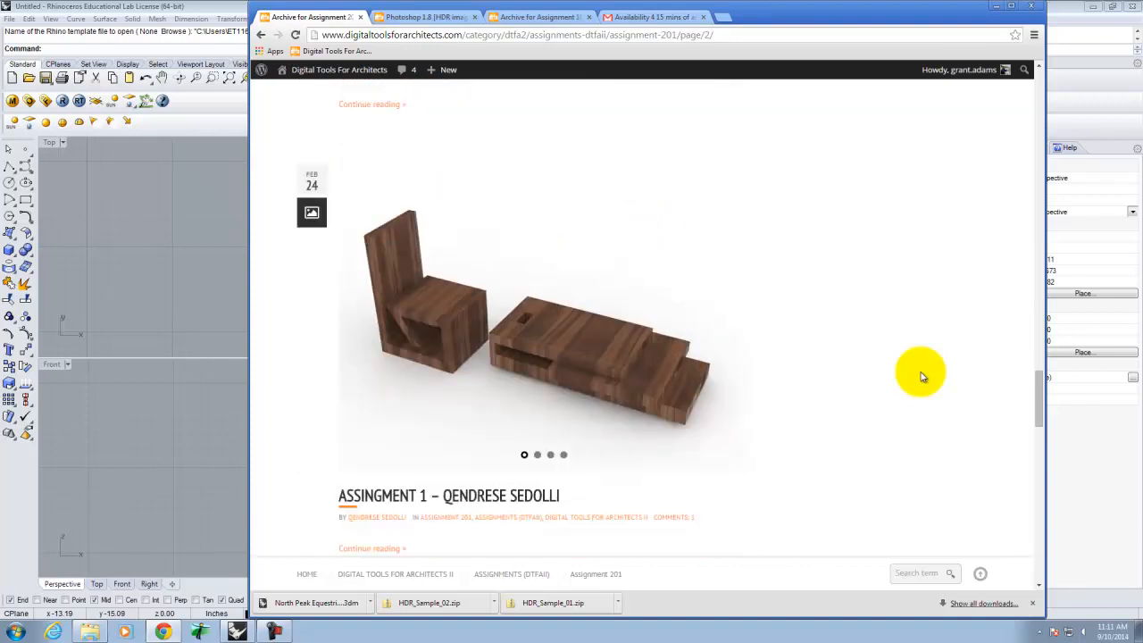
scroll(923, 376, "down", 2)
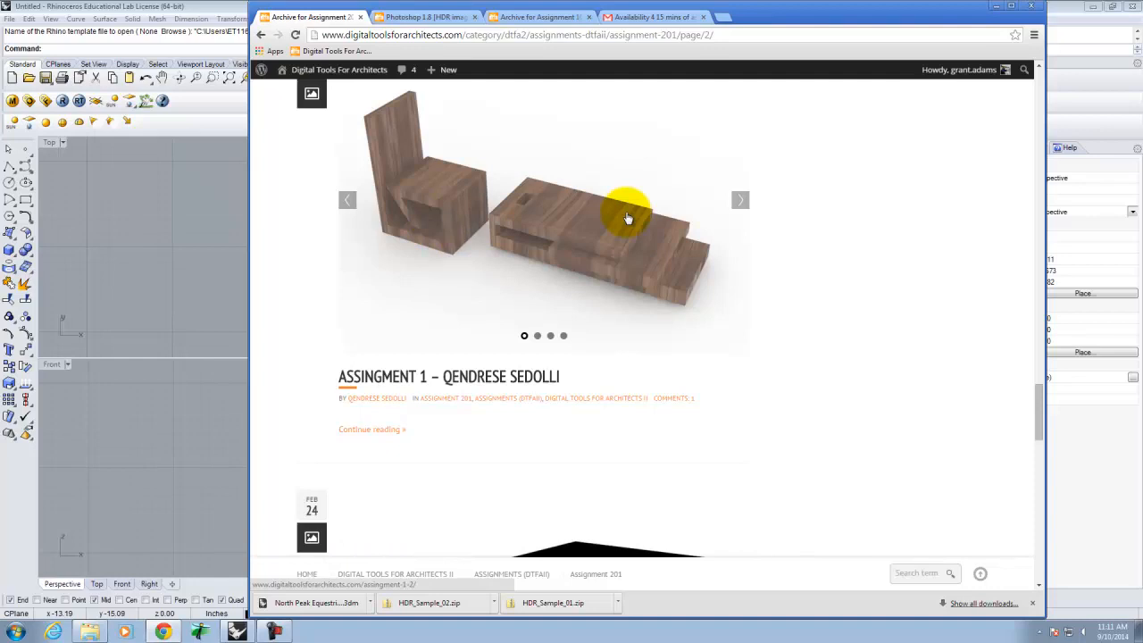
scroll(628, 217, "down", 5)
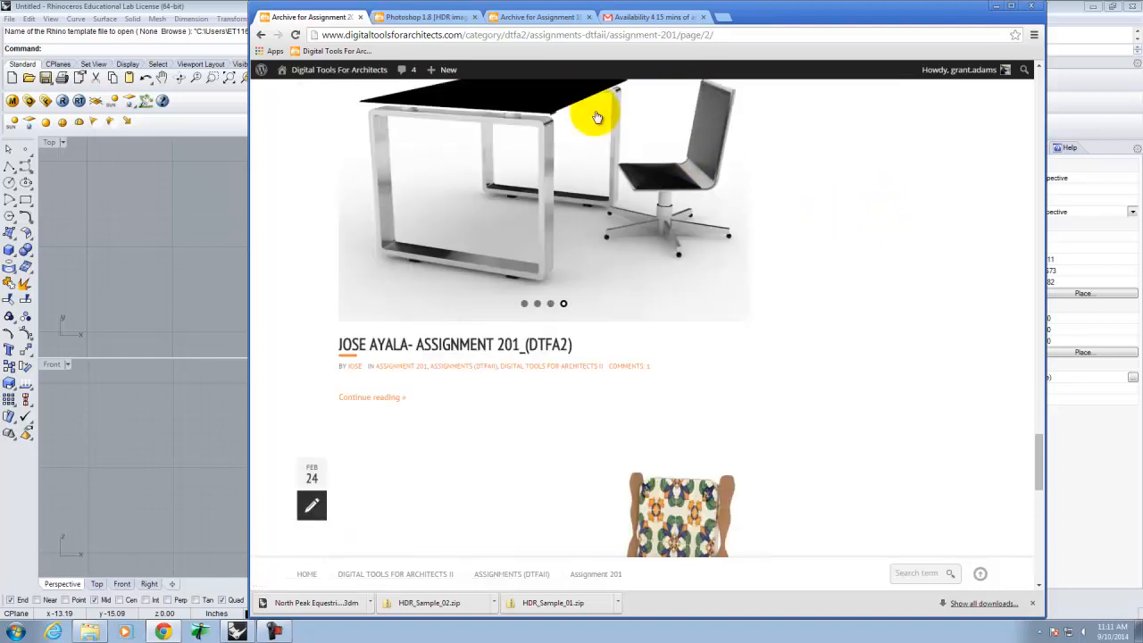
scroll(514, 177, "up", 3)
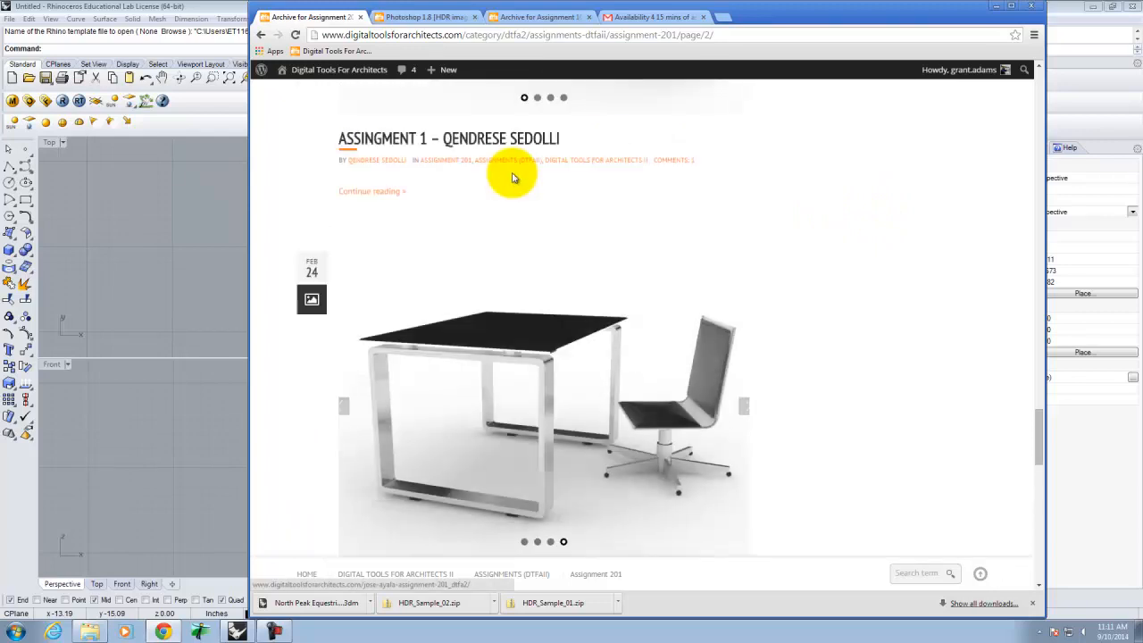
scroll(536, 187, "down", 1)
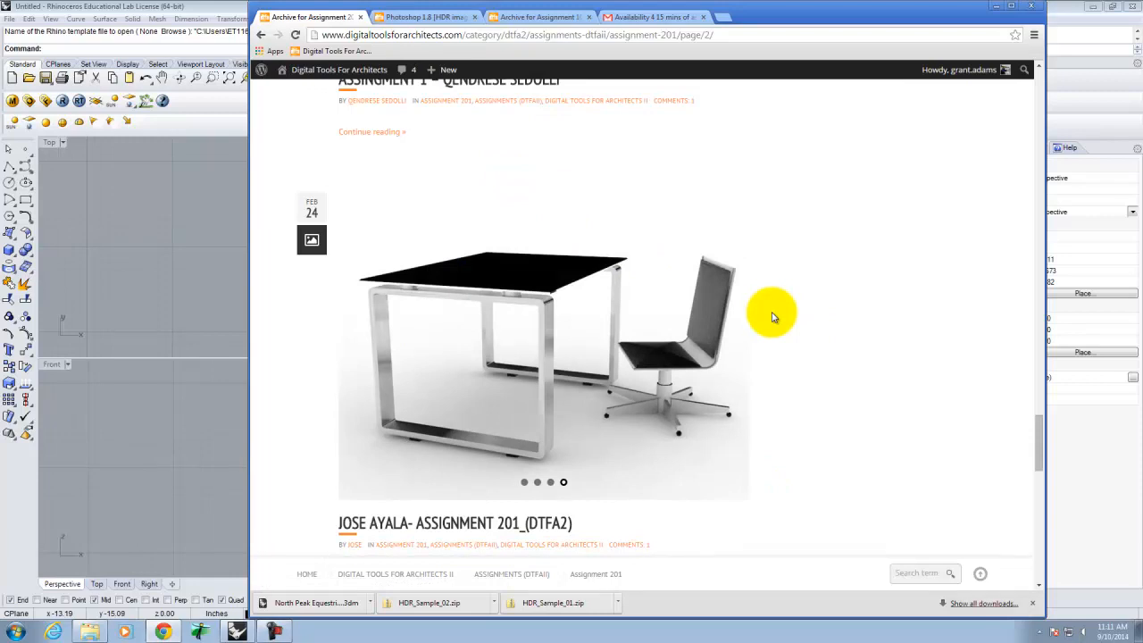
scroll(773, 314, "down", 5)
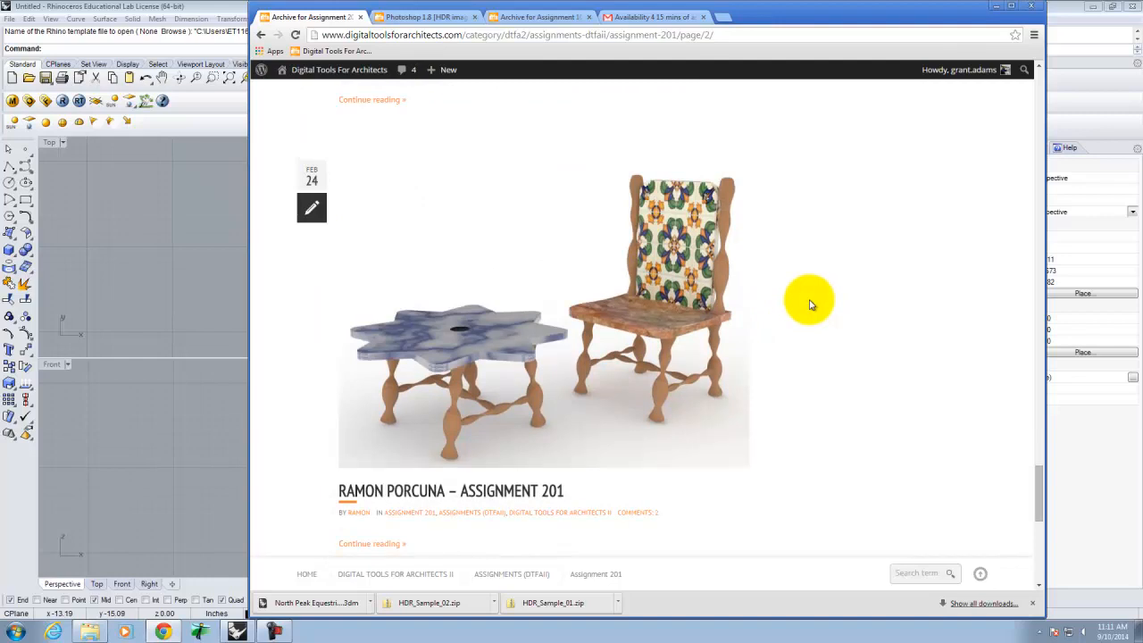
scroll(810, 305, "down", 6)
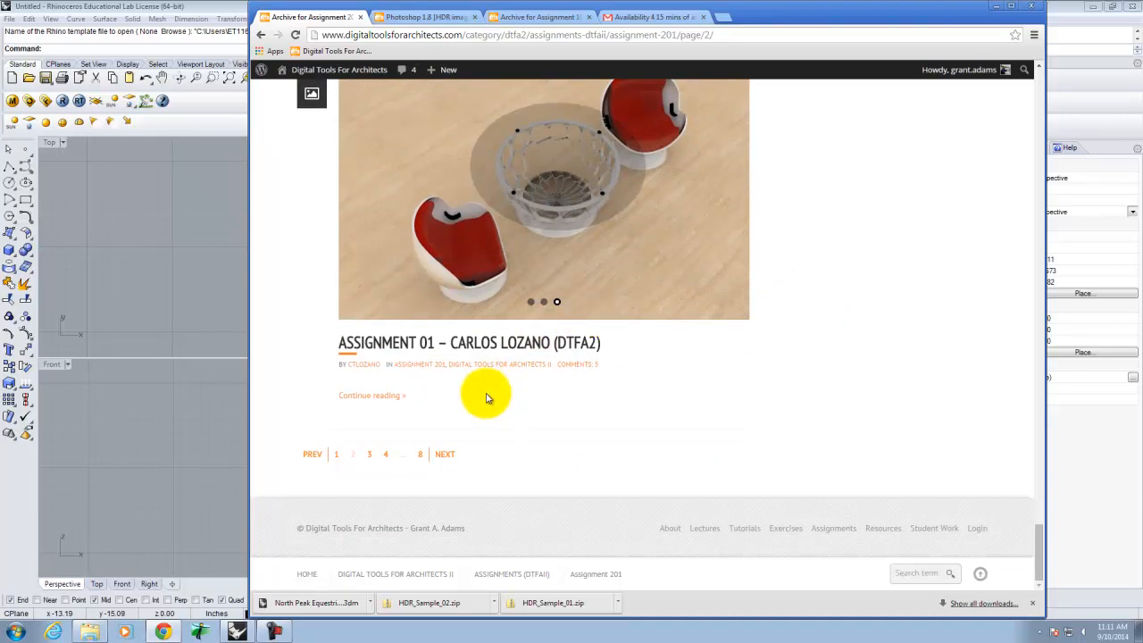
Open page 3 of the Assignment 201 posts and examine the furniture designs shown there
left_click(368, 453)
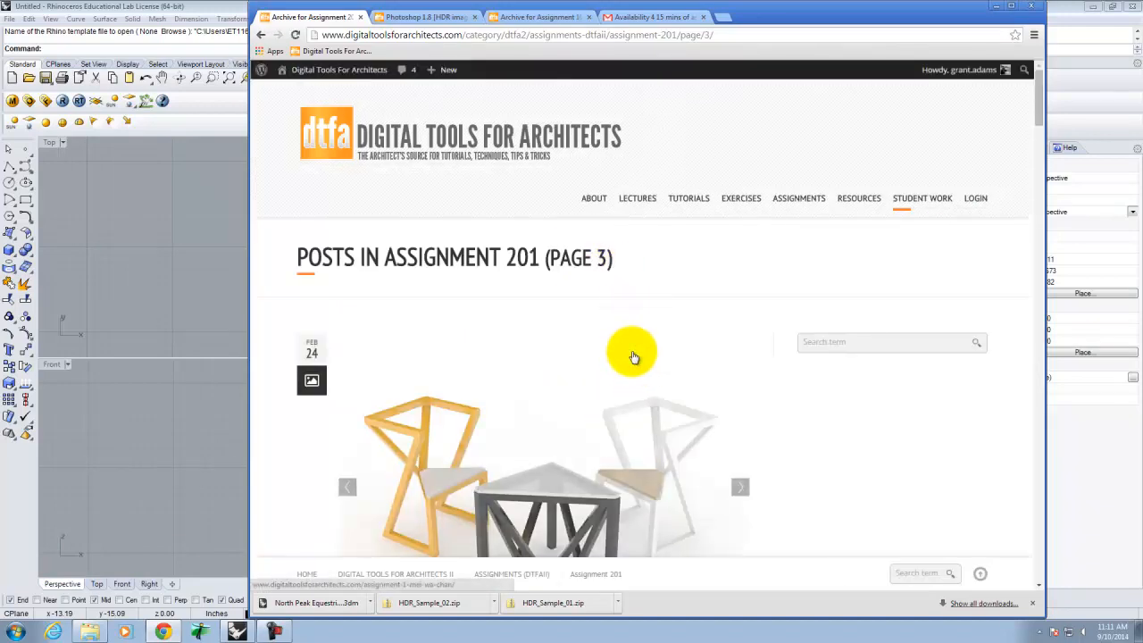
scroll(634, 355, "down", 2)
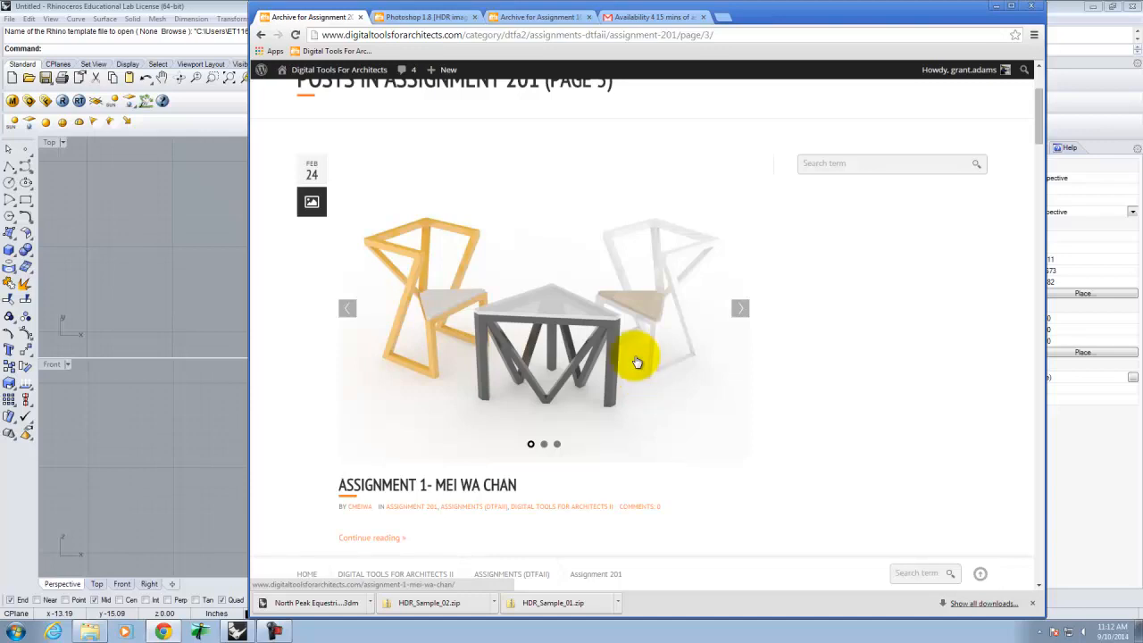
scroll(637, 361, "down", 10)
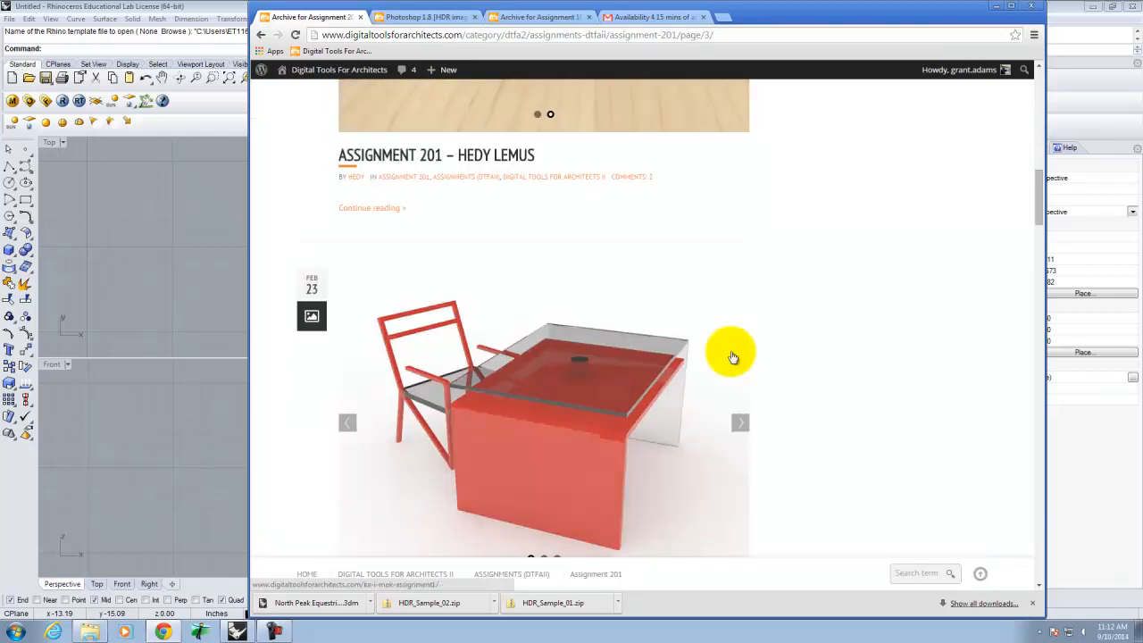
scroll(730, 358, "down", 4)
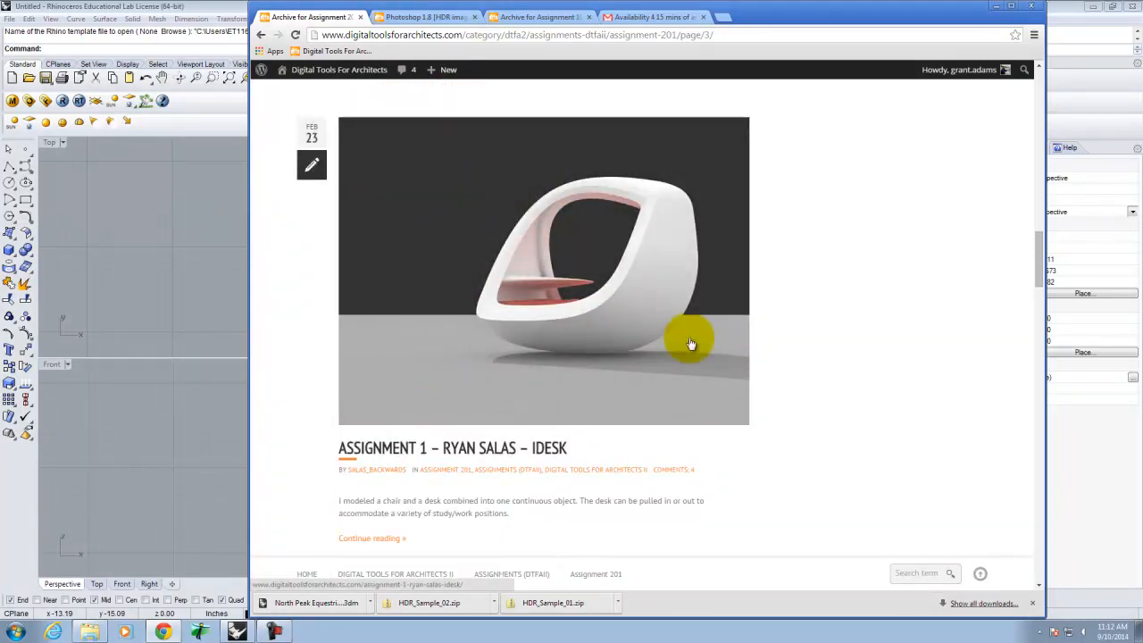
scroll(881, 242, "down", 5)
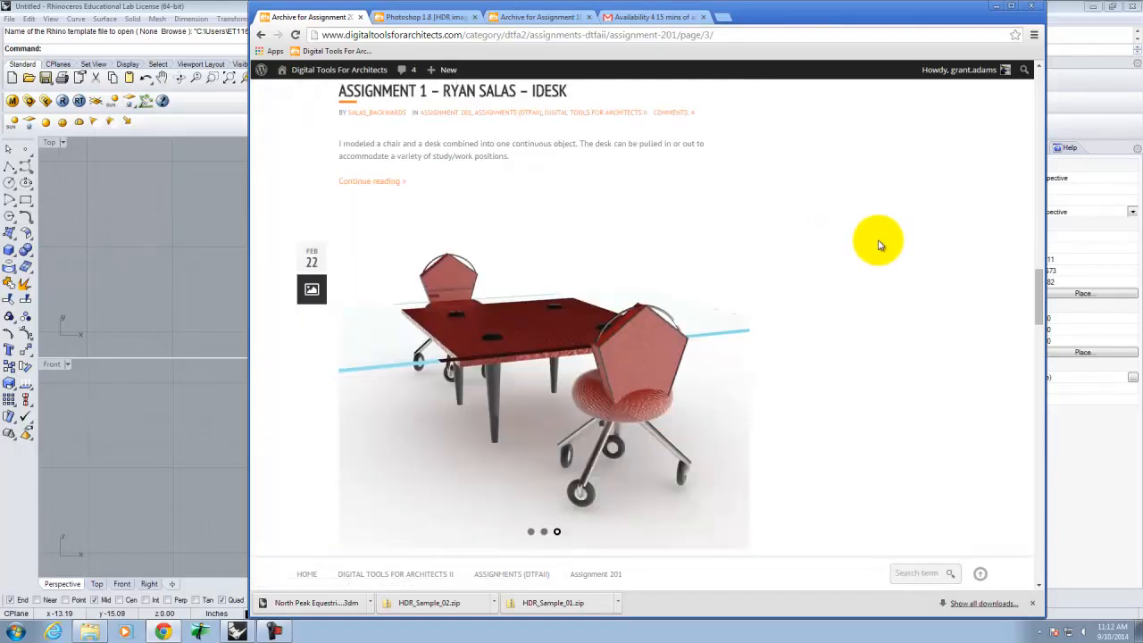
scroll(879, 244, "down", 7)
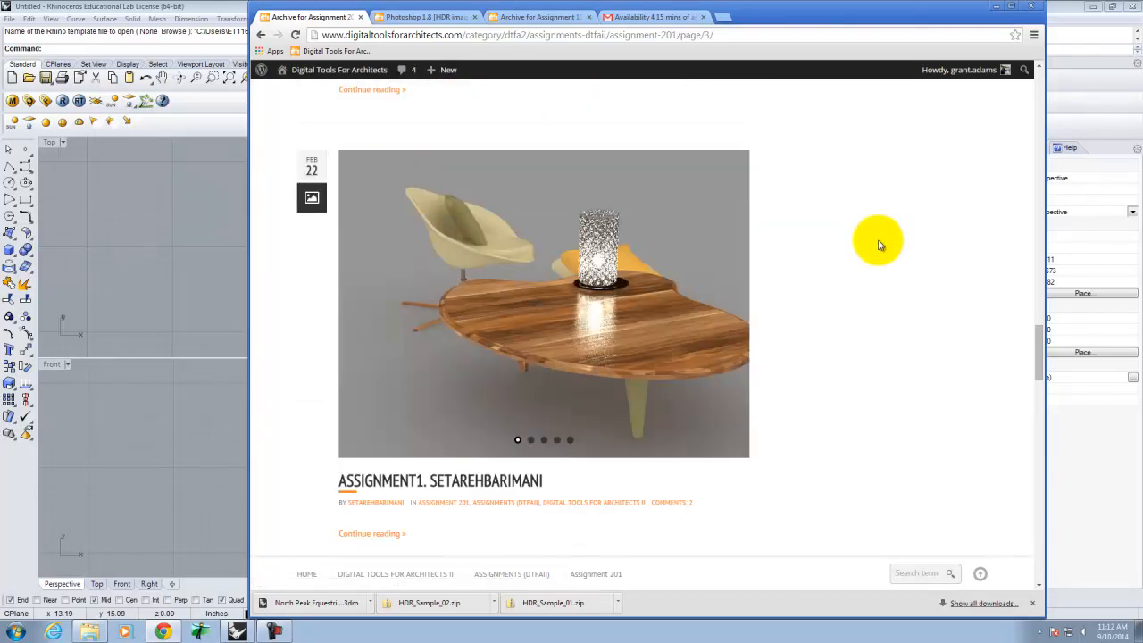
scroll(879, 244, "down", 8)
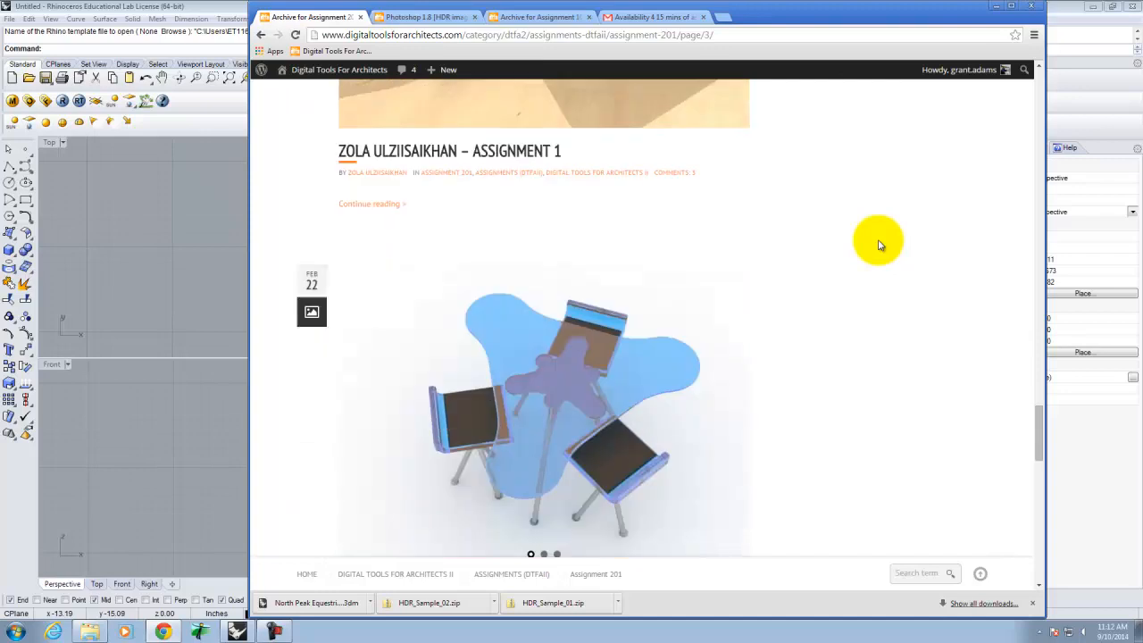
scroll(879, 244, "down", 8)
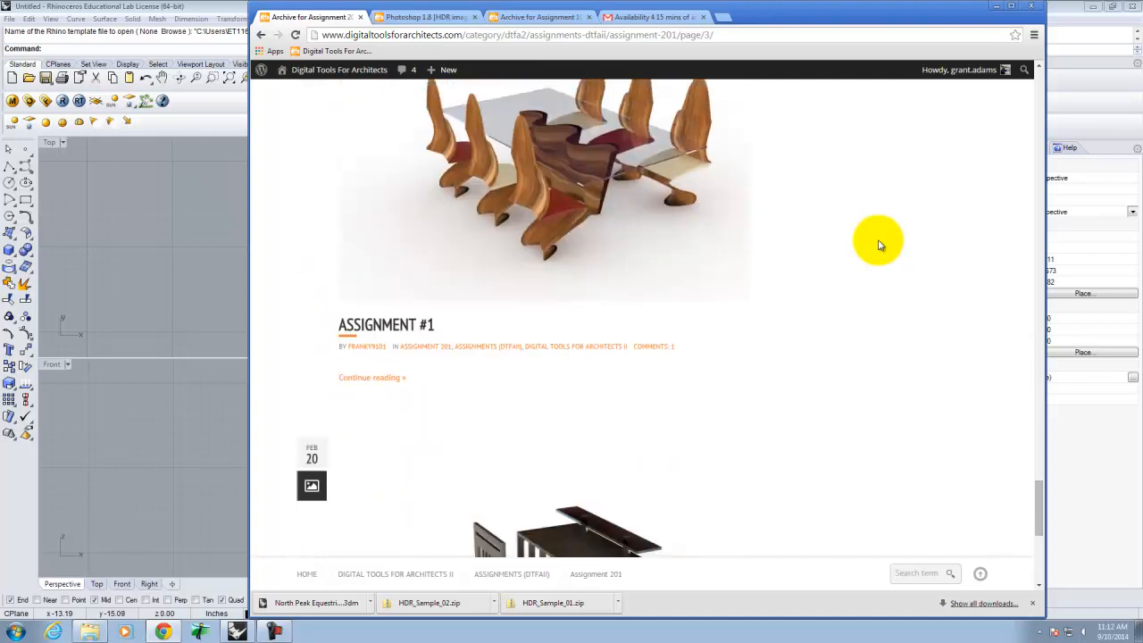
scroll(879, 244, "down", 3)
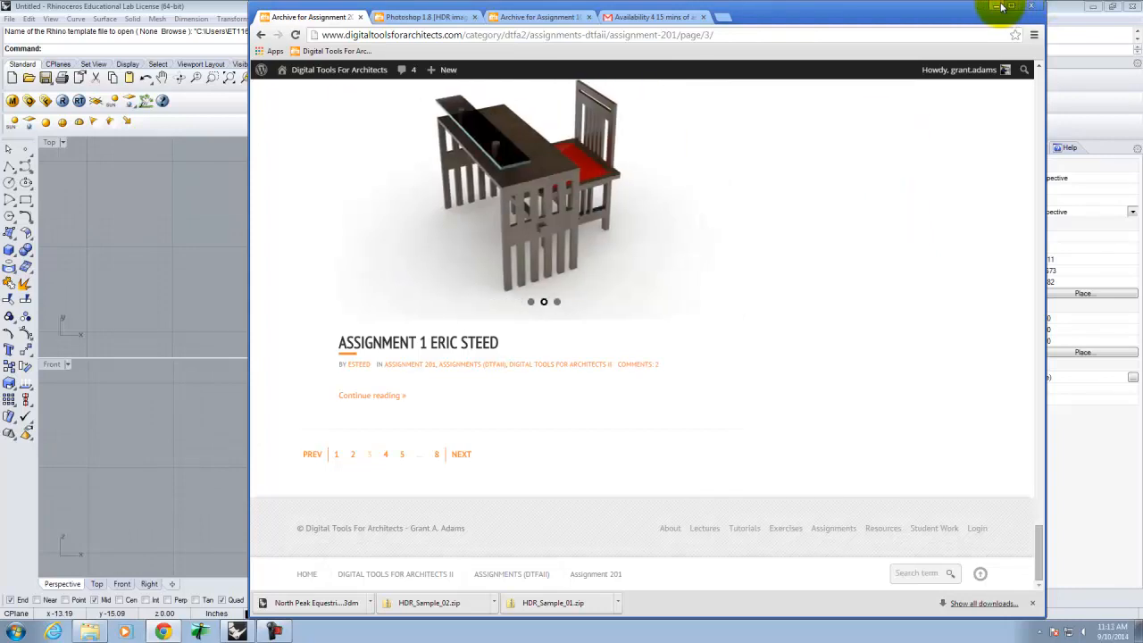
Return to Rhino and draw a quarter-circle arc in the Top view, centred at 2",0 with a 2" radius, starting at the origin
left_click(998, 6)
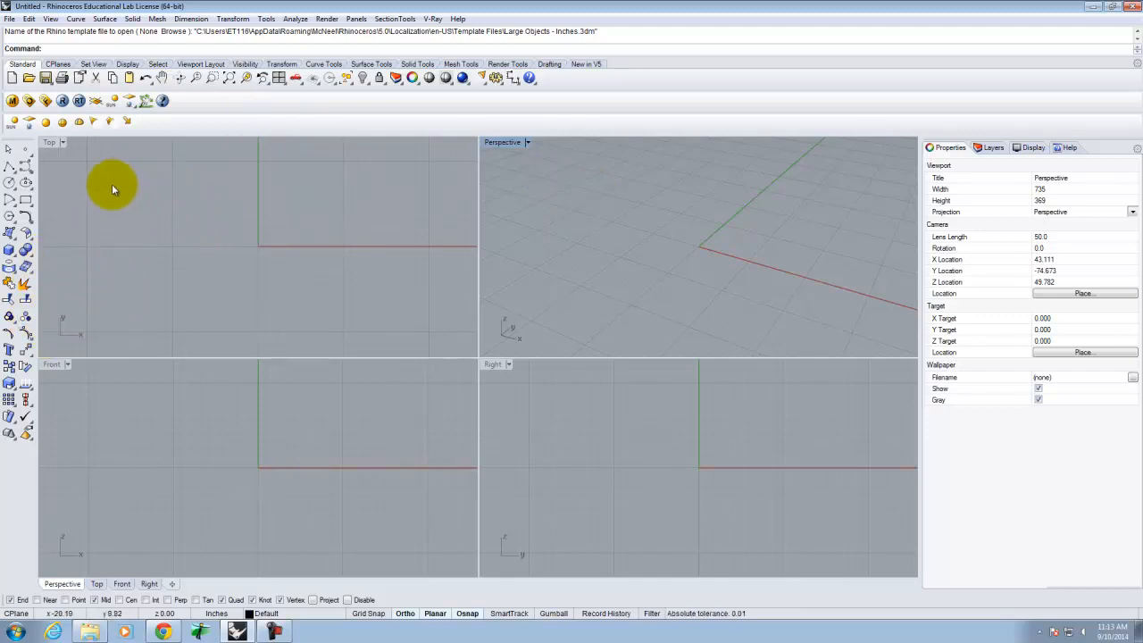
left_click(9, 201)
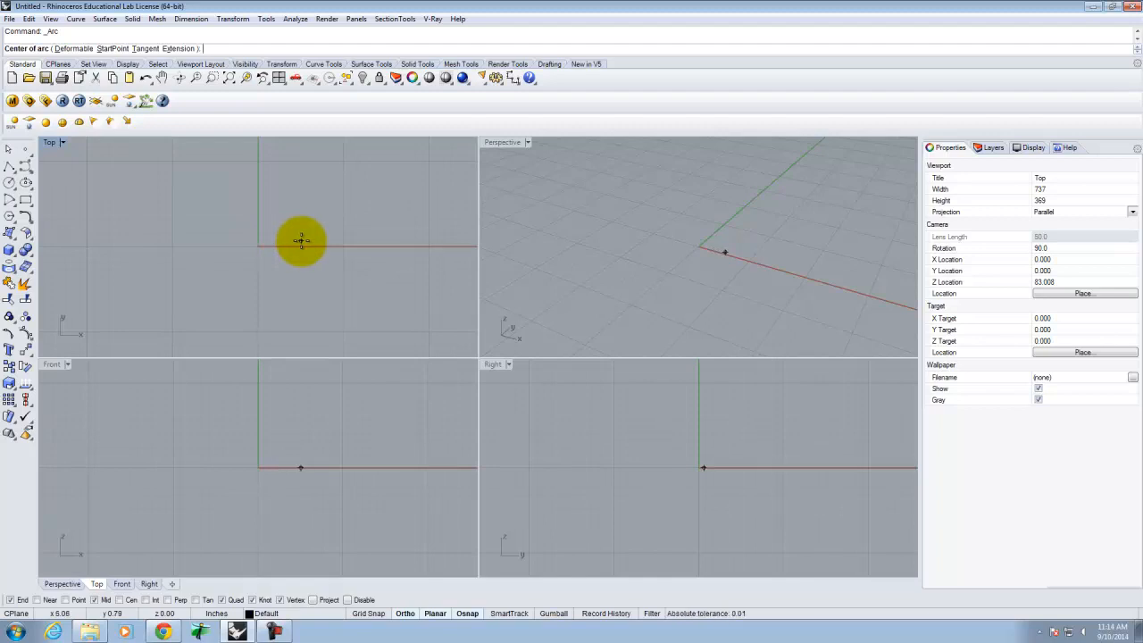
type("2',0")
key("Return")
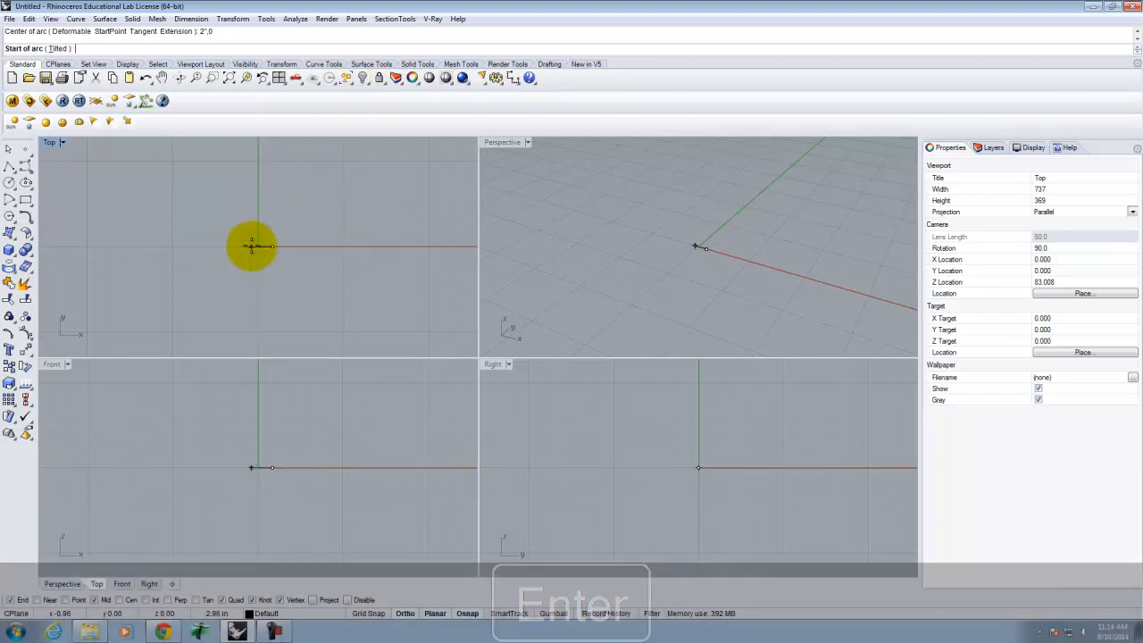
type("2")
key("Return")
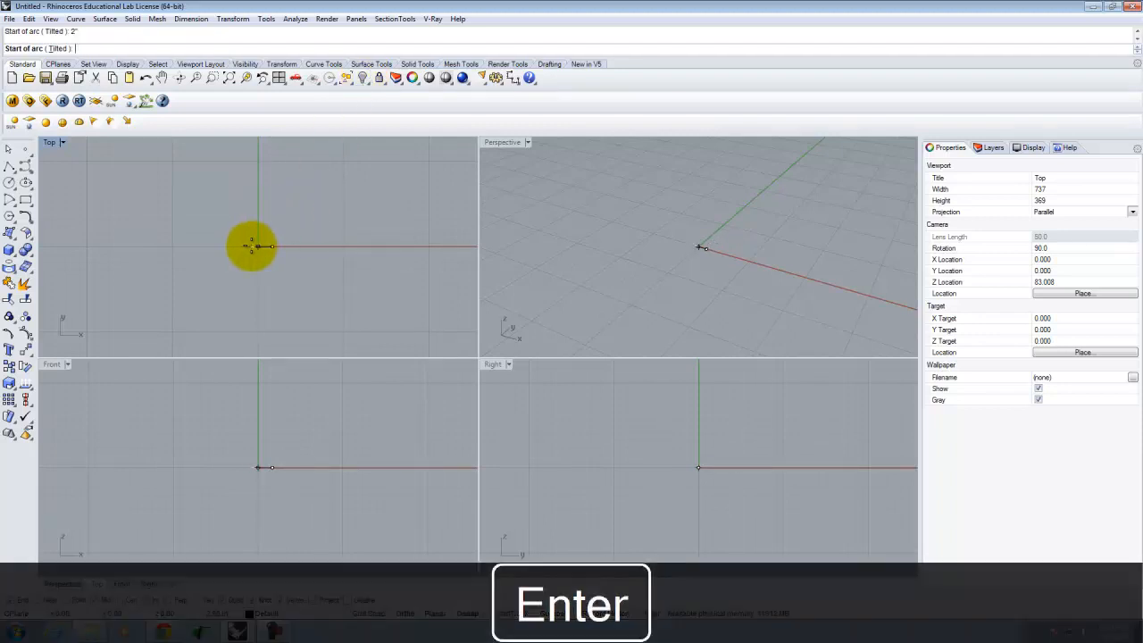
left_click(227, 265)
left_click(305, 202)
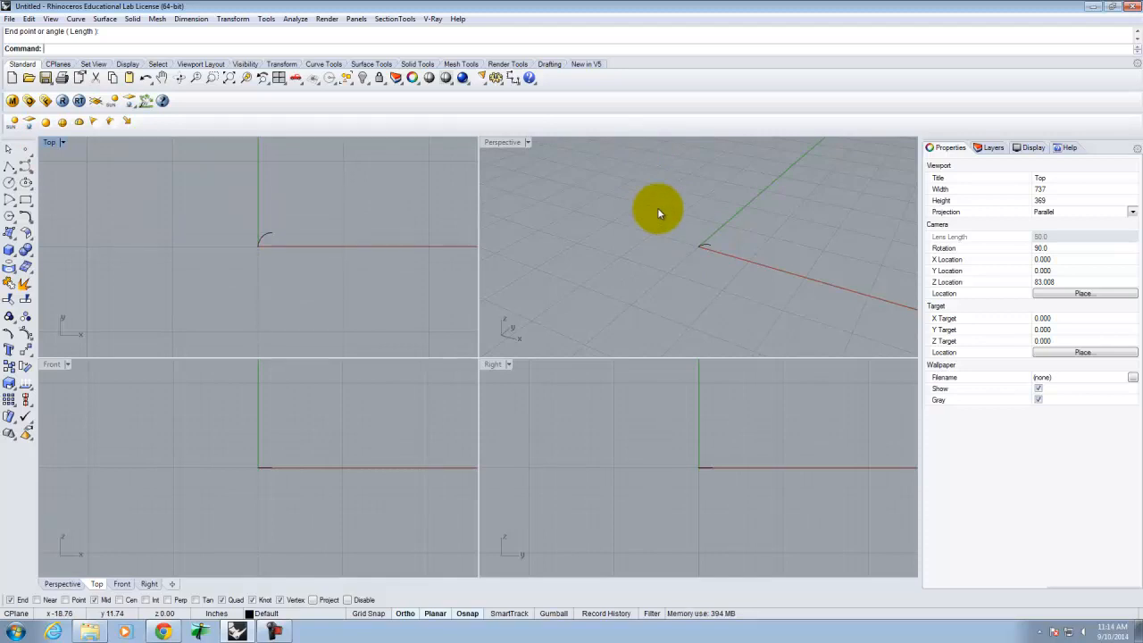
Draw a 13" horizontal polyline in the Top view, starting from the upper end of the arc
left_click(10, 168)
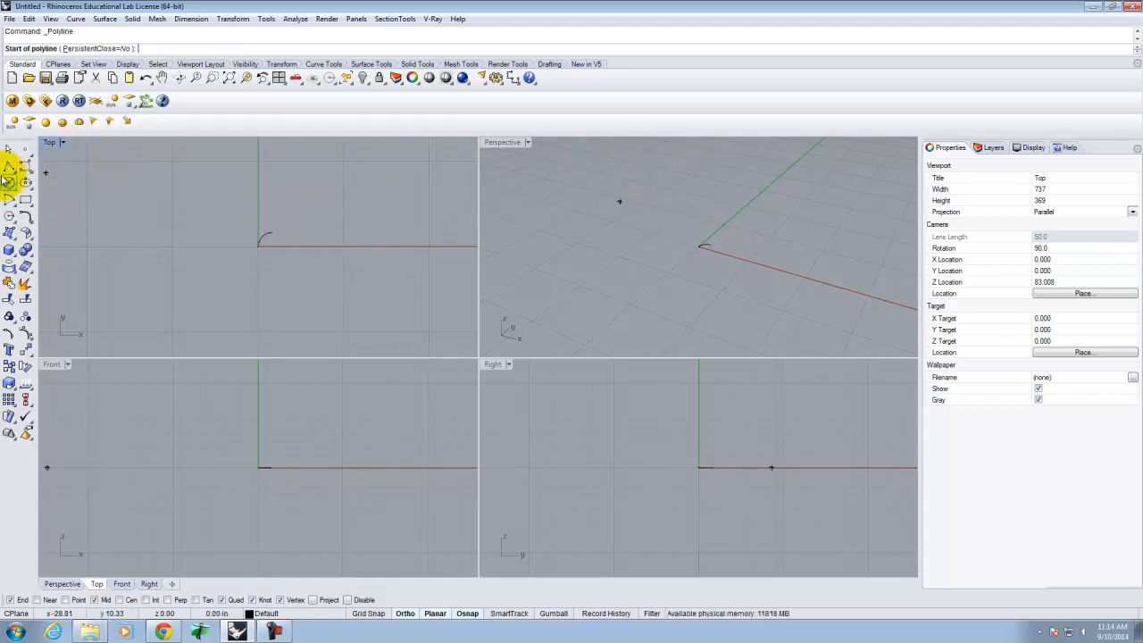
left_click(272, 232)
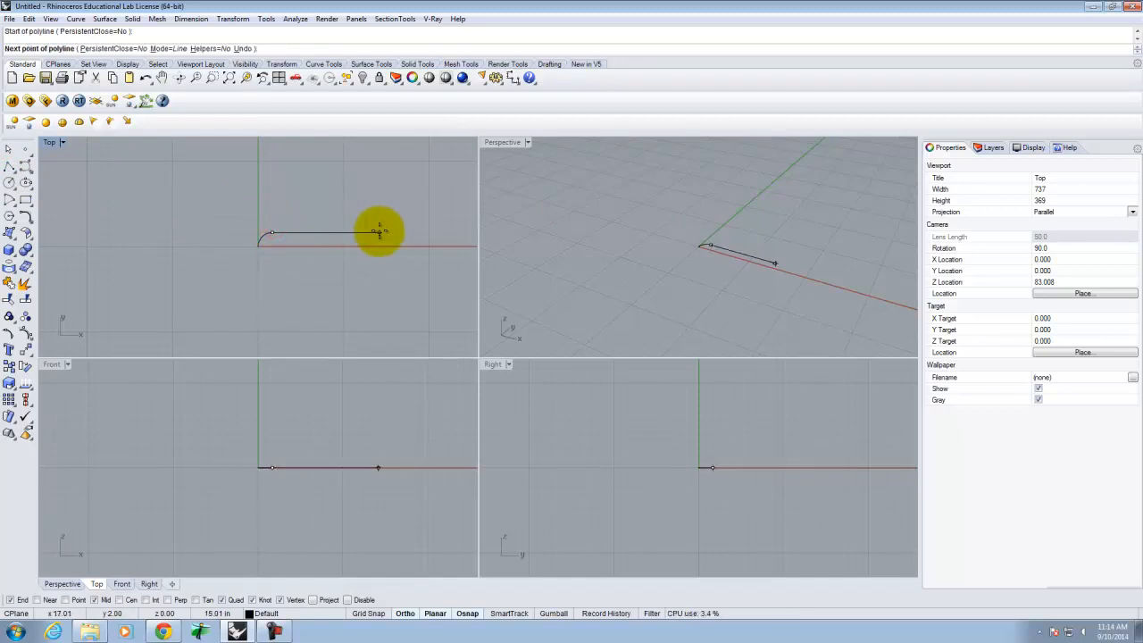
type("13")
key("Return")
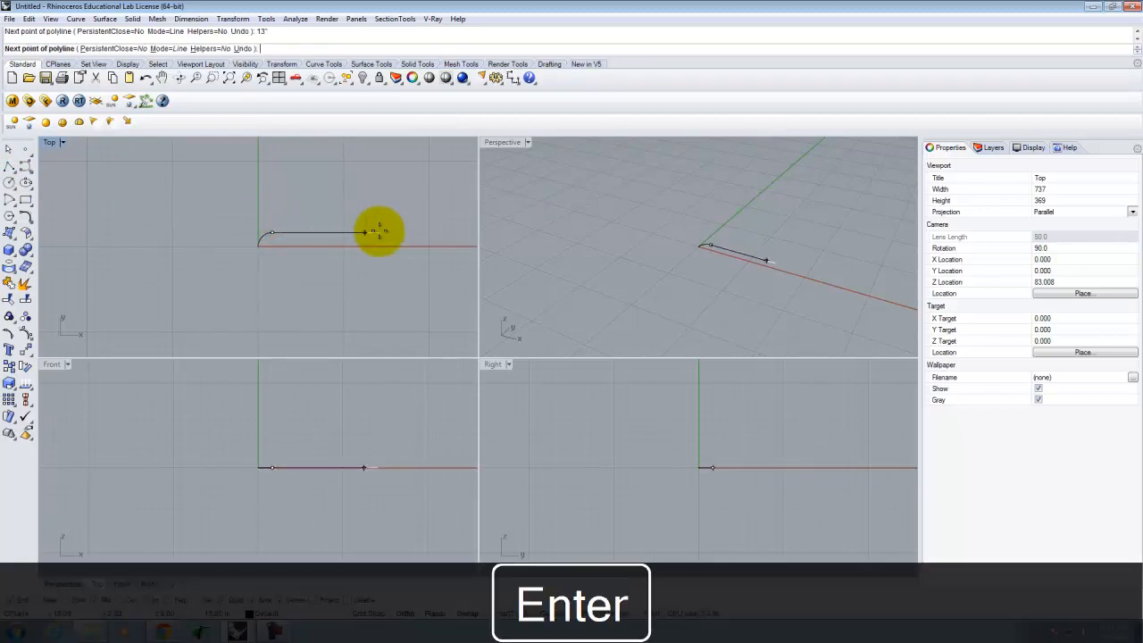
left_click(398, 235)
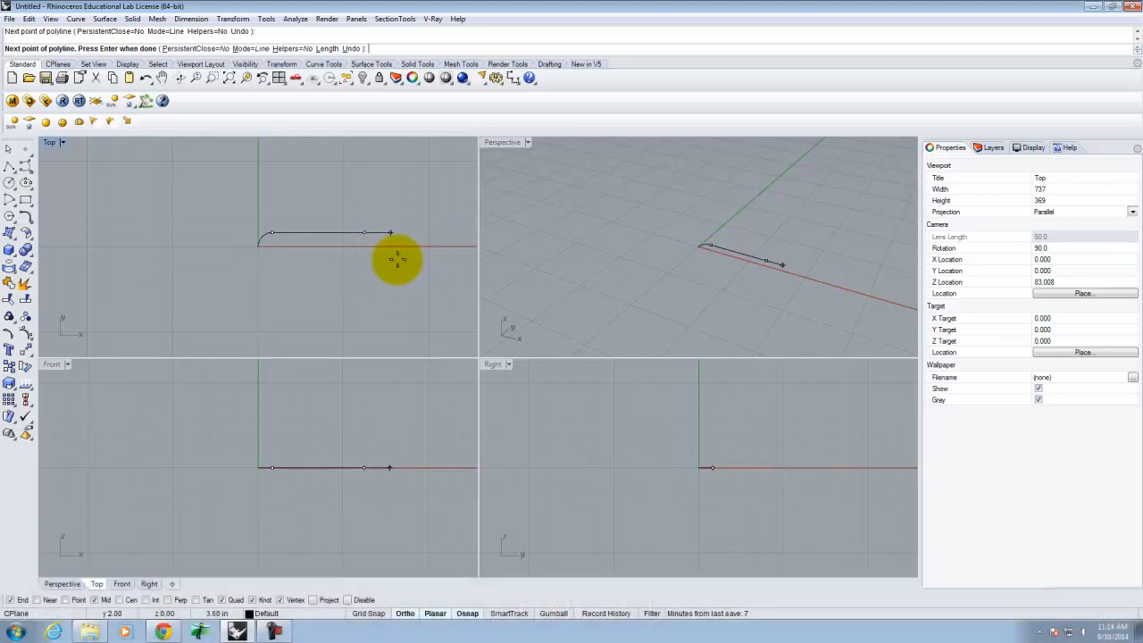
key("Return")
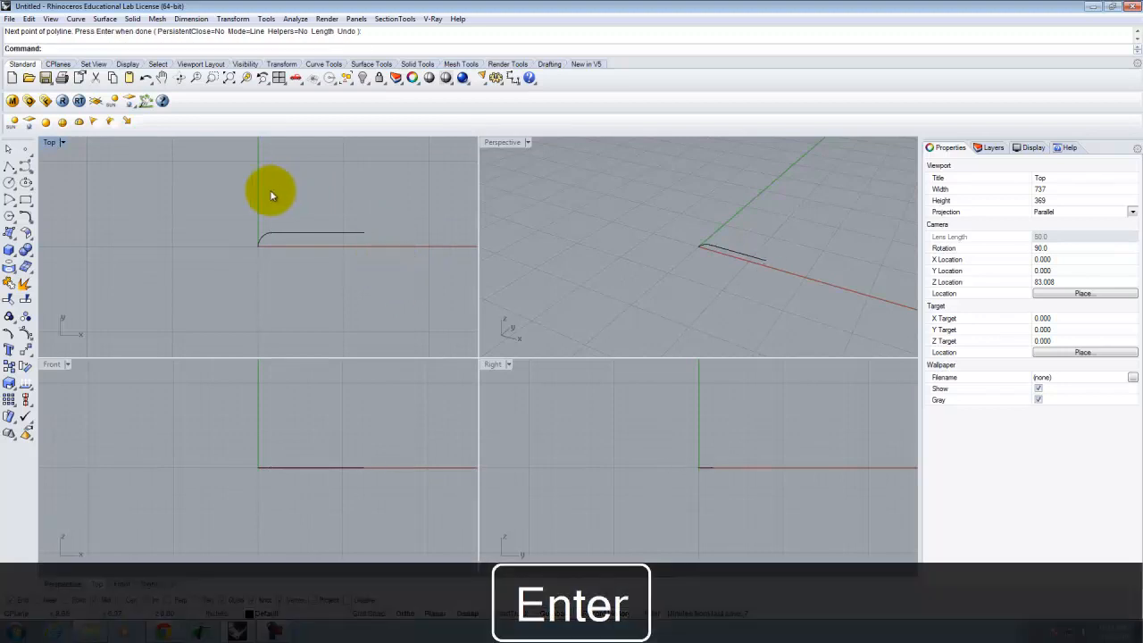
Mirror a copy of the arc about a vertical plane through the midpoint of the 13" line
left_click(271, 233)
left_click(330, 254)
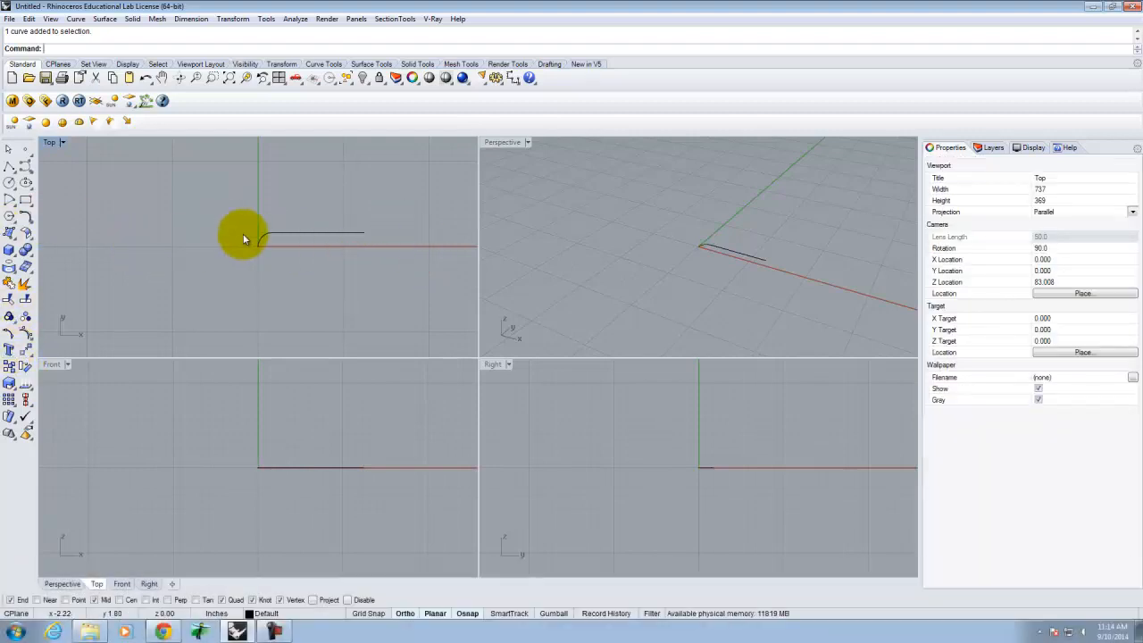
left_click(266, 238)
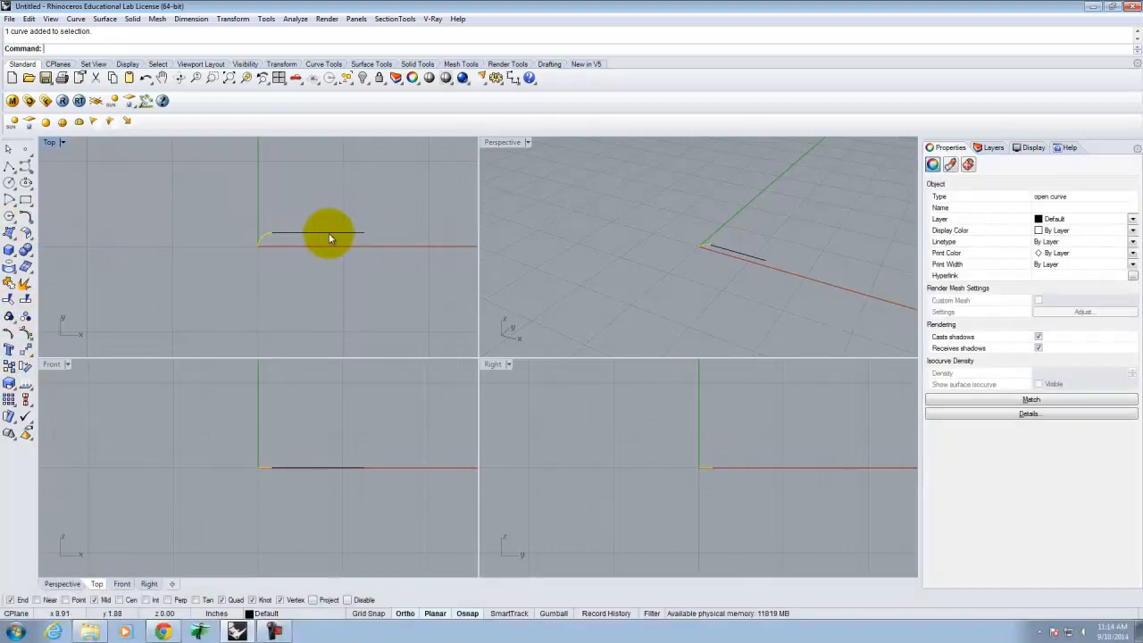
left_click(234, 19)
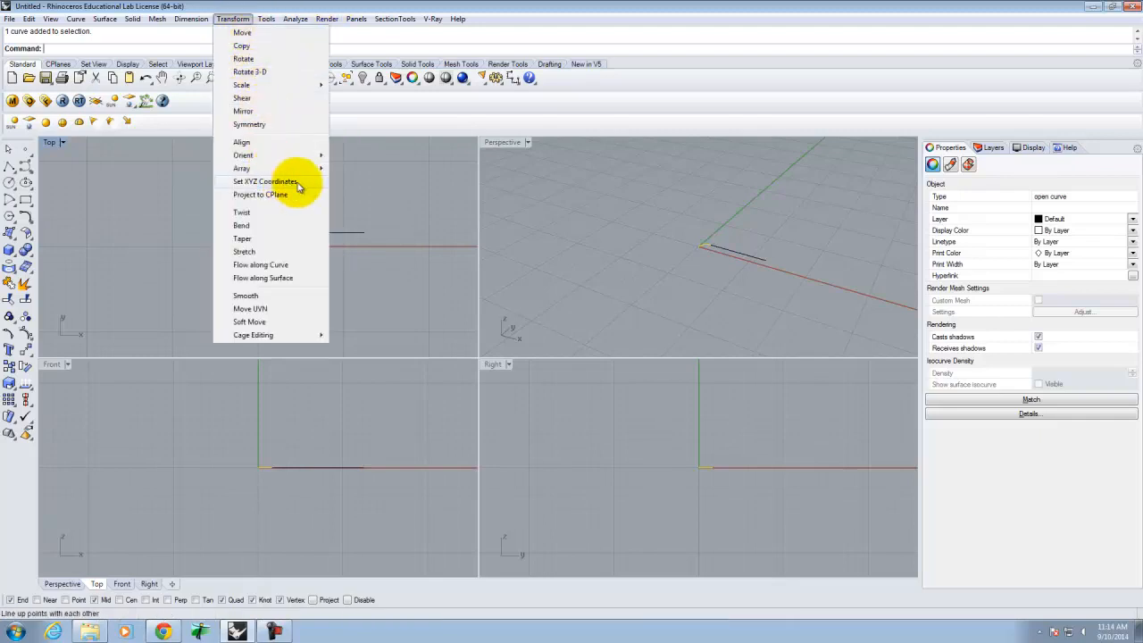
left_click(76, 19)
mouse_move(30, 20)
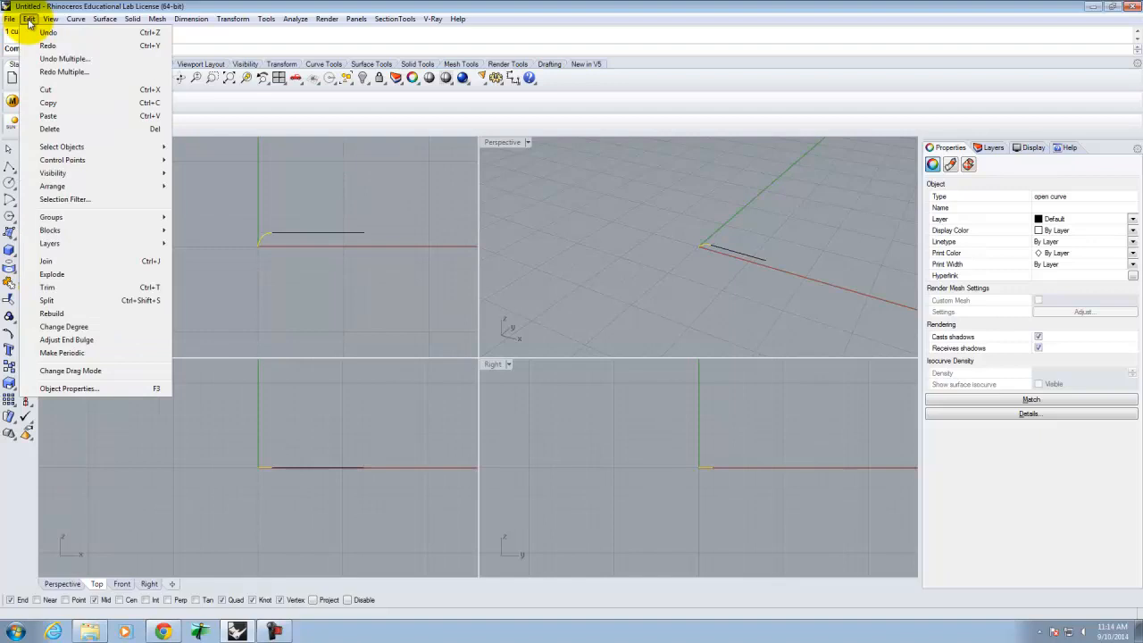
mouse_move(236, 22)
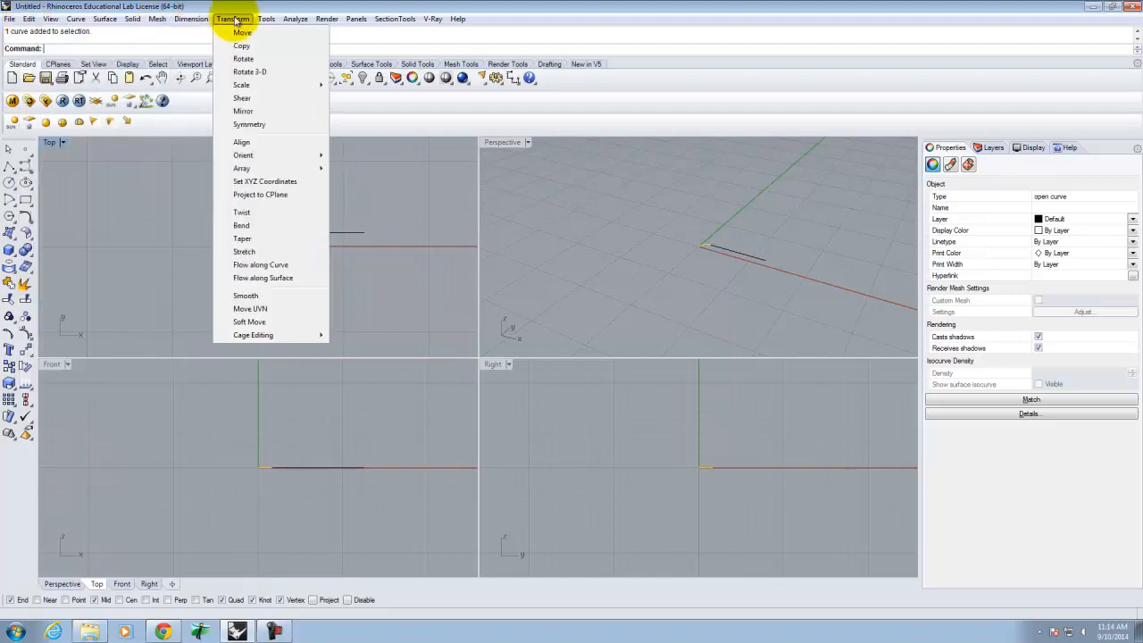
left_click(244, 112)
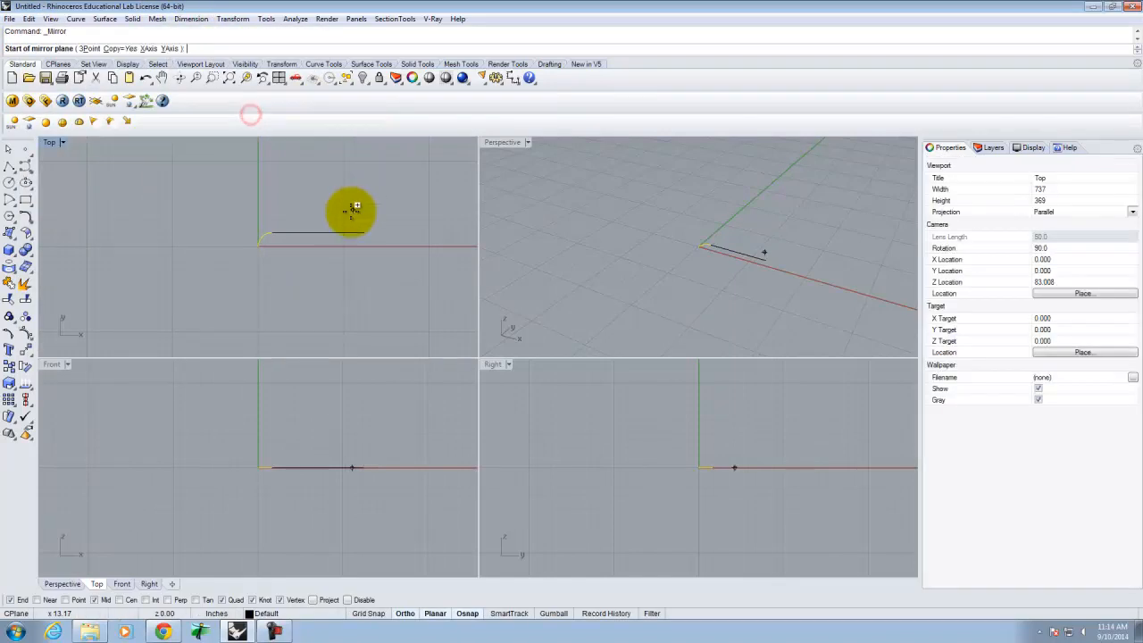
left_click(320, 231)
left_click(327, 185)
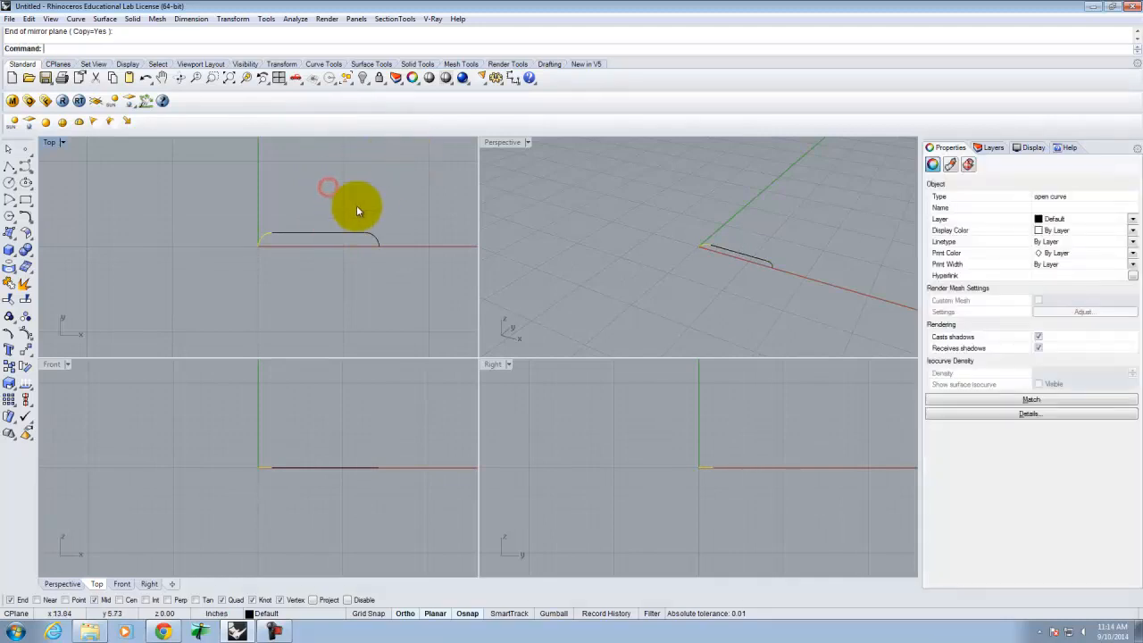
Join the two arcs and the straight line into one open curve
left_click(308, 282)
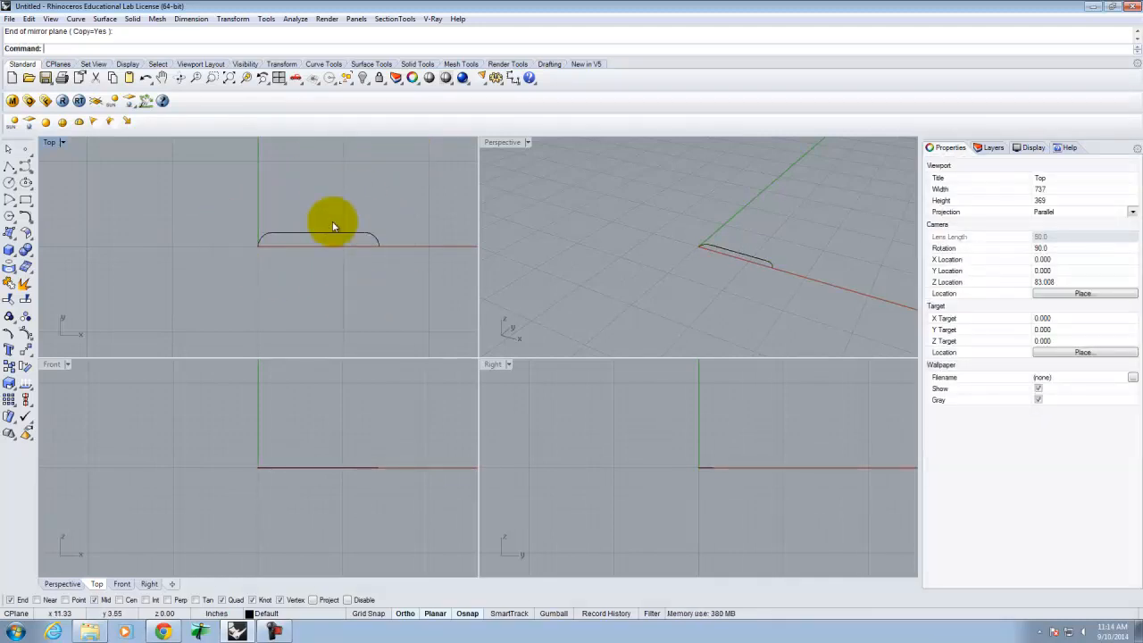
left_click(229, 212)
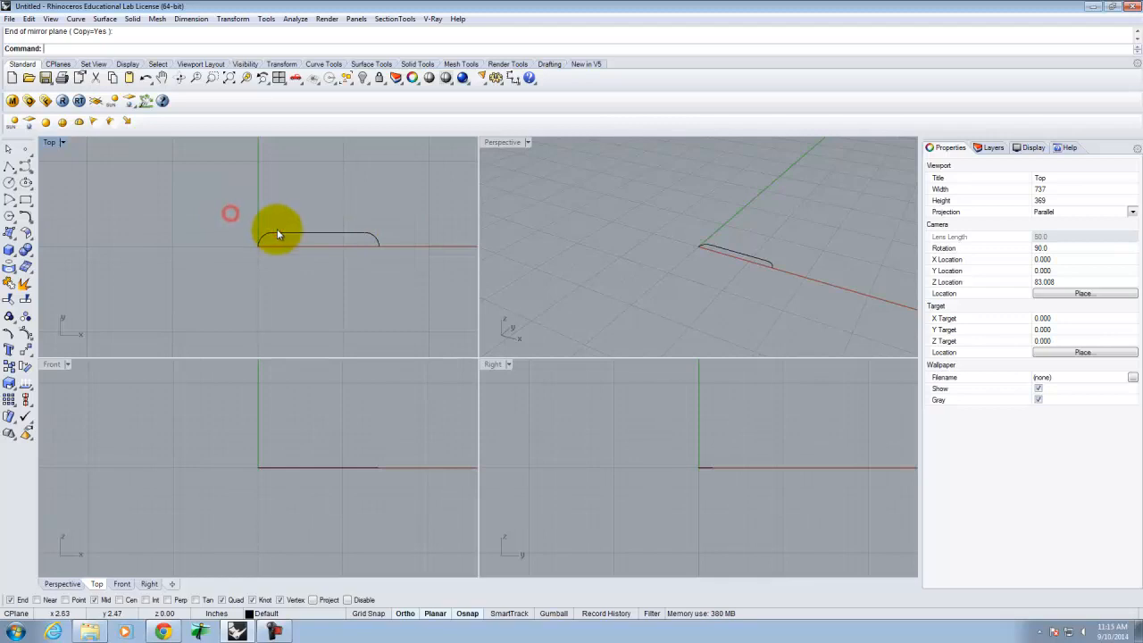
left_click(259, 235)
left_click(382, 235)
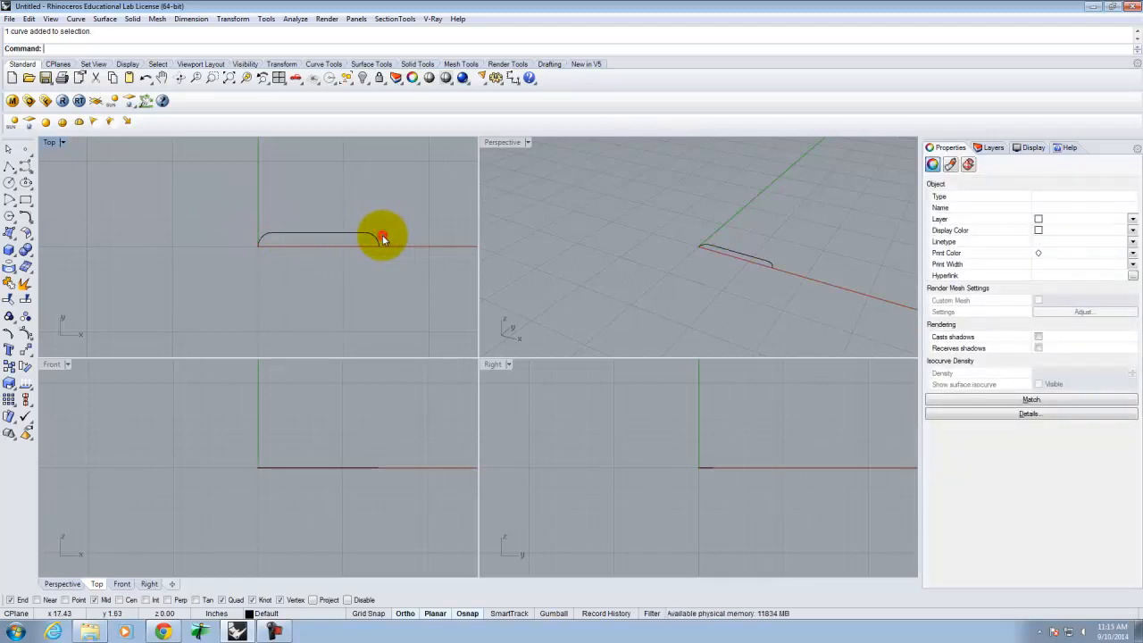
left_click_drag(197, 216, 419, 285)
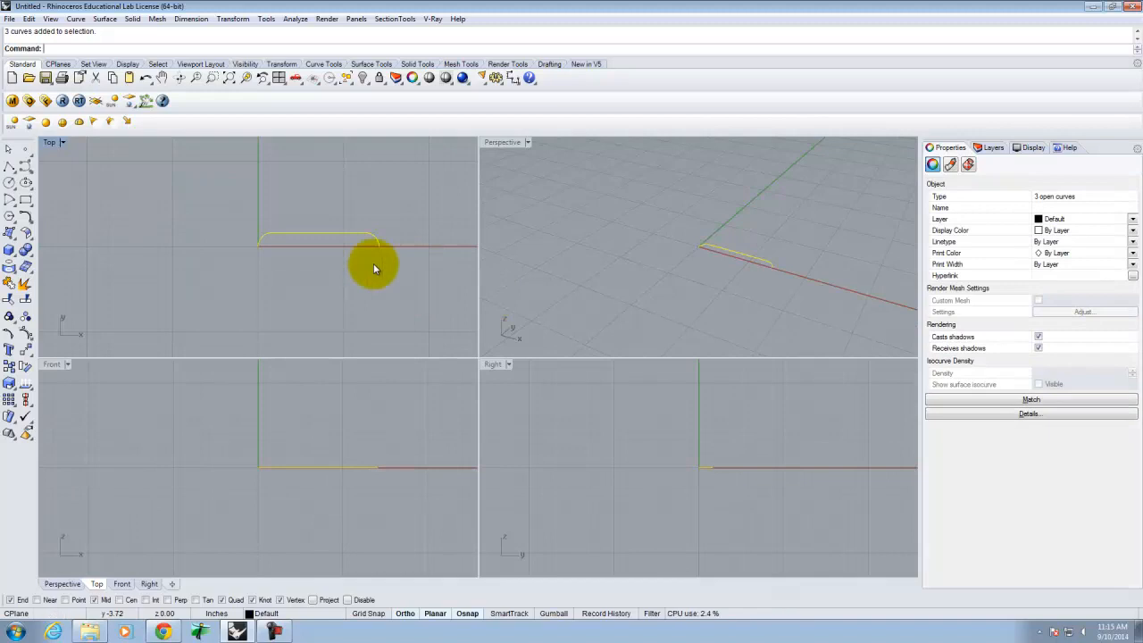
left_click(232, 19)
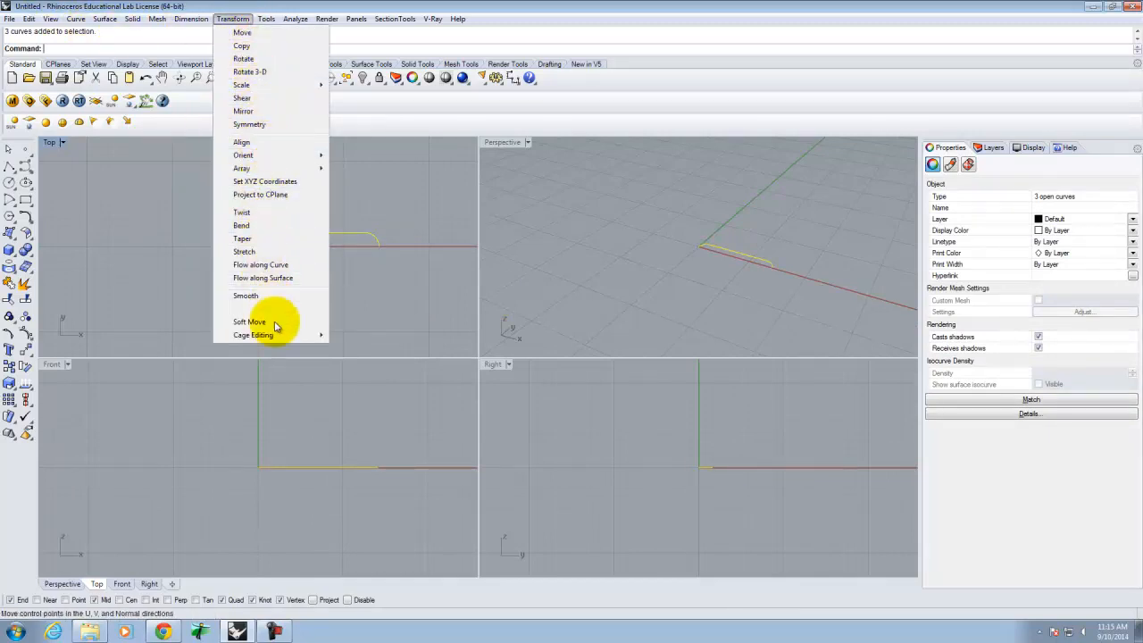
mouse_move(29, 21)
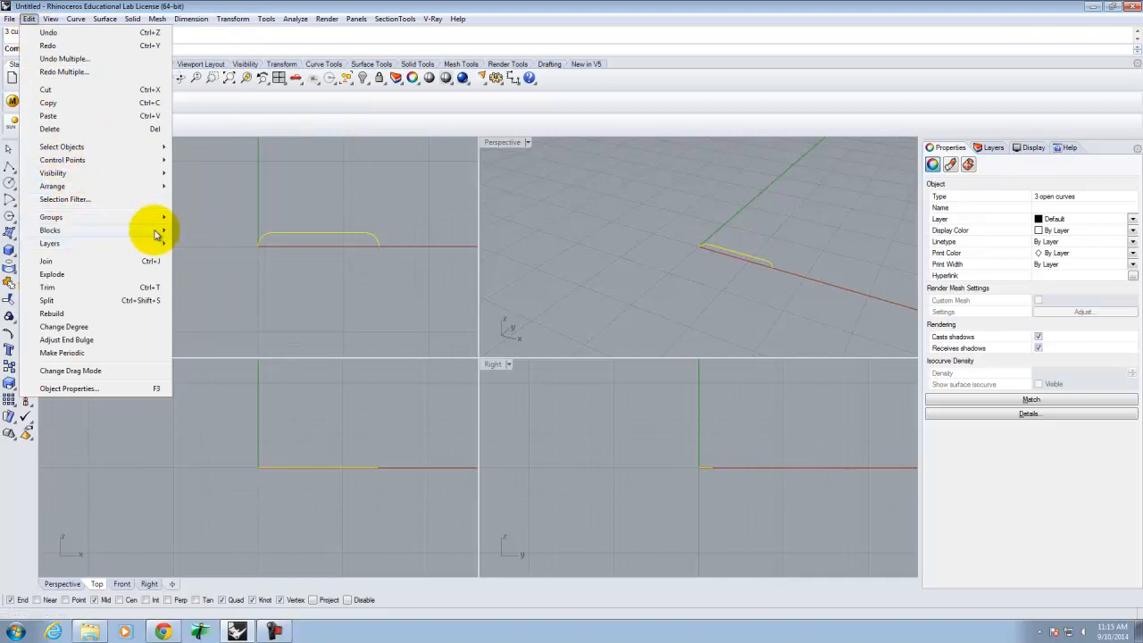
left_click(47, 261)
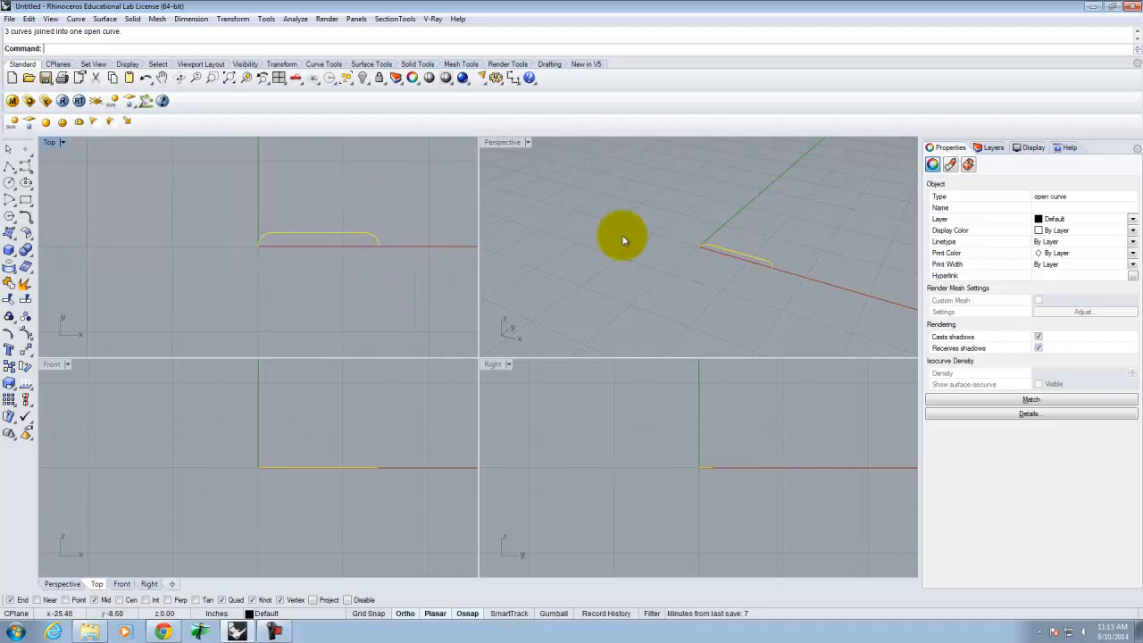
Rotate the joined curve upright with Rotate3D, using the line between its two endpoints as the rotation axis
right_click_drag(581, 232, 740, 238)
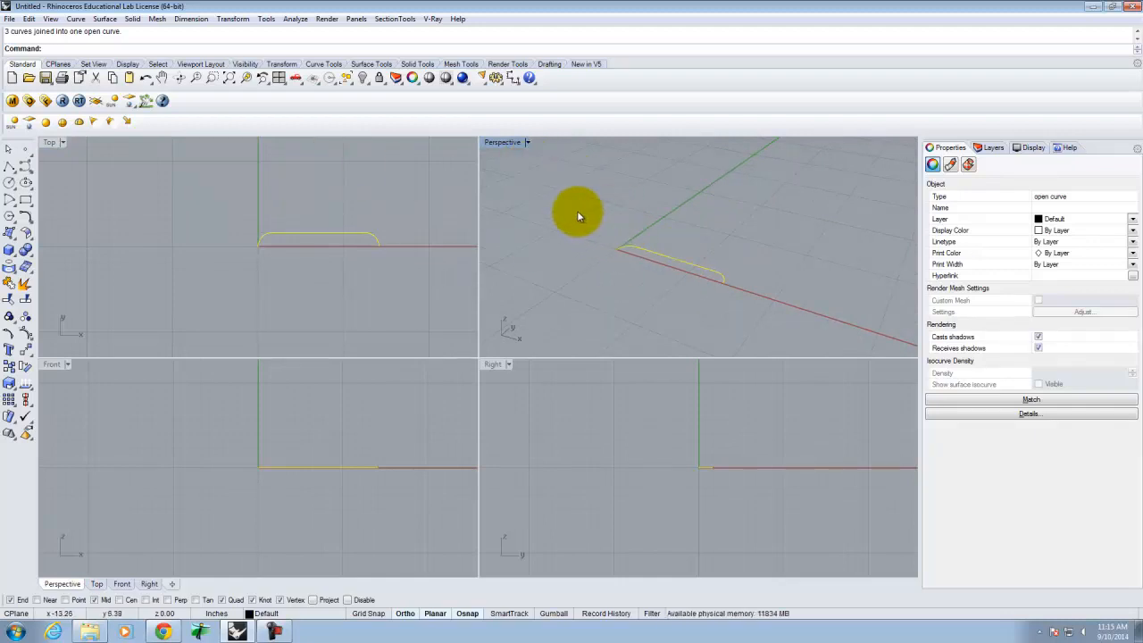
type("rotate3d")
key("Return")
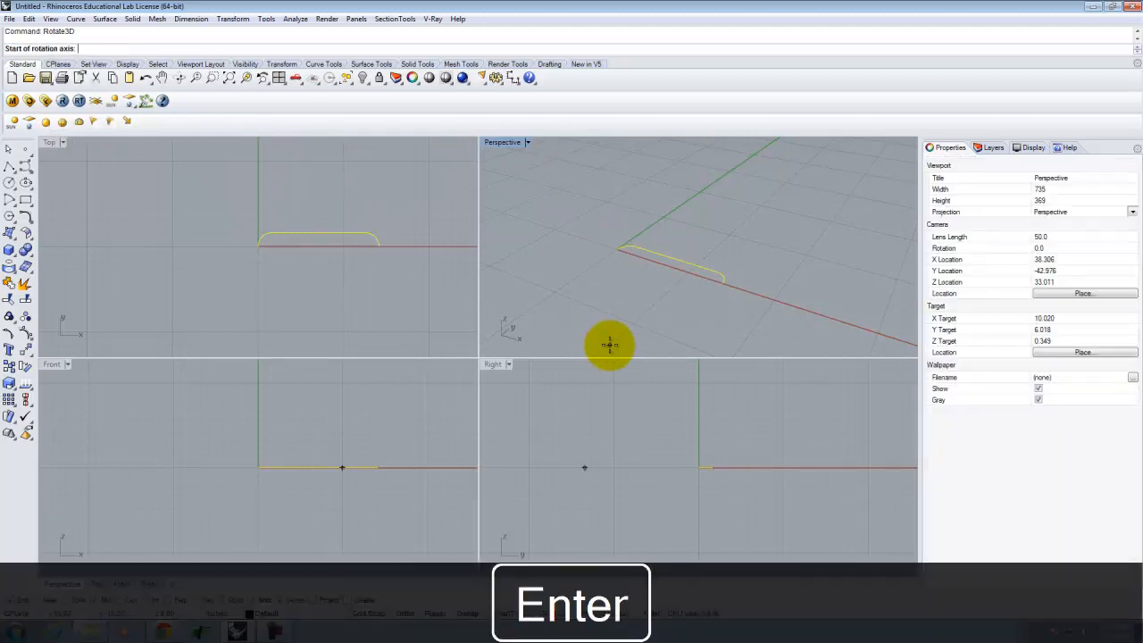
left_click(617, 251)
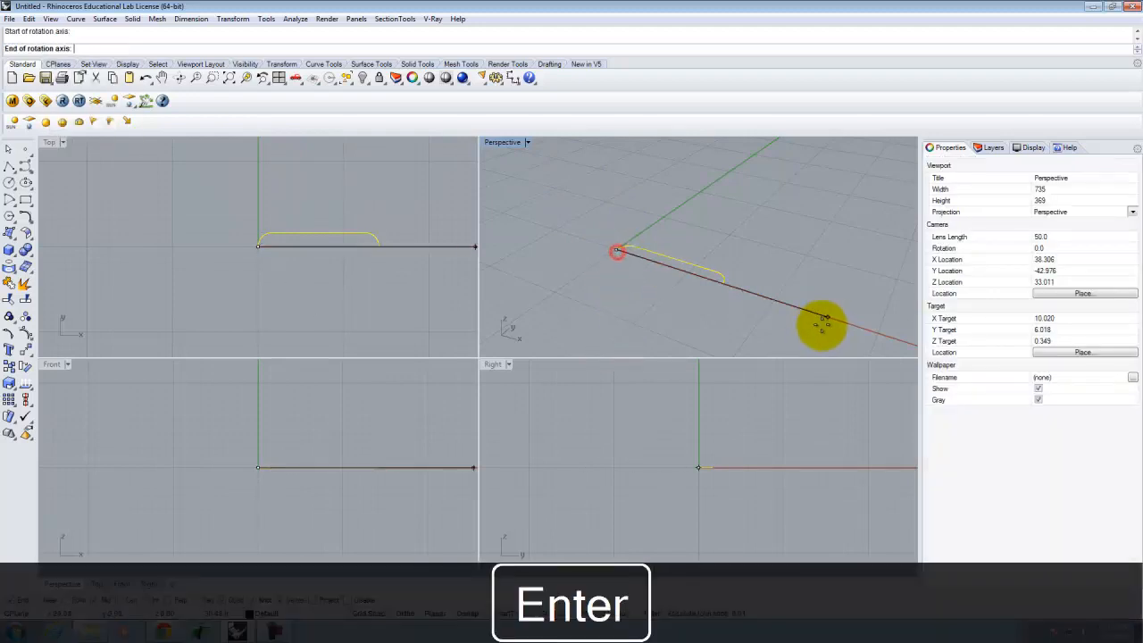
left_click(725, 284)
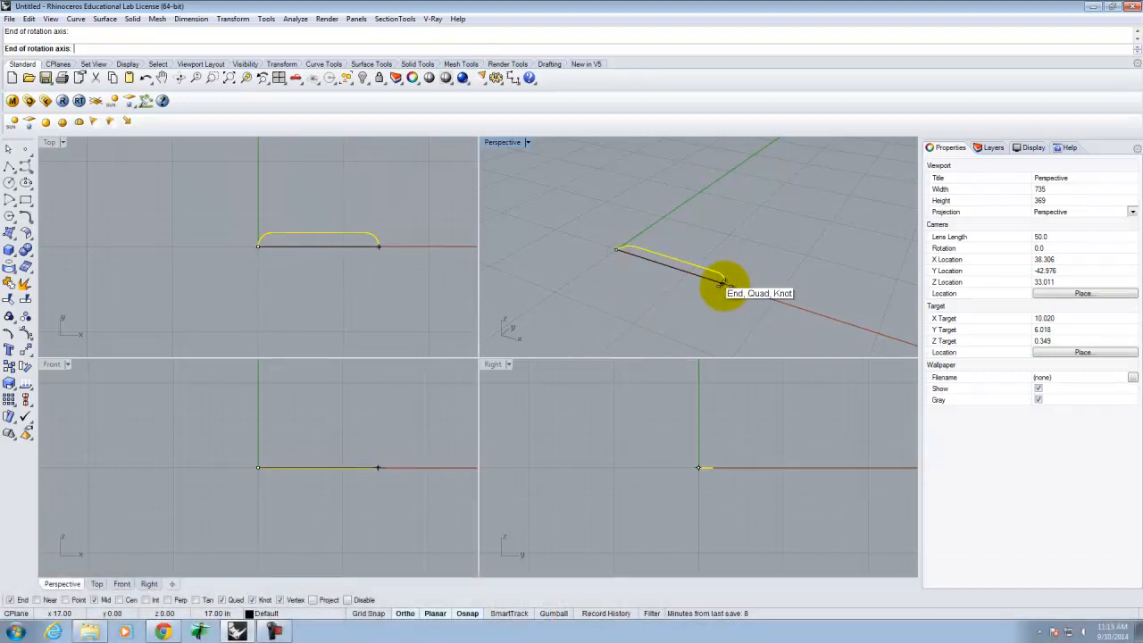
left_click(658, 217)
left_click(592, 175)
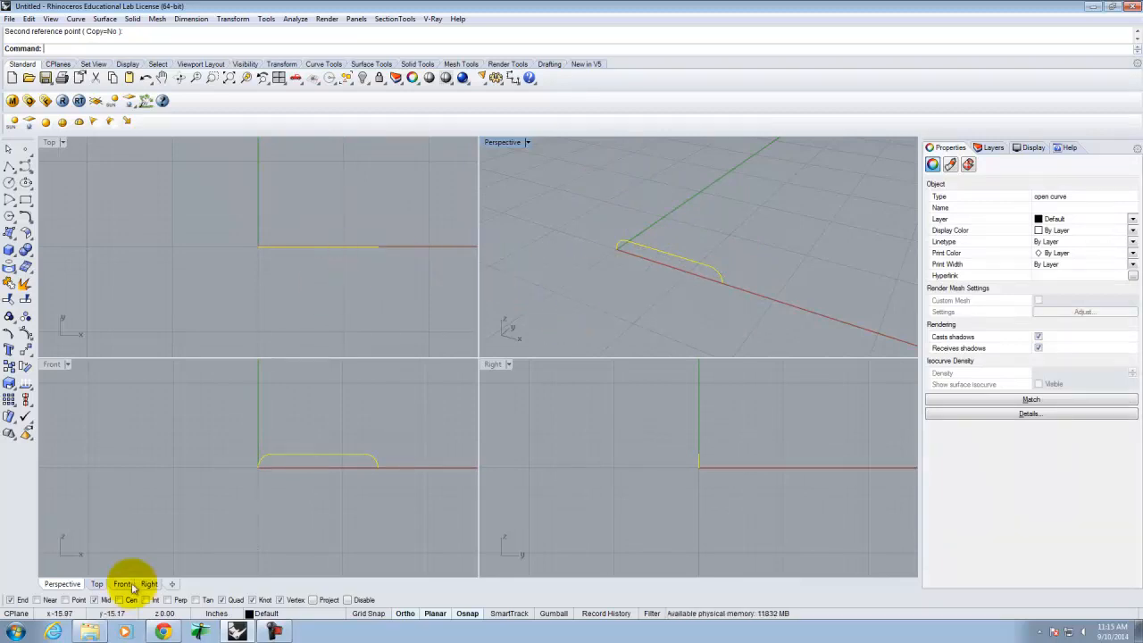
scroll(116, 455, "down", 4)
right_click_drag(246, 467, 215, 462)
right_click_drag(383, 484, 311, 477)
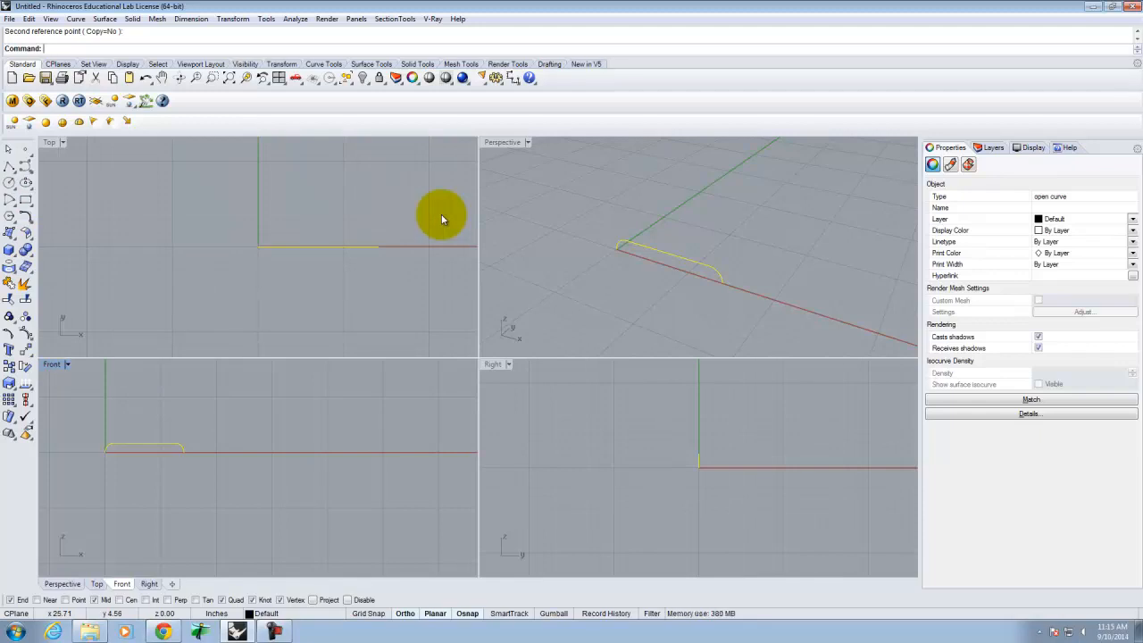
Maximize the Perspective viewport and draw a .5" diameter circle centred on the handle curve's end farther from the origin
double_click(500, 142)
scroll(358, 385, "down", 4)
scroll(297, 427, "up", 4)
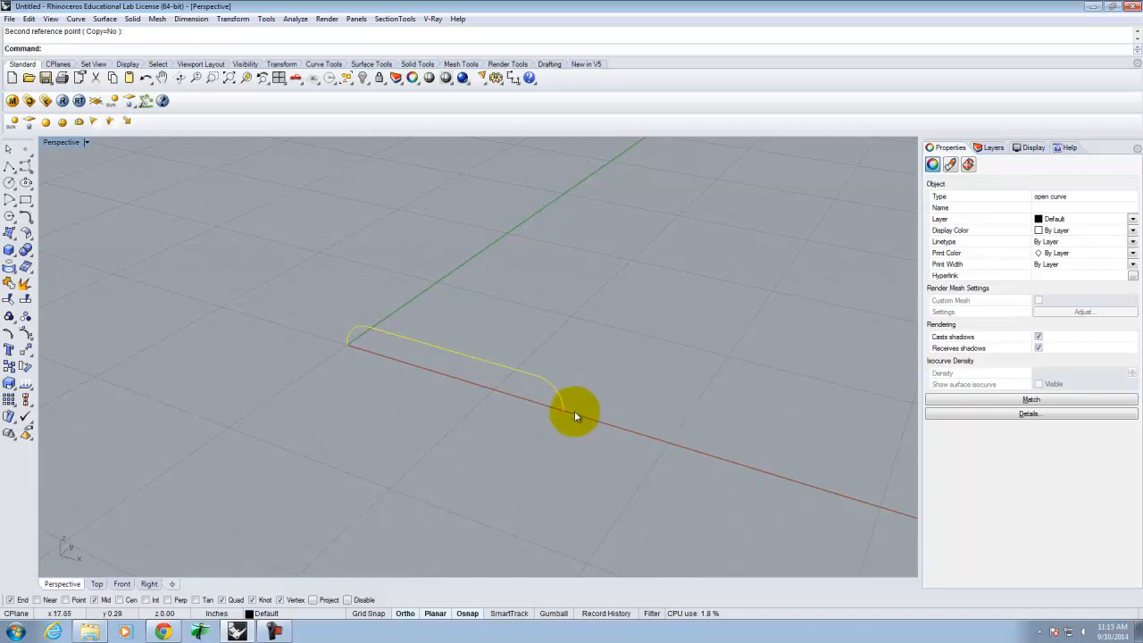
left_click(9, 184)
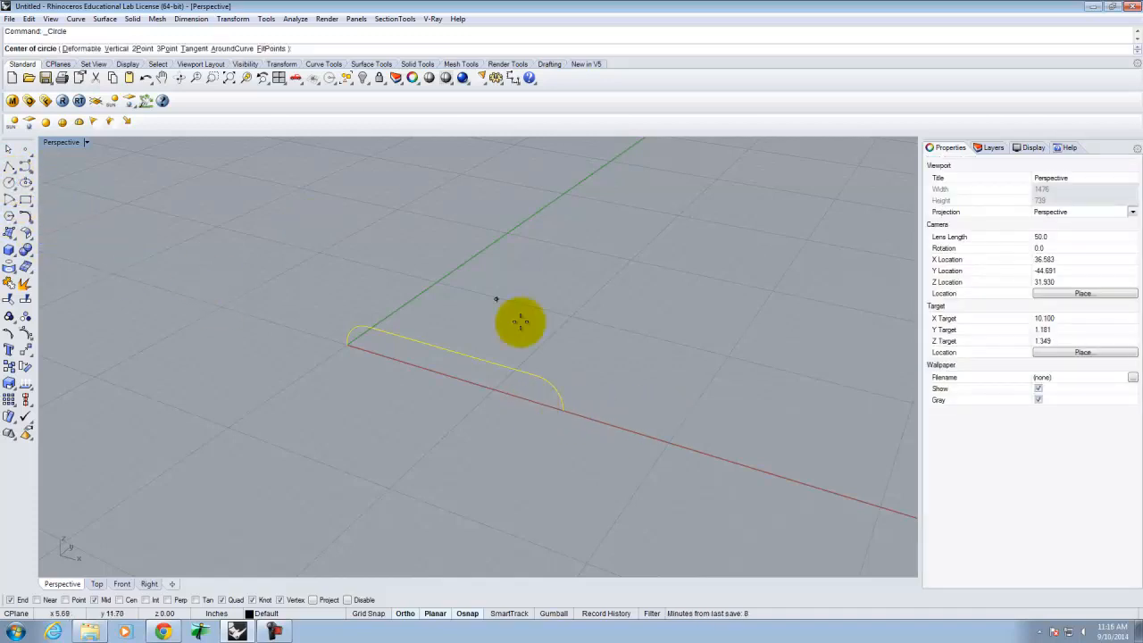
left_click(563, 411)
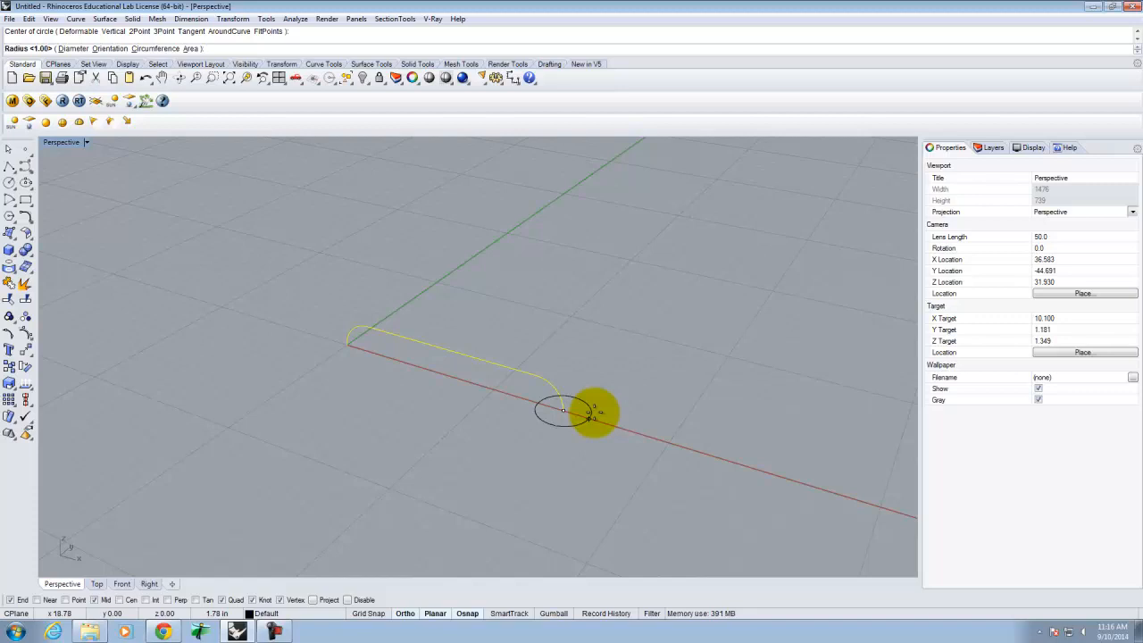
left_click(72, 49)
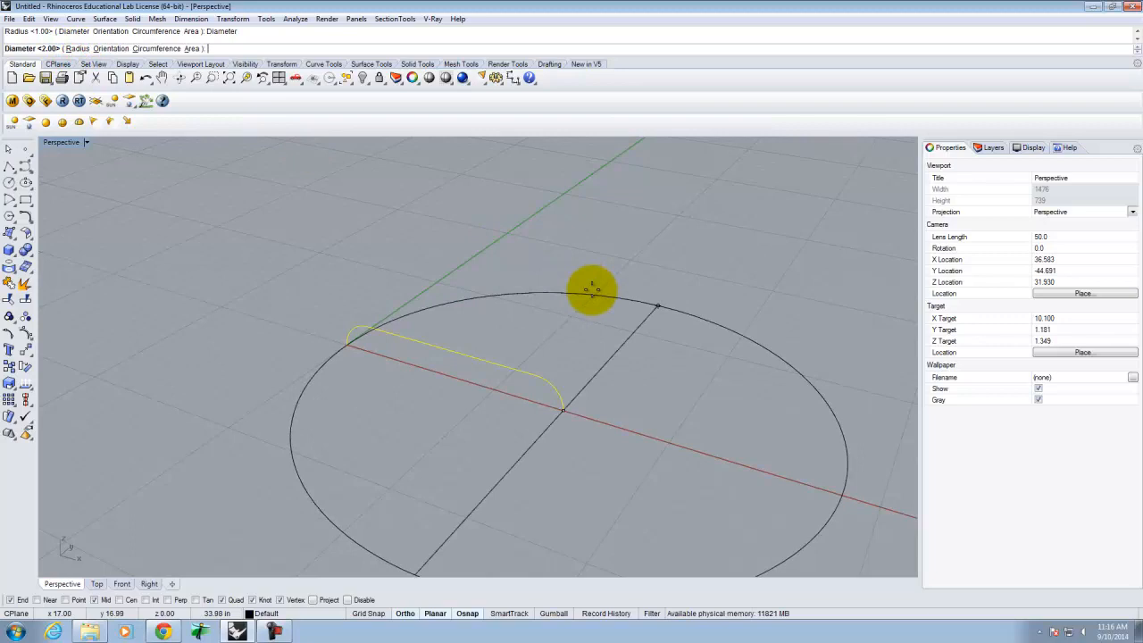
key("Delete")
type("5'")
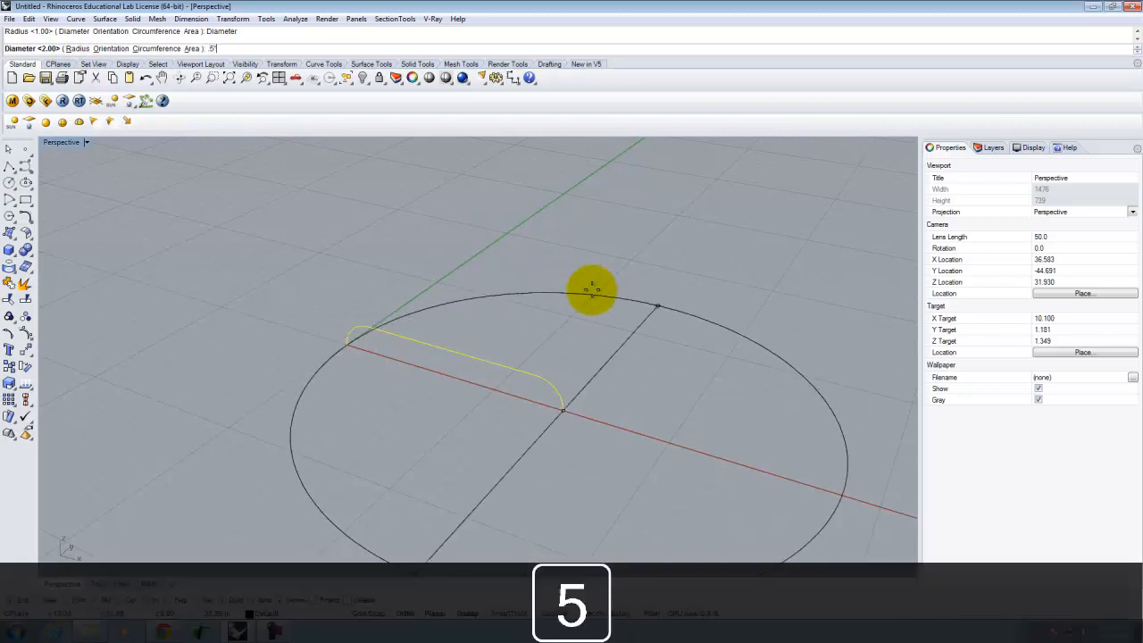
key("Return")
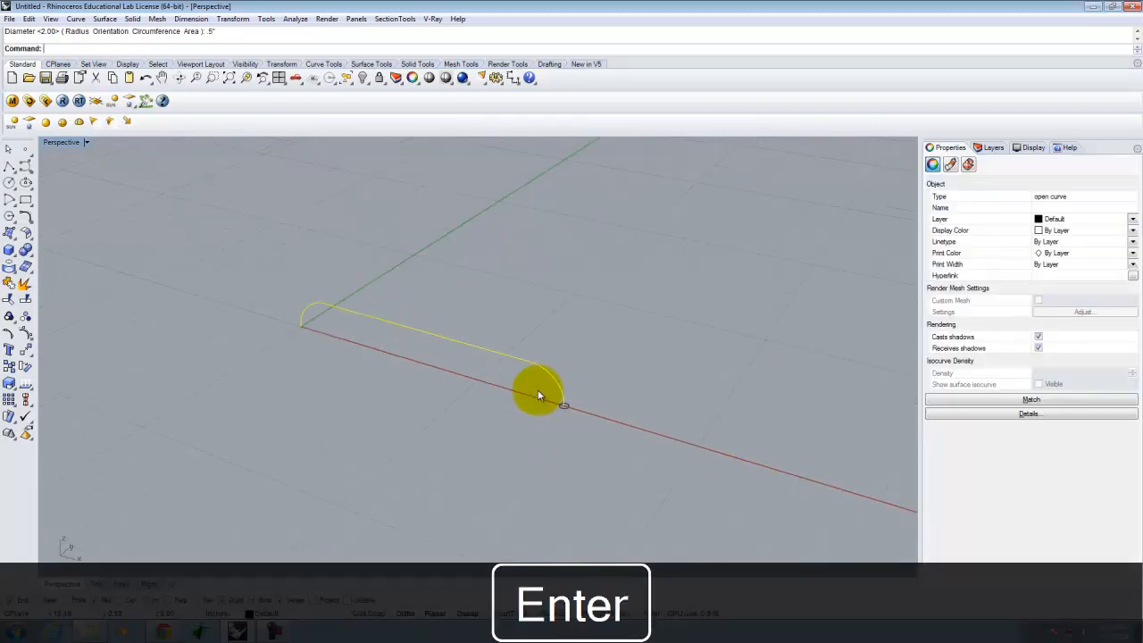
scroll(544, 399, "up", 5)
left_click(599, 443)
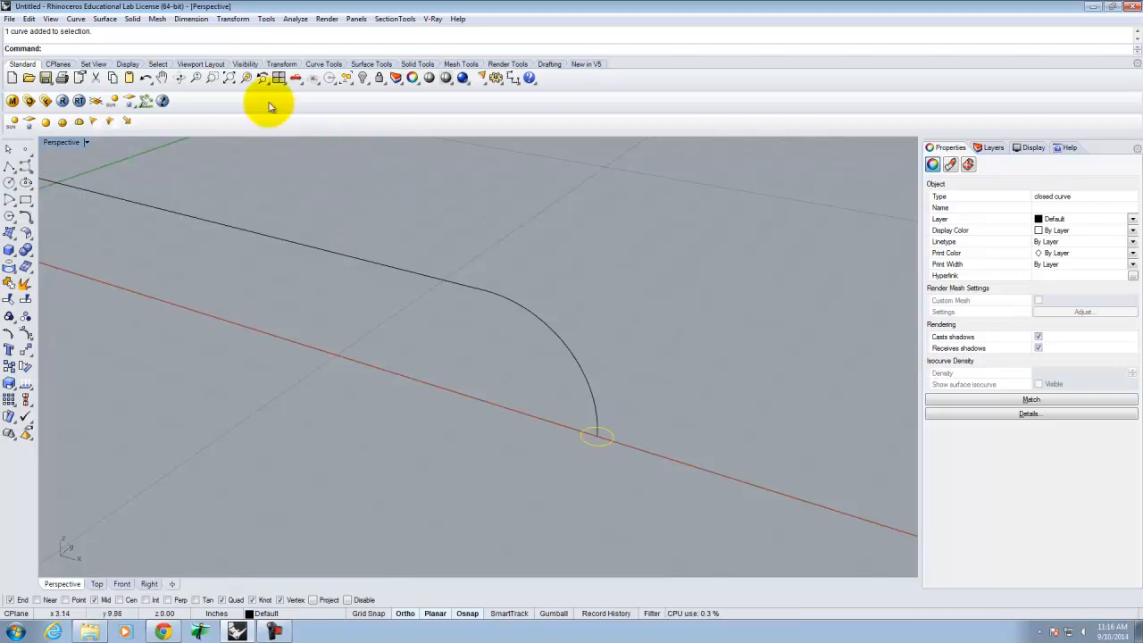
left_click(105, 18)
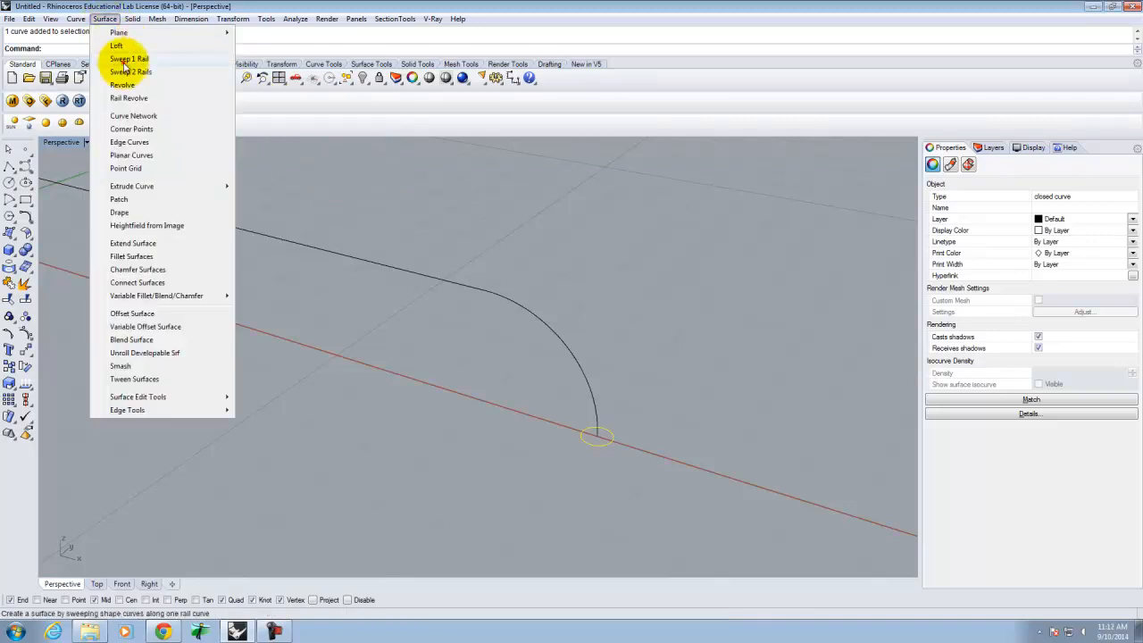
left_click(125, 59)
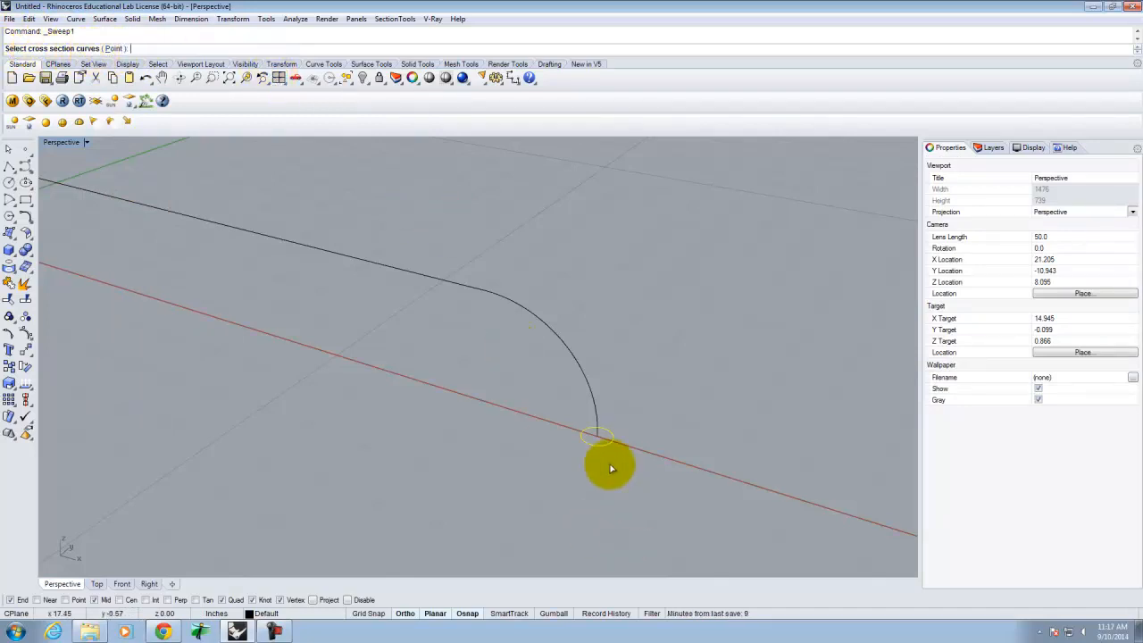
key("Escape")
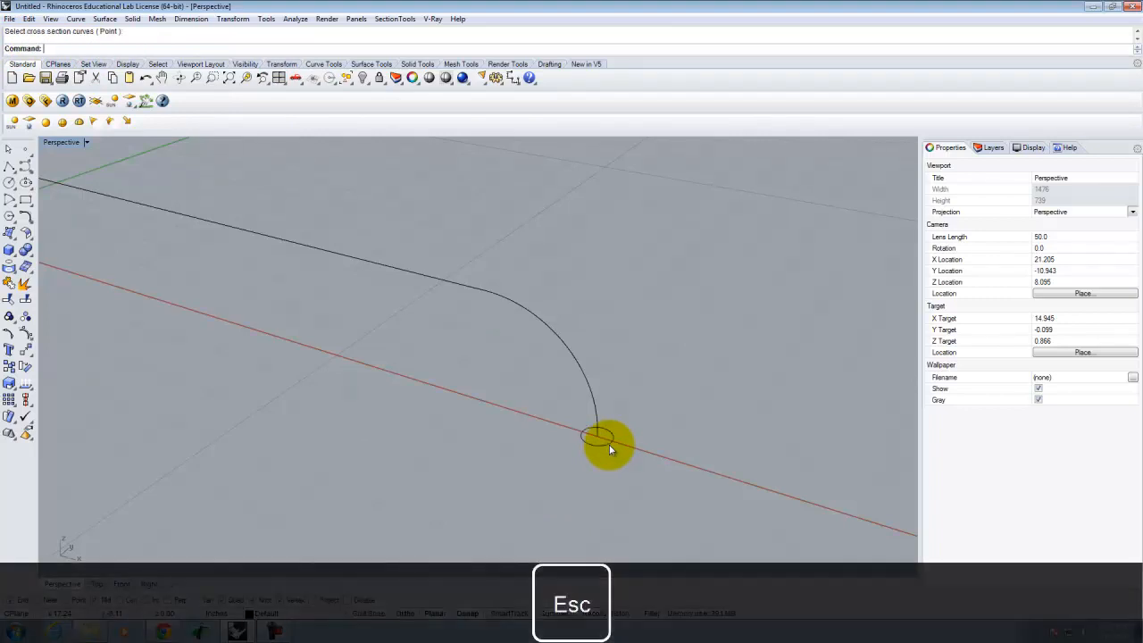
Set up a Sweep 1 Rail with the handle curve as rail and the small circle as cross section, accepting the seam point
left_click(104, 19)
left_click(131, 57)
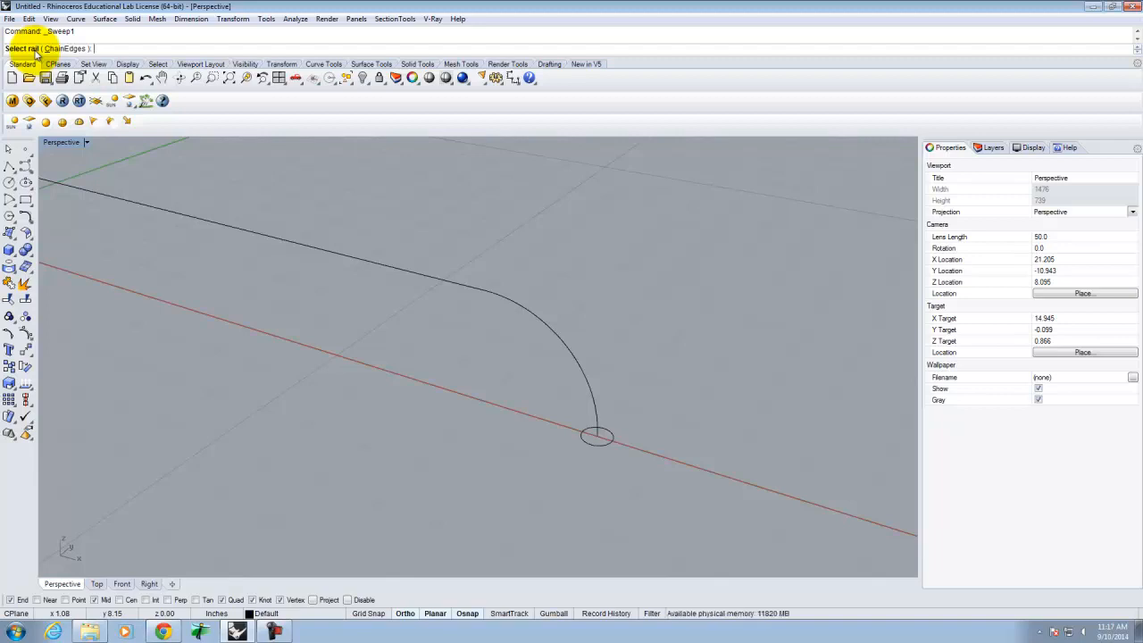
left_click(556, 328)
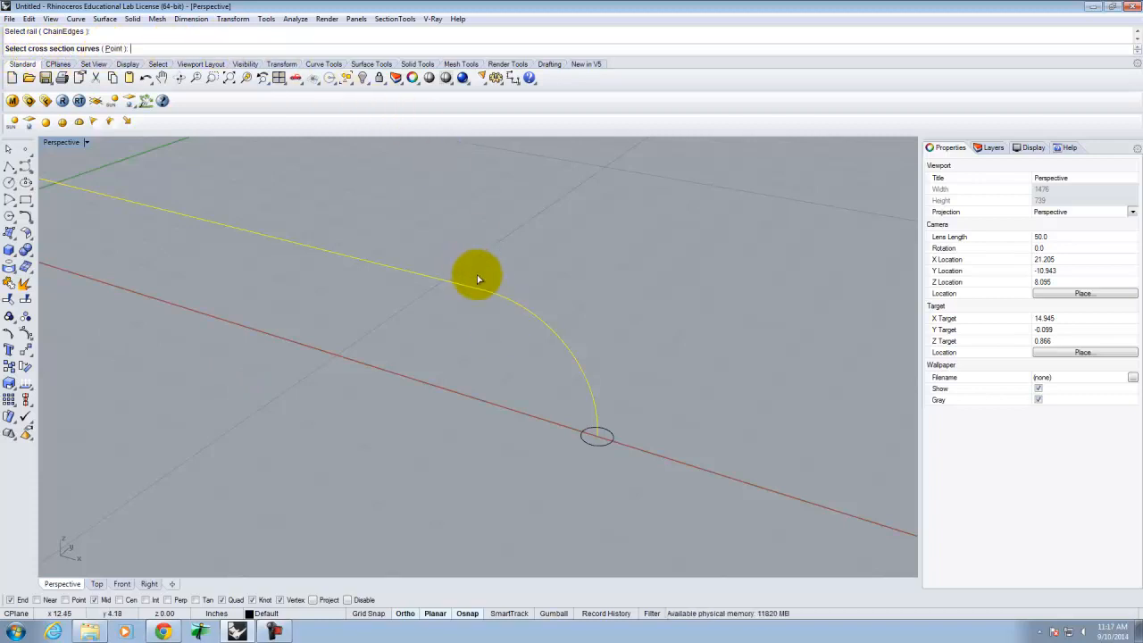
left_click(605, 447)
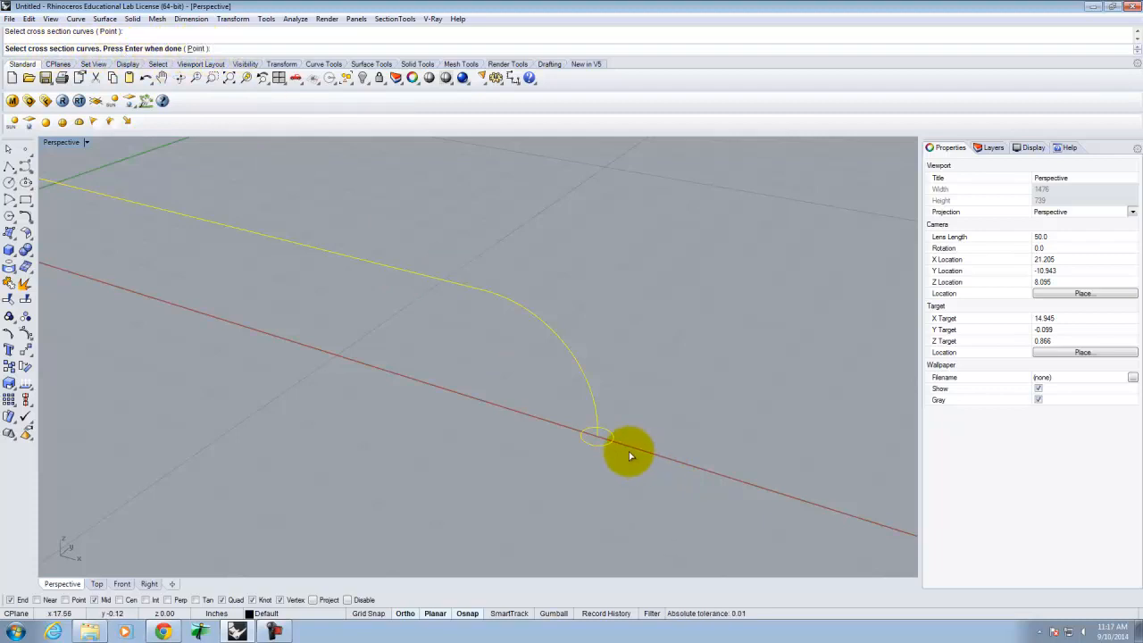
key("Return")
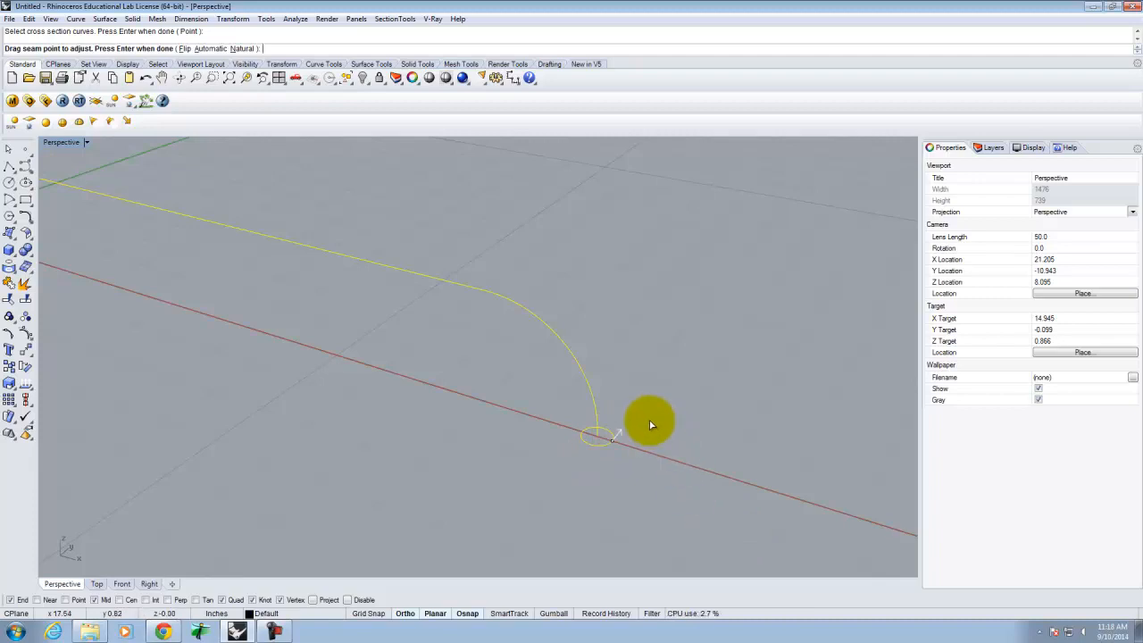
key("Return")
left_click_drag(578, 216, 787, 162)
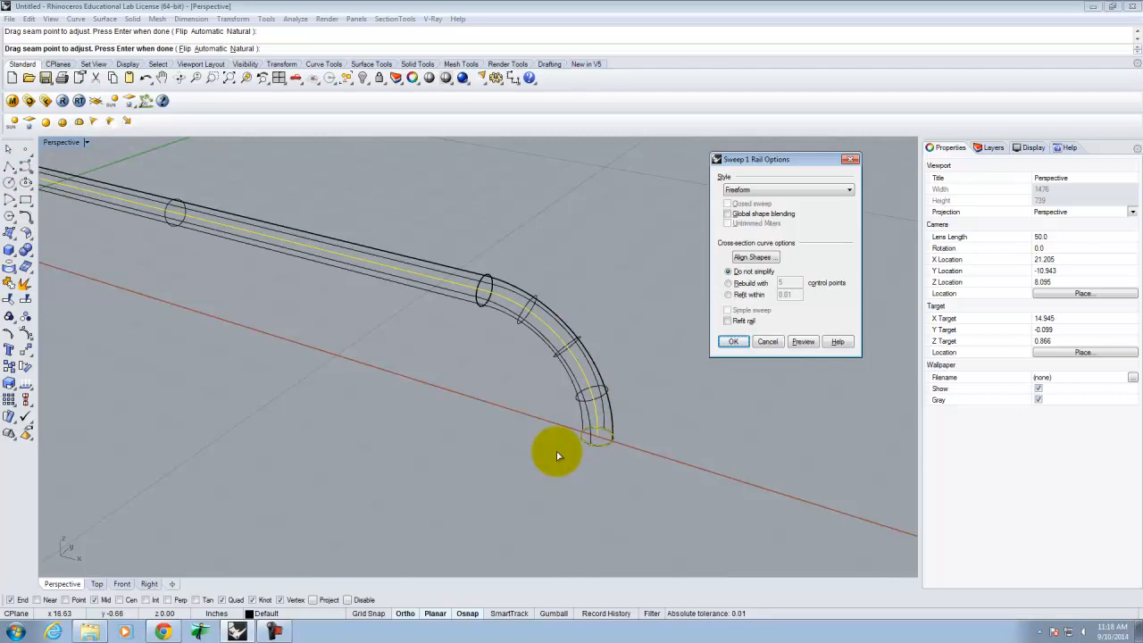
Preview the sweep with the Roadlike Top, Roadlike Front and Roadlike Right styles in turn
left_click(748, 195)
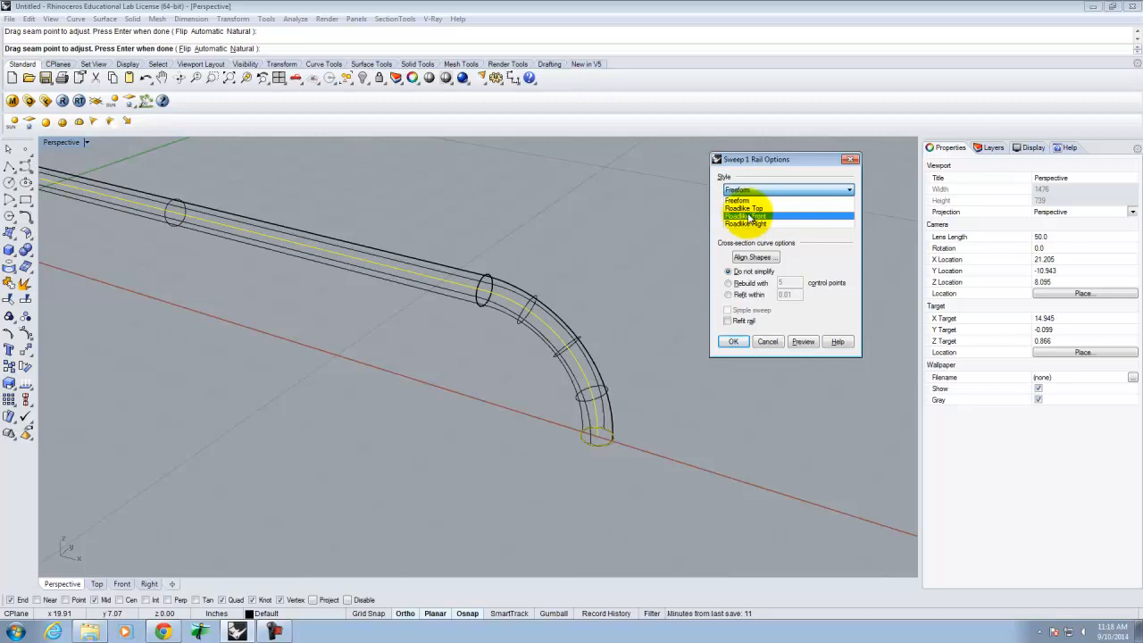
left_click(744, 208)
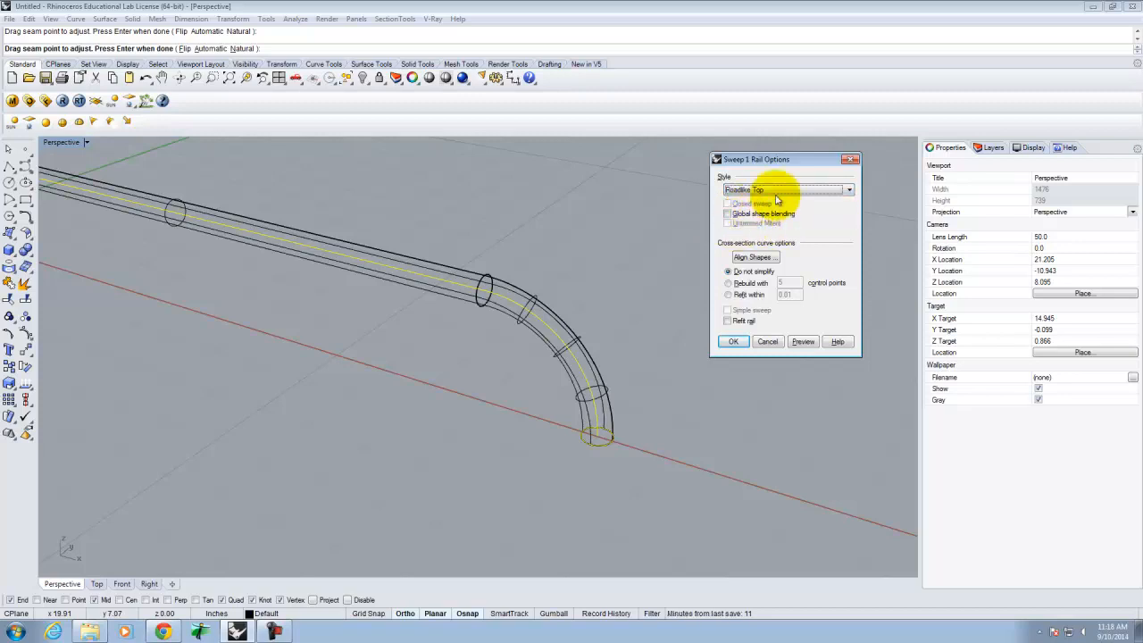
left_click(803, 342)
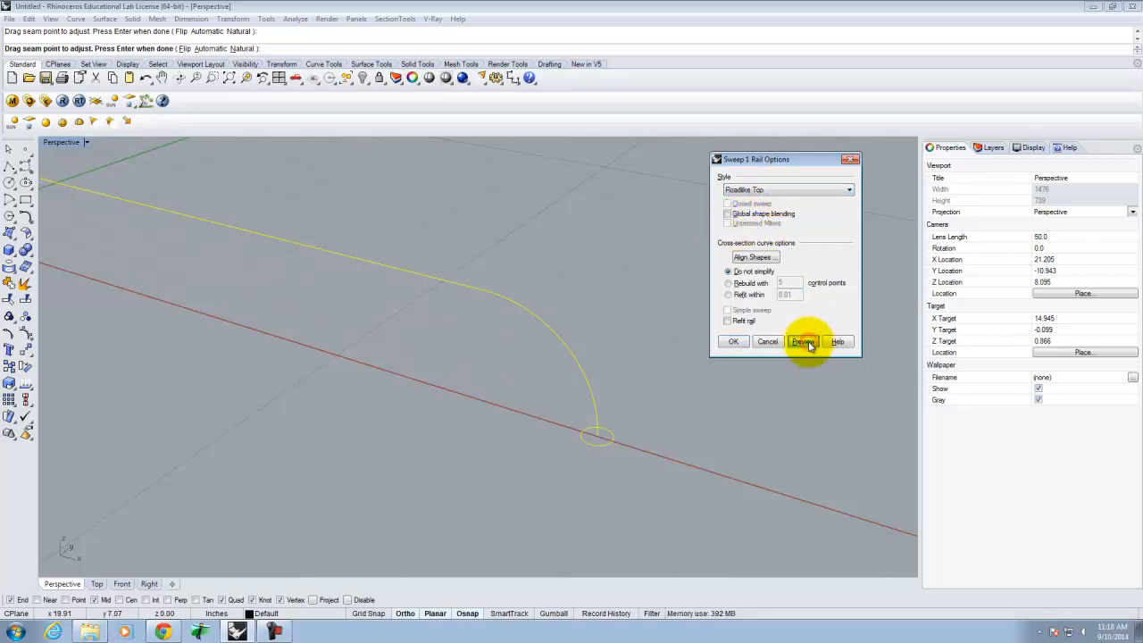
left_click(760, 189)
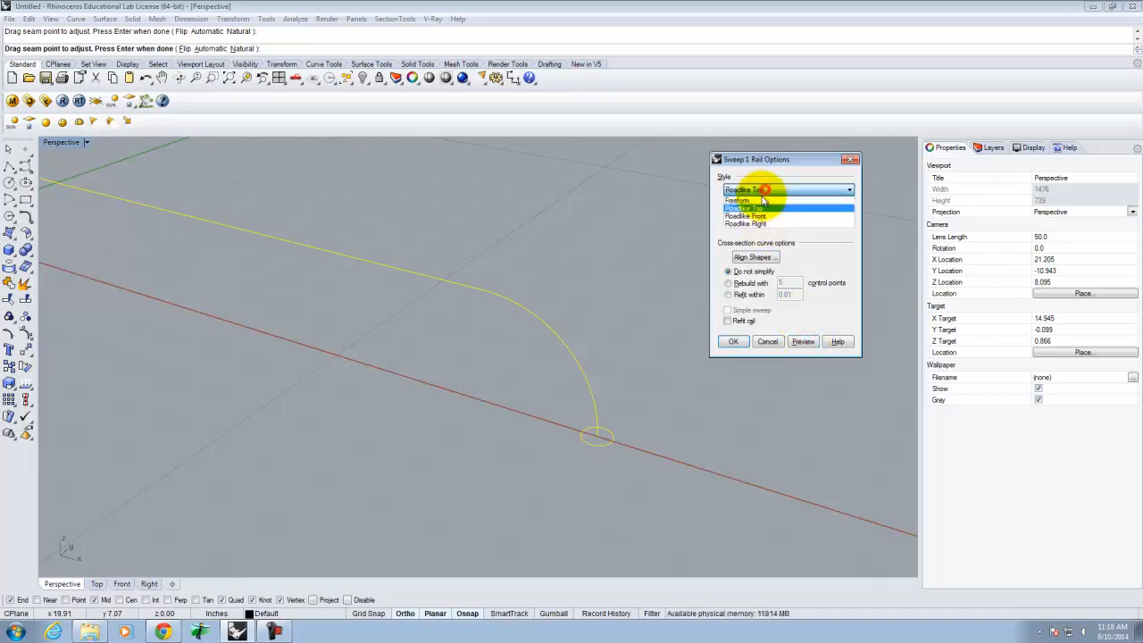
left_click(757, 217)
left_click(803, 343)
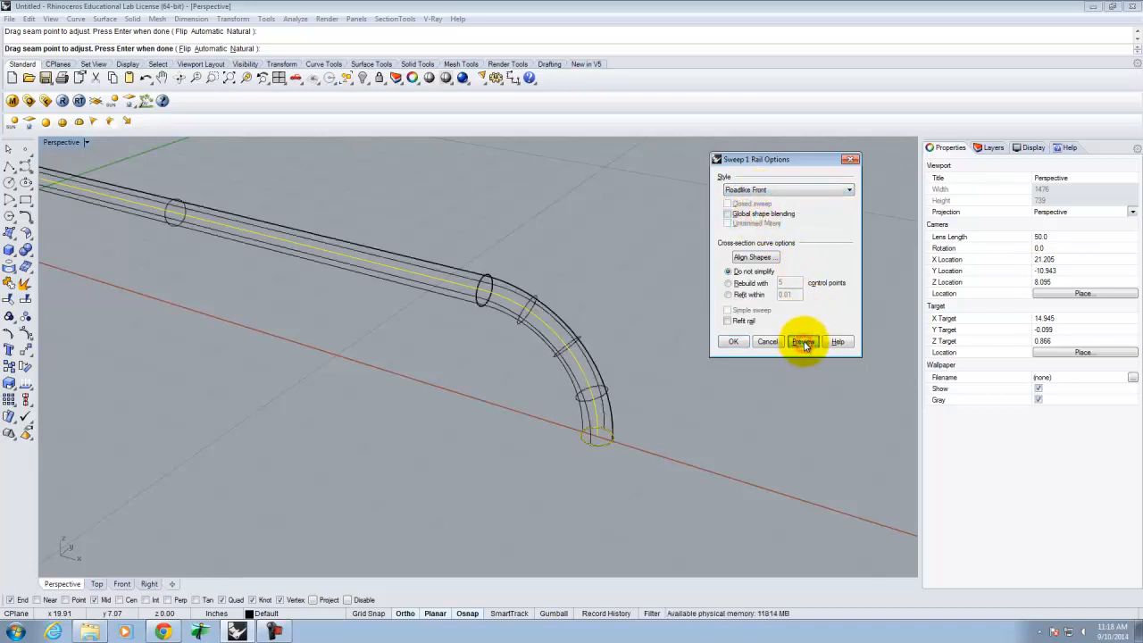
left_click(782, 189)
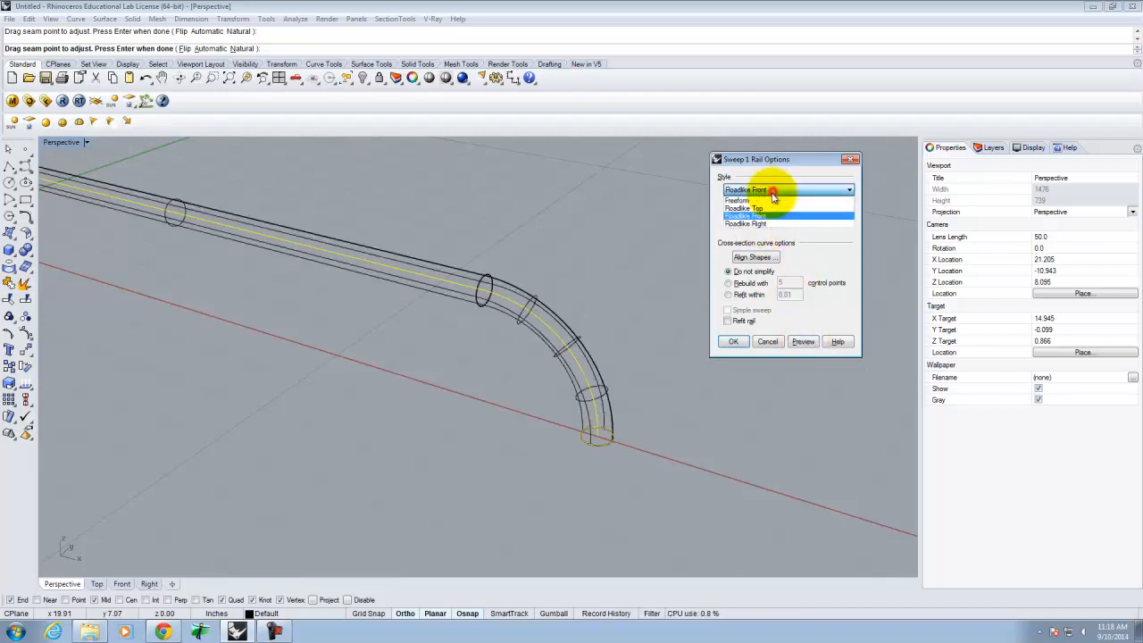
left_click(762, 223)
left_click(803, 342)
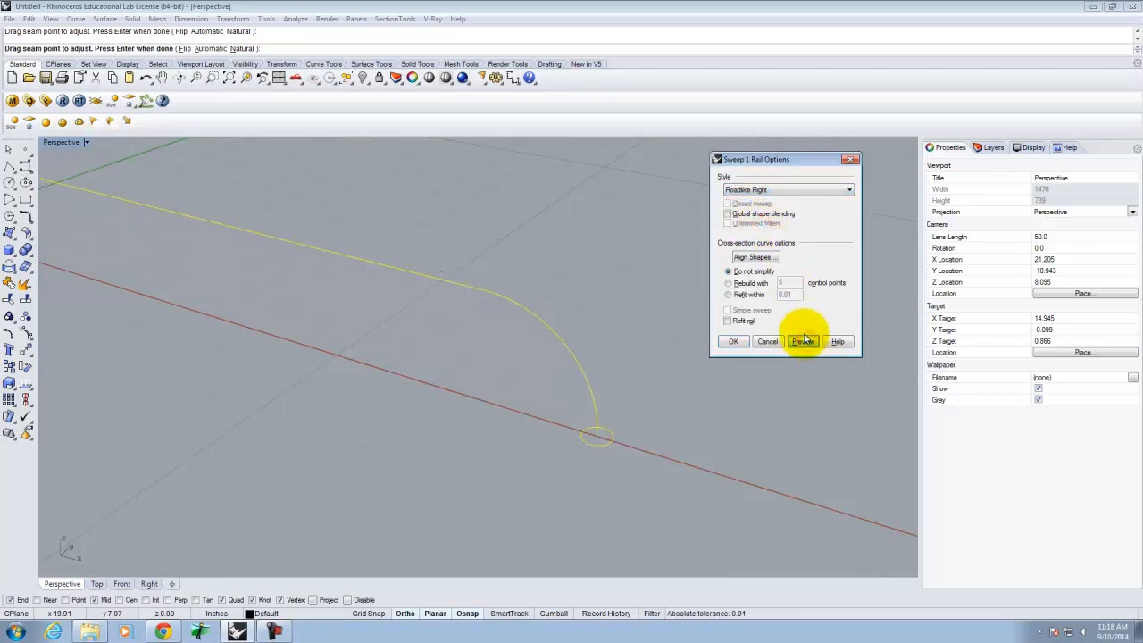
Set the sweep style to Freeform, preview it and create the tubular handle surface
left_click(783, 189)
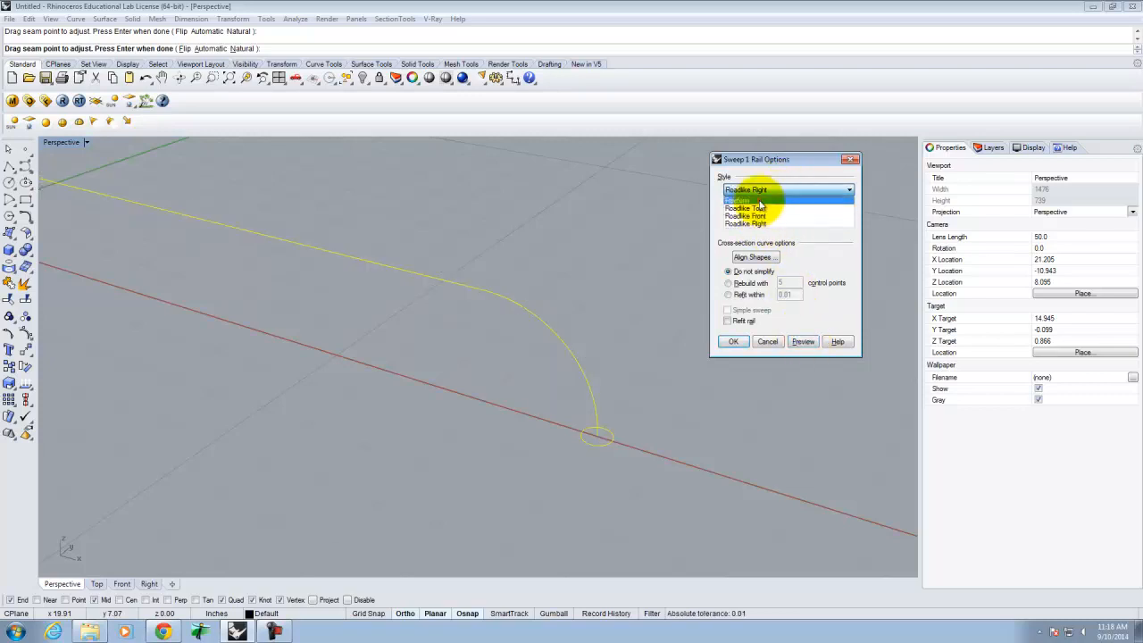
left_click(761, 200)
left_click(807, 340)
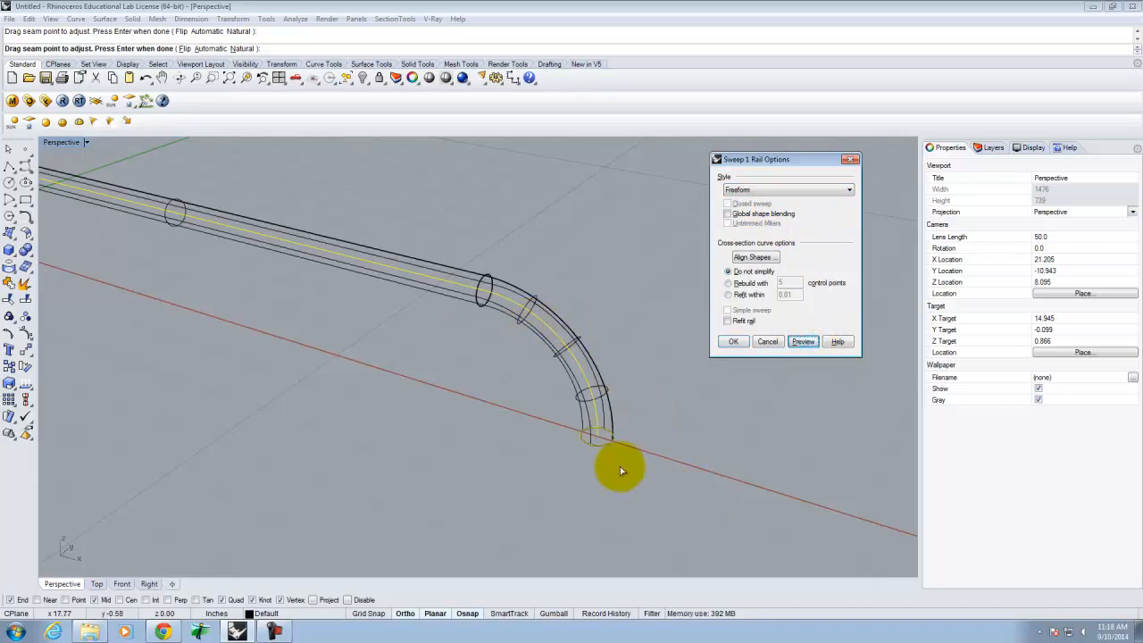
left_click(733, 342)
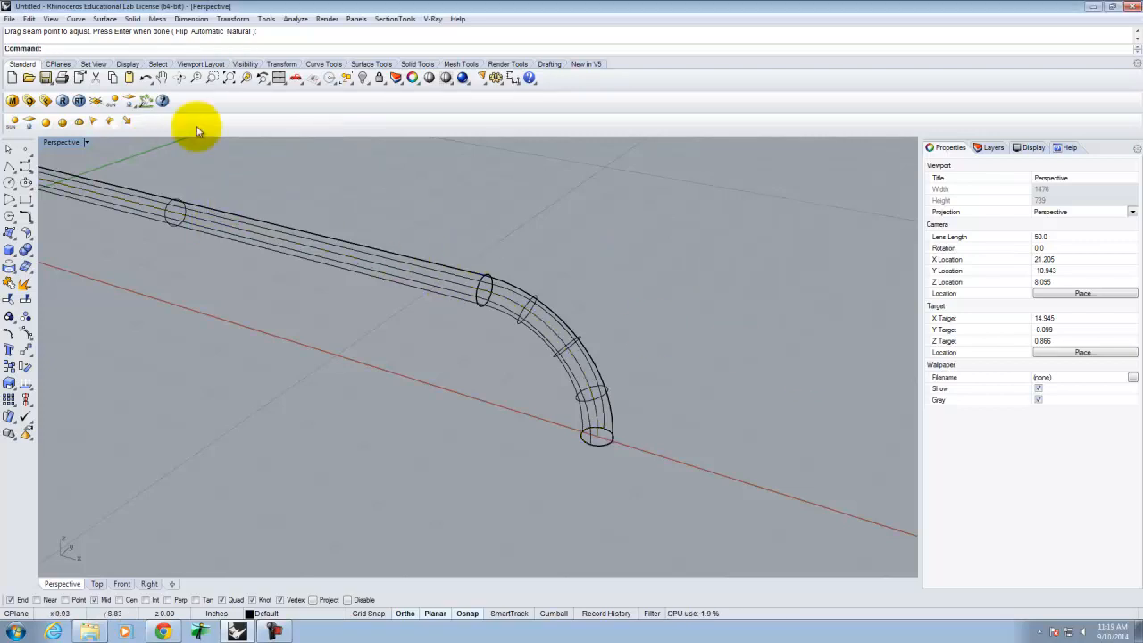
Set the Perspective viewport to Shaded display and inspect the swept handle's ends
left_click(87, 143)
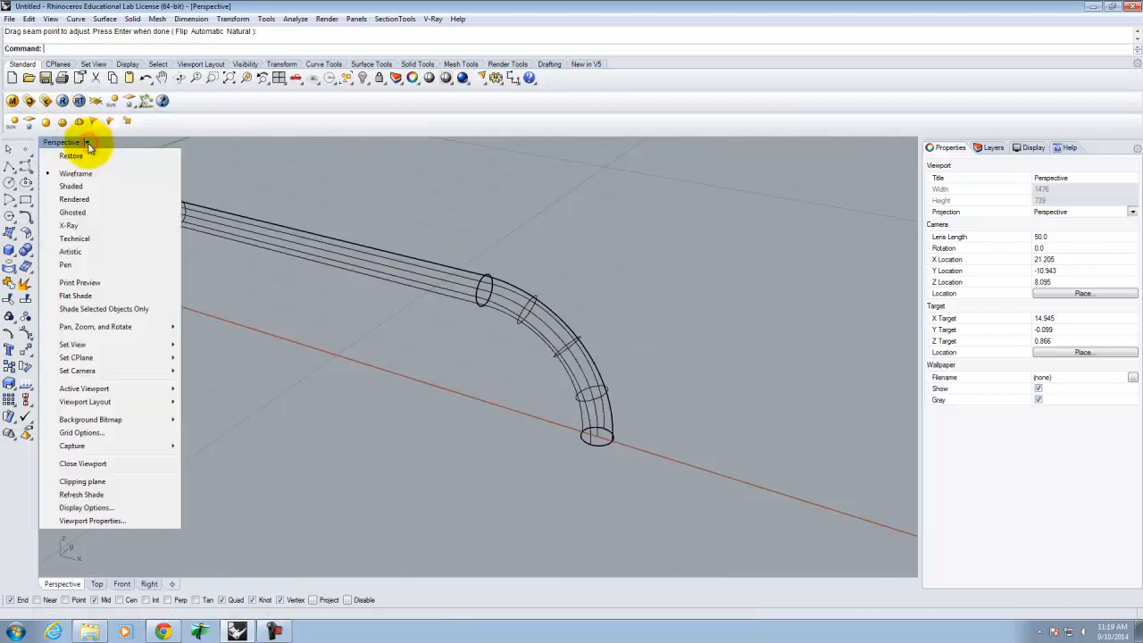
left_click(71, 186)
mouse_move(718, 365)
right_mouse_down()
mouse_move(605, 286)
mouse_move(701, 285)
mouse_move(774, 266)
mouse_move(771, 313)
mouse_move(794, 322)
mouse_move(747, 333)
mouse_move(396, 301)
mouse_move(668, 324)
mouse_move(566, 271)
mouse_move(755, 355)
right_mouse_up()
scroll(728, 409, "up", 5)
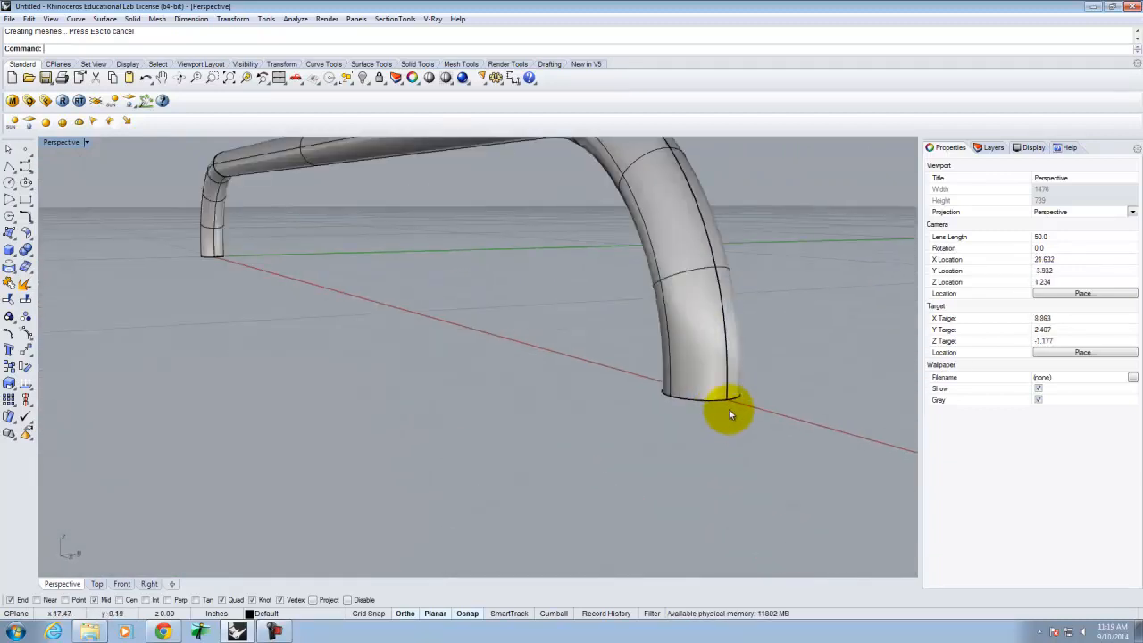
scroll(750, 415, "down", 5)
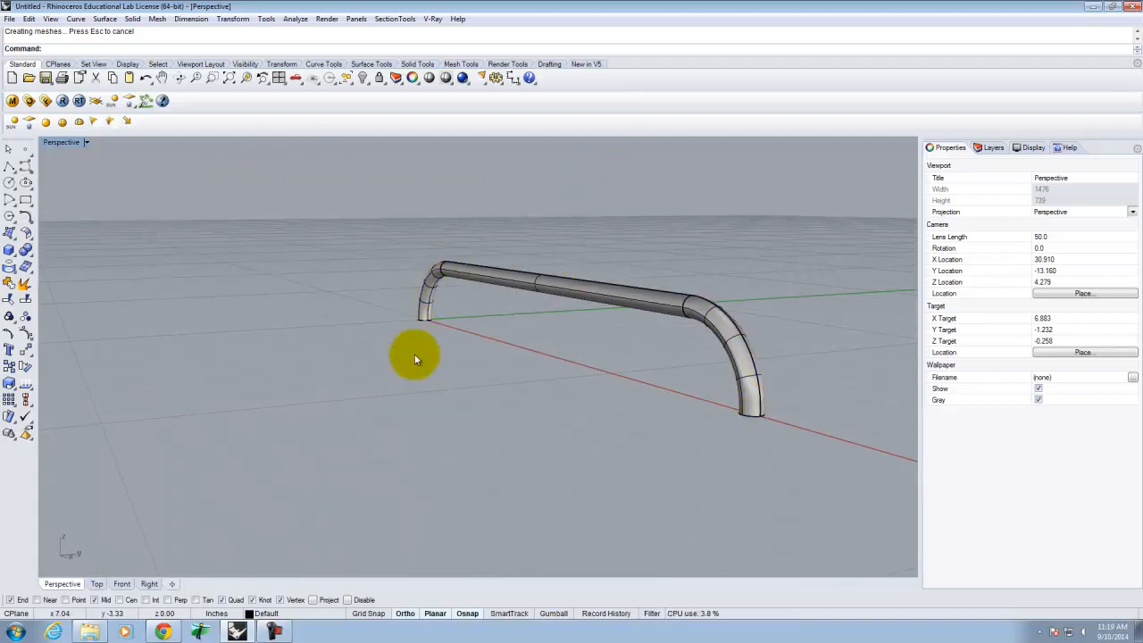
mouse_move(415, 359)
right_mouse_down("shift")
mouse_move(319, 349)
mouse_move(477, 342)
mouse_move(373, 349)
mouse_move(412, 369)
right_mouse_up("shift")
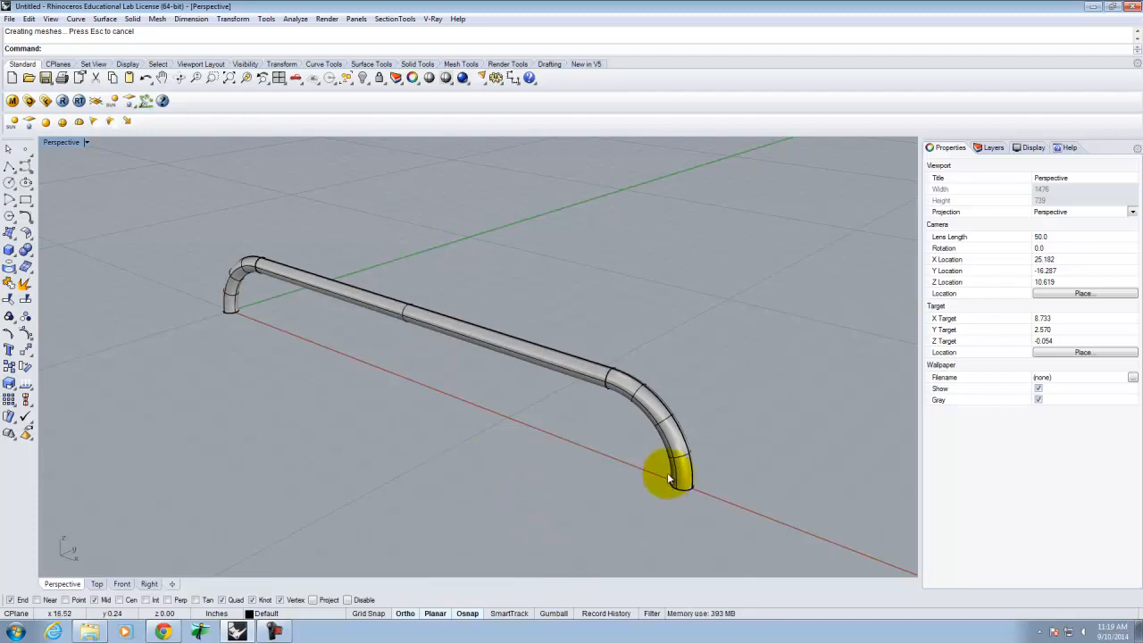
right_click_drag(712, 501, 704, 426)
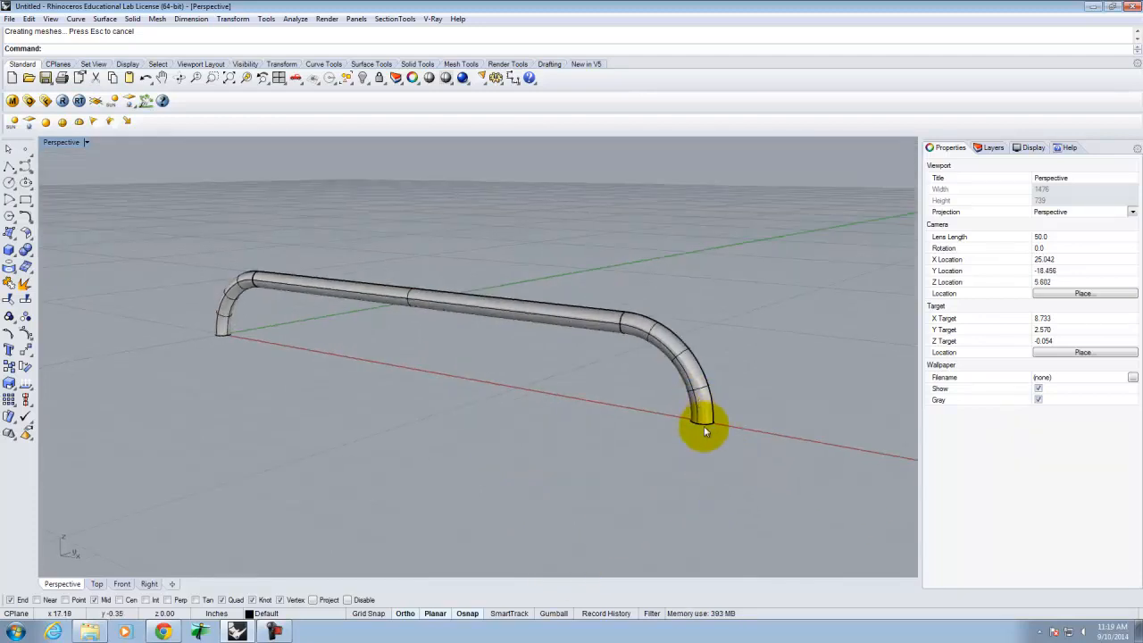
Draw a 1.5" diameter circle centred on the handle's end farther from the origin, around the tube's base
left_click(11, 184)
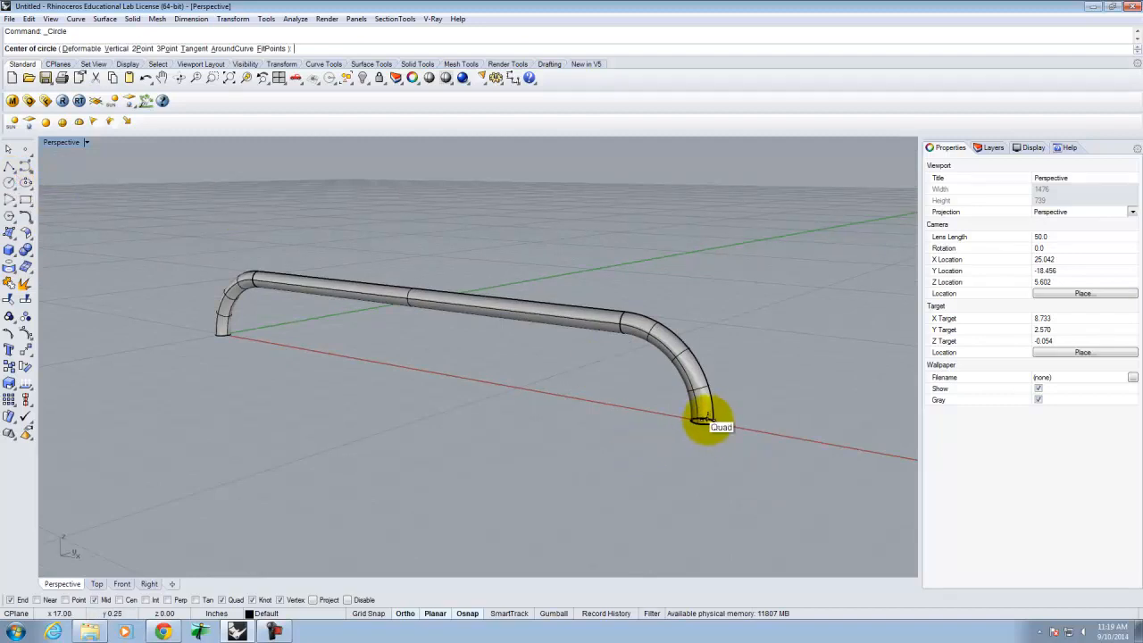
left_click(703, 418)
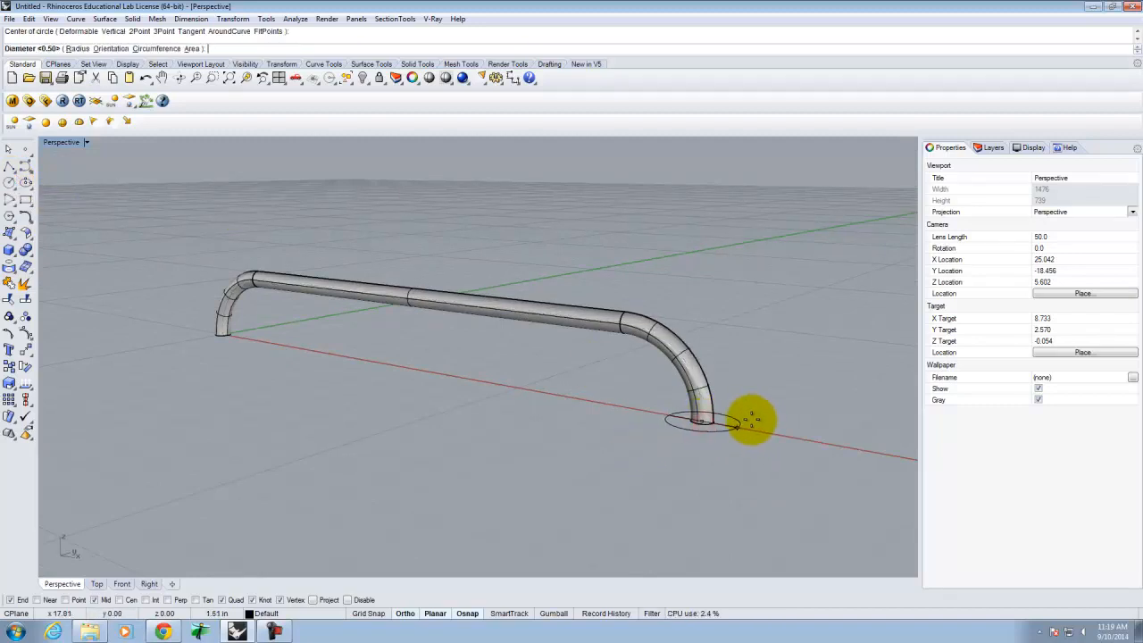
type("d")
key("Return")
type("1.5")
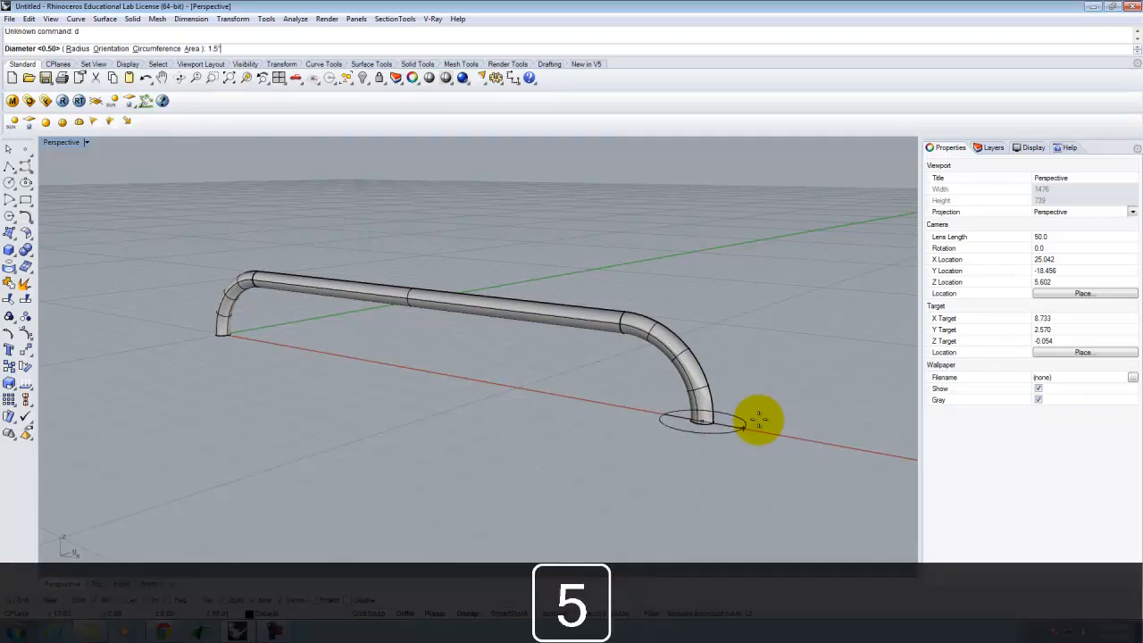
key("Return")
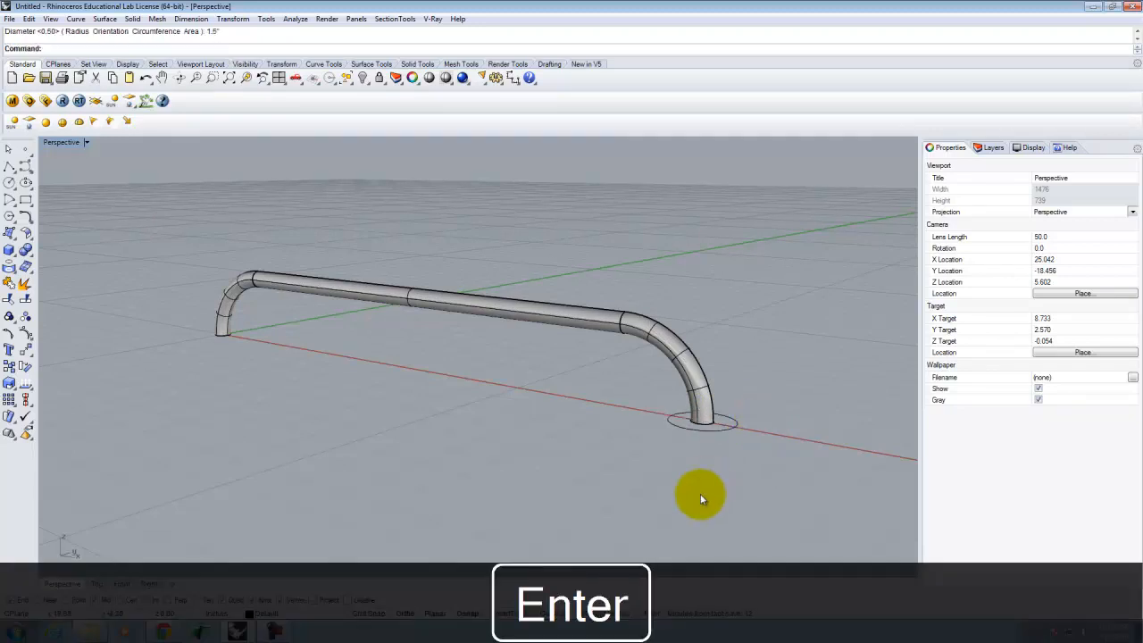
Extrude the 1.5" base circle 0.258" downward as a capped solid disc
left_click(711, 436)
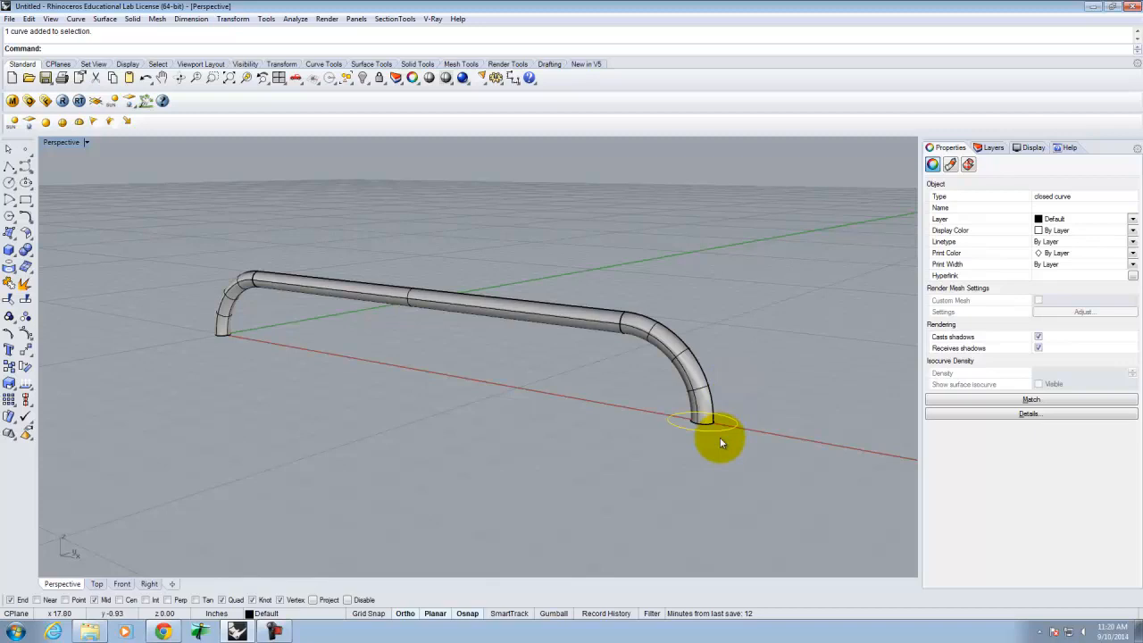
key("BackSpace")
type("Extrude")
key("BackSpace")
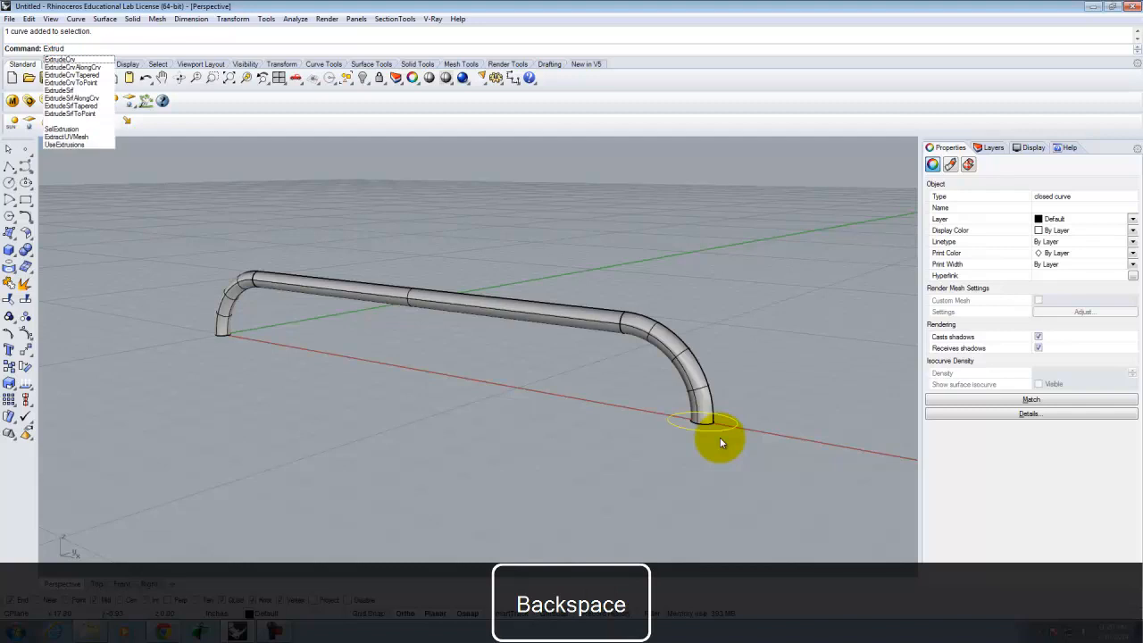
key("Return")
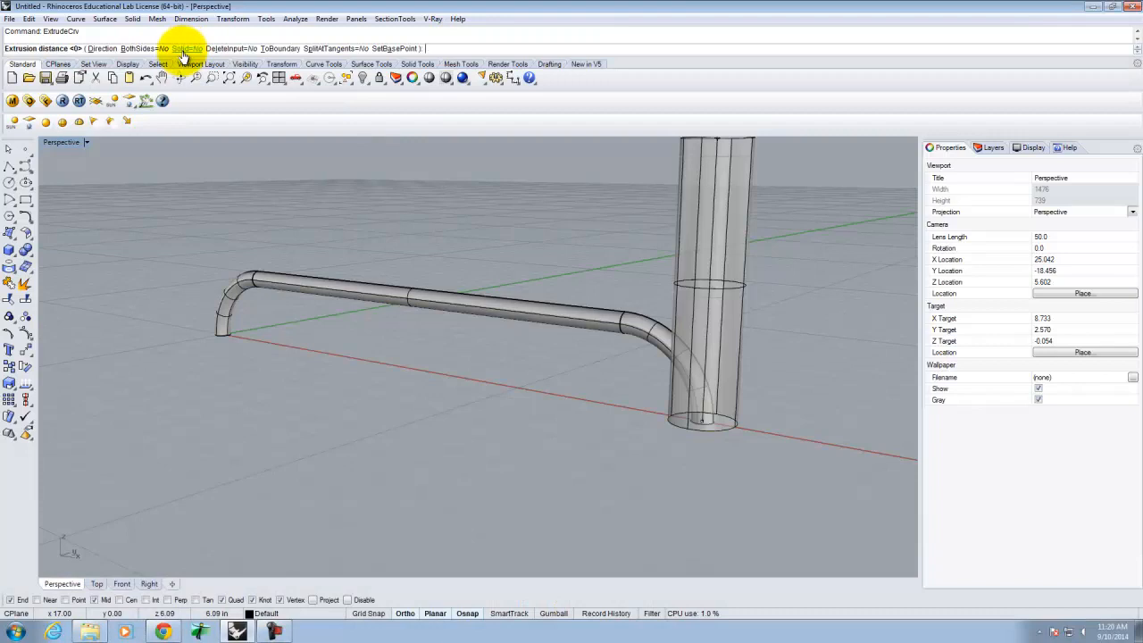
left_click(185, 50)
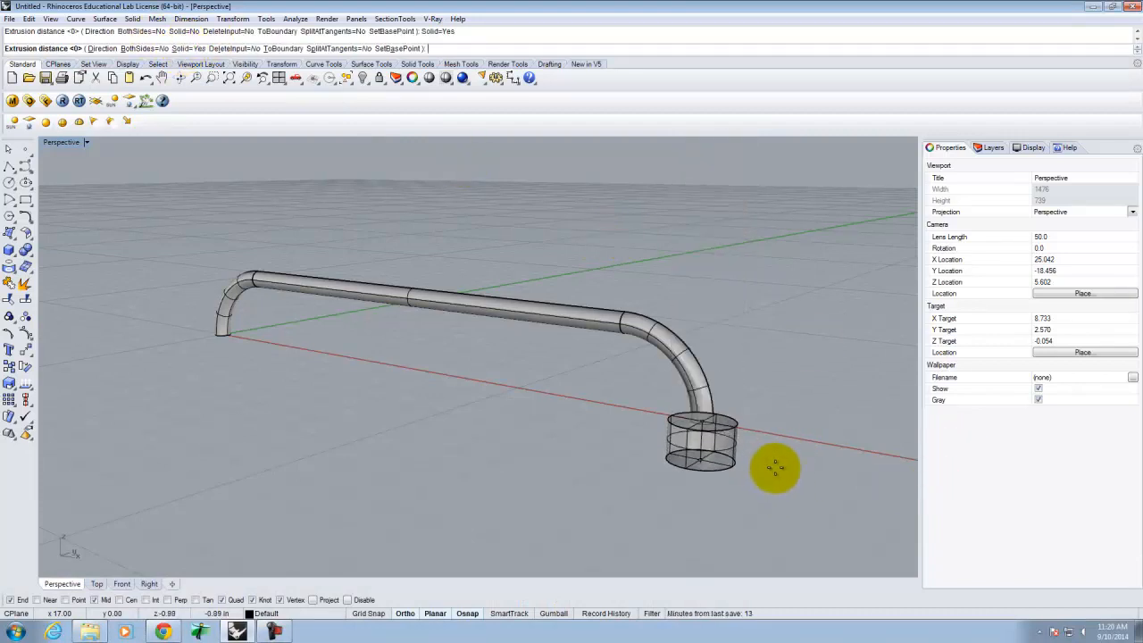
type("-")
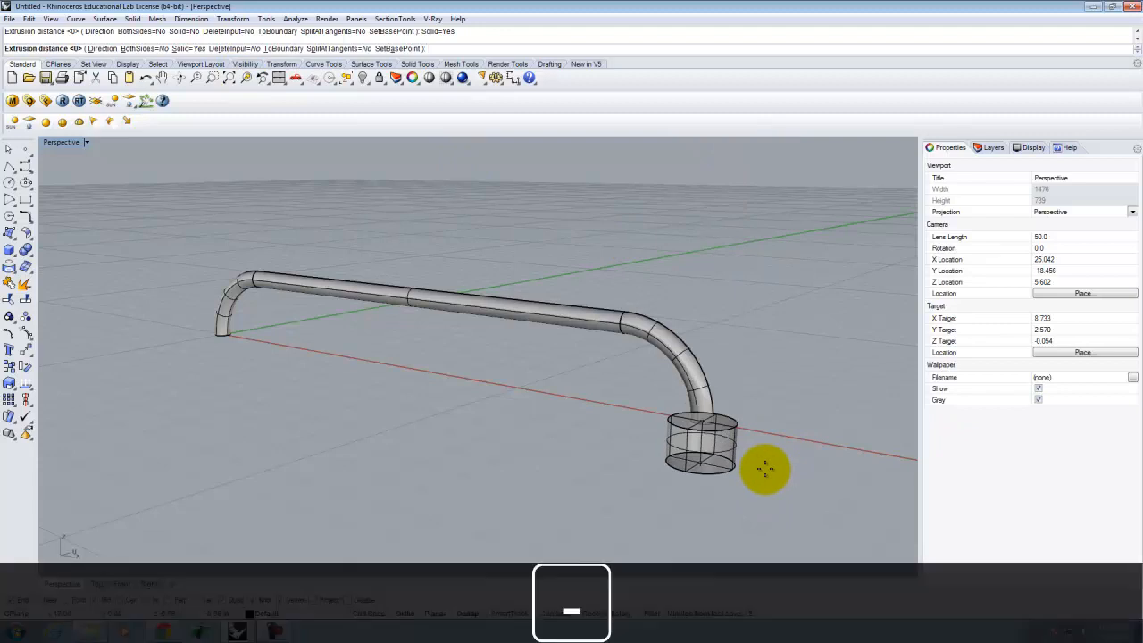
type("28")
key("Return")
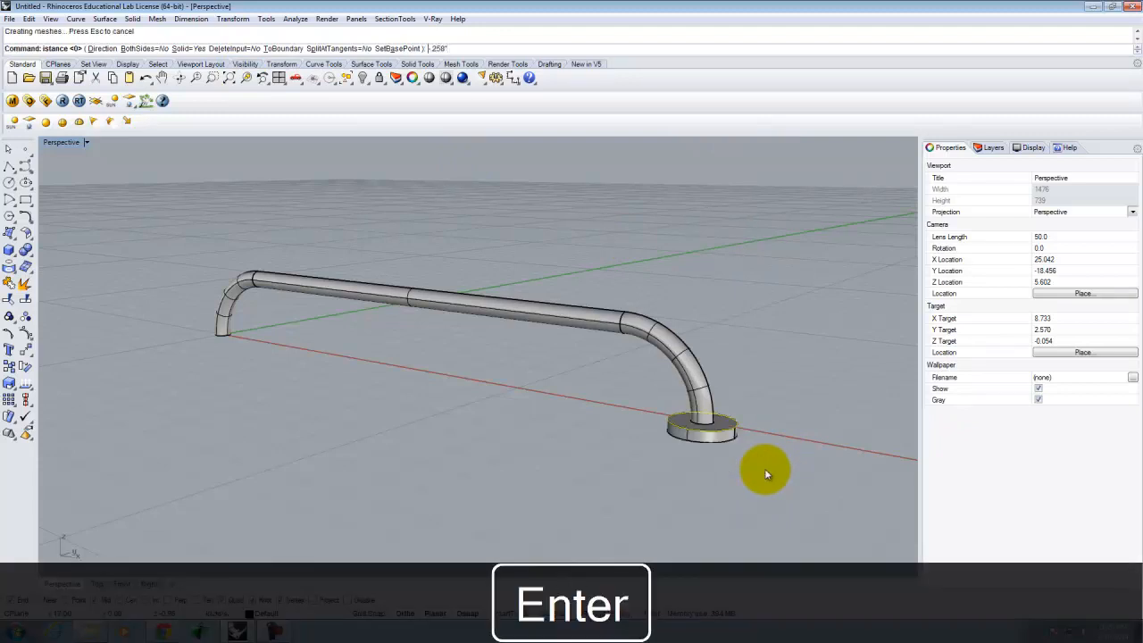
left_click(795, 475)
right_click_drag(795, 475, 814, 492)
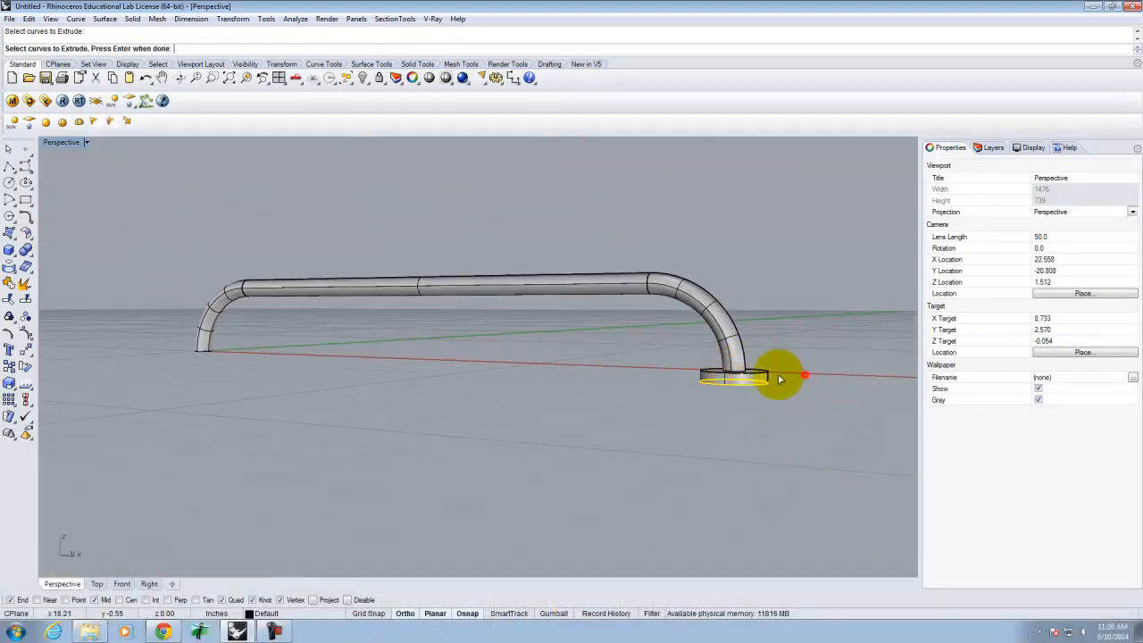
left_click(760, 379)
left_click(805, 417)
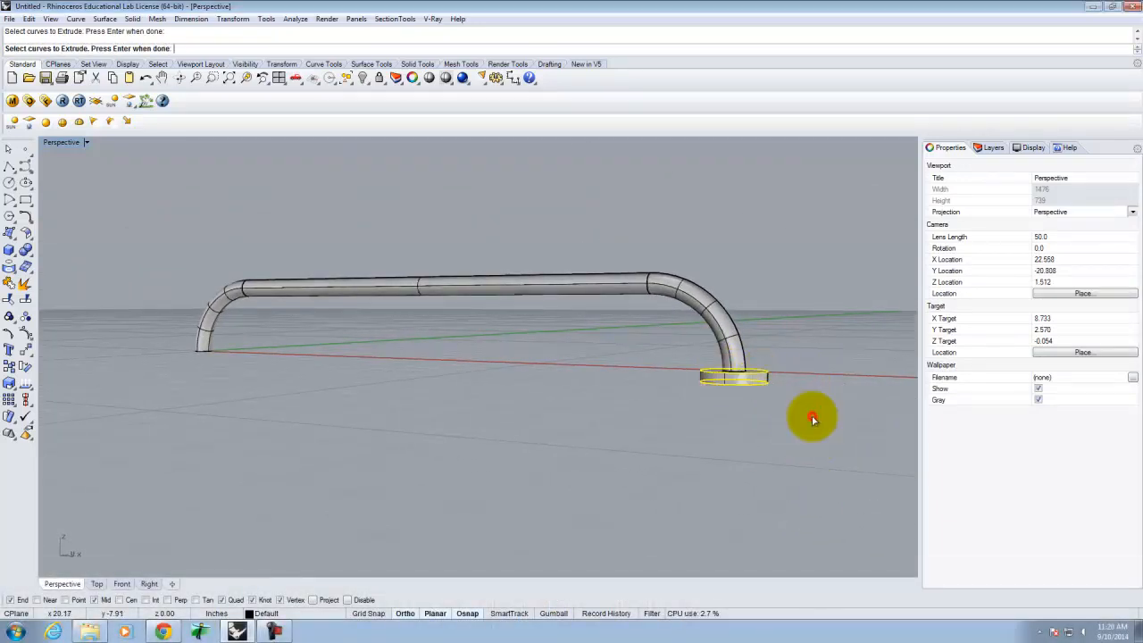
key("Escape")
Copy the base disc straight down by 0.5" in the Right view, leaving a gap beneath the original
scroll(756, 382, "up", 4)
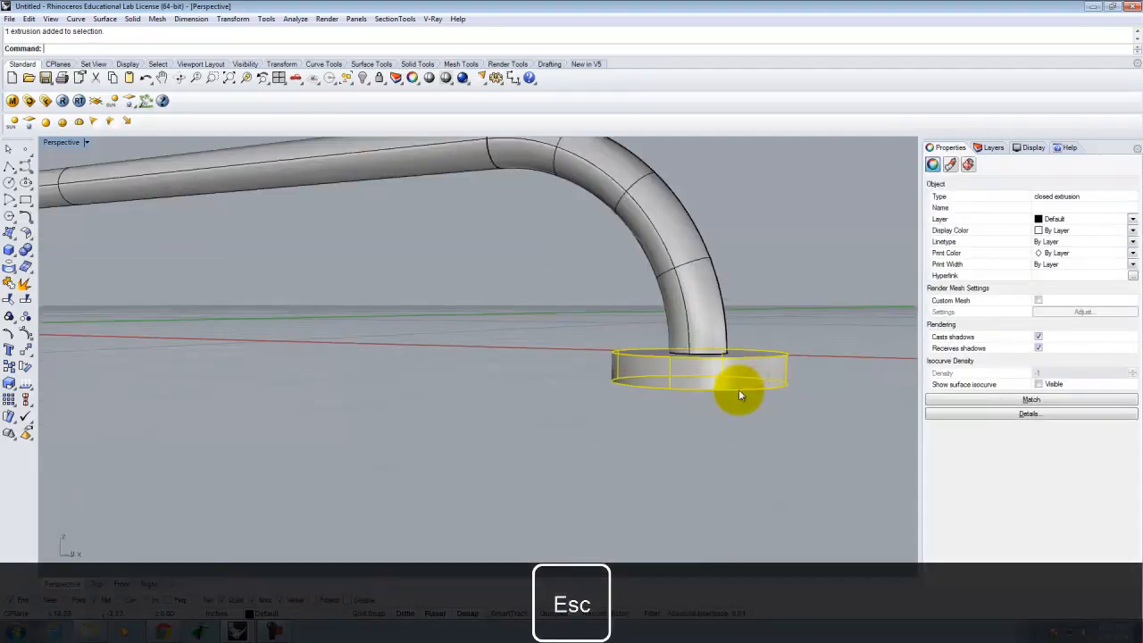
double_click(65, 142)
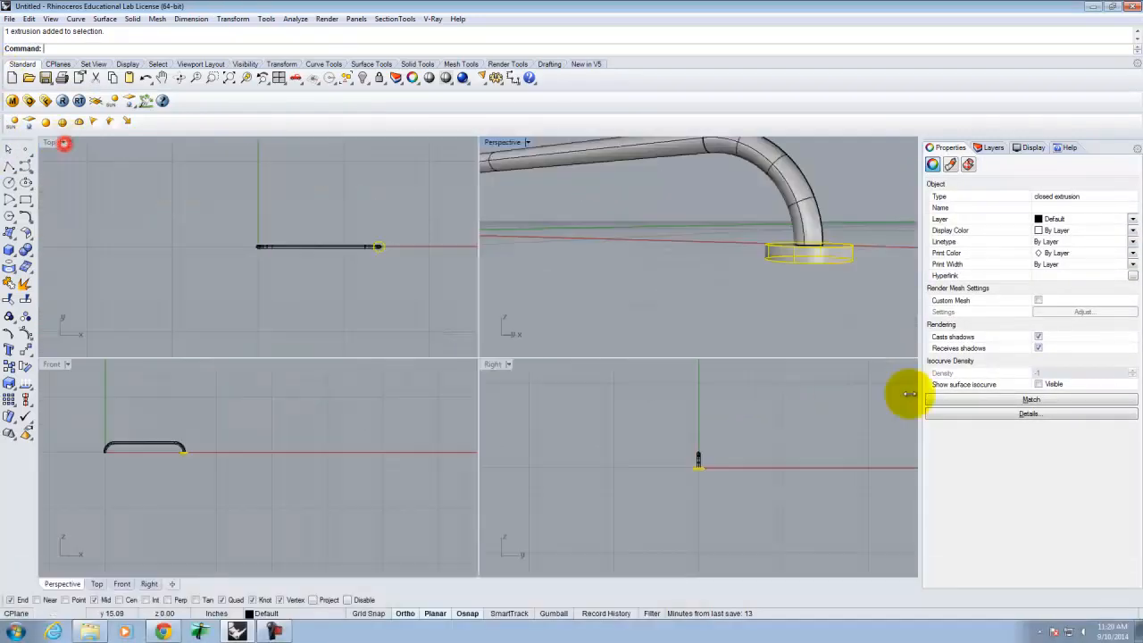
scroll(717, 477, "up", 5)
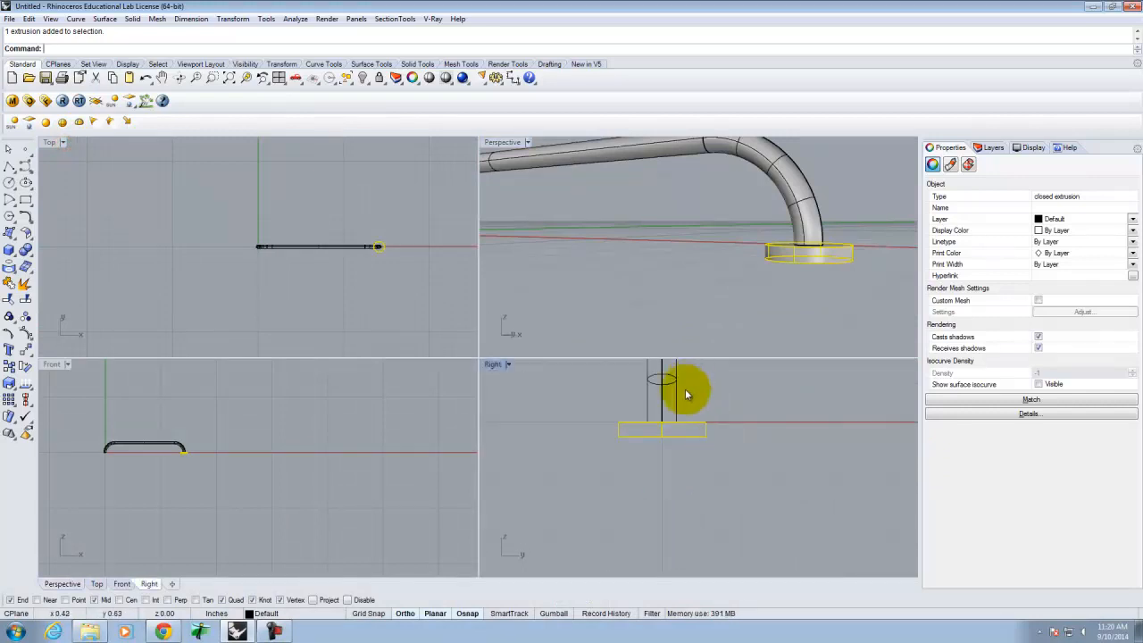
scroll(691, 391, "up", 4)
type("copy")
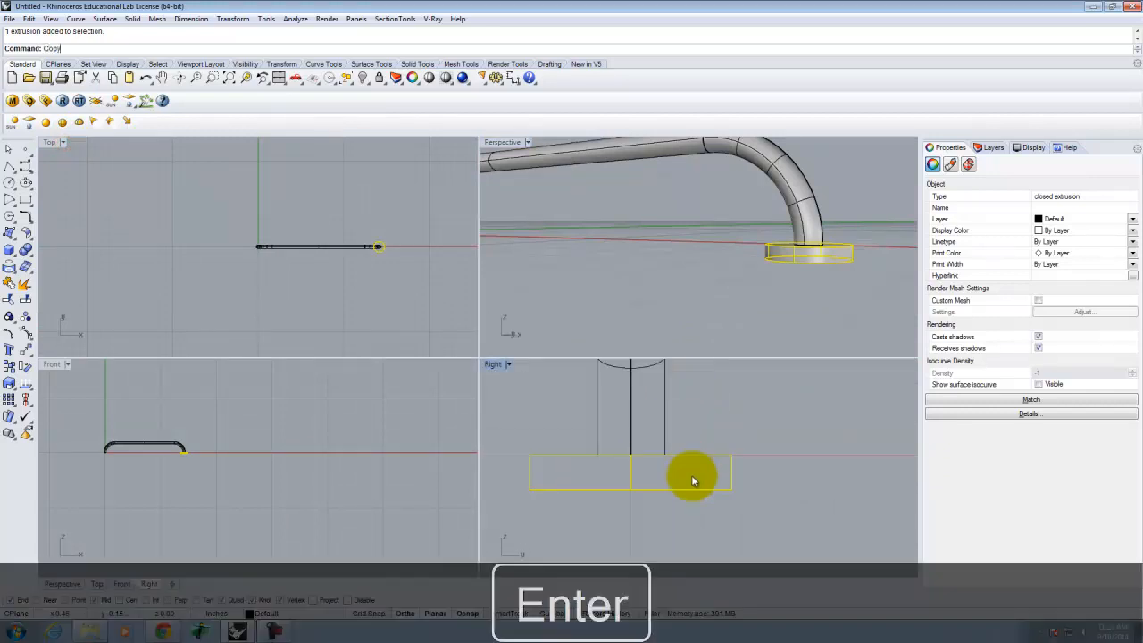
key("Return")
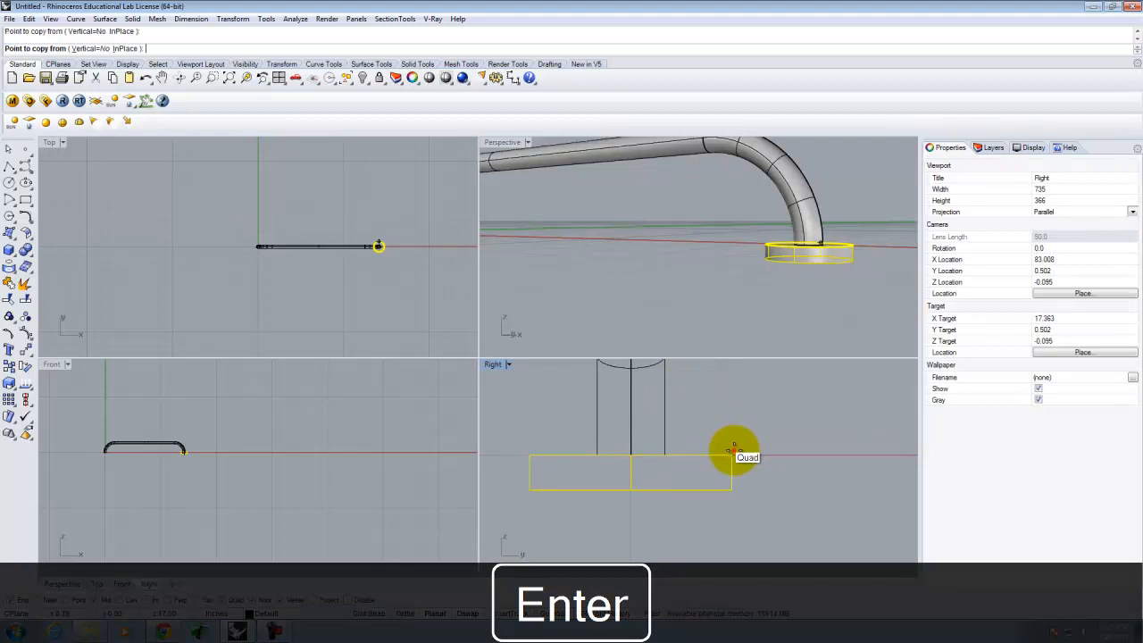
left_click(731, 456)
key("Delete")
type(".5")
key("Return")
left_click(740, 521)
key("Return")
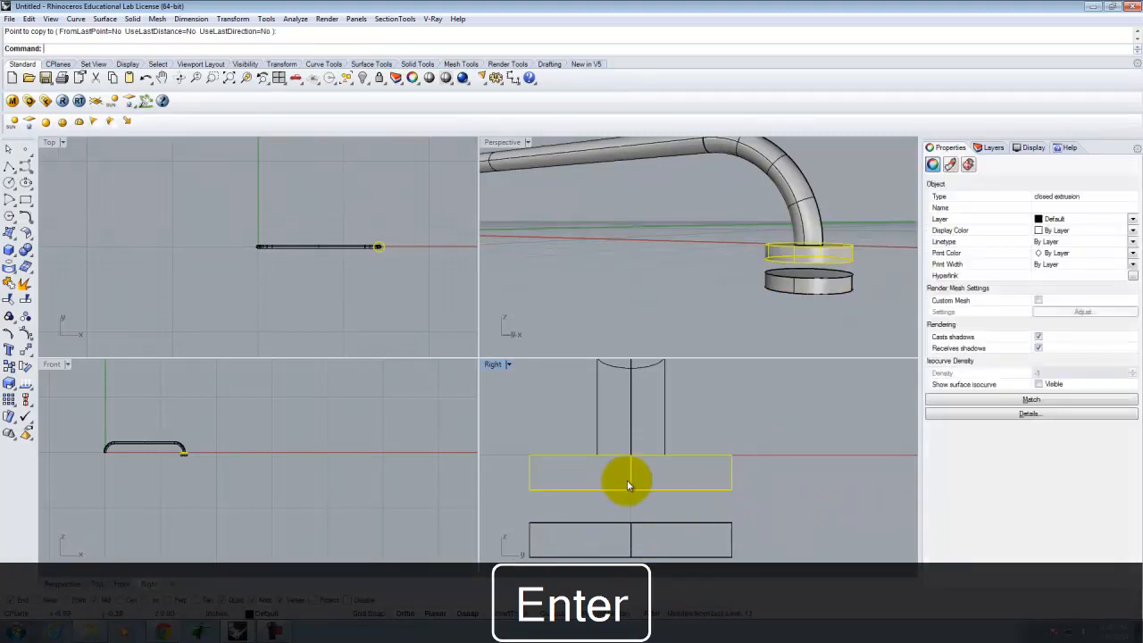
Examine the two stacked base discs from below and above in the Perspective view
left_click(834, 309)
right_click_drag(834, 309, 822, 276)
right_click(822, 276)
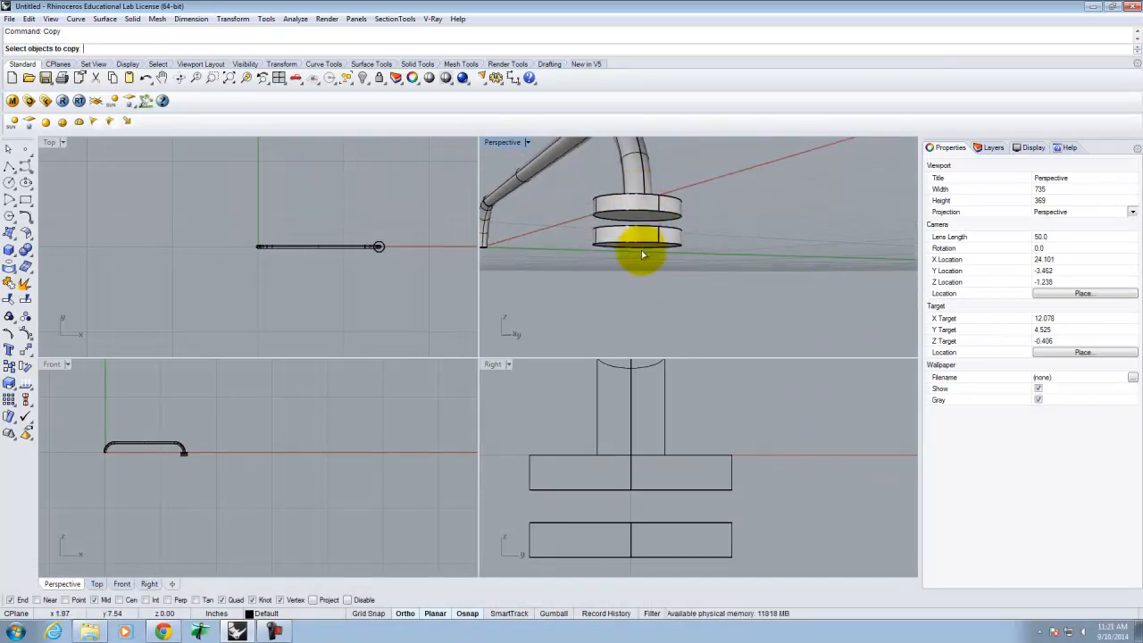
right_click_drag(642, 255, 611, 271)
right_click(611, 270)
scroll(818, 255, "up", 10)
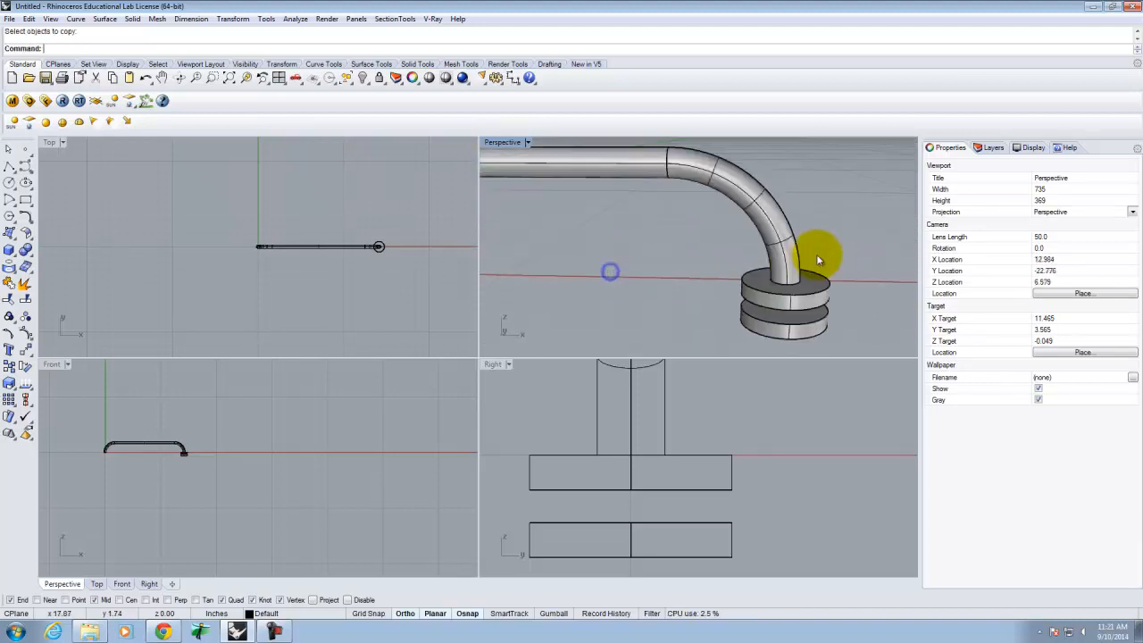
Mirror both base discs and their circle across the handle's midpoint onto the end at the origin
scroll(842, 252, "down", 6)
left_click_drag(847, 247, 822, 321)
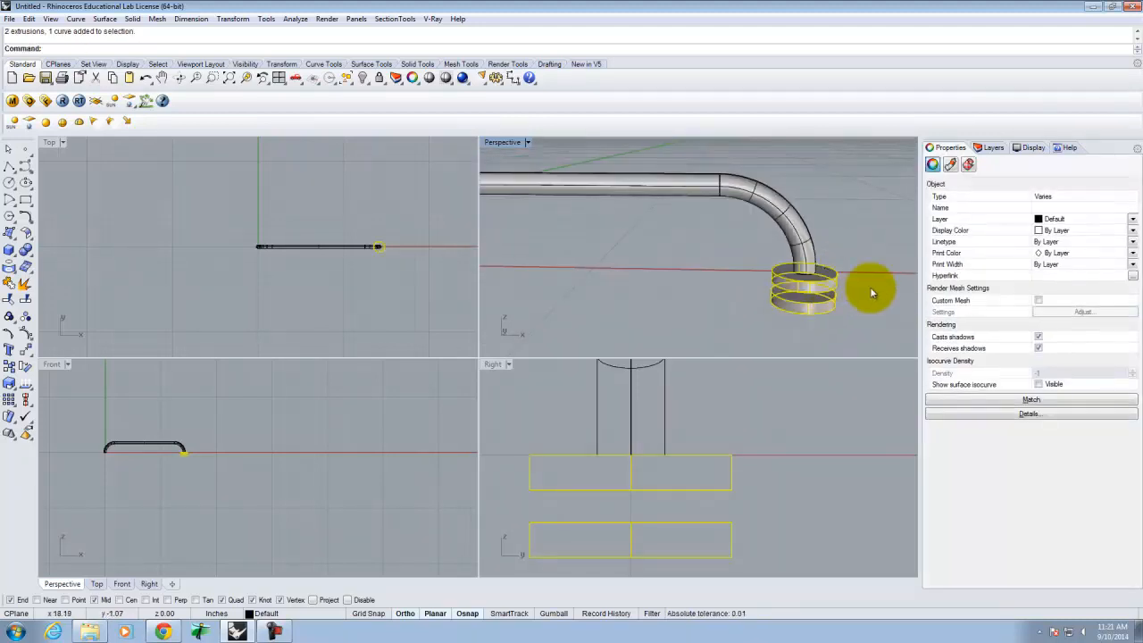
scroll(868, 292, "down", 12)
scroll(791, 268, "up", 6)
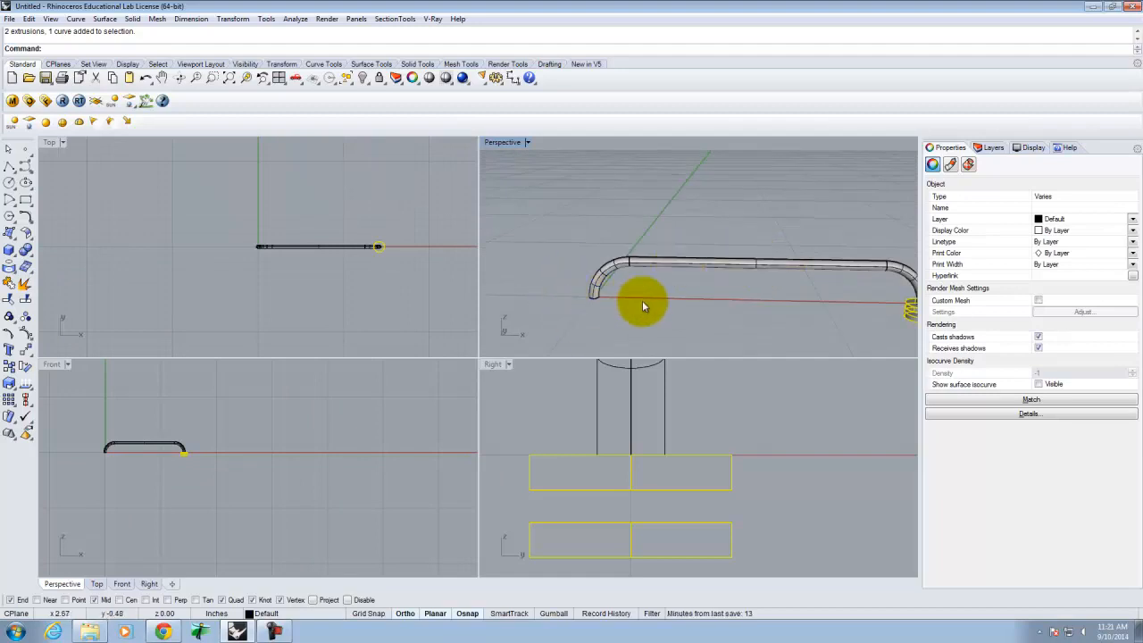
type("o")
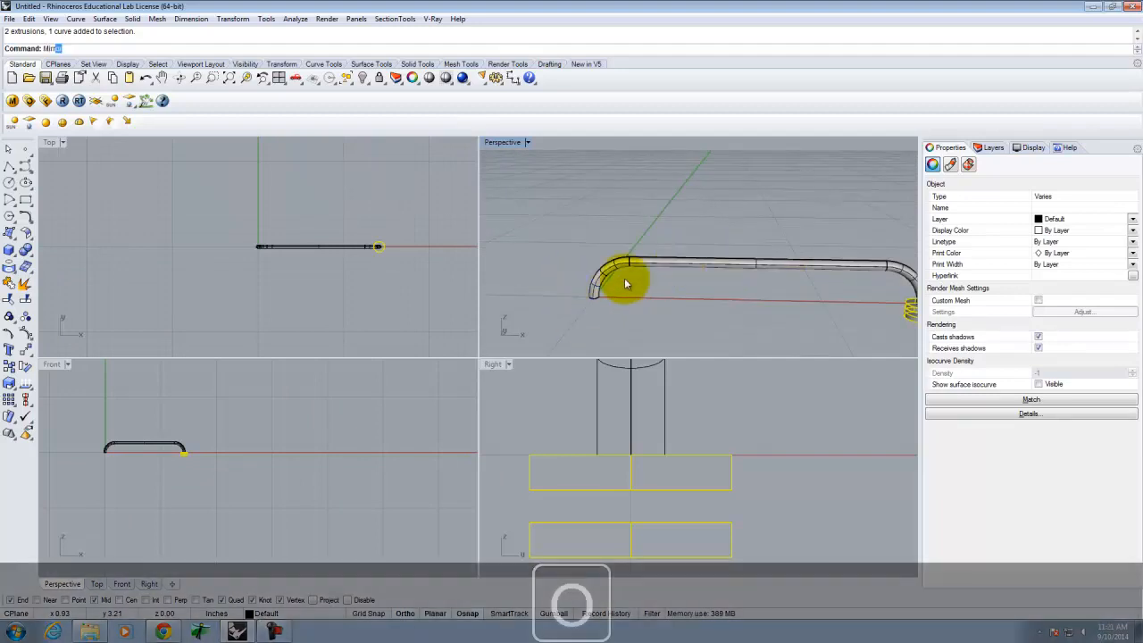
key("Return")
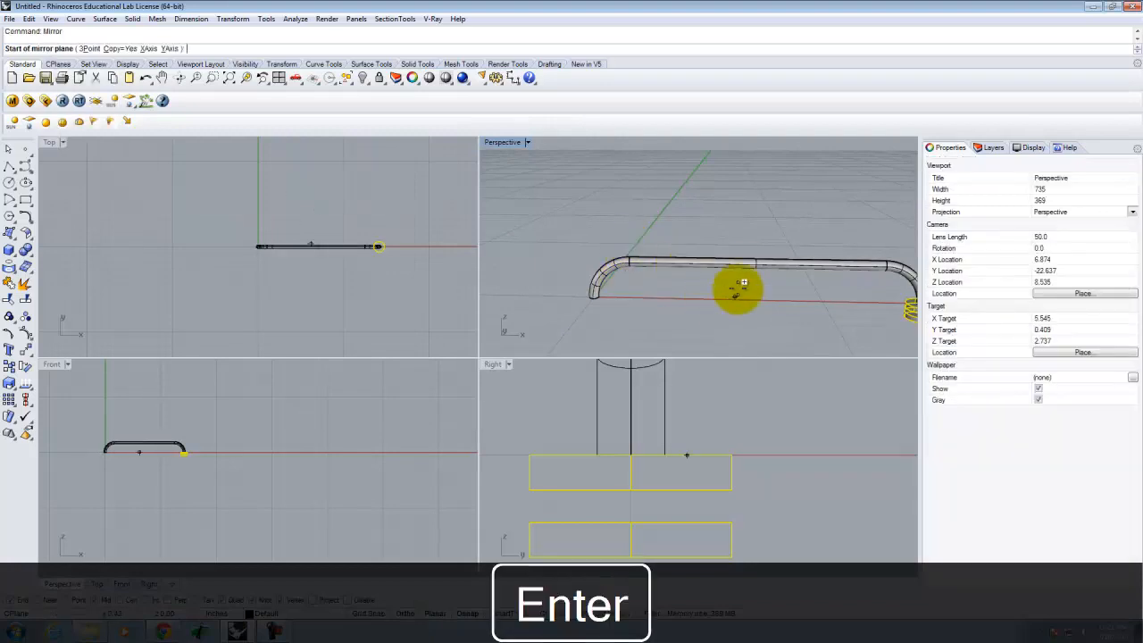
left_click(755, 268)
left_click(760, 324)
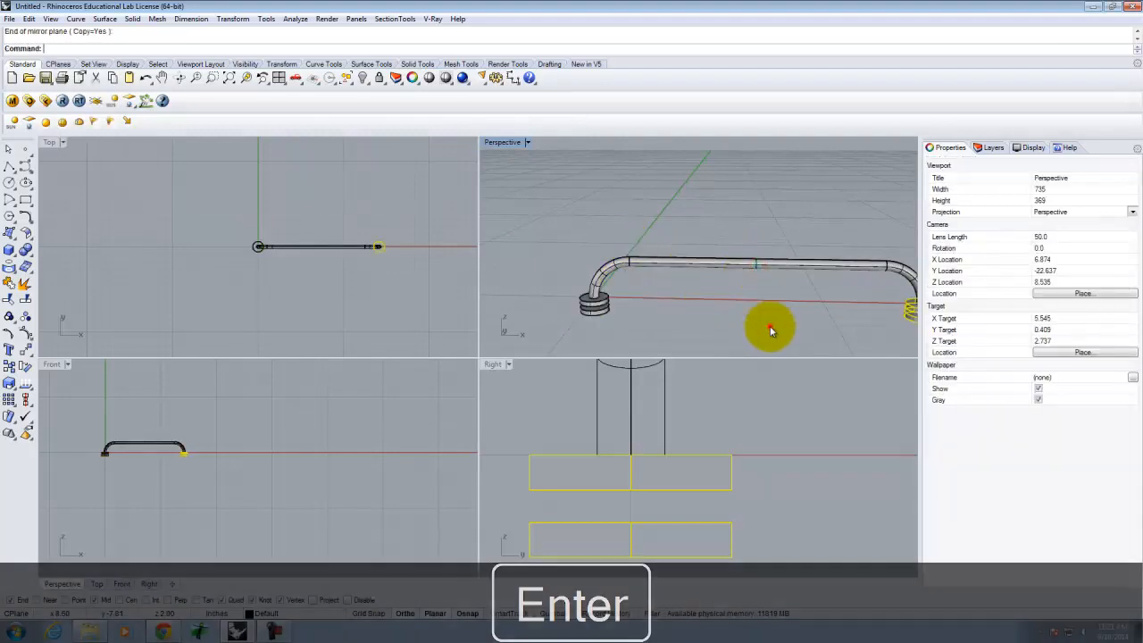
right_click_drag(740, 328, 766, 287)
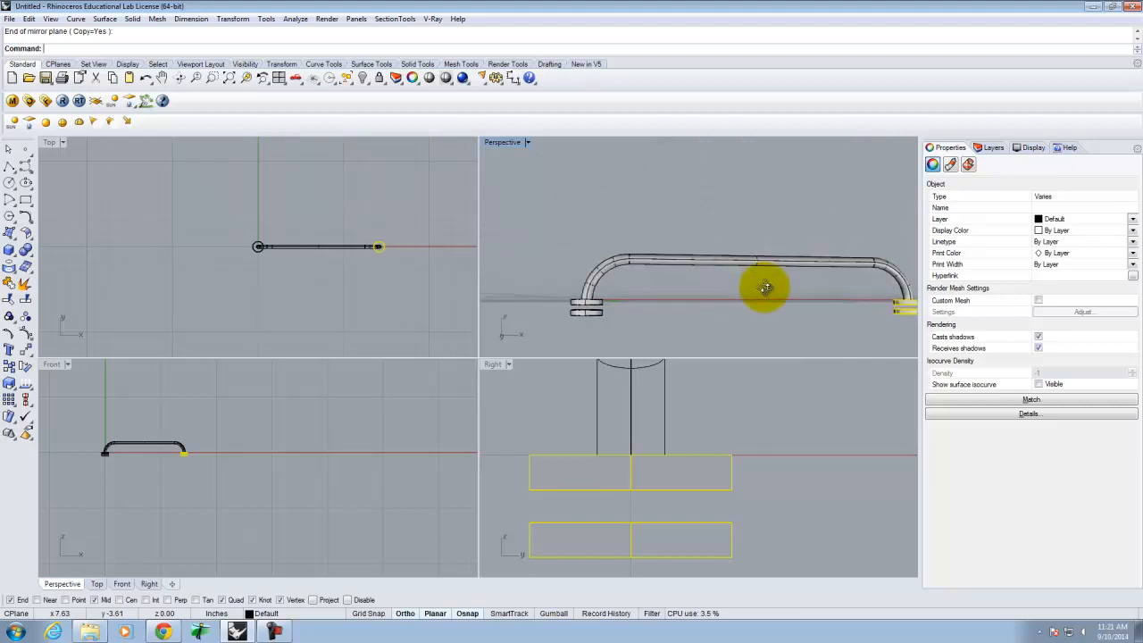
right_click(766, 286)
right_click_drag(766, 286, 637, 240)
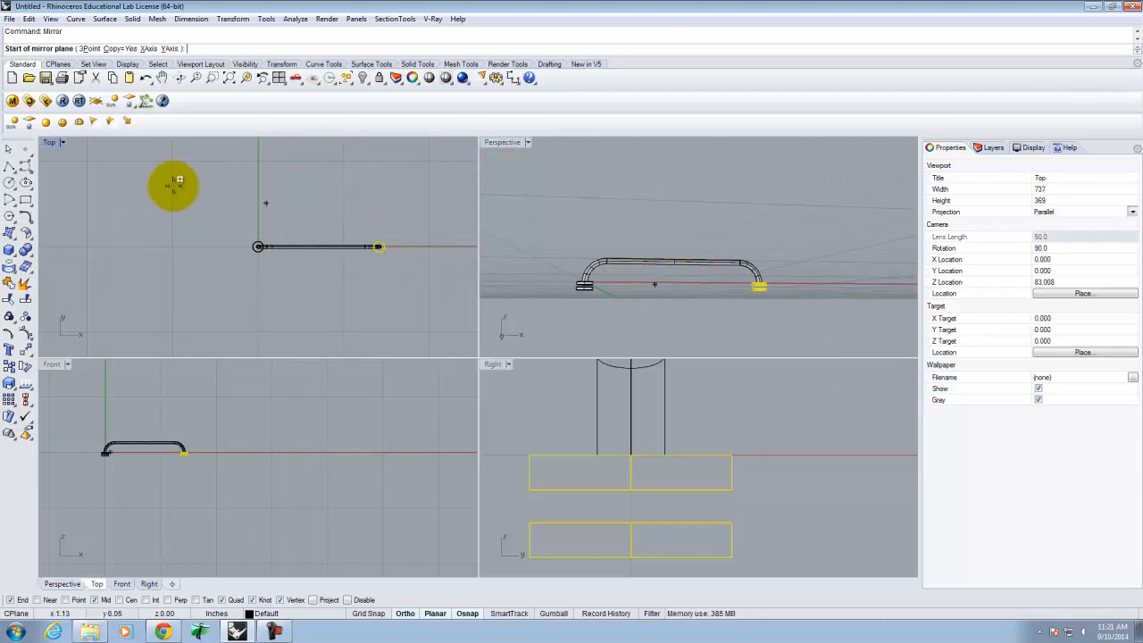
left_click(7, 152)
left_click(386, 222)
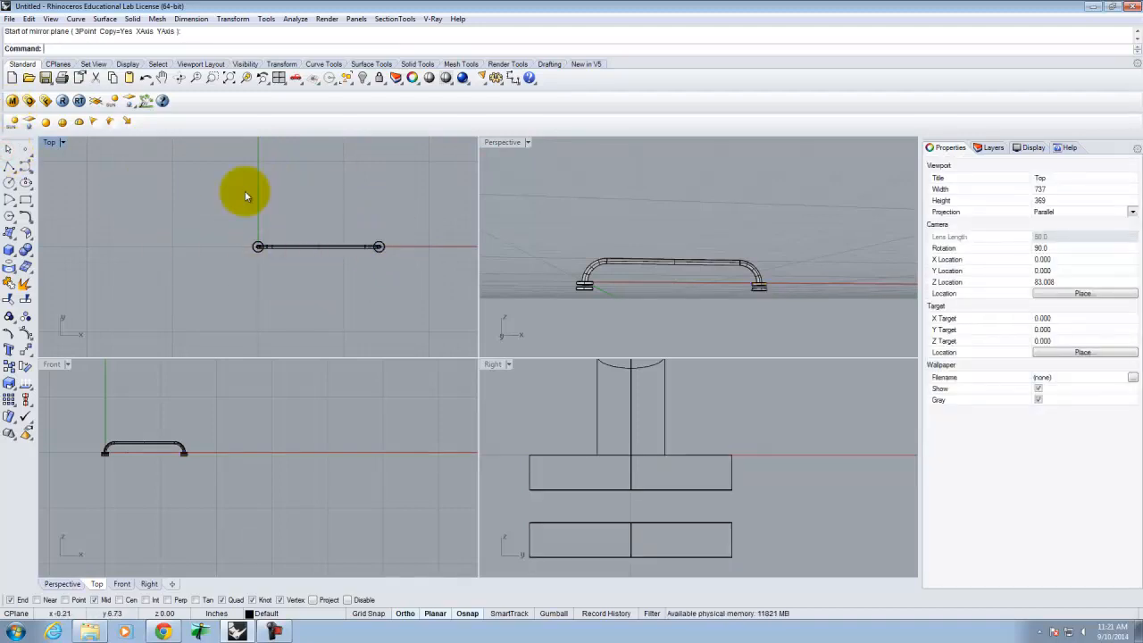
Rotate the entire handle with its bases 45 degrees counterclockwise about the origin 0,0 in the Top view
left_click_drag(210, 208, 438, 285)
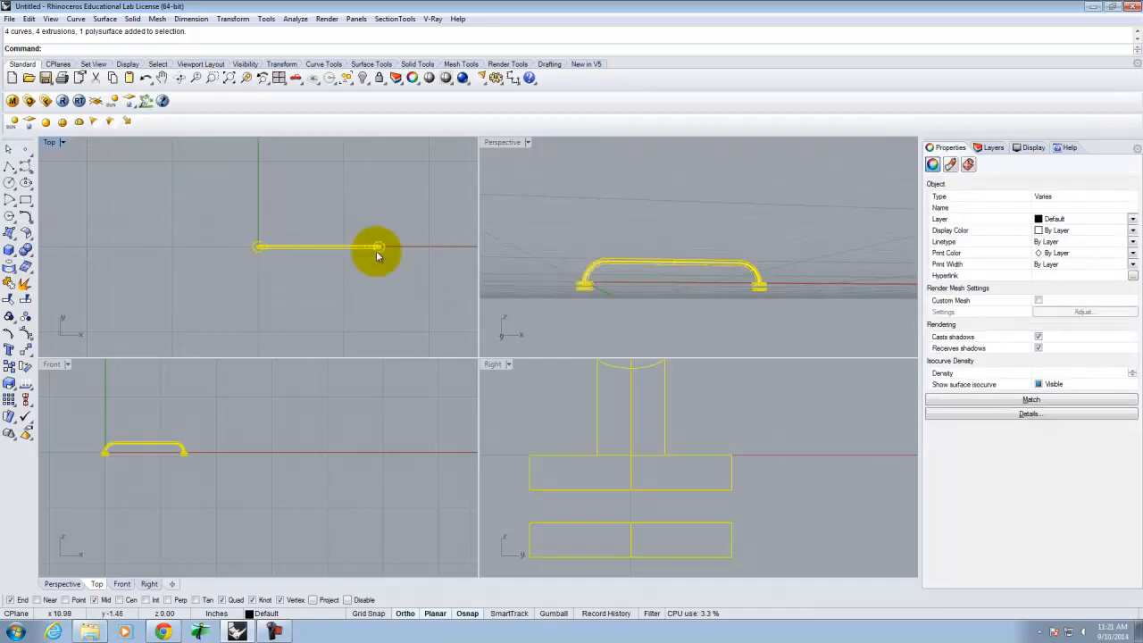
double_click(50, 141)
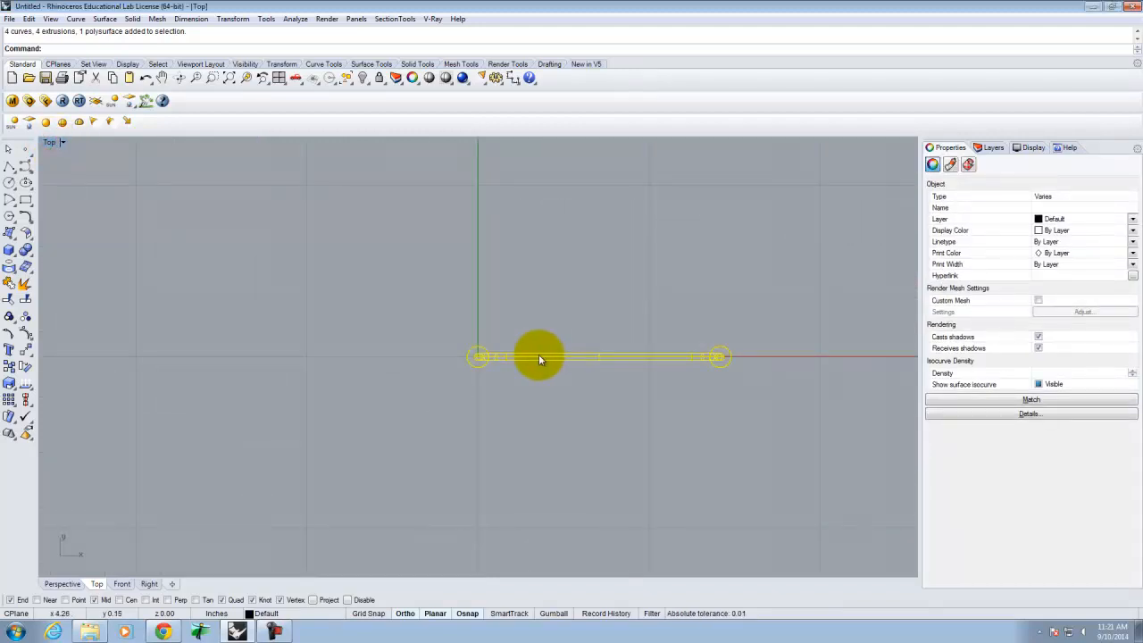
type("tate")
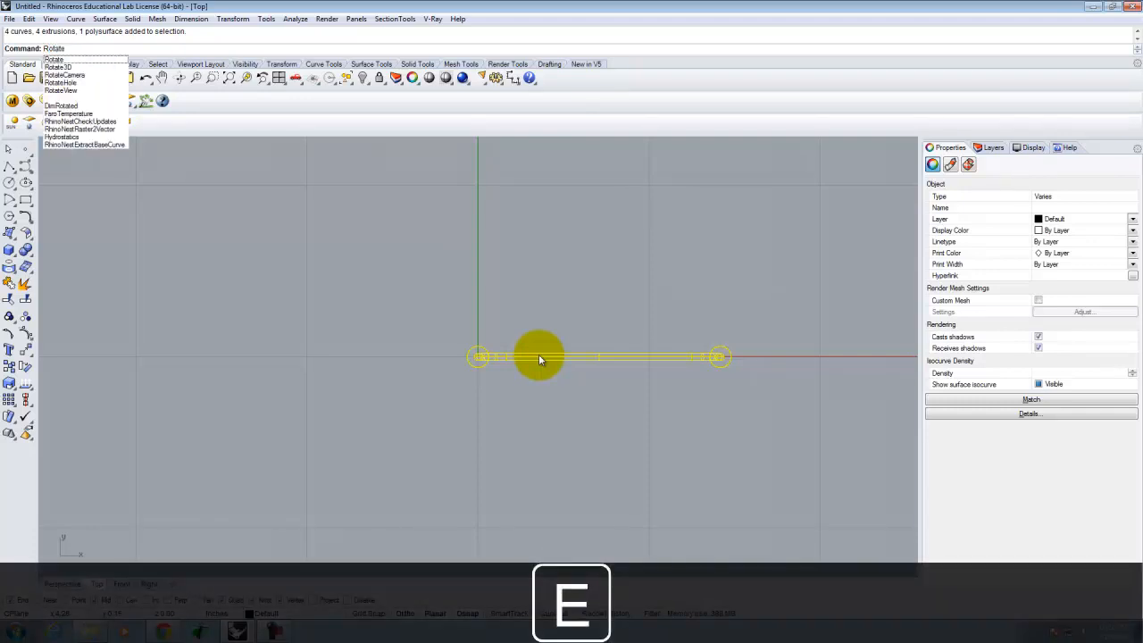
key("Return")
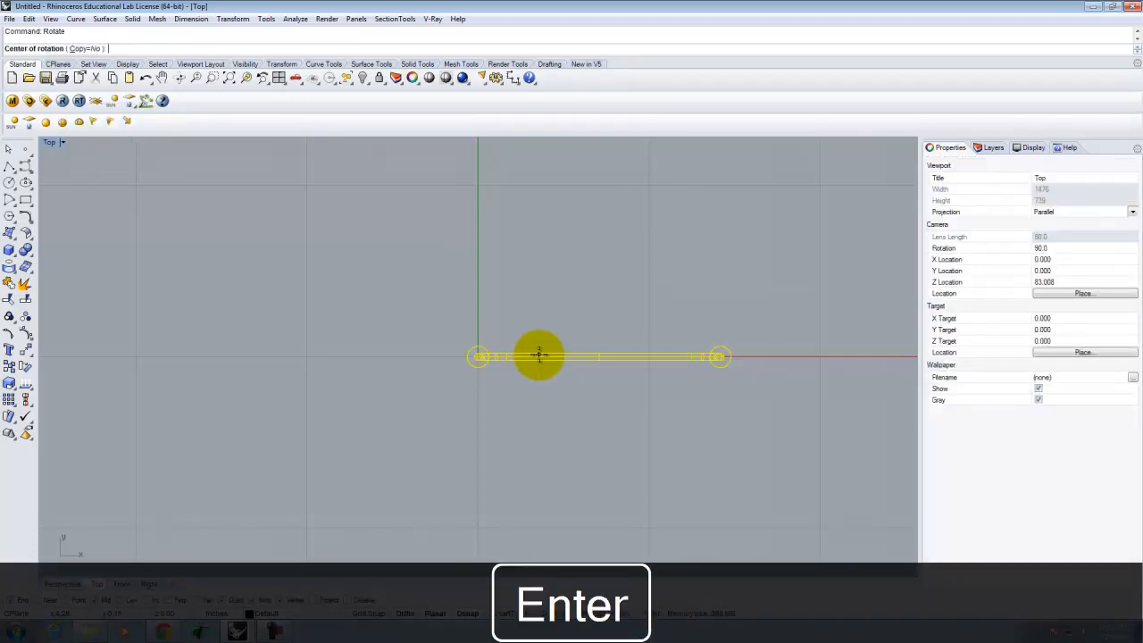
type("0,0")
key("Return")
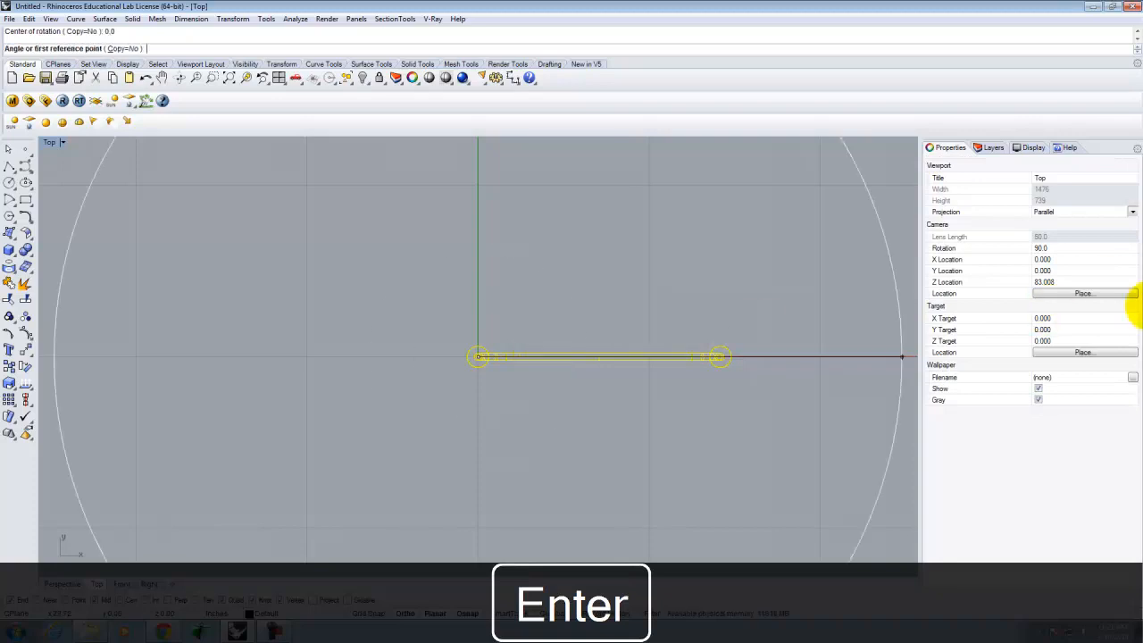
left_click(816, 361)
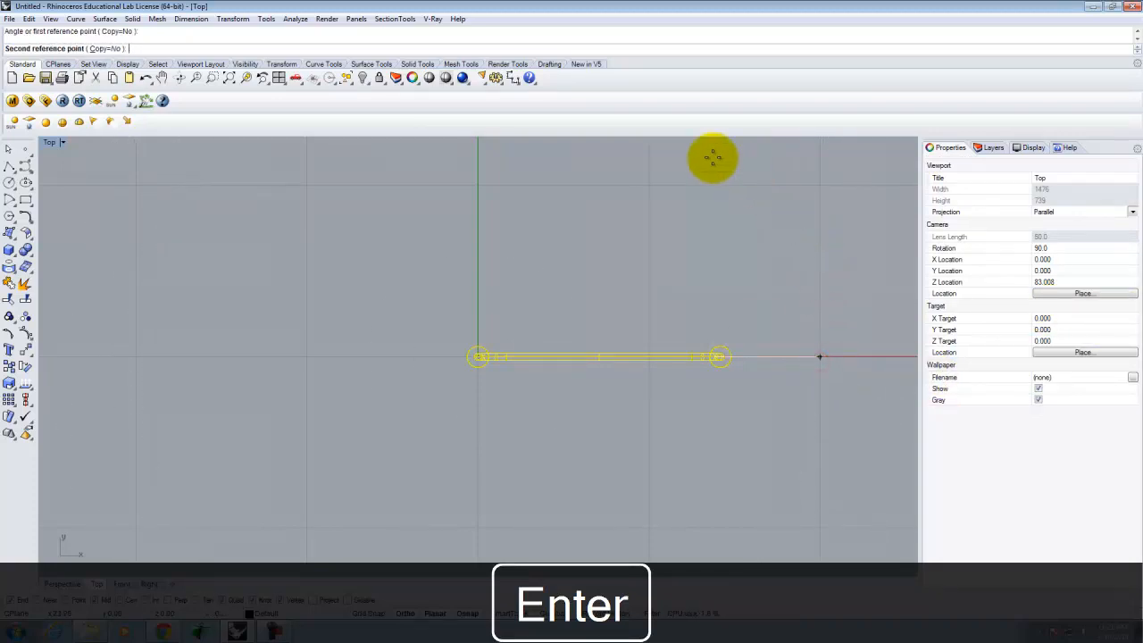
scroll(772, 451, "down", 5)
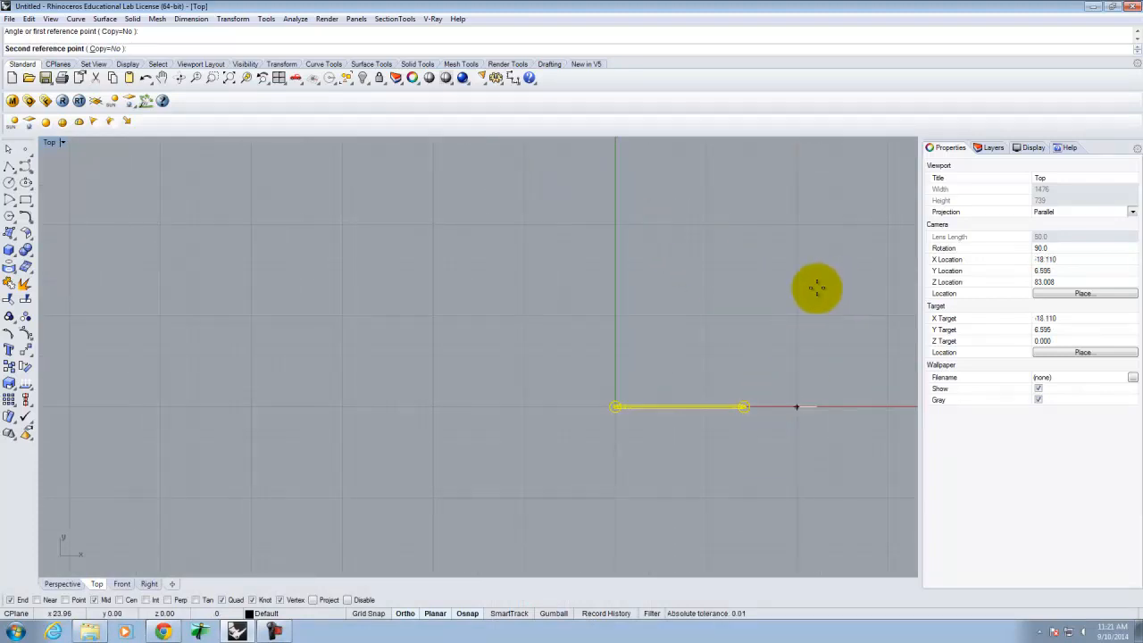
type("45")
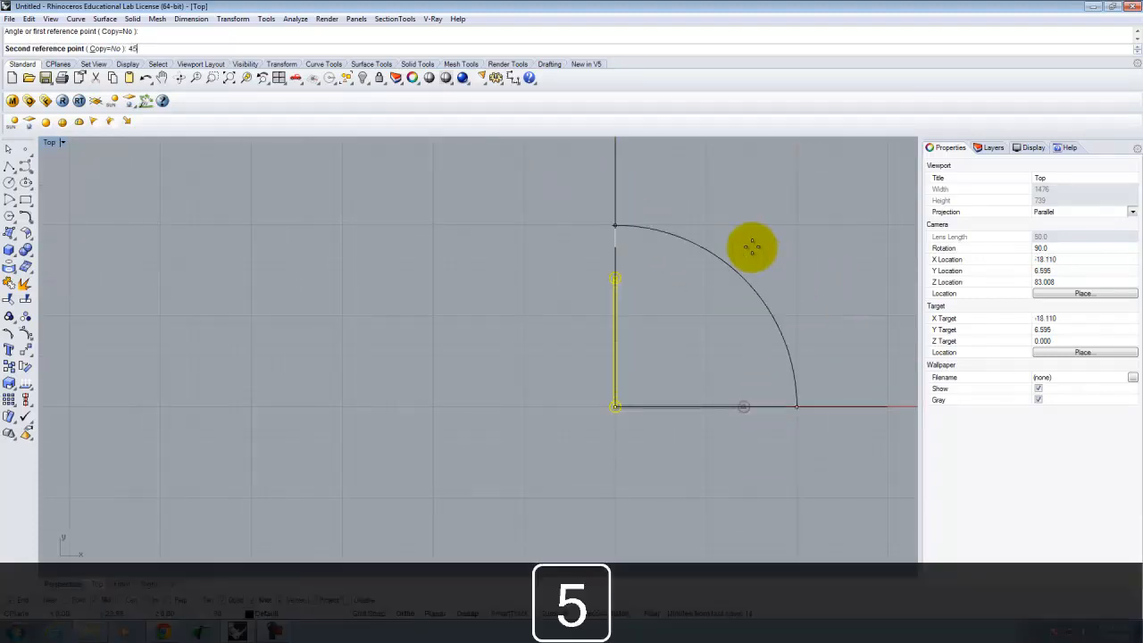
key("Return")
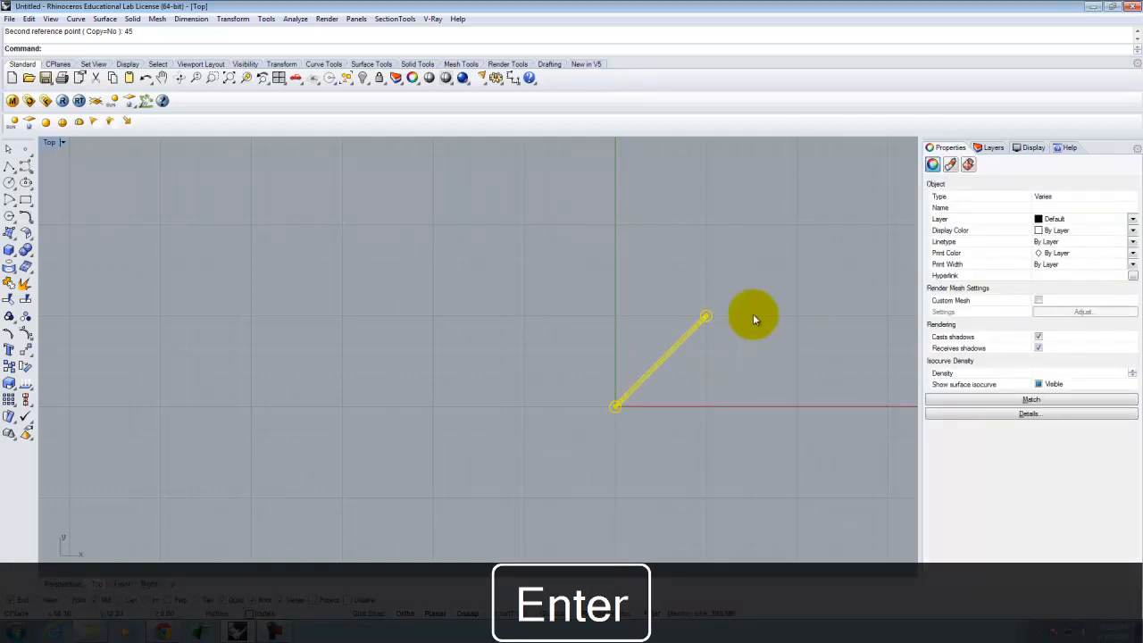
Restore the four-viewport layout and inspect the rotated handle in the Perspective view
right_click_drag(820, 407, 732, 374)
right_click(732, 375)
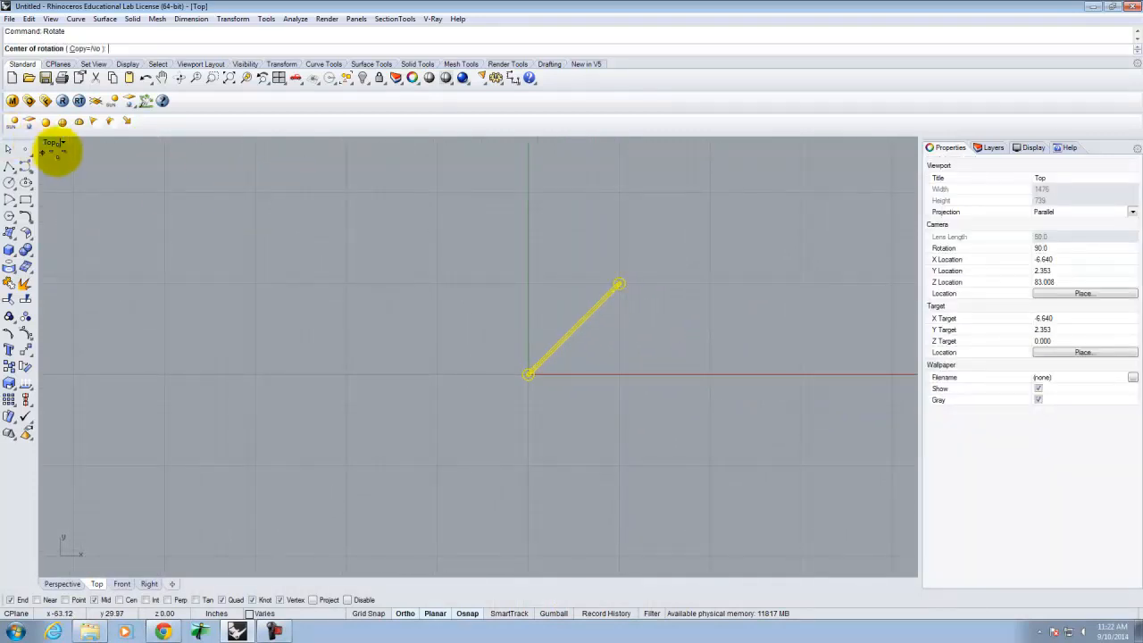
double_click(51, 142)
right_click_drag(538, 221, 577, 265)
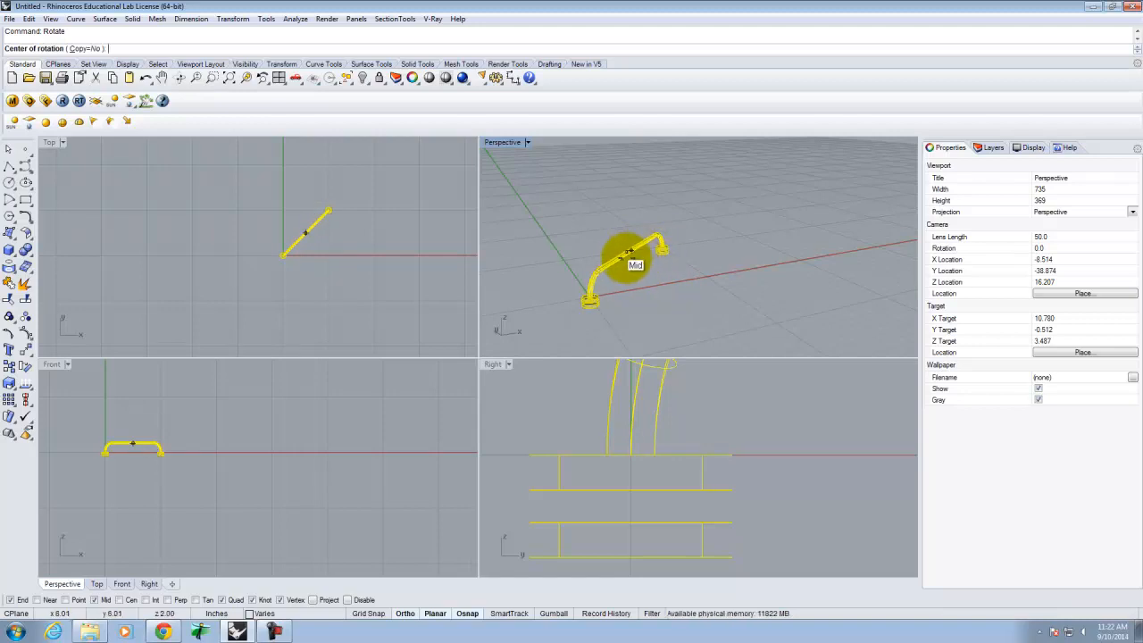
left_click(29, 18)
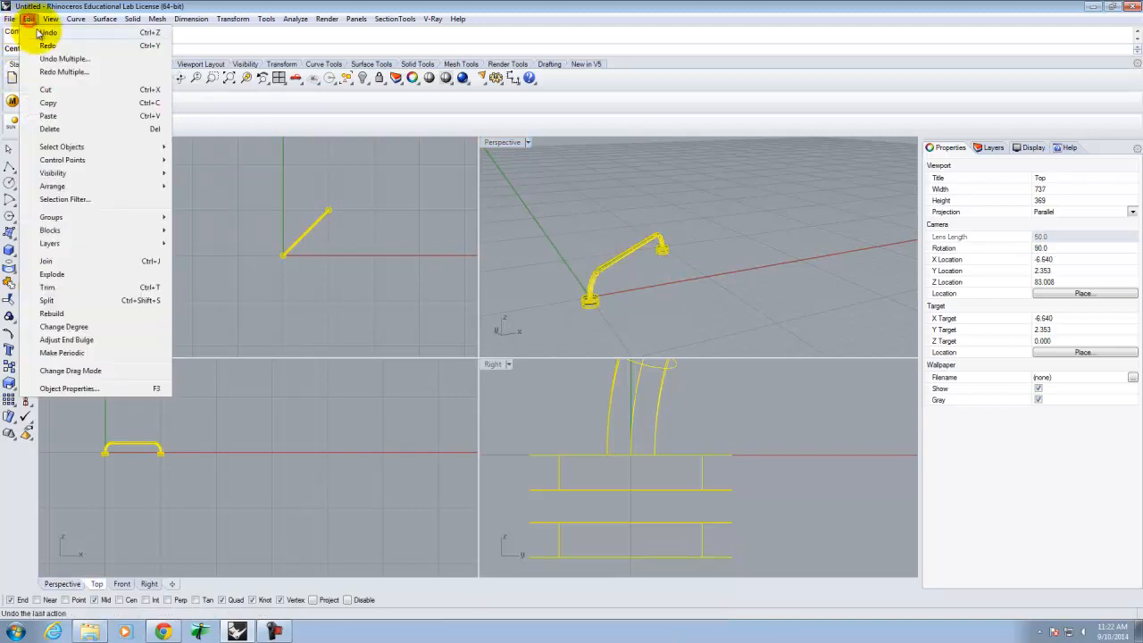
left_click(49, 105)
key("Escape")
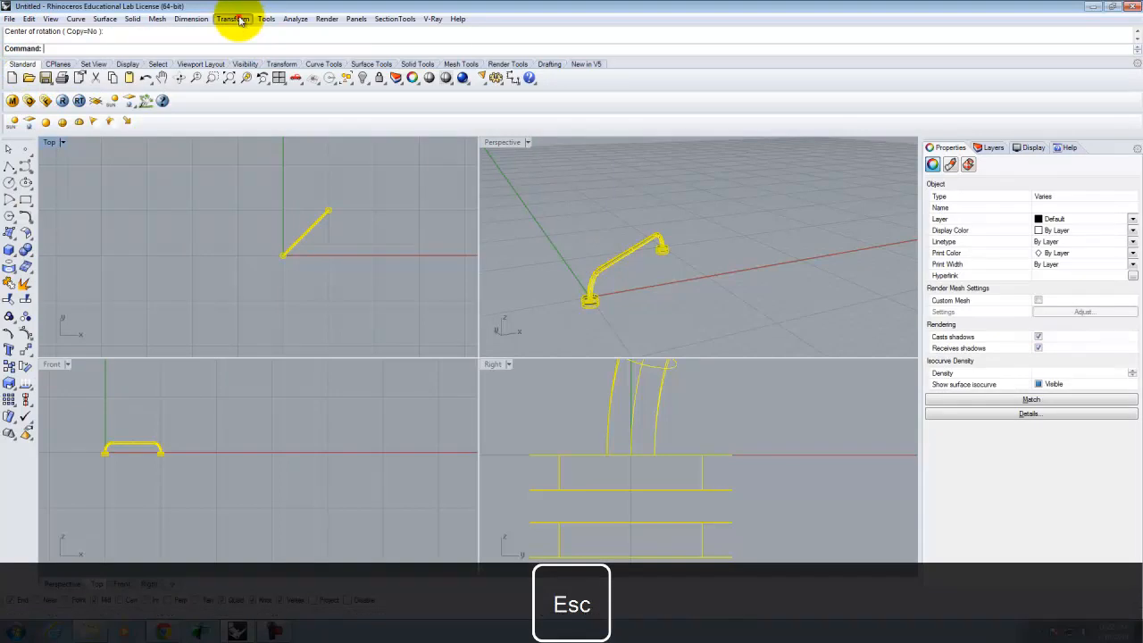
Copy the whole handle from its tube's midpoint to a point about 34 inches away in the negative Y direction
left_click(239, 20)
left_click(246, 43)
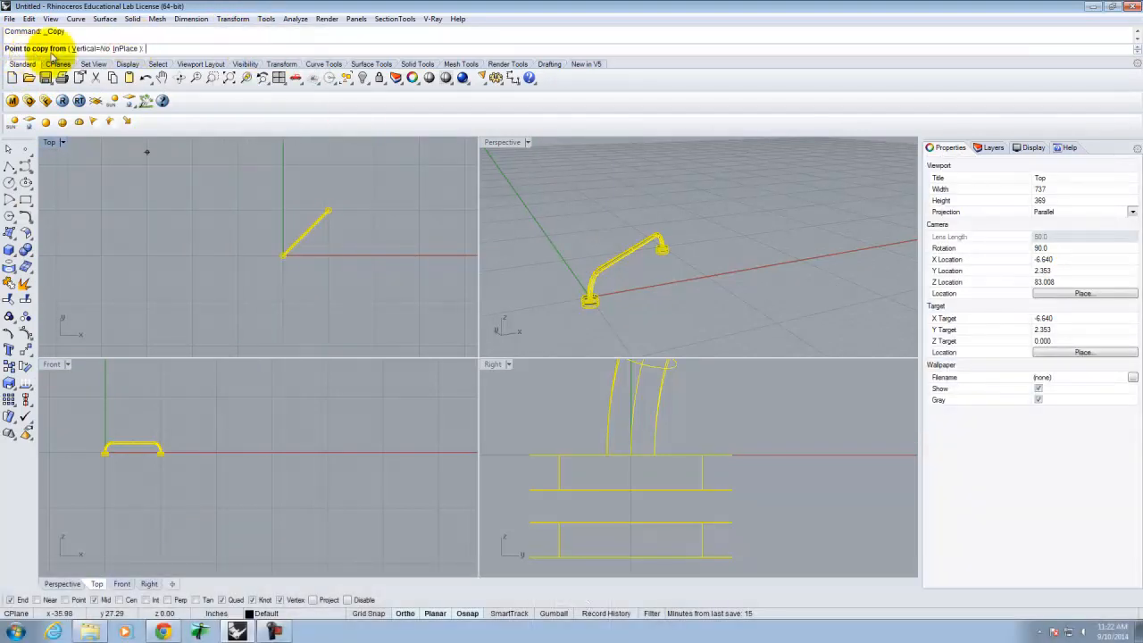
scroll(646, 256, "up", 8)
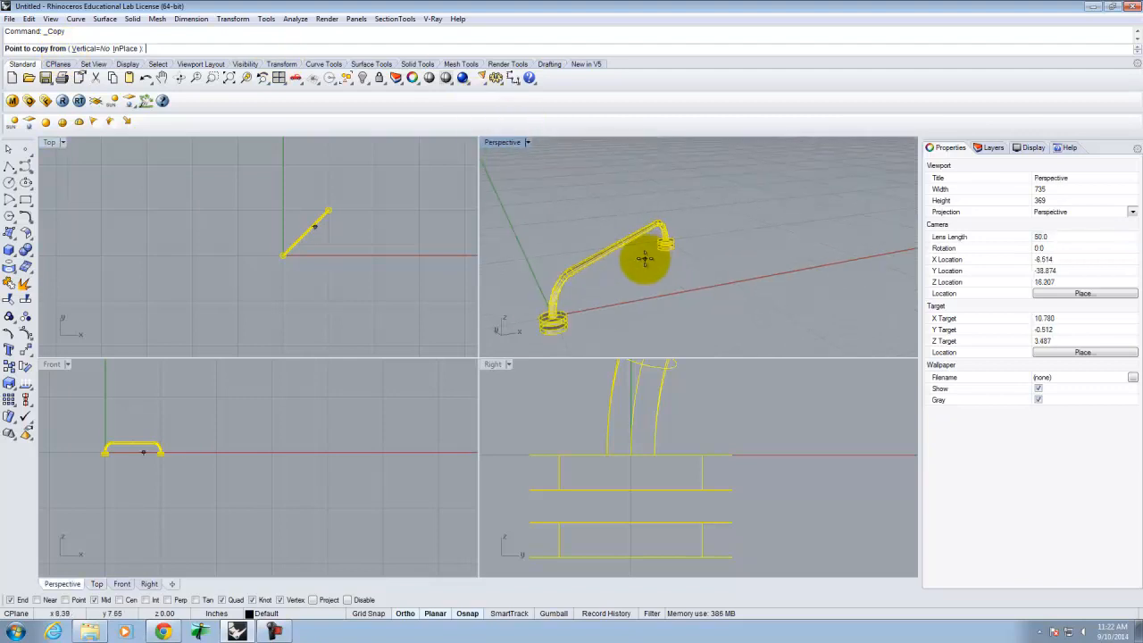
scroll(587, 217, "up", 12)
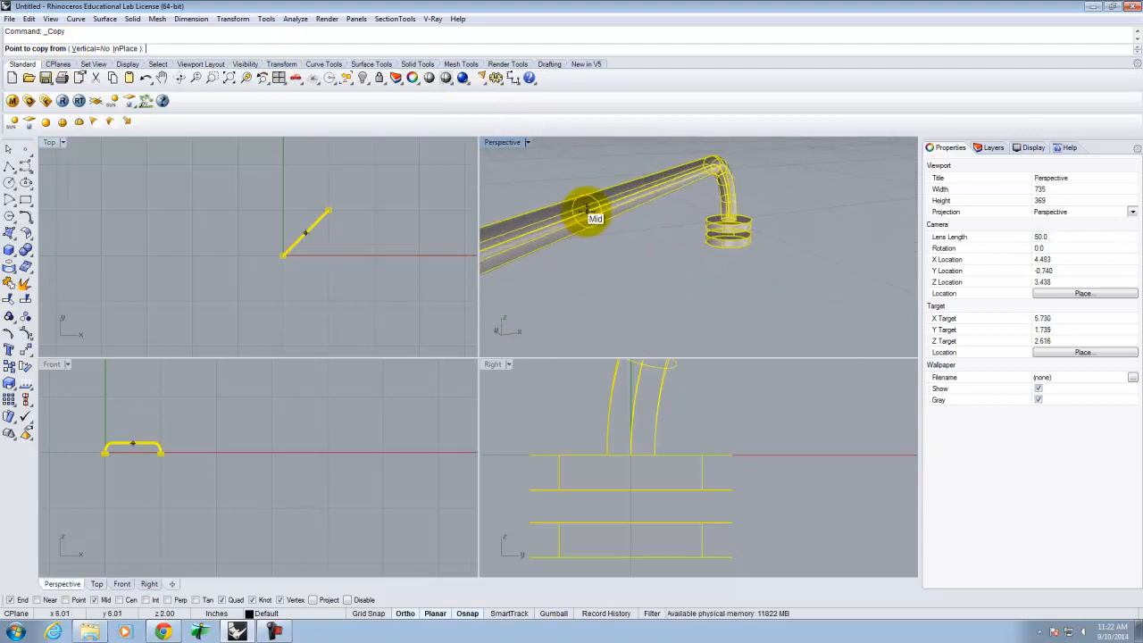
right_click_drag(603, 210, 583, 250)
scroll(534, 301, "down", 10)
scroll(597, 185, "up", 12)
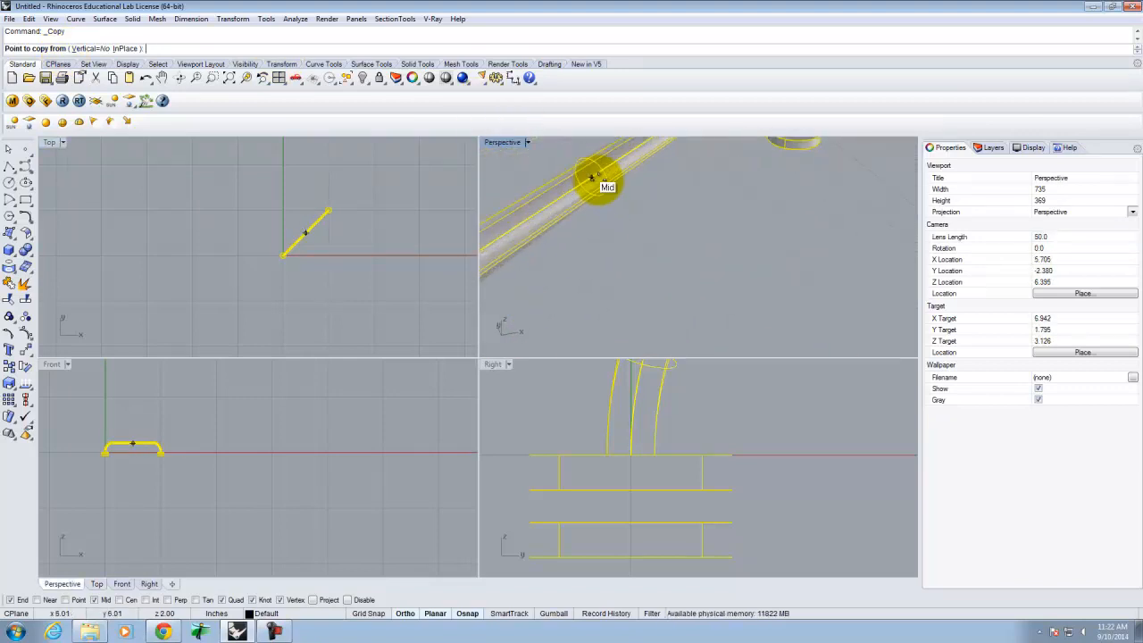
left_click(590, 177)
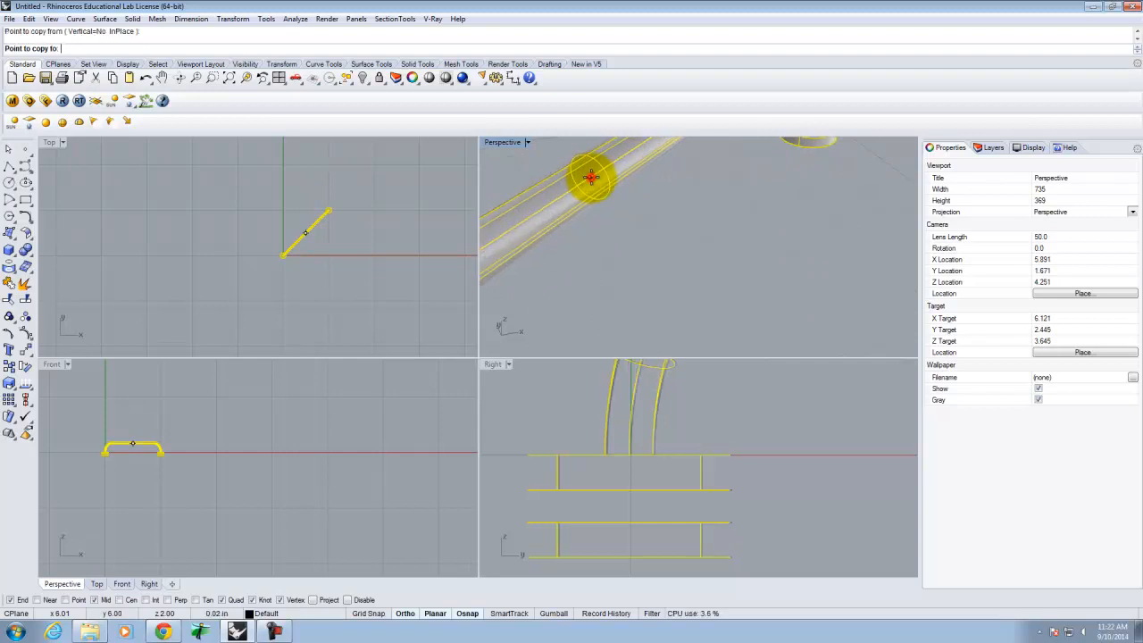
scroll(658, 224, "down", 8)
scroll(536, 204, "down", 10)
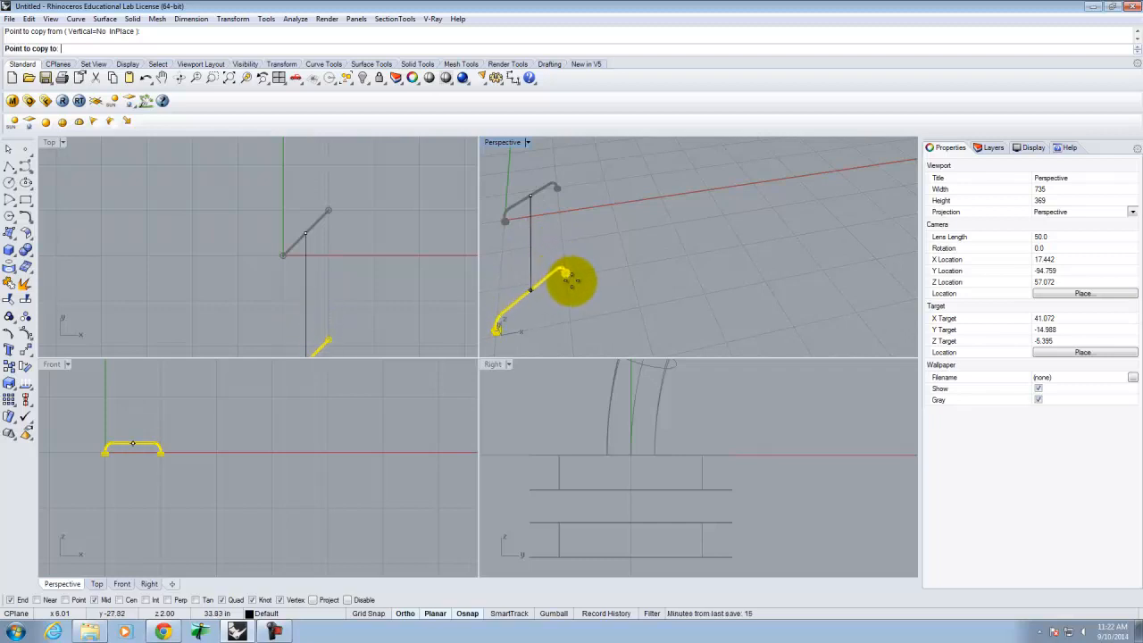
left_click(563, 272)
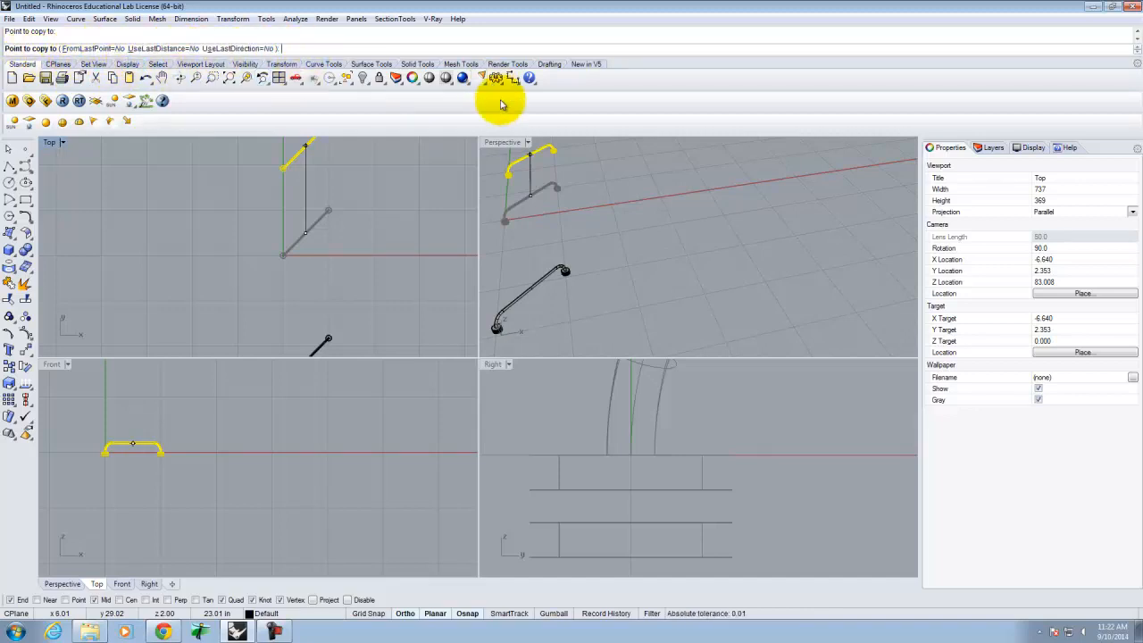
left_click(516, 191)
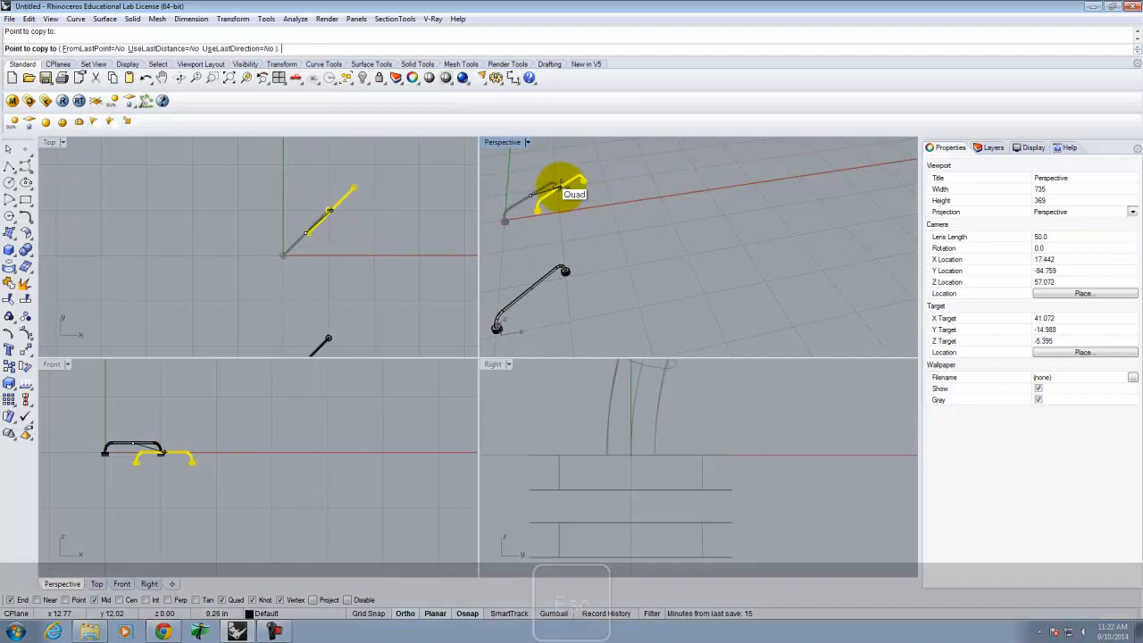
key("Escape")
scroll(690, 196, "up", 3)
scroll(713, 191, "down", 3)
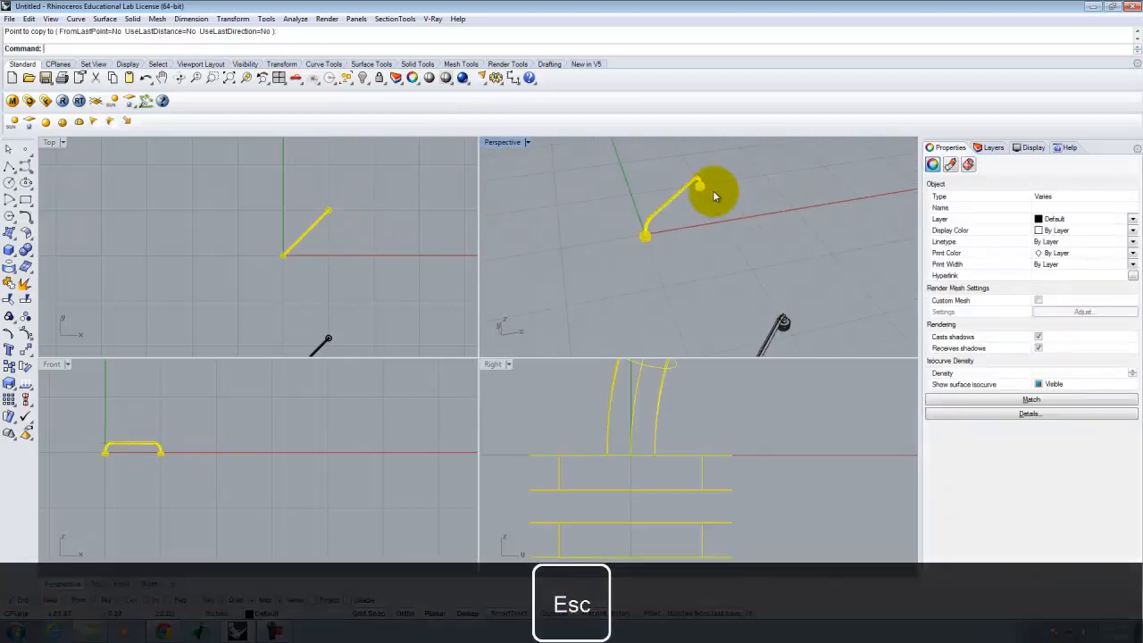
Copy the still-selected original handle with its bases in place
right_click(626, 206)
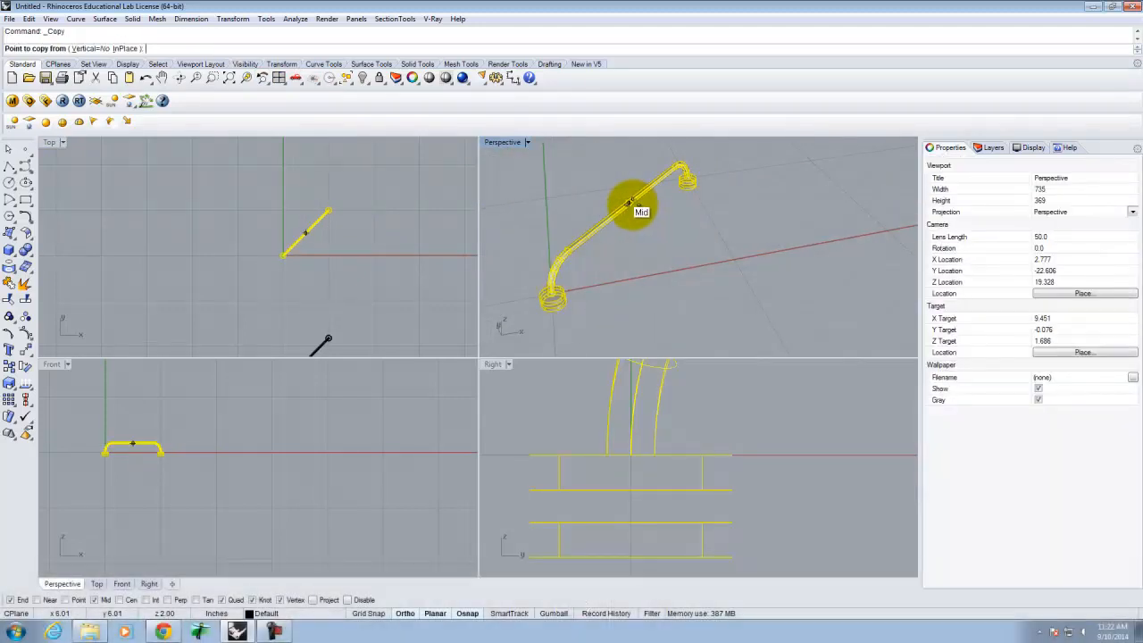
scroll(636, 203, "up", 2)
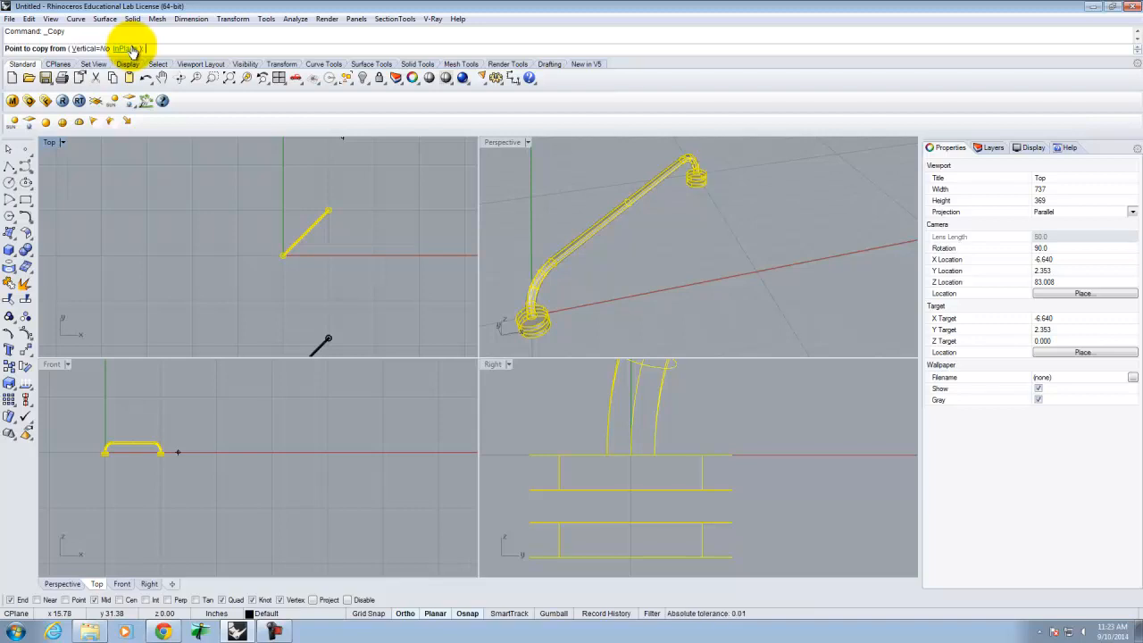
left_click(132, 49)
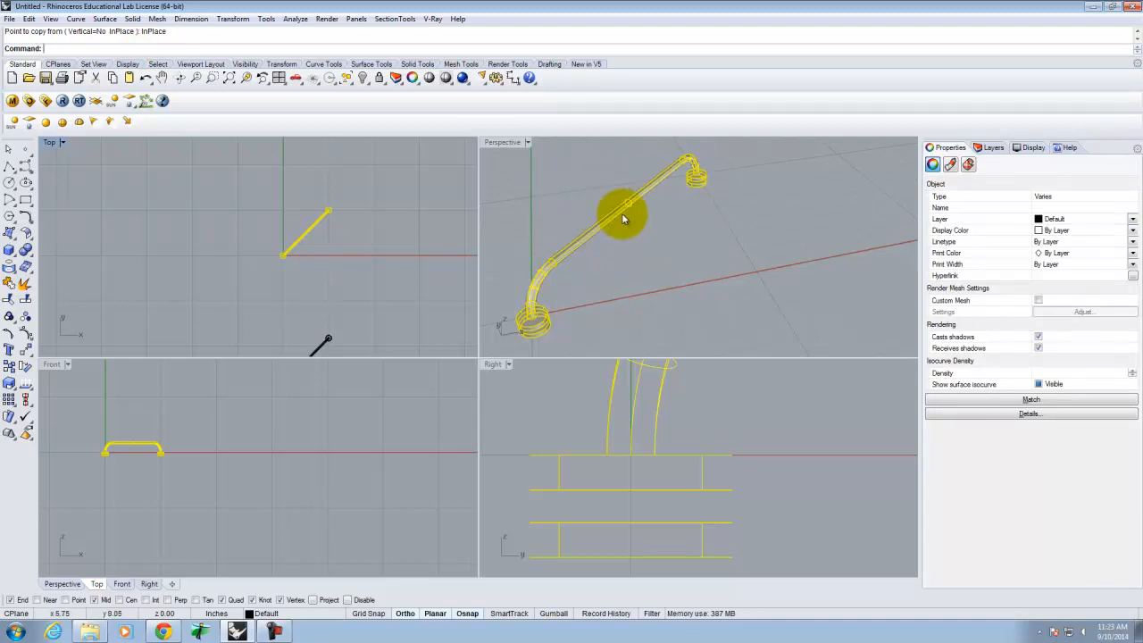
Rotate the selected handle at the origin 90 degrees counterclockwise about its tube's midpoint so it crosses its duplicate
type("te")
key("Return")
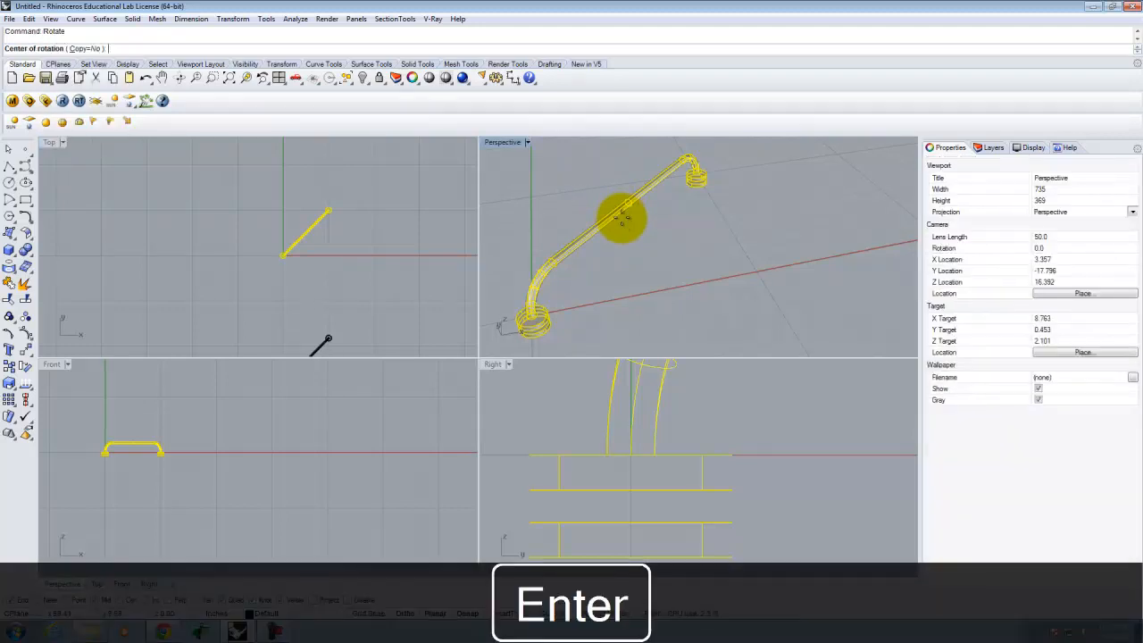
scroll(625, 213, "up", 5)
left_click(633, 205)
scroll(753, 229, "down", 10)
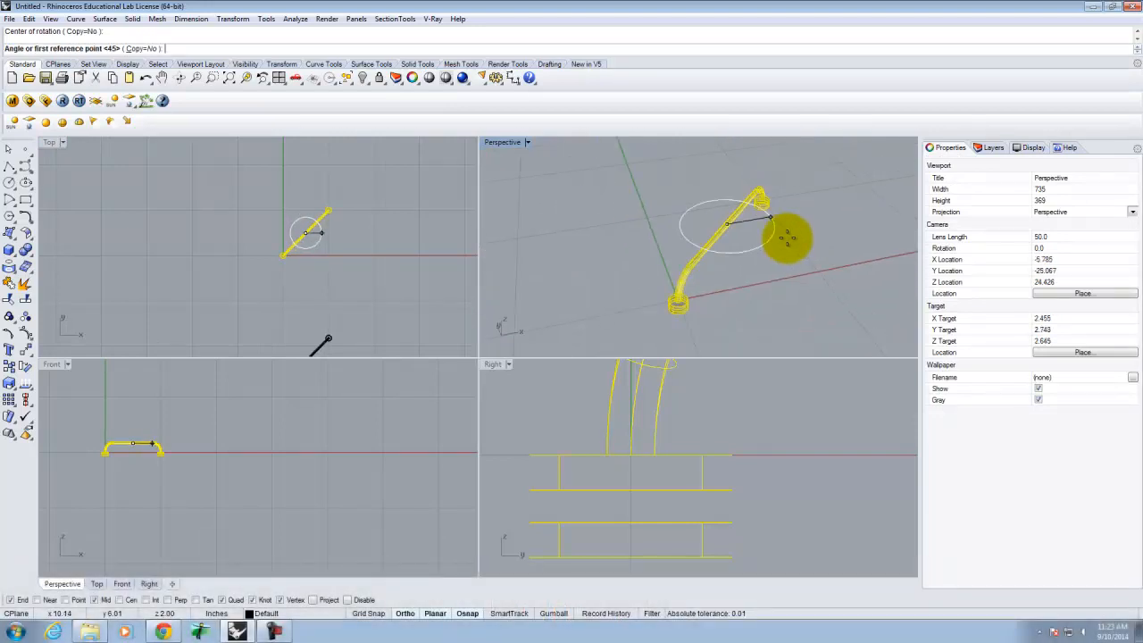
left_click(833, 229)
right_click_drag(812, 184, 689, 179)
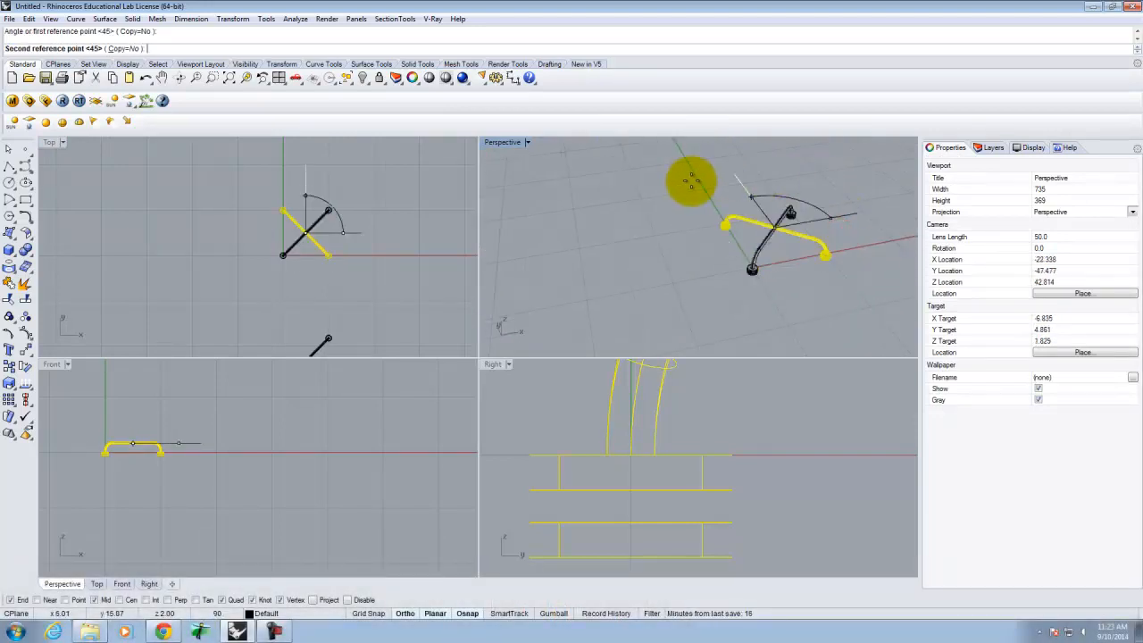
left_click(686, 183)
mouse_move(778, 281)
right_mouse_down()
mouse_move(807, 265)
mouse_move(773, 211)
mouse_move(788, 266)
right_mouse_up()
scroll(562, 234, "down", 4)
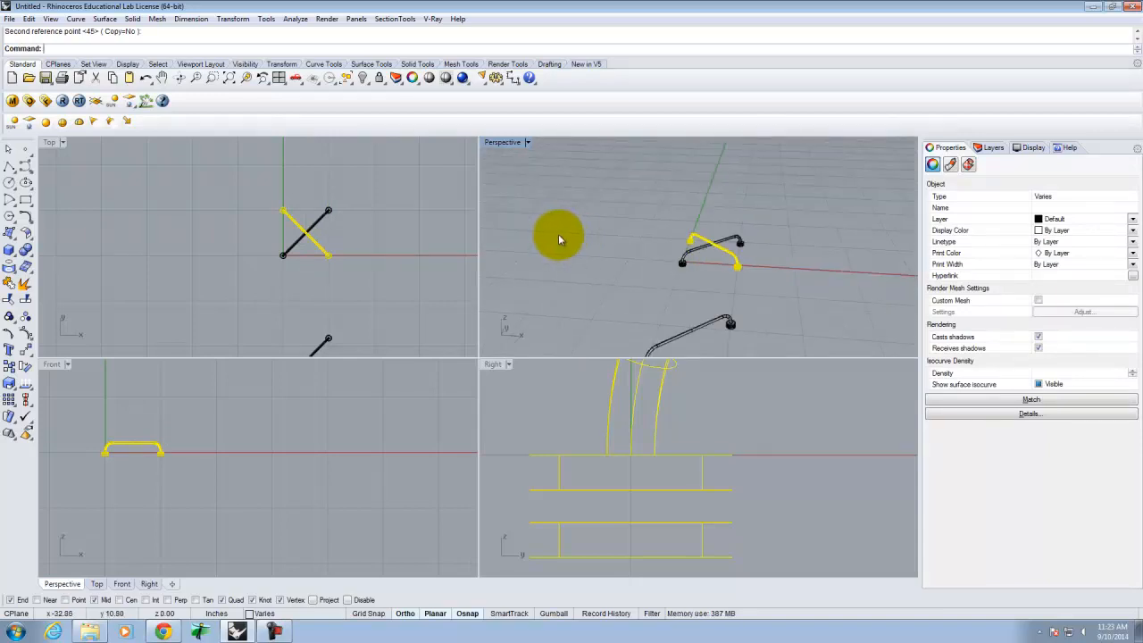
left_click(558, 235)
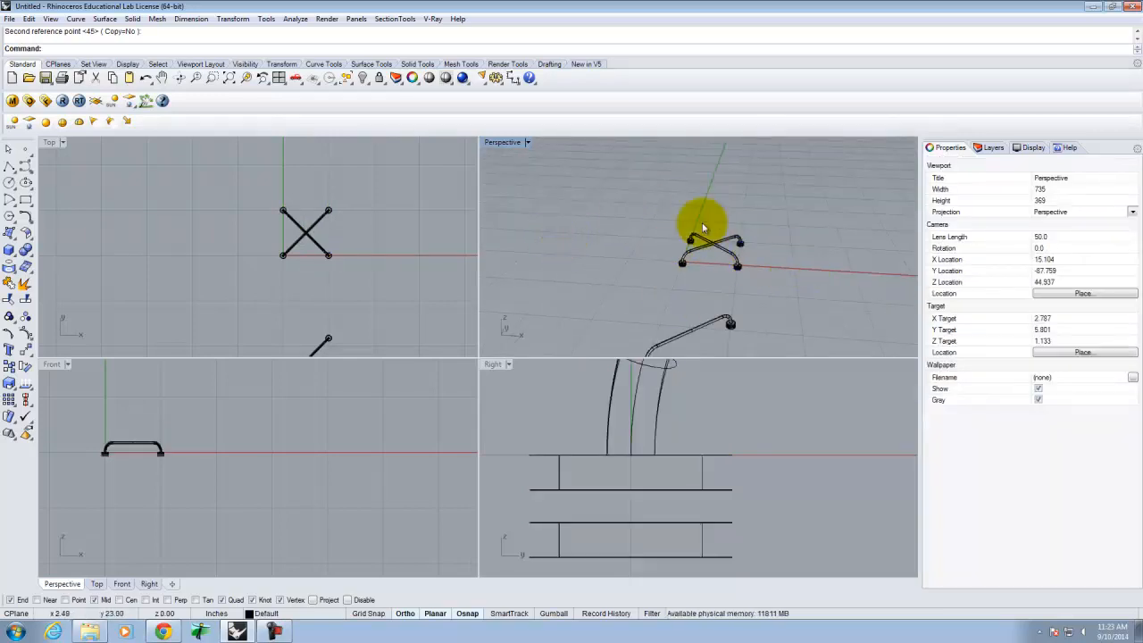
Rotate the separate offset handle with its bases 90 degrees counterclockwise about its tube's midpoint
right_click_drag(684, 295, 717, 266, "shift")
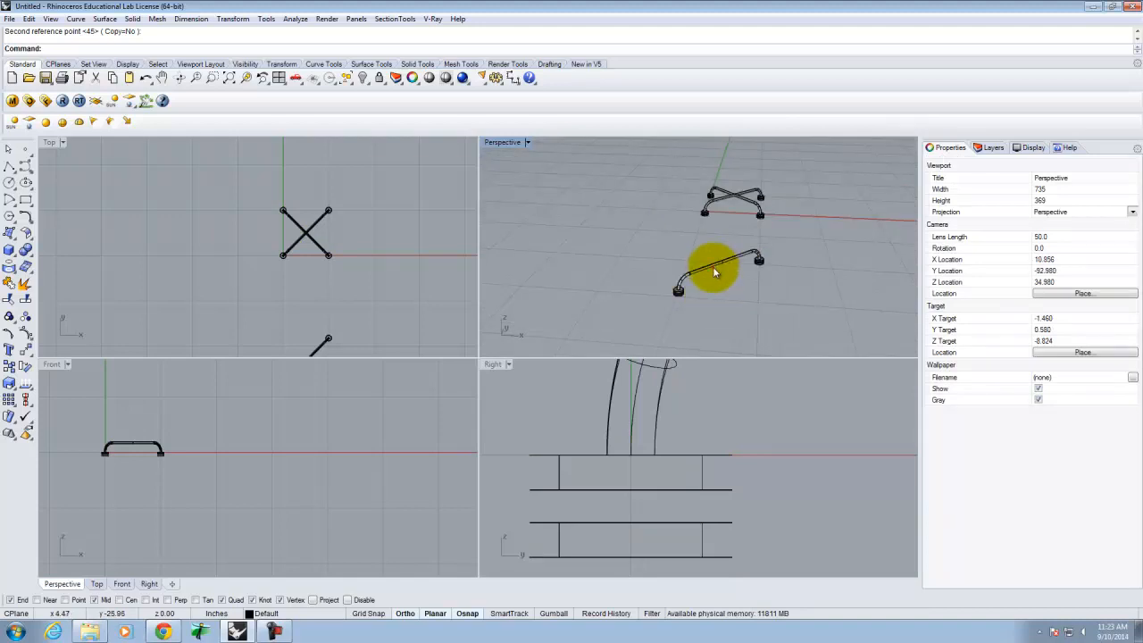
left_click(715, 265)
left_click_drag(650, 234, 813, 322)
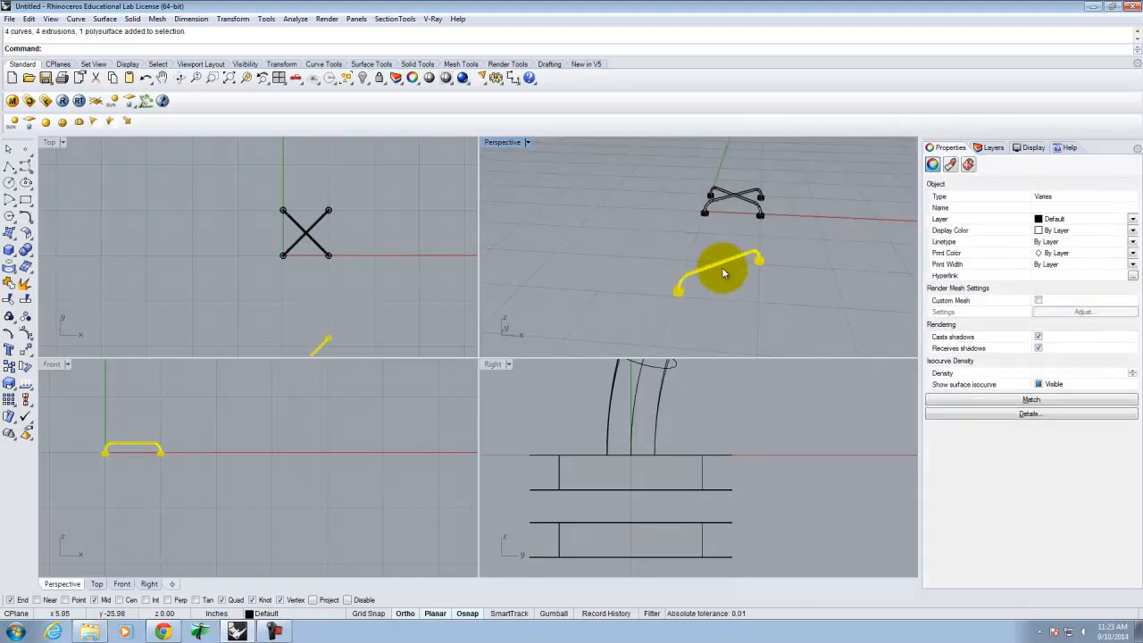
right_click(722, 272)
scroll(722, 262, "up", 15)
scroll(721, 261, "down", 4)
left_click(728, 262)
scroll(728, 262, "down", 6)
left_click(805, 266)
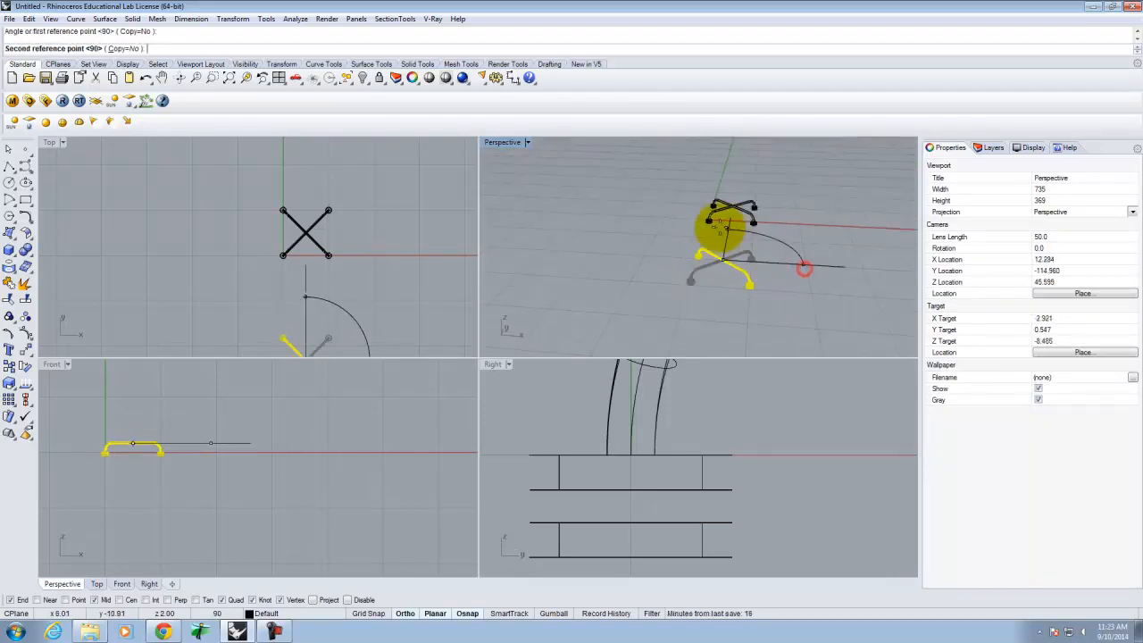
left_click(682, 237)
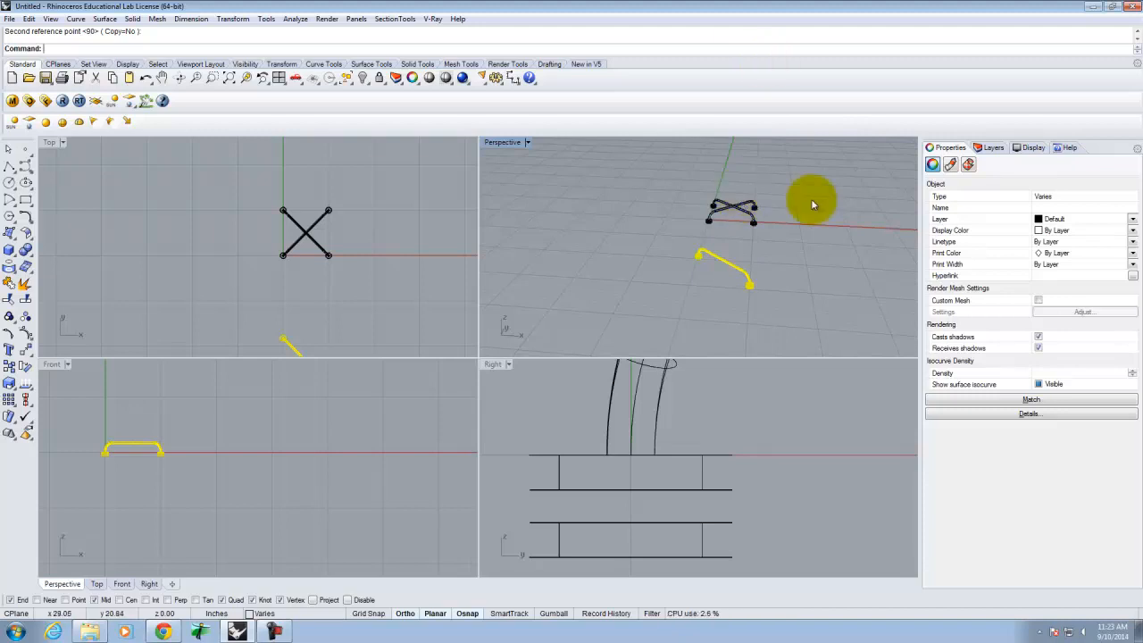
left_click(797, 247)
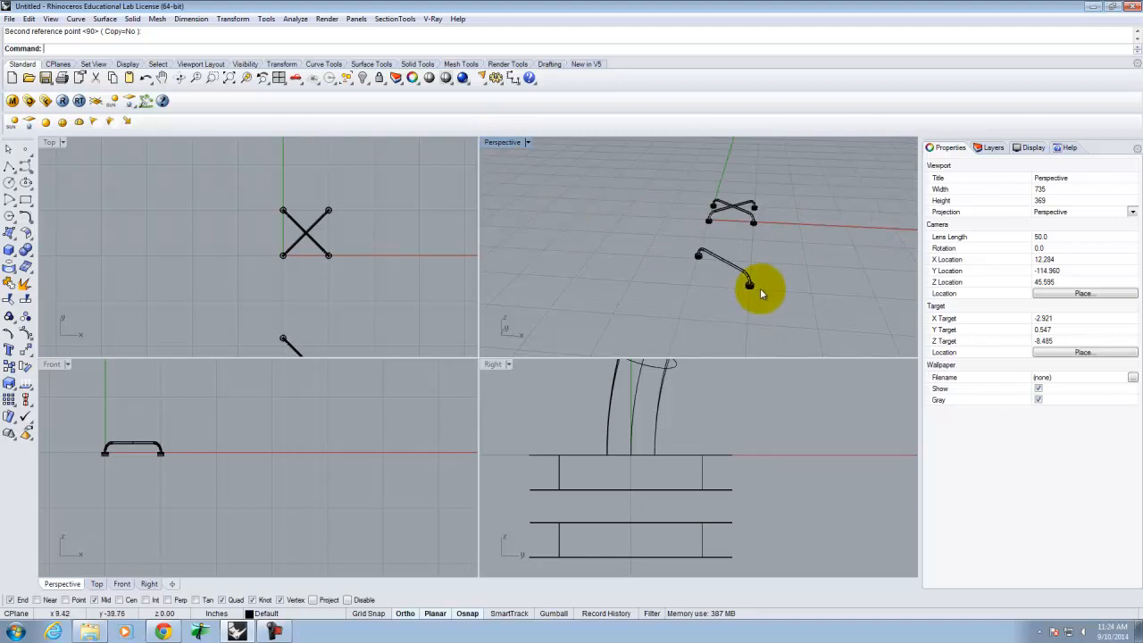
Delete the separate offset handle with its bases
left_click_drag(648, 229, 830, 313)
key("Delete")
Examine the two crossed handles from low and high angles in the maximized Perspective view
double_click(505, 142)
right_click_drag(510, 273, 474, 251)
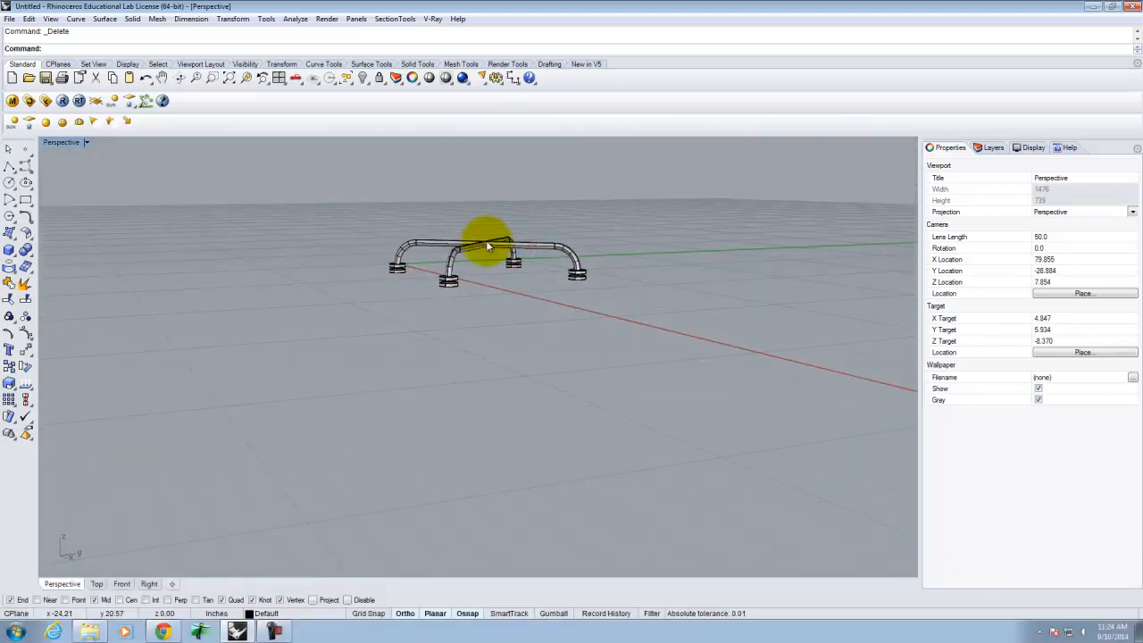
right_click_drag(506, 194, 514, 296)
scroll(516, 361, "down", 8)
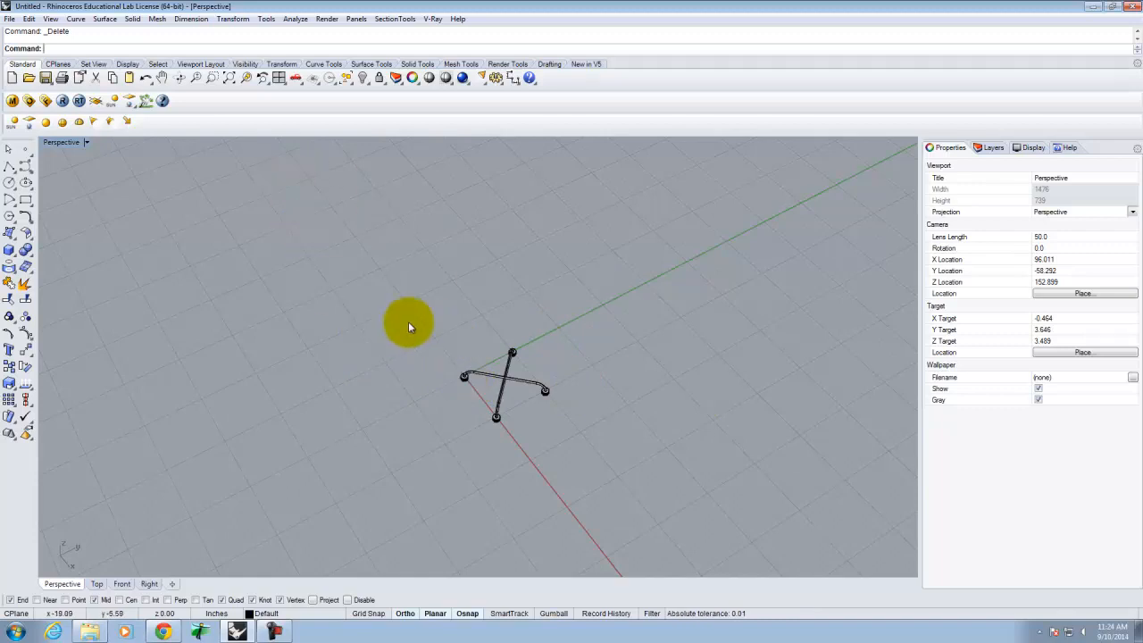
right_click_drag(658, 373, 559, 410)
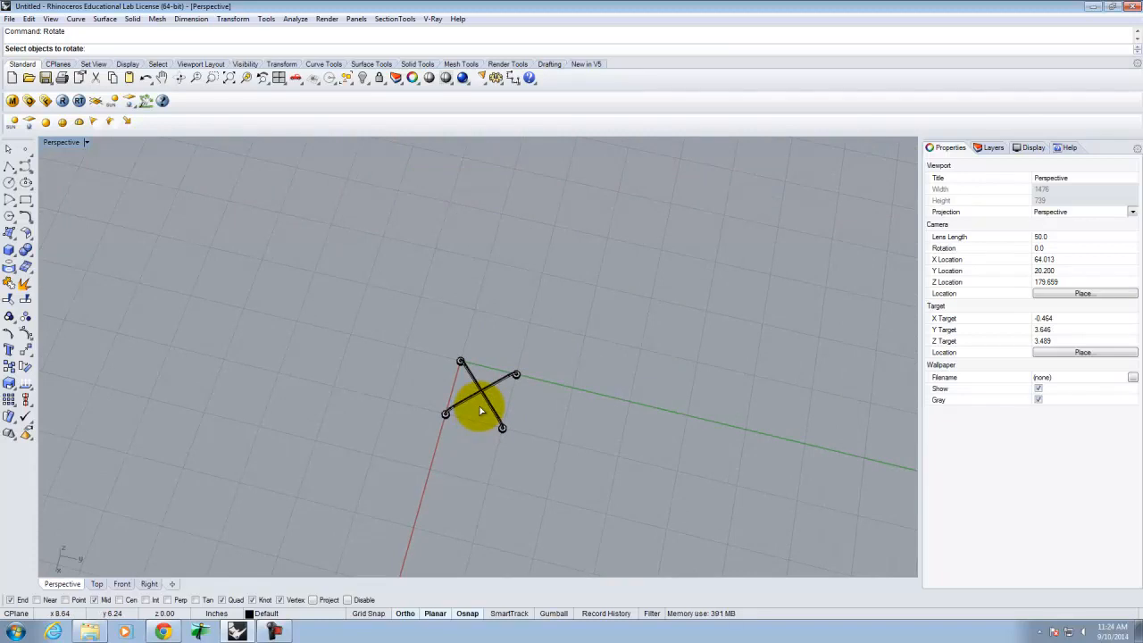
double_click(61, 143)
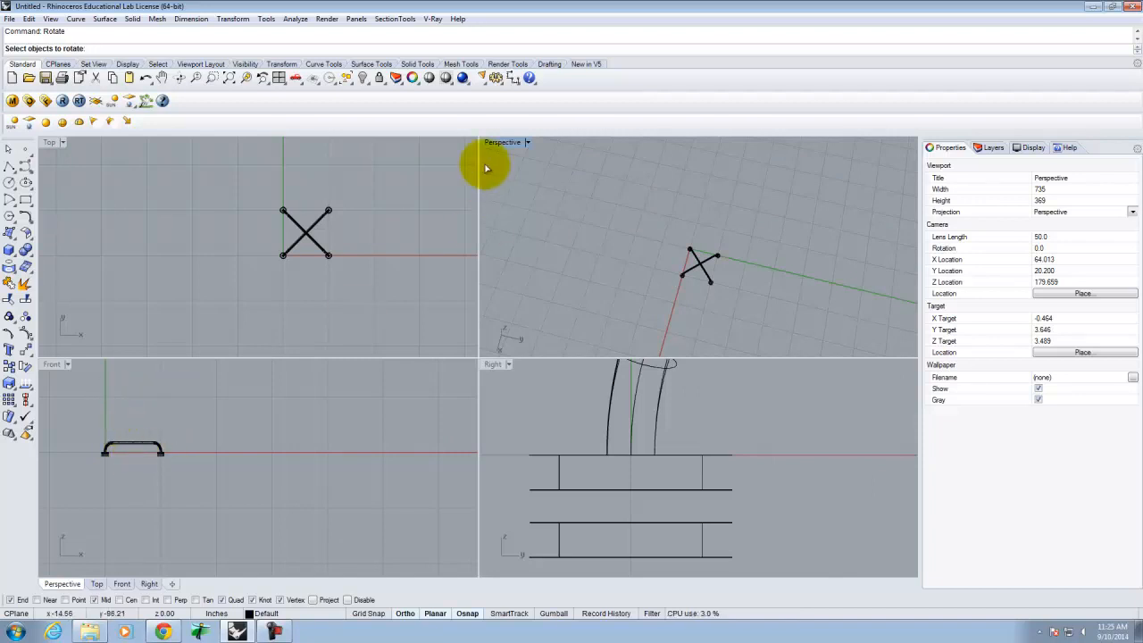
double_click(516, 142)
right_click_drag(554, 365, 651, 401)
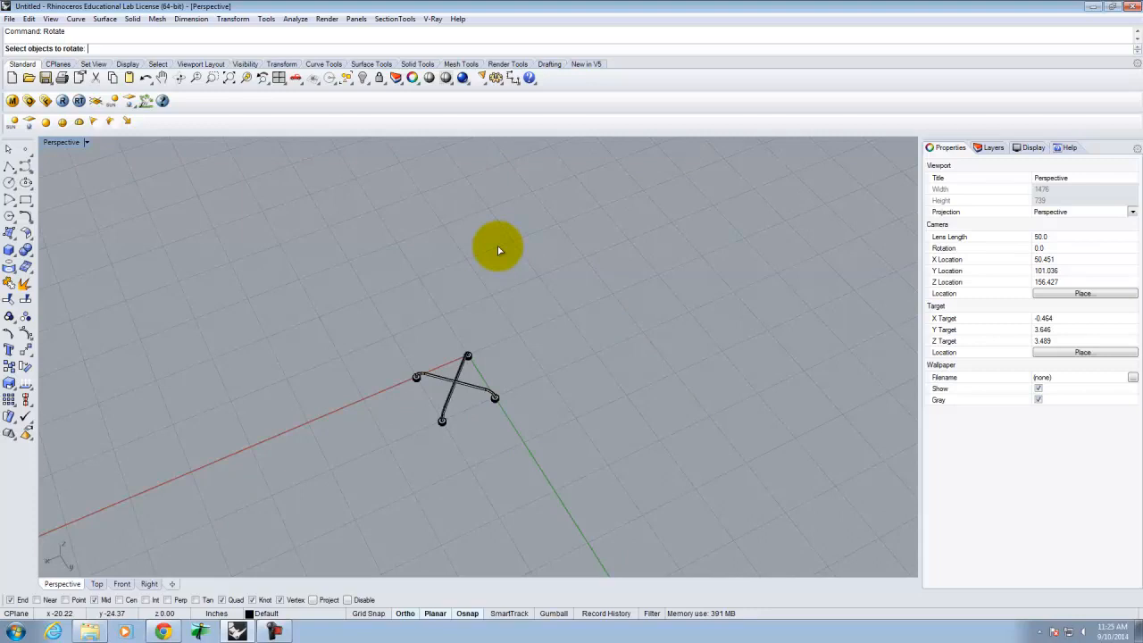
Draw a straight polyline segment parallel to the X axis, beyond the crossed handles on the negative X side
left_click(10, 167)
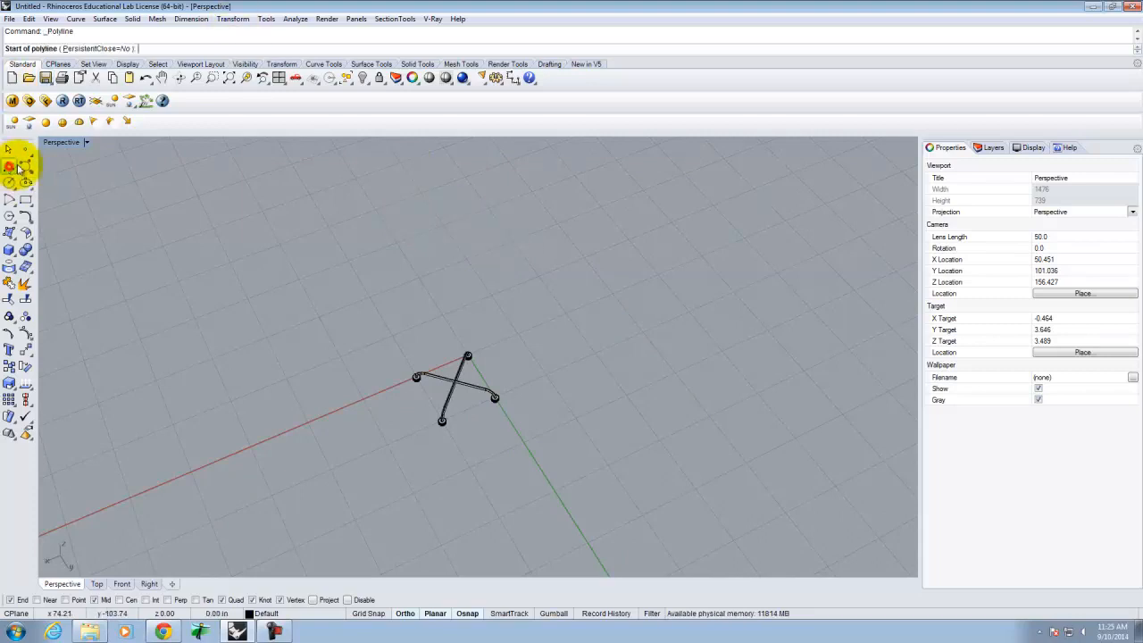
left_click(561, 313)
type("2")
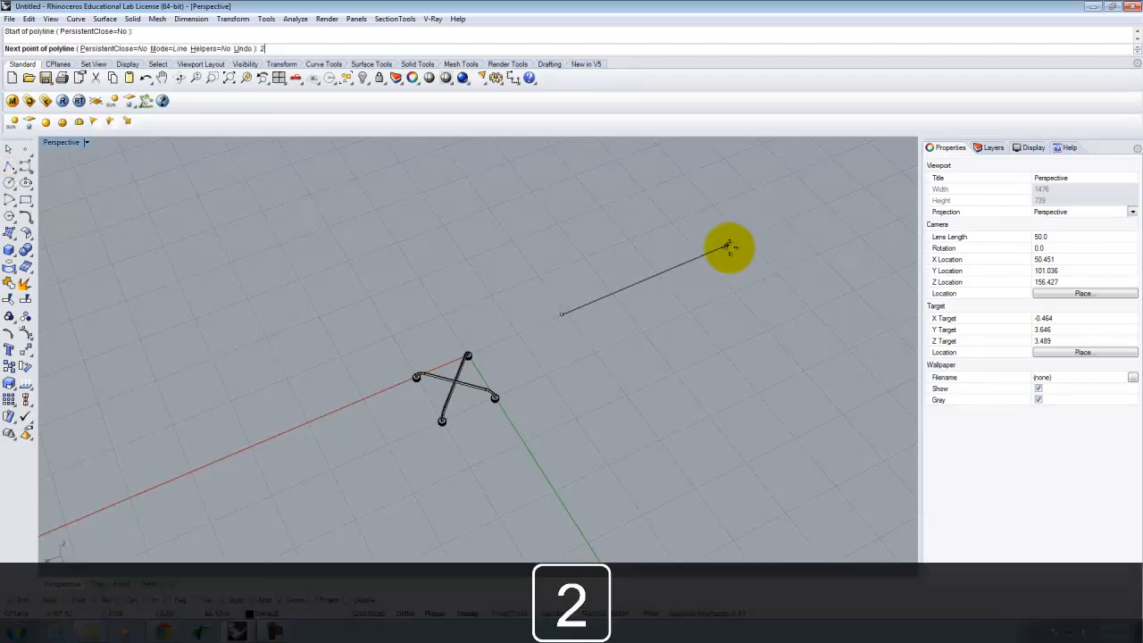
key("Return")
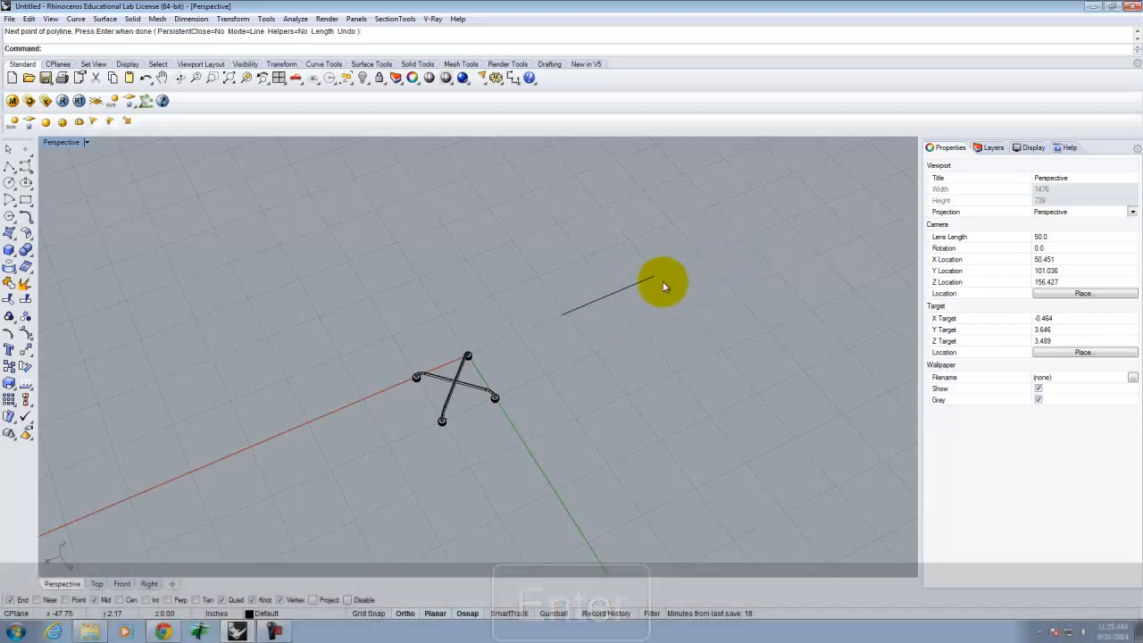
left_click(664, 286)
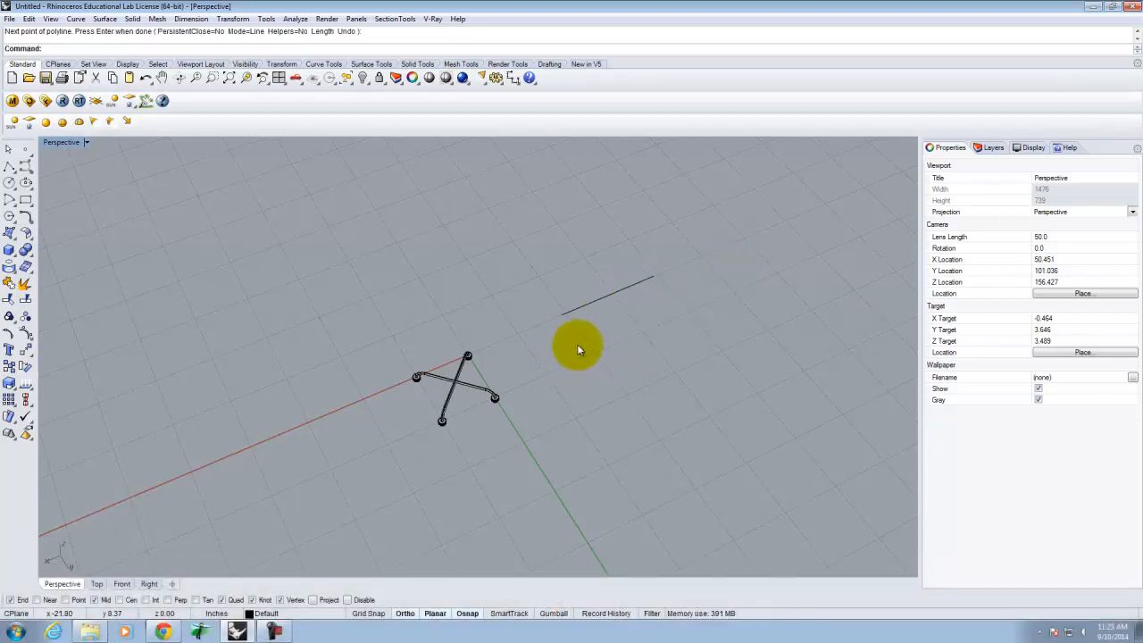
Draw a 0.5-inch diameter circle upright in the Right view plane, centred on the straight line's end nearest the crossed handles
right_click_drag(560, 322, 623, 339)
right_click(622, 340)
scroll(490, 238, "up", 12)
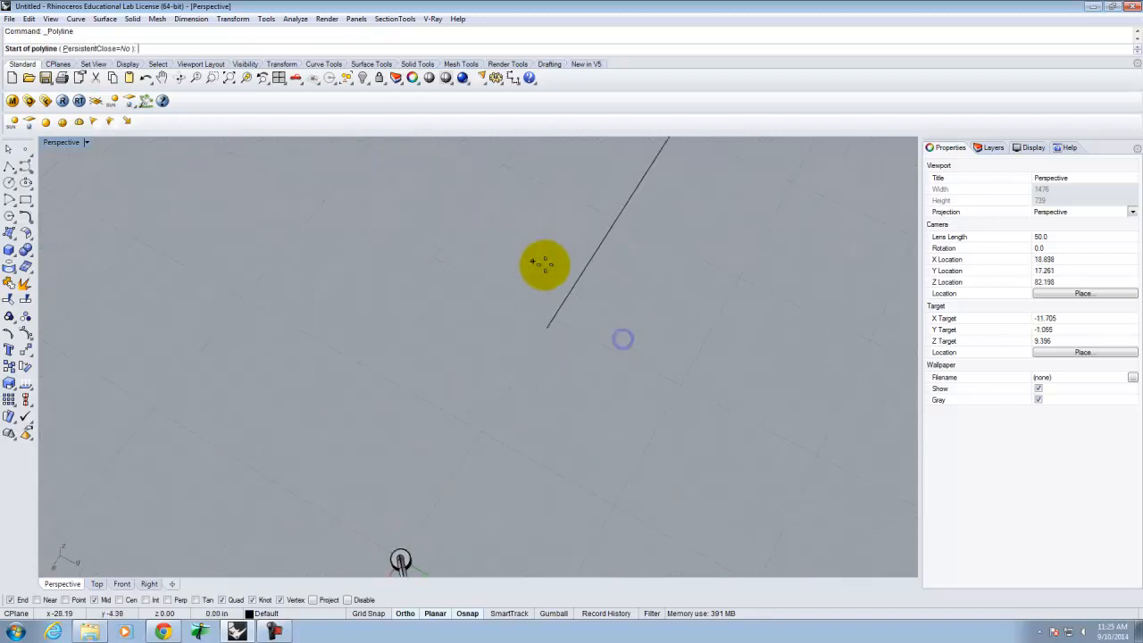
right_click_drag(563, 382, 569, 284)
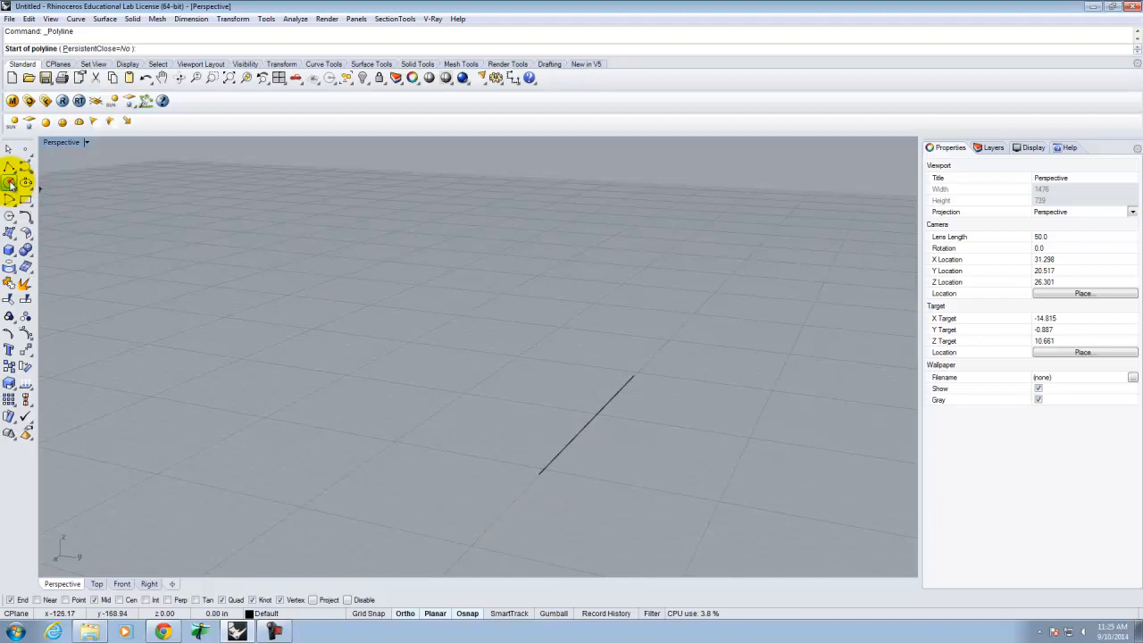
left_click(9, 181)
left_click(539, 475)
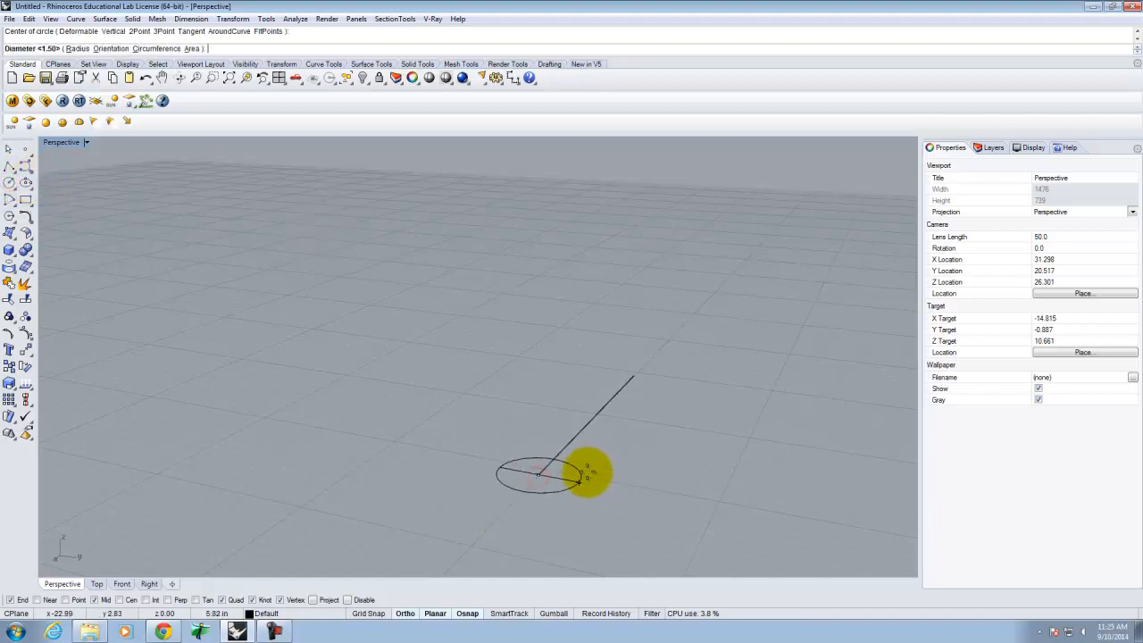
right_click_drag(577, 475, 581, 515)
double_click(52, 142)
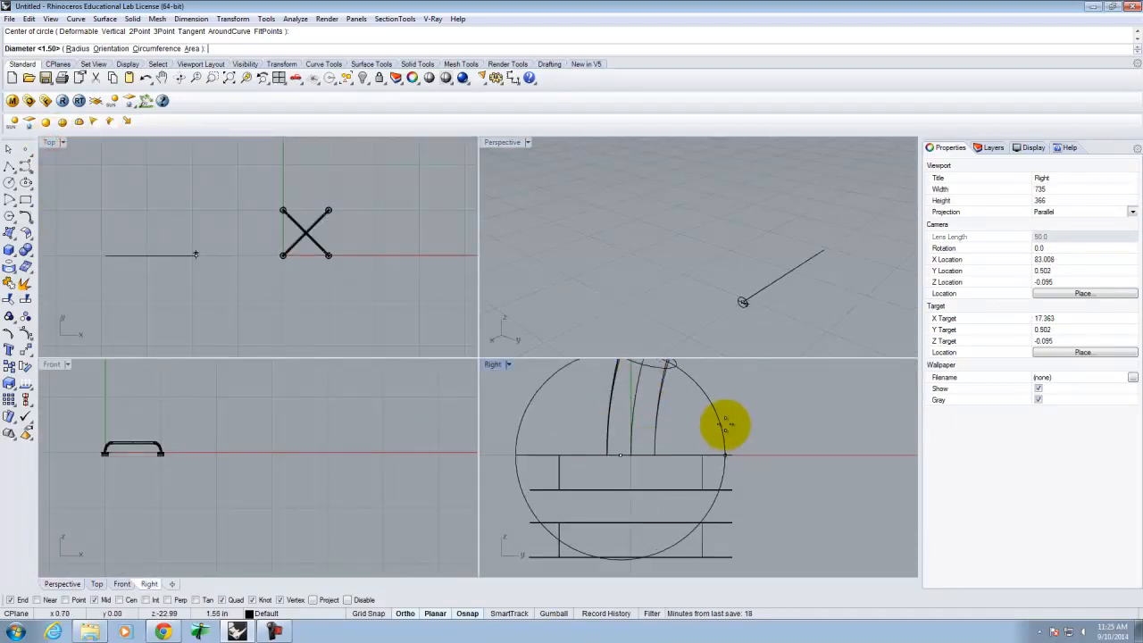
scroll(293, 465, "down", 11)
scroll(214, 453, "up", 13)
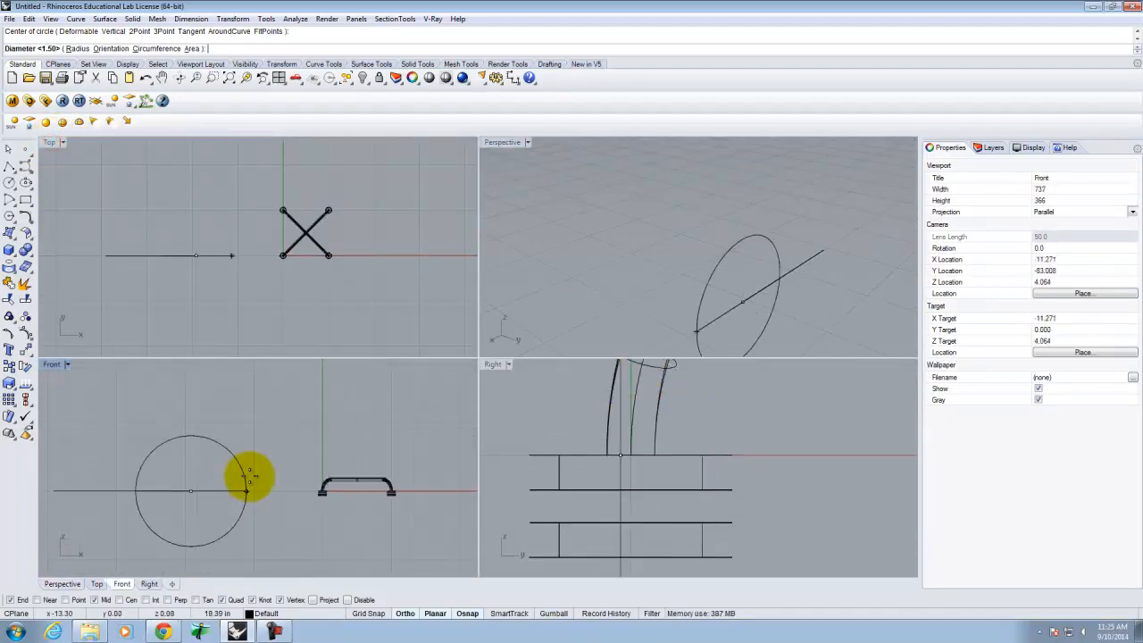
scroll(207, 476, "up", 4)
scroll(302, 474, "down", 2)
scroll(275, 408, "down", 4)
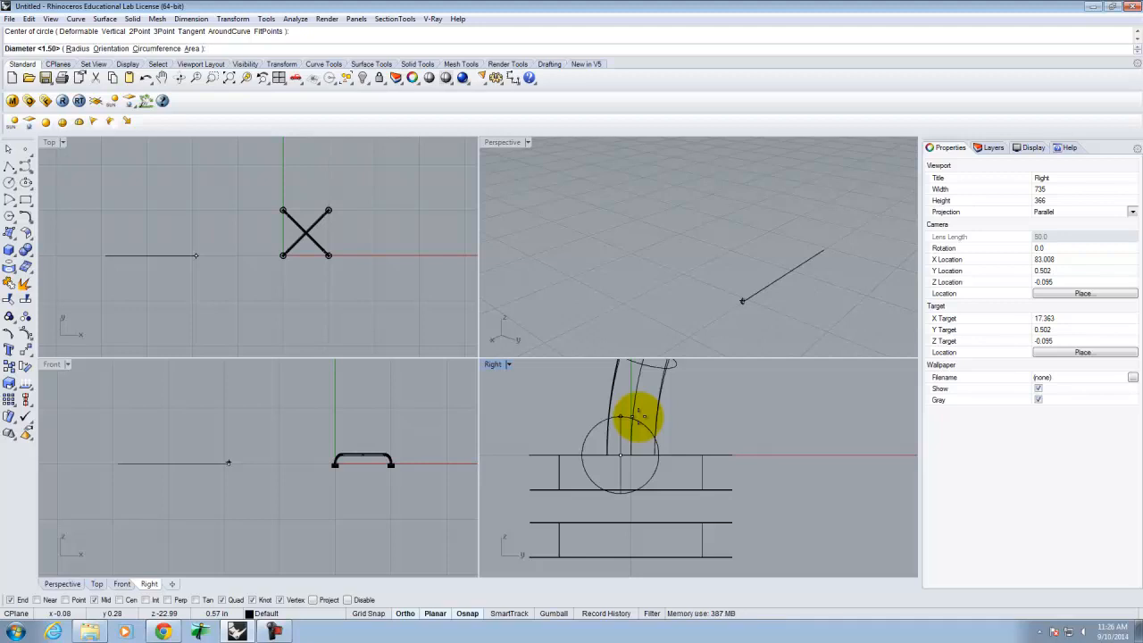
type("d")
key("Return")
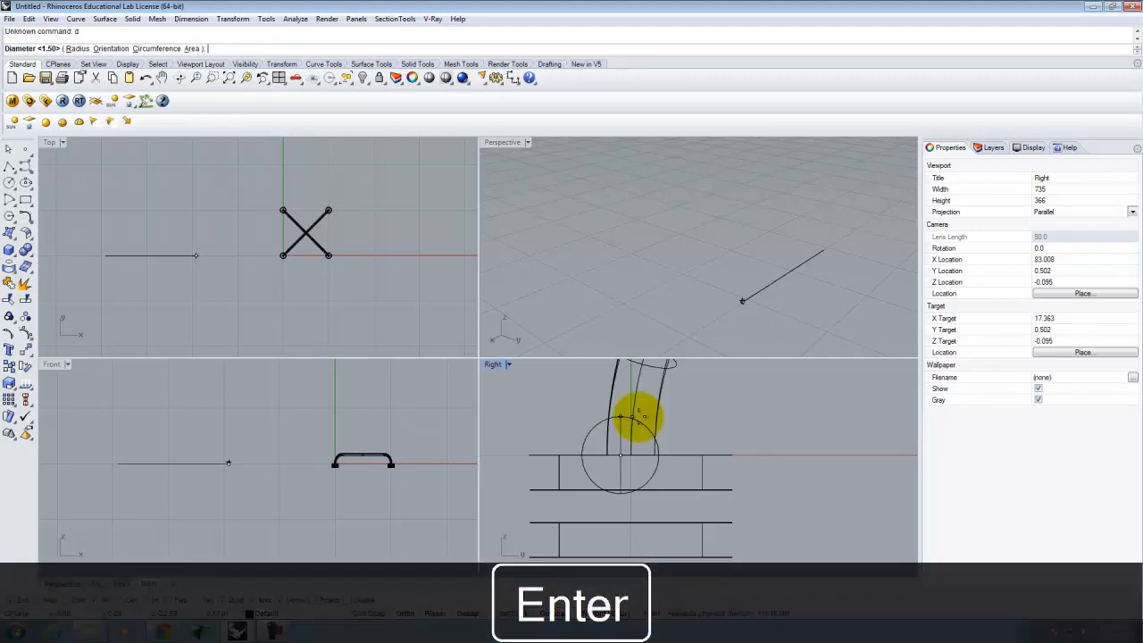
key("Delete")
type("5")
key("Return")
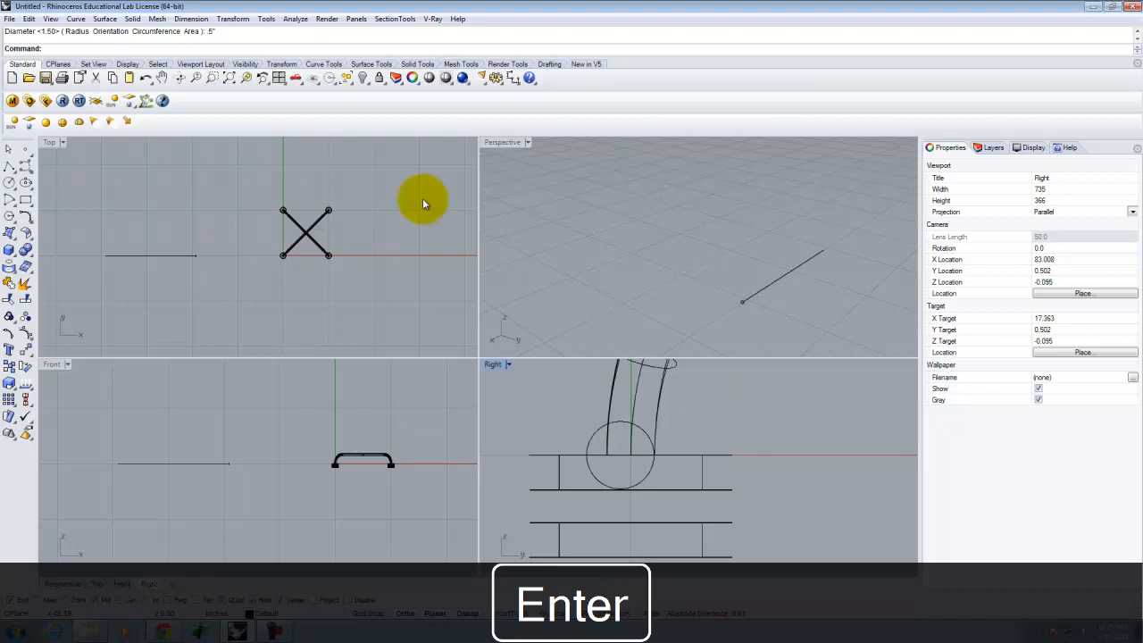
Sweep the 0.5-inch circle along the straight line with Sweep 1 Rail, using the Freeform style, to form a tube
double_click(502, 141)
scroll(549, 483, "up", 10)
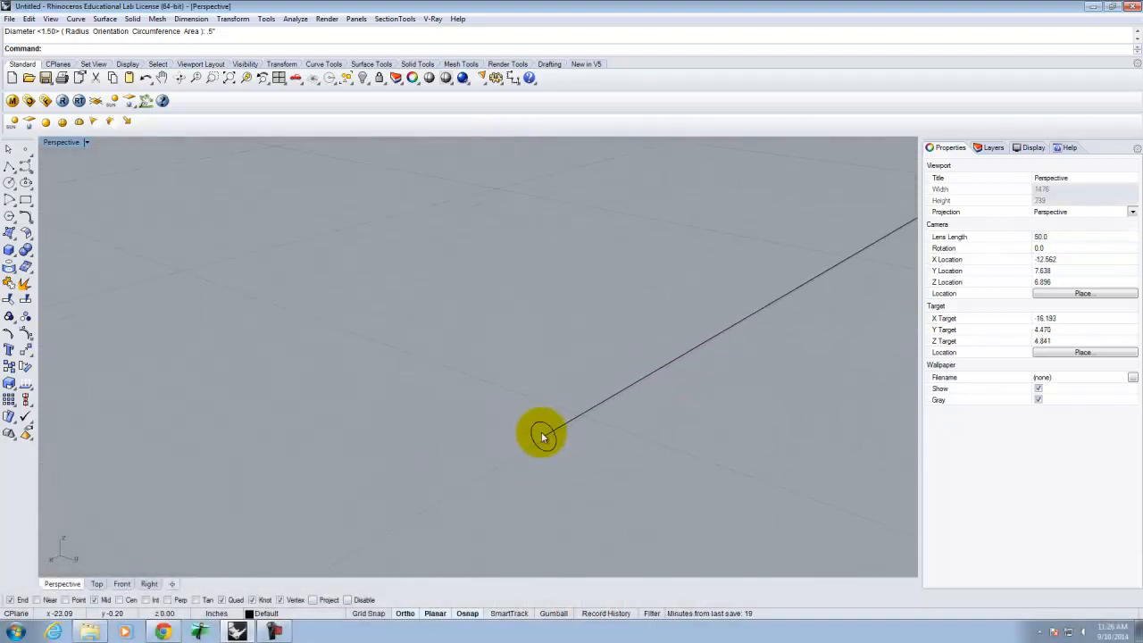
scroll(503, 495, "down", 10)
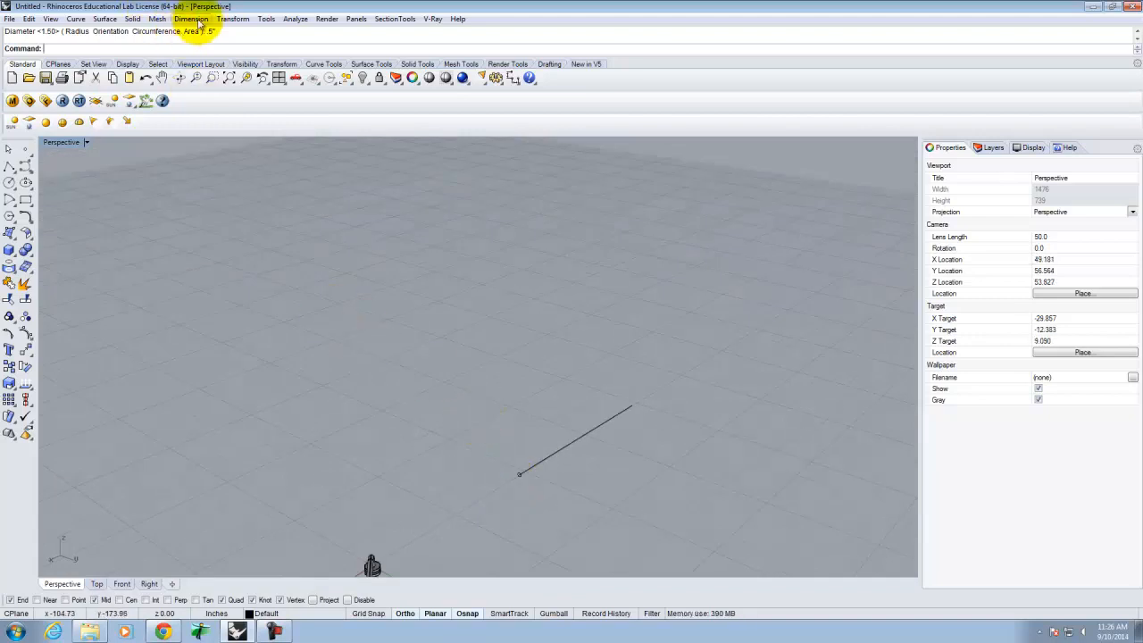
left_click(105, 18)
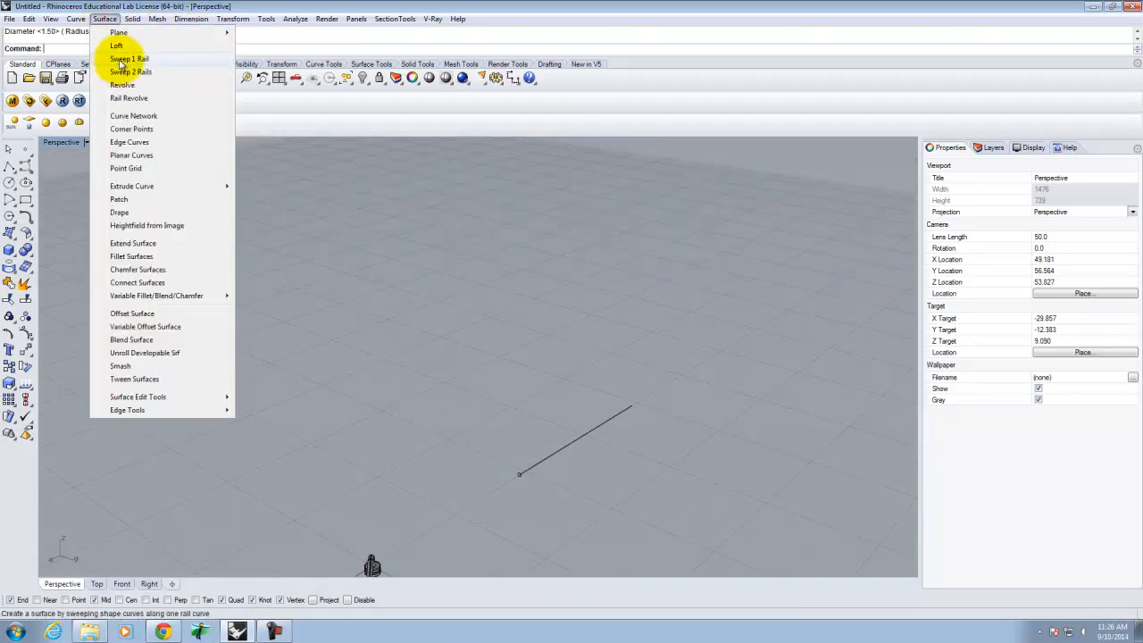
left_click(123, 60)
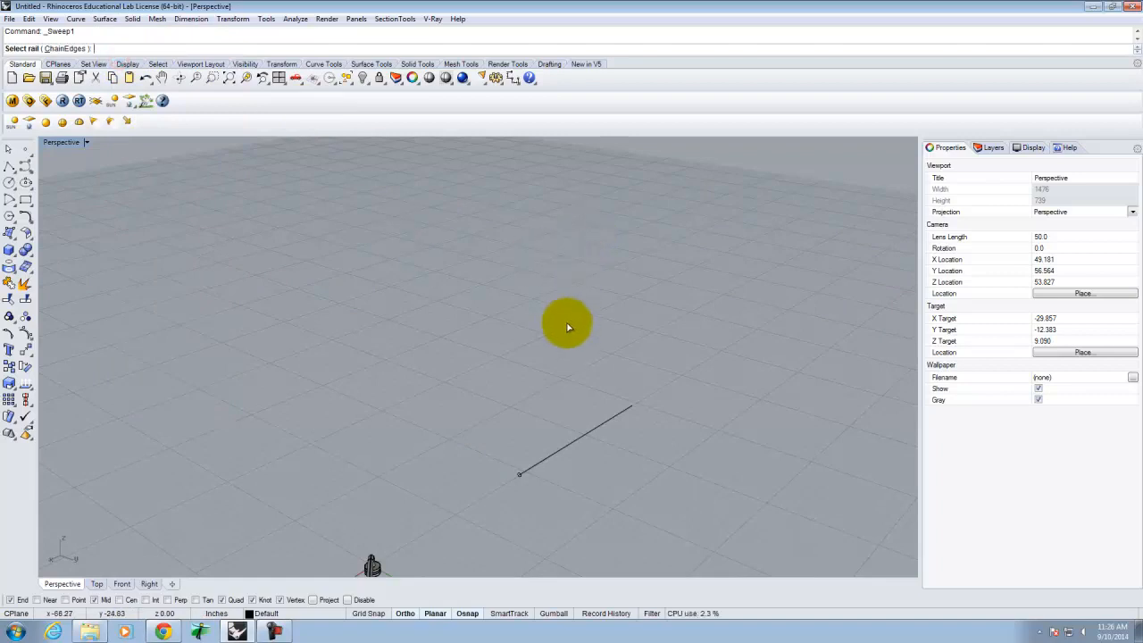
left_click(558, 446)
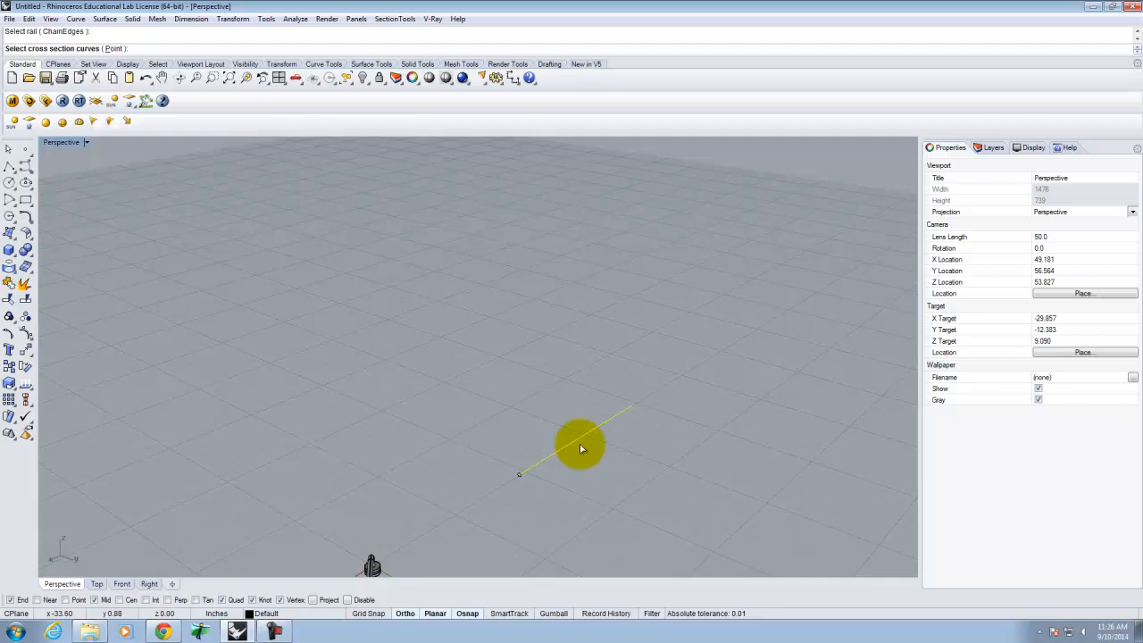
left_click(519, 476)
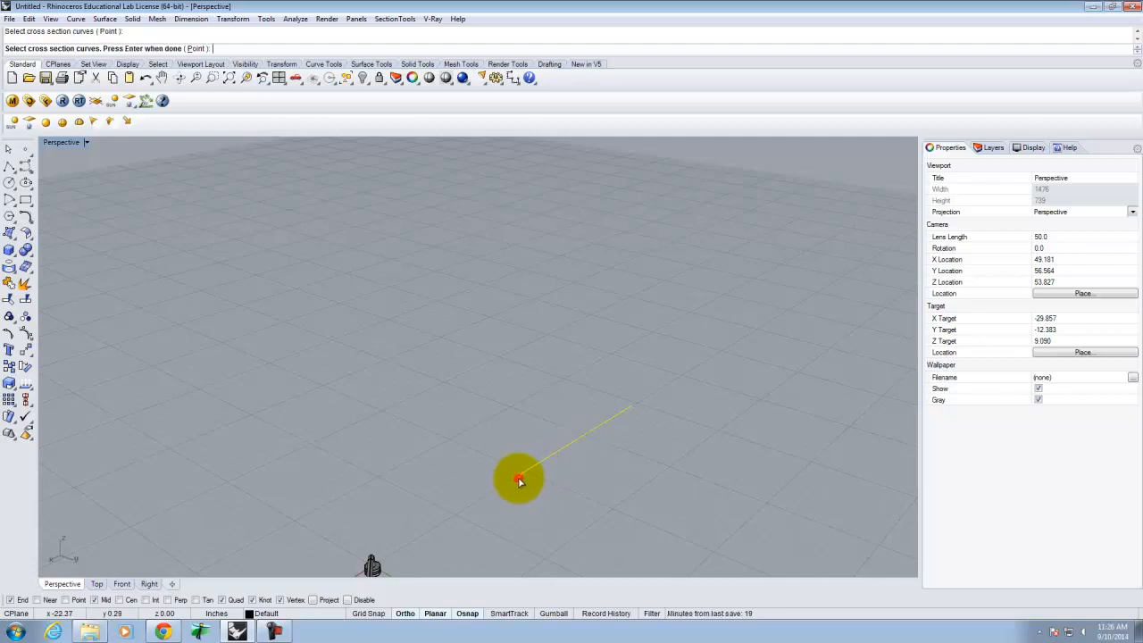
key("Return")
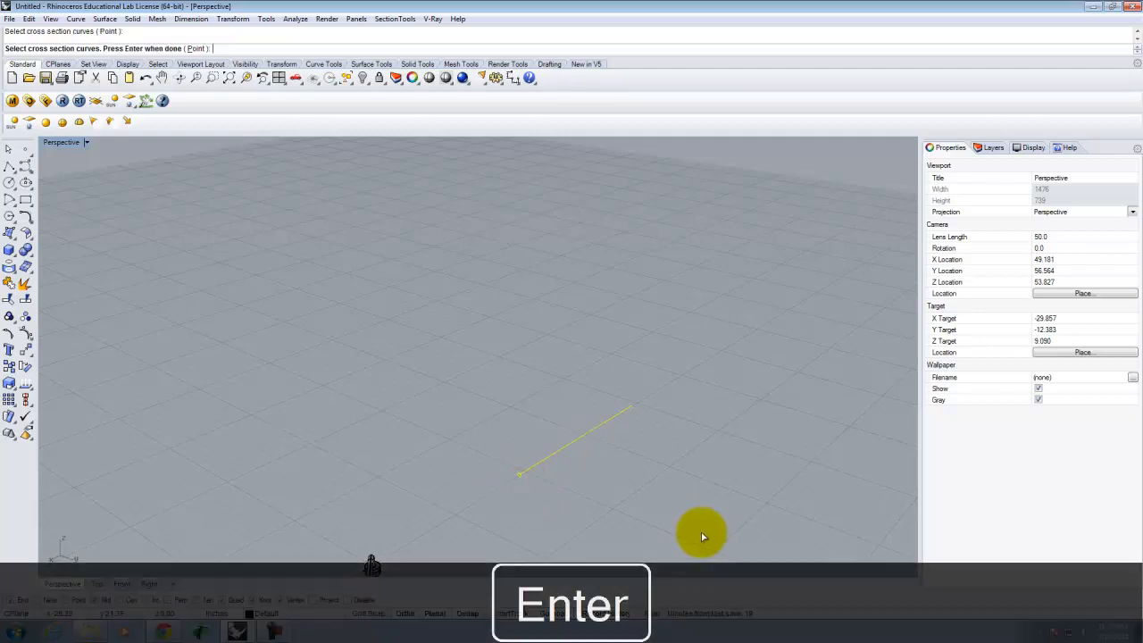
key("Return")
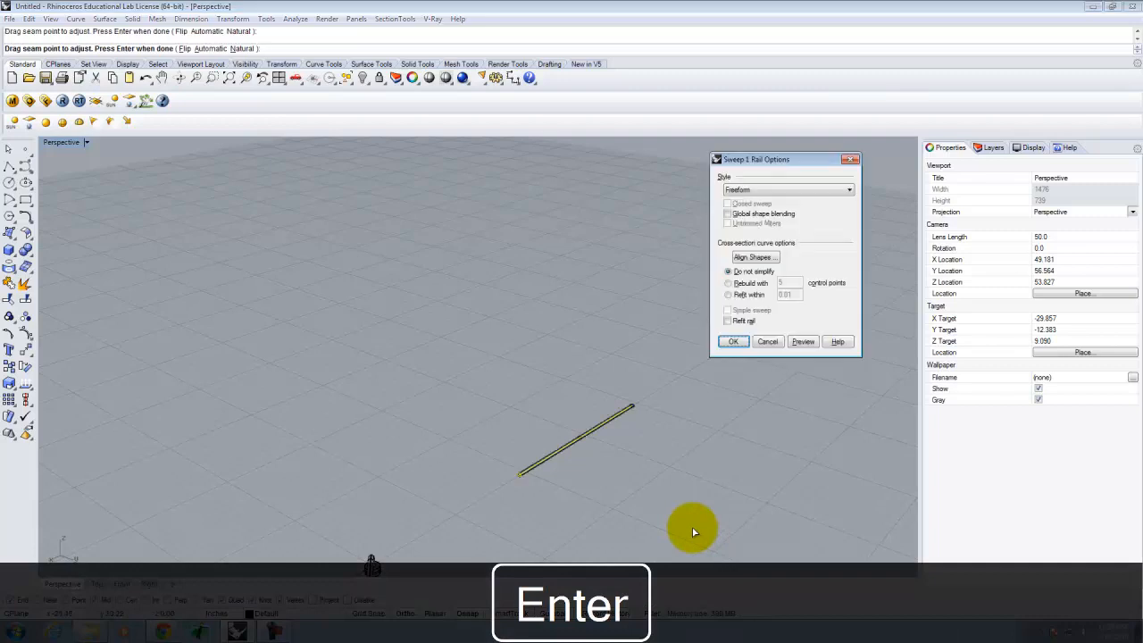
left_click(737, 340)
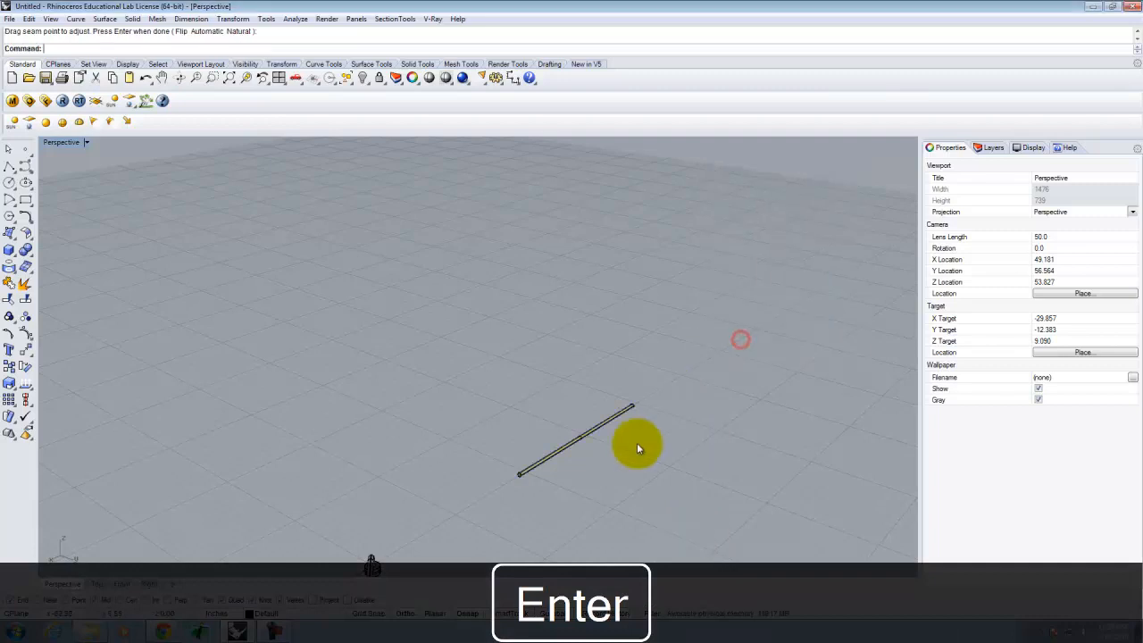
Draw a horizontal 1.75-inch diameter circle centred on the tube's far end, away from the crossed handles
right_click_drag(662, 450, 545, 434)
scroll(552, 469, "up", 15)
scroll(400, 435, "down", 8)
right_click_drag(400, 435, 433, 428)
right_click(291, 385)
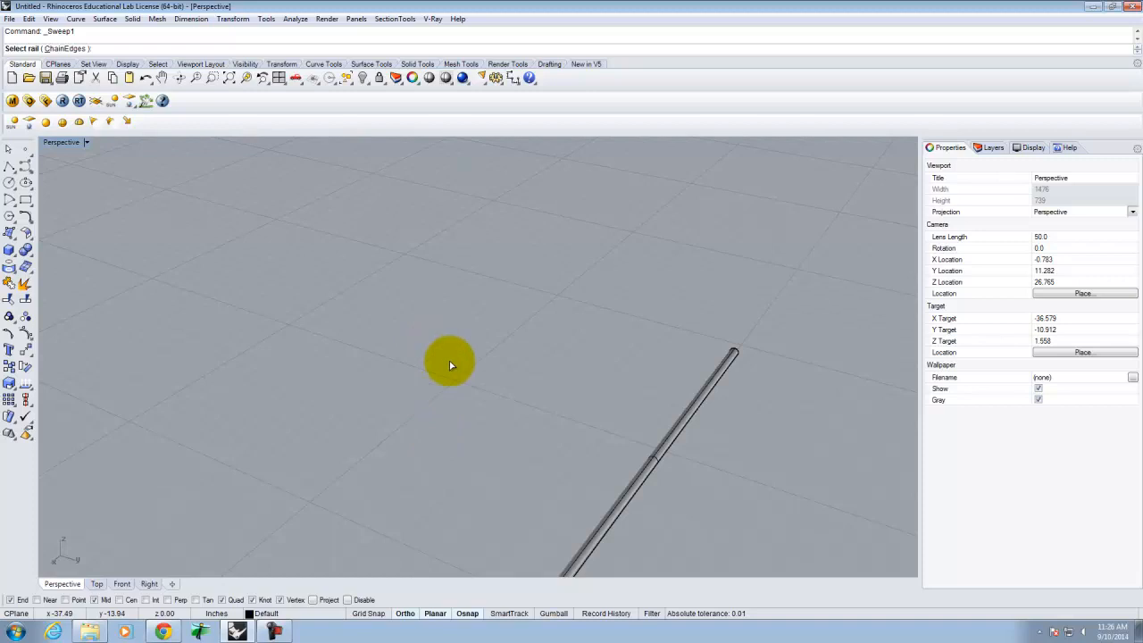
scroll(742, 357, "up", 5)
right_click_drag(694, 352, 602, 378)
right_click(602, 378)
scroll(512, 323, "down", 7)
scroll(689, 376, "up", 6)
right_click_drag(585, 437, 477, 416)
right_click(477, 415)
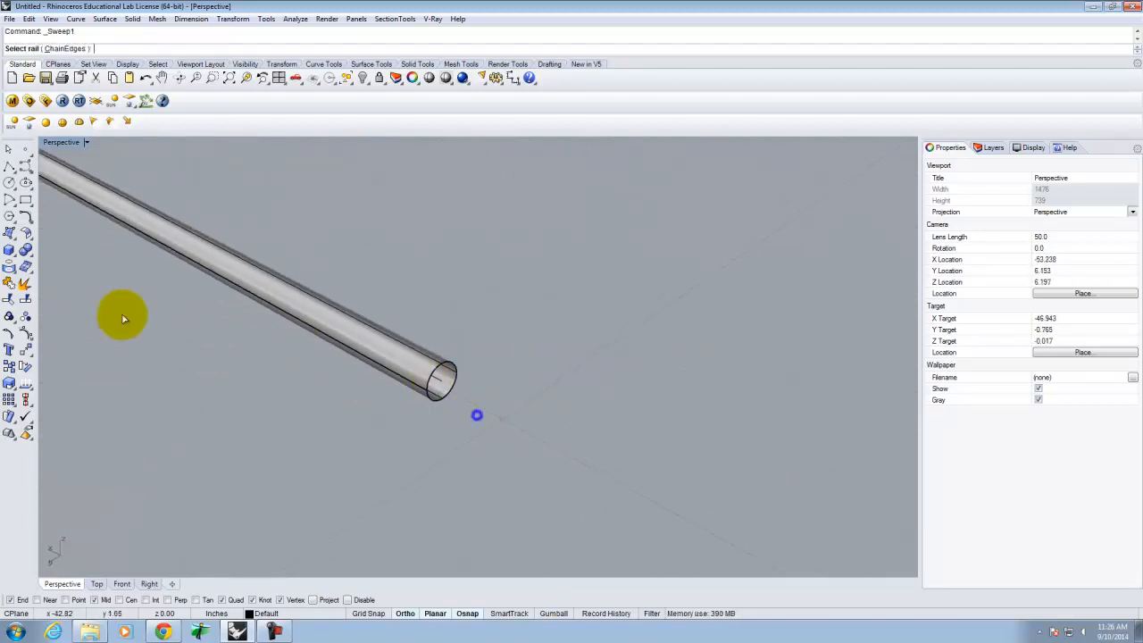
left_click(9, 182)
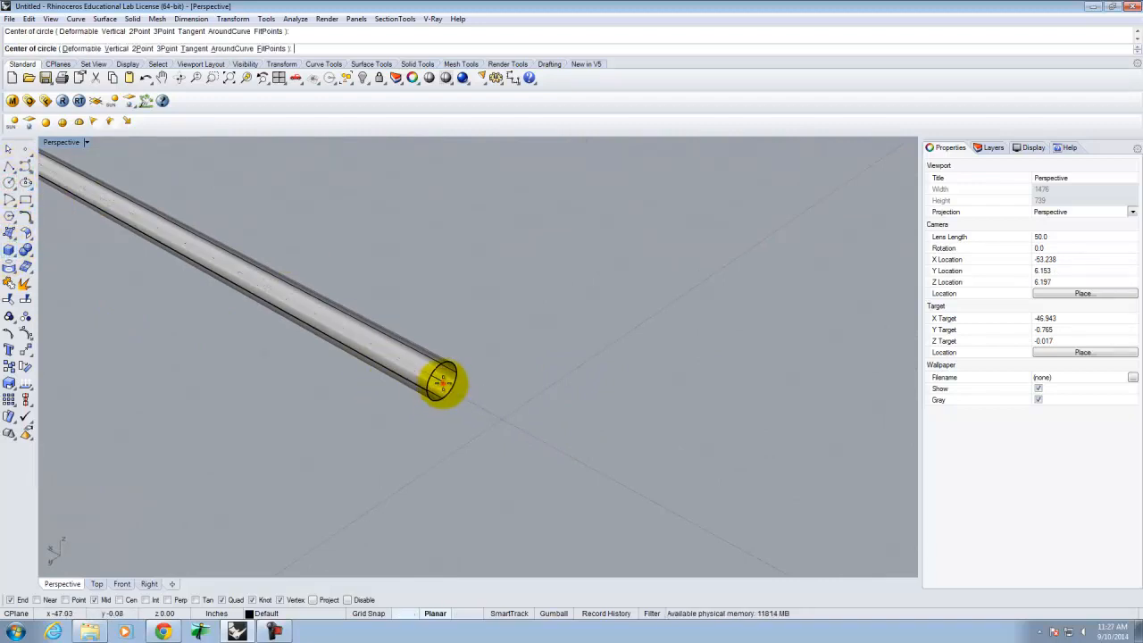
left_click(440, 384)
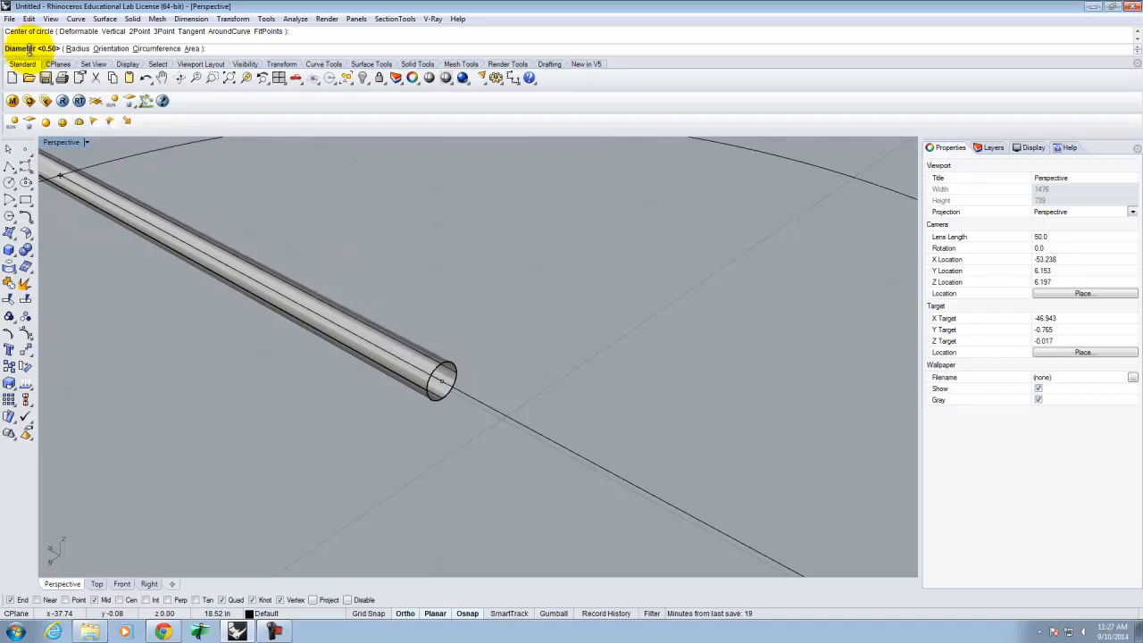
type("1")
key("Delete")
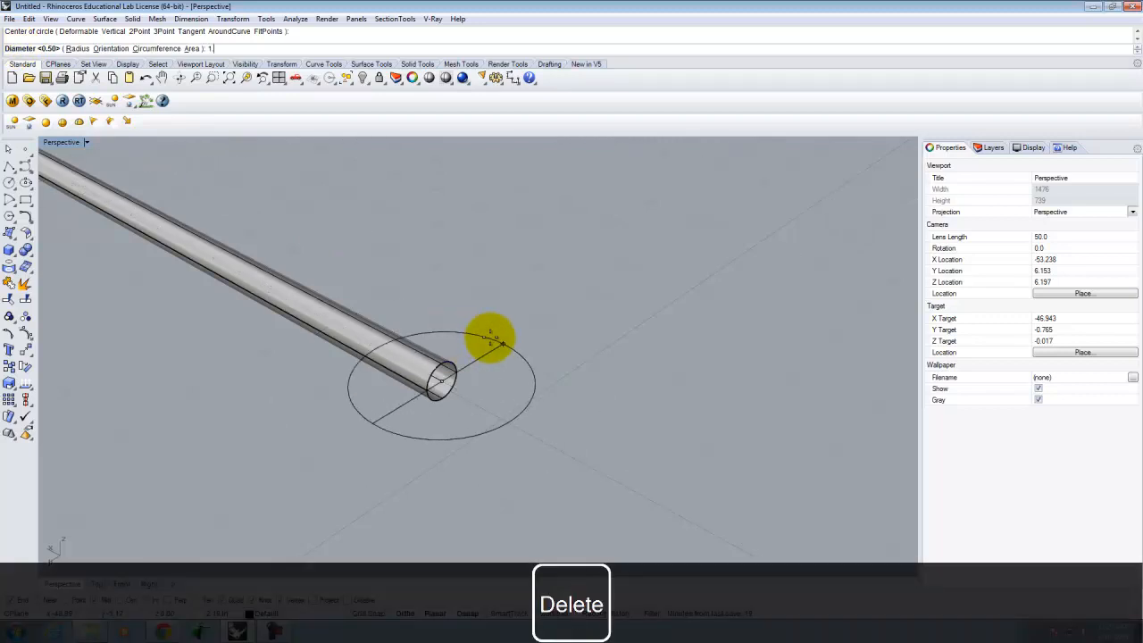
type(".75")
key("Return")
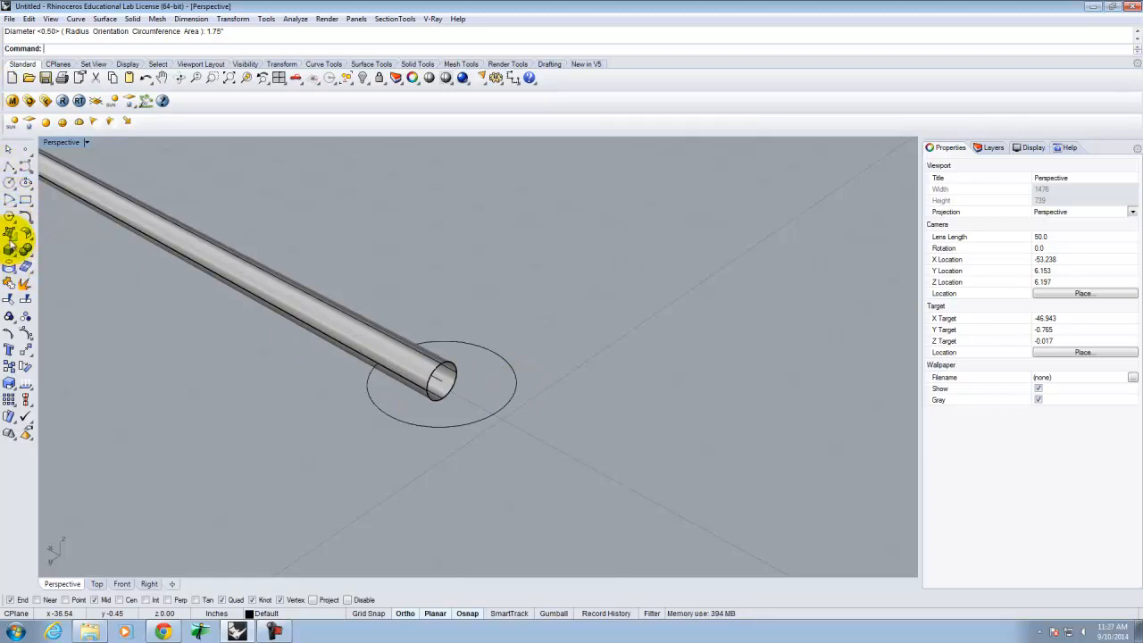
Draw a concentric horizontal 3/8-inch diameter circle inside the 1.75-inch circle at the tube's end
left_click(9, 182)
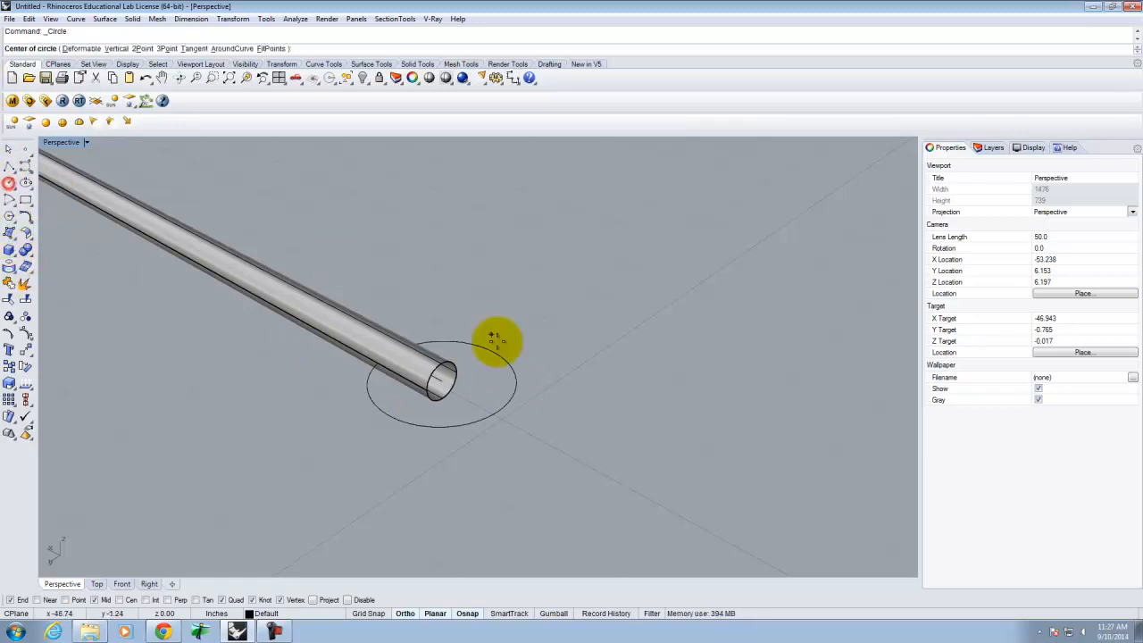
left_click(442, 381)
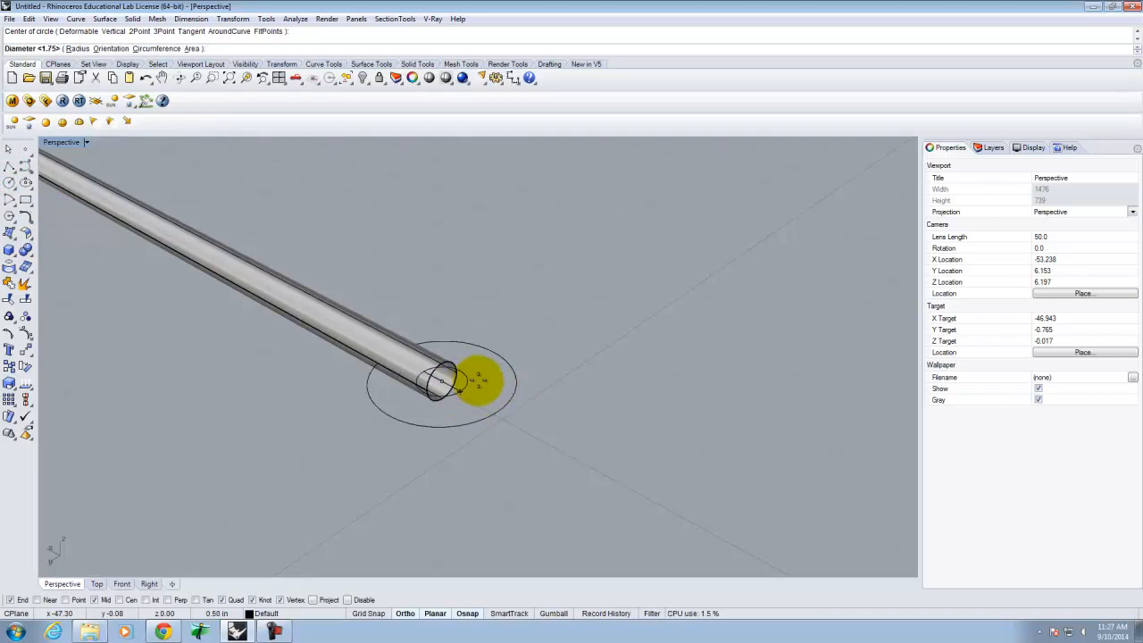
type("3/8")
key("Return")
Draw a two-point diameter circle from the 3/8-inch circle's quadrant to the 1.75-inch circle's edge, beside the tube's end, and select it
right_click_drag(478, 380, 570, 413)
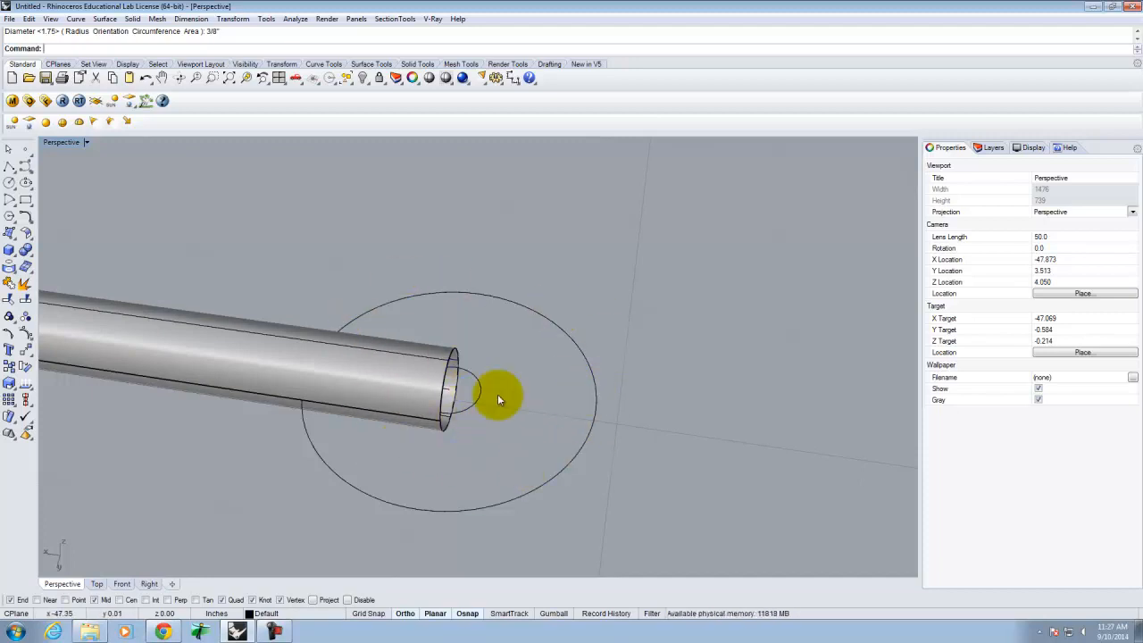
right_click_drag(505, 388, 373, 396)
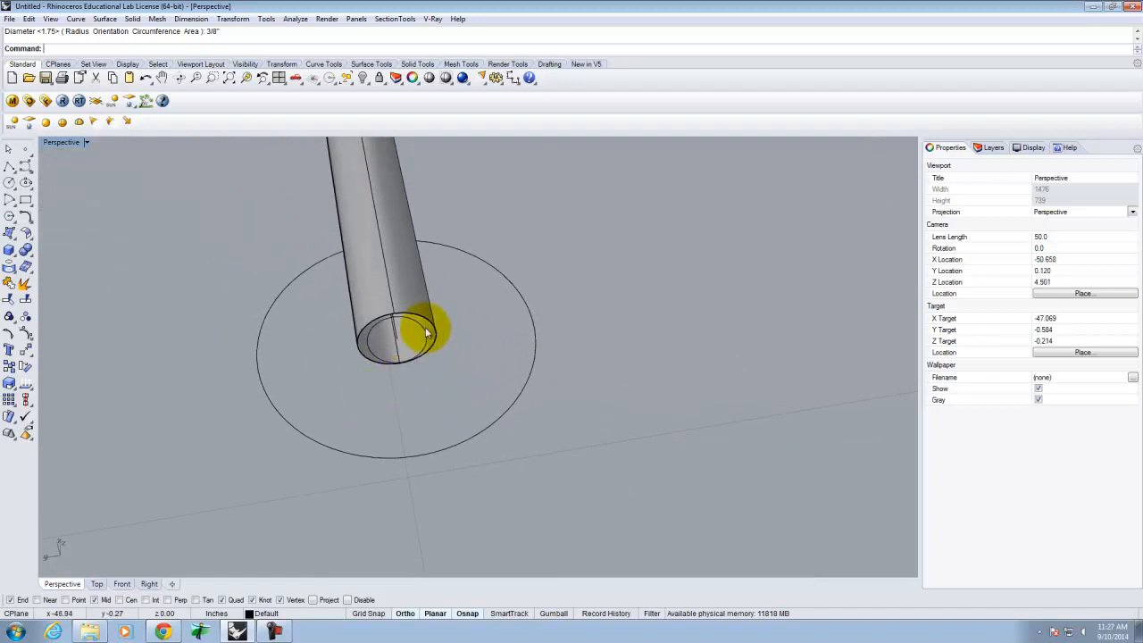
left_click(406, 347)
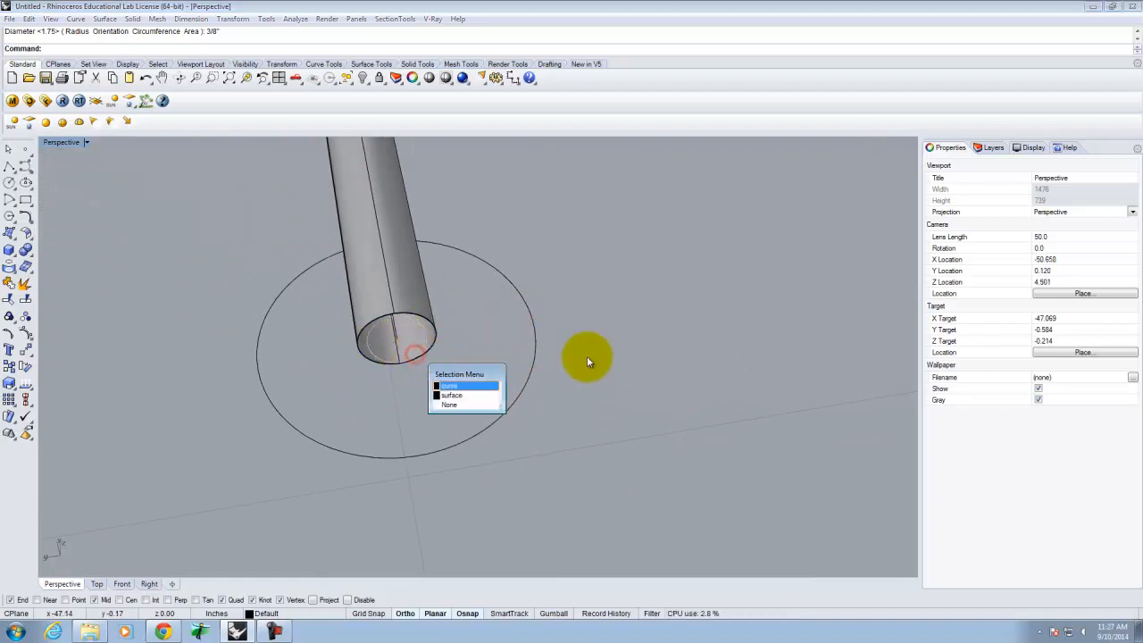
left_click(586, 328)
left_click(534, 326)
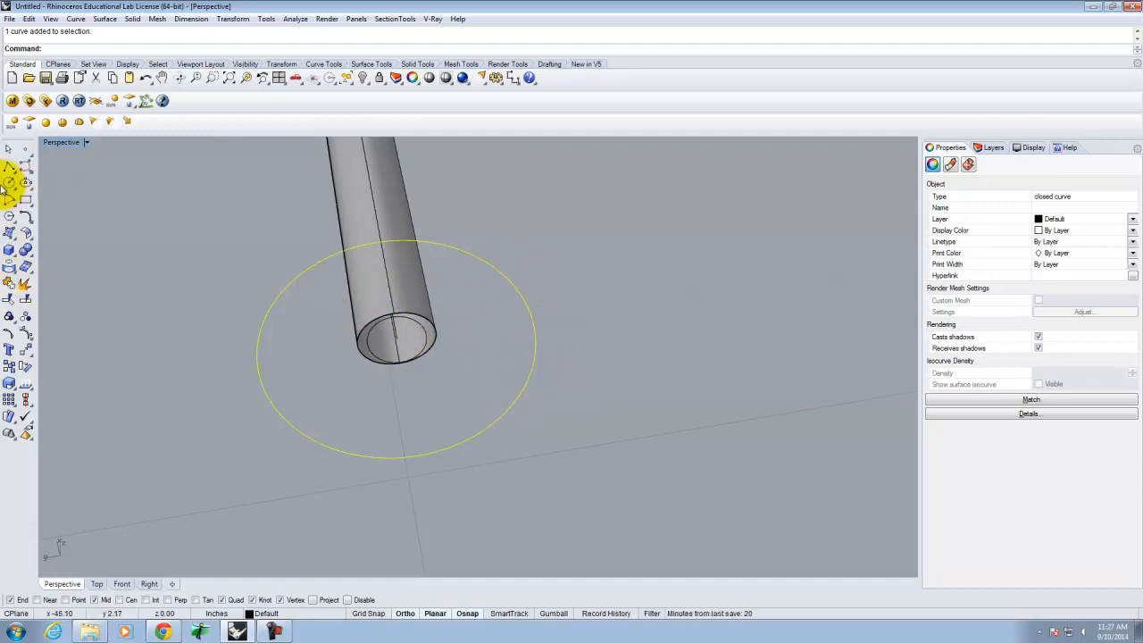
left_click(9, 183)
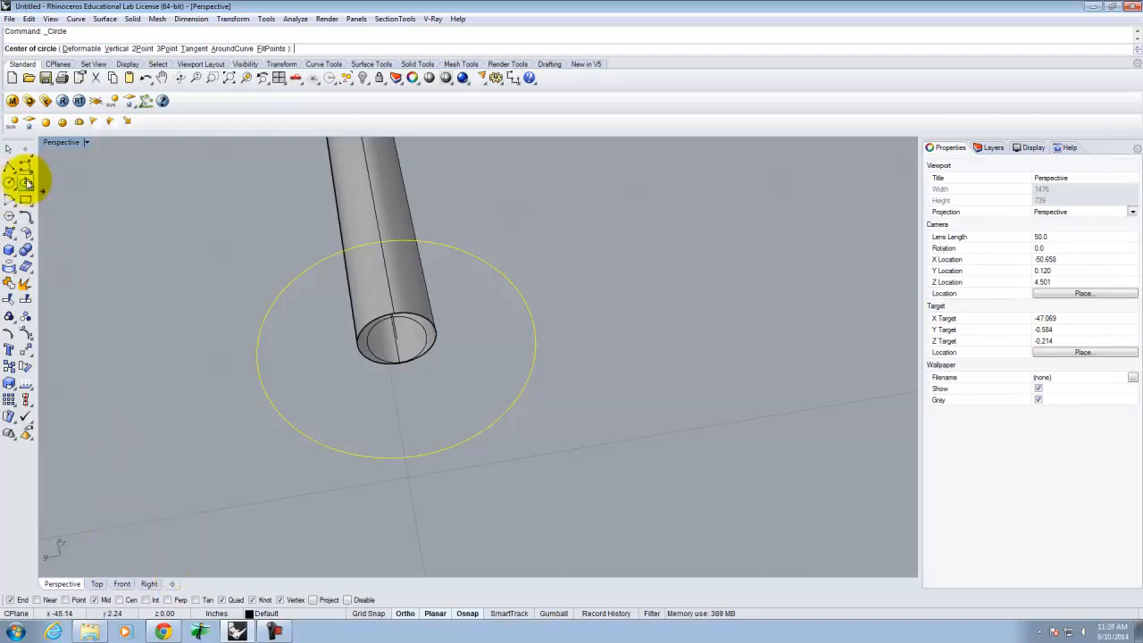
left_click(10, 184)
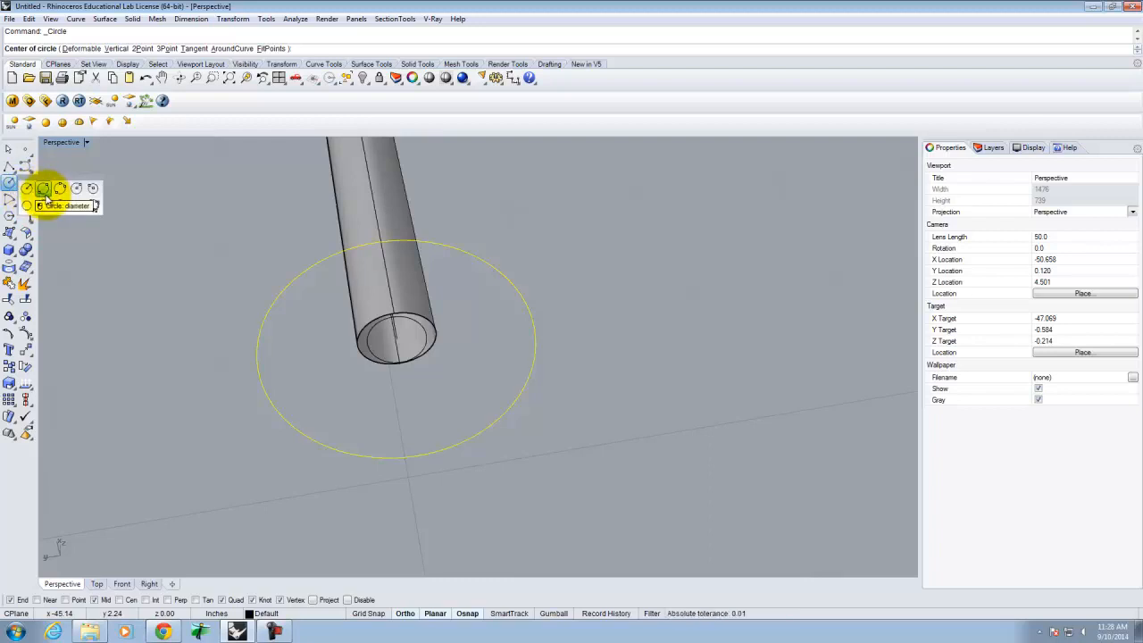
left_click(45, 193)
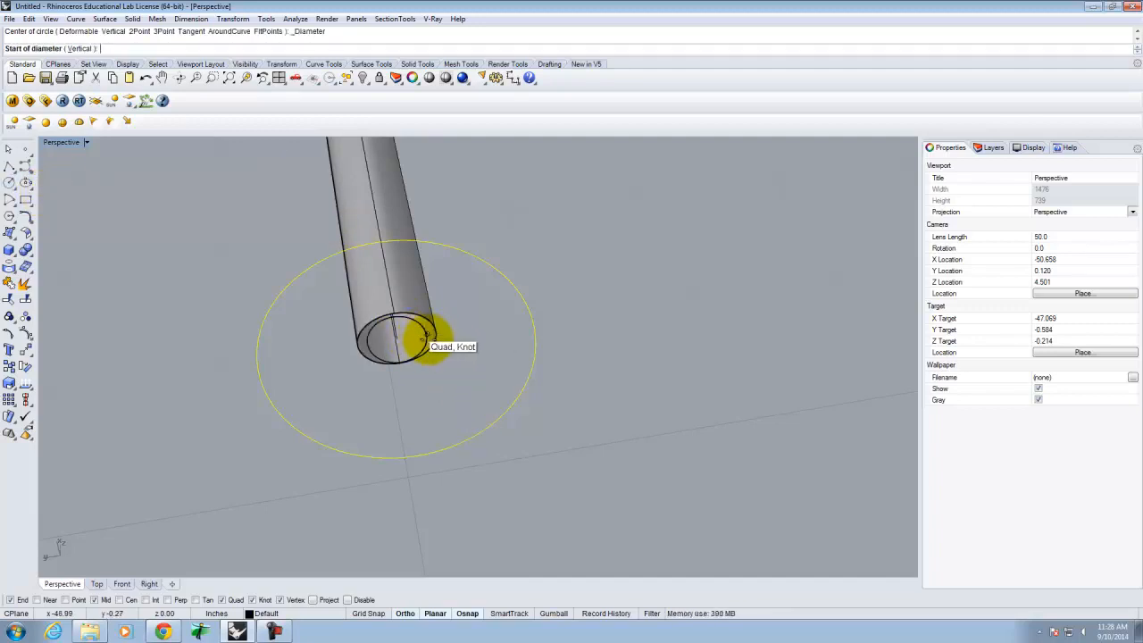
scroll(426, 337, "up", 4)
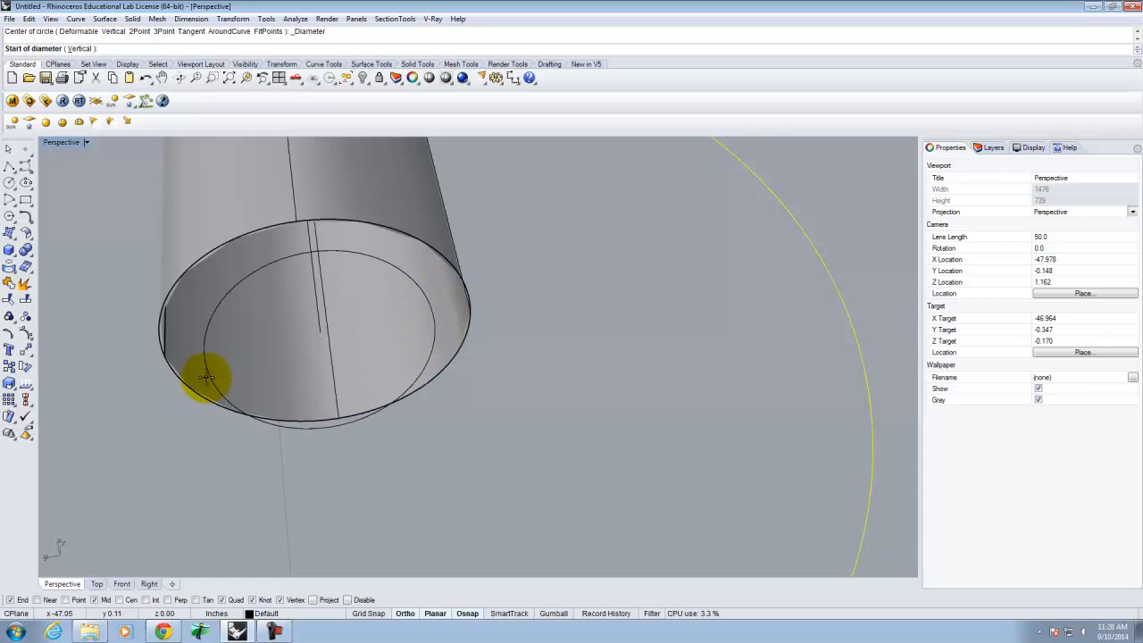
left_click(431, 313)
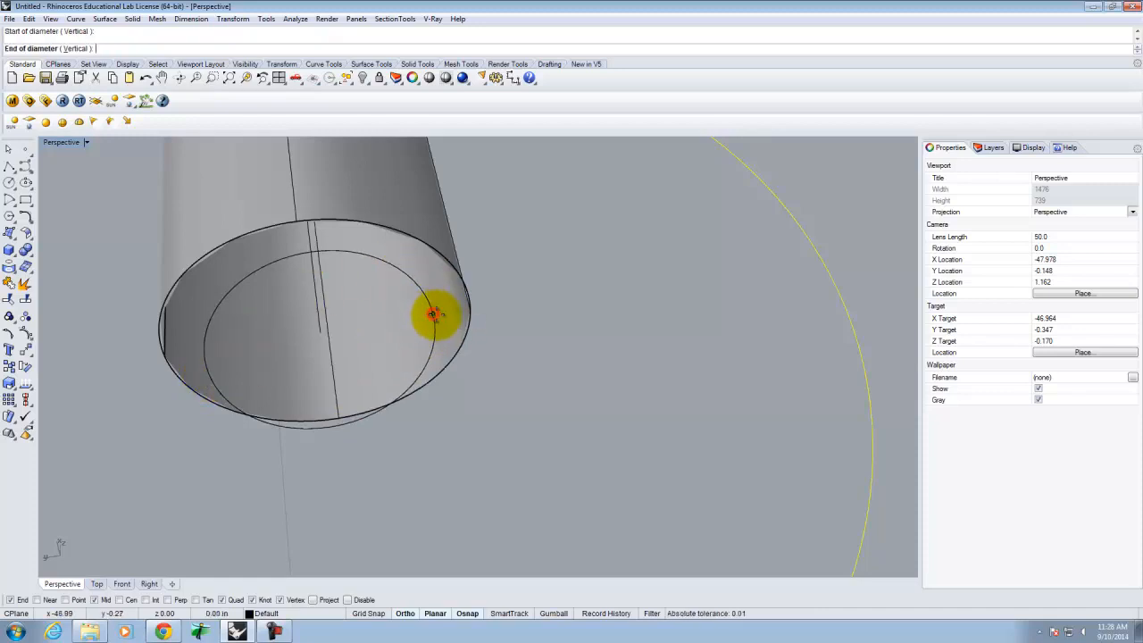
left_click(815, 259)
right_click_drag(812, 259, 538, 438)
left_click(453, 438)
right_click_drag(576, 491, 698, 506)
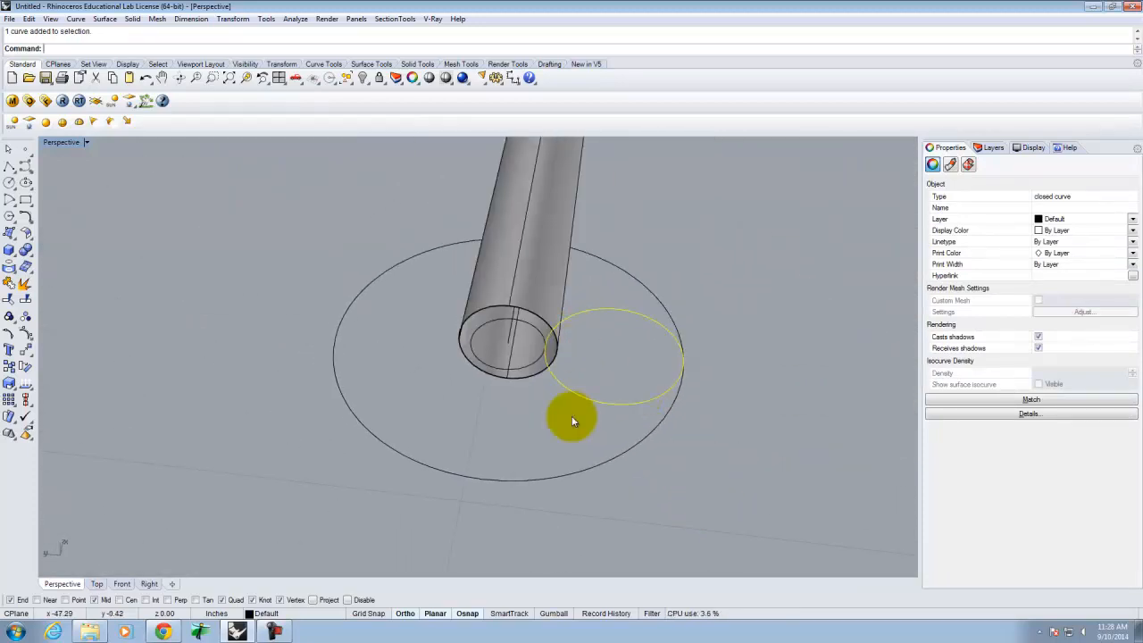
Rotate the selected side circle with Rotate 3-D about the axis through its two opposite quadrants so that it stands vertical
right_click_drag(774, 463, 692, 481)
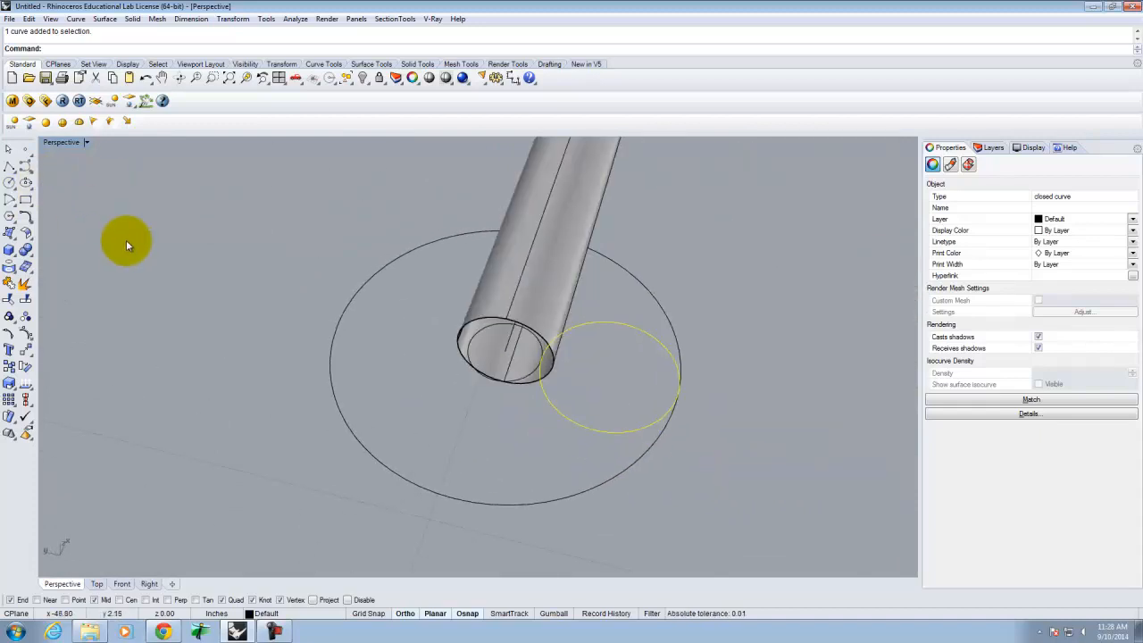
type("Rotate3D")
key("Return")
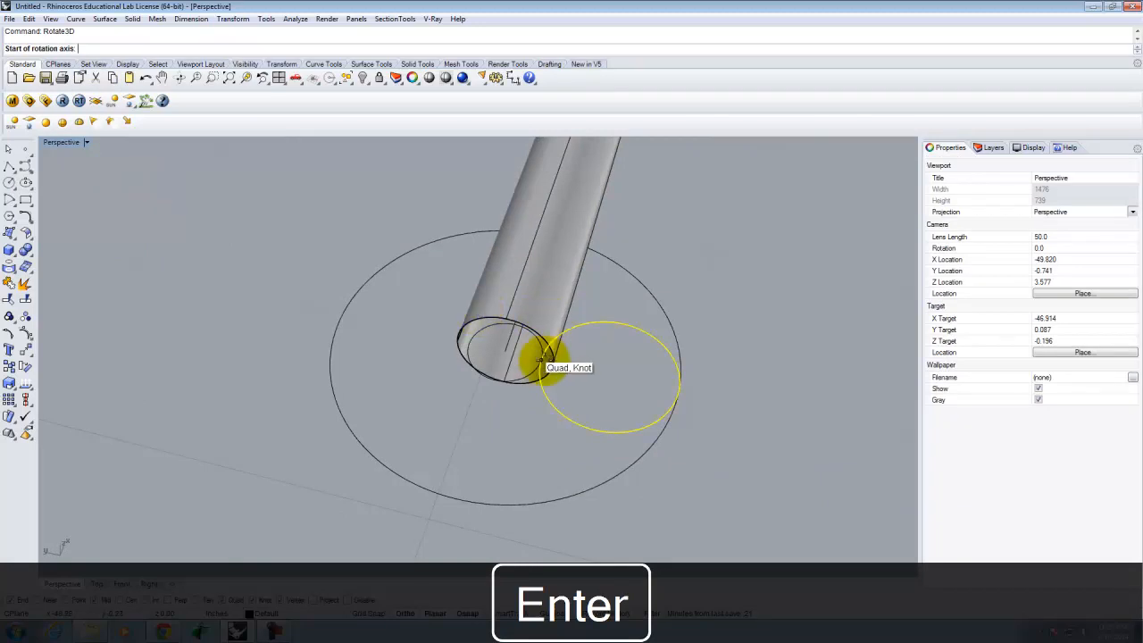
left_click(540, 358)
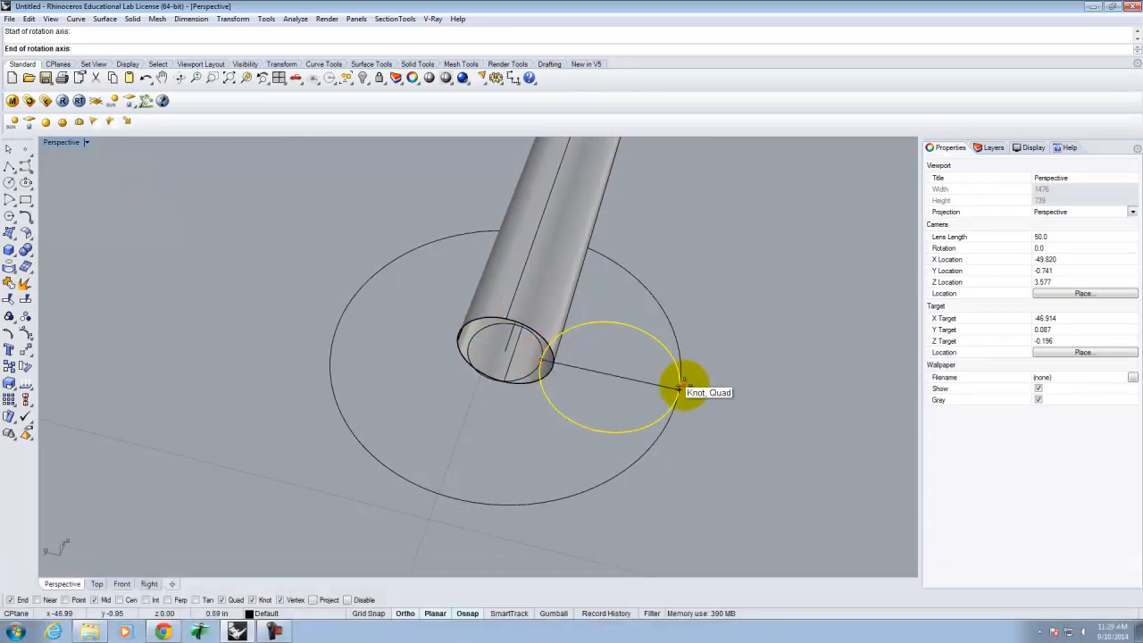
left_click(683, 387)
right_click_drag(746, 236, 626, 237)
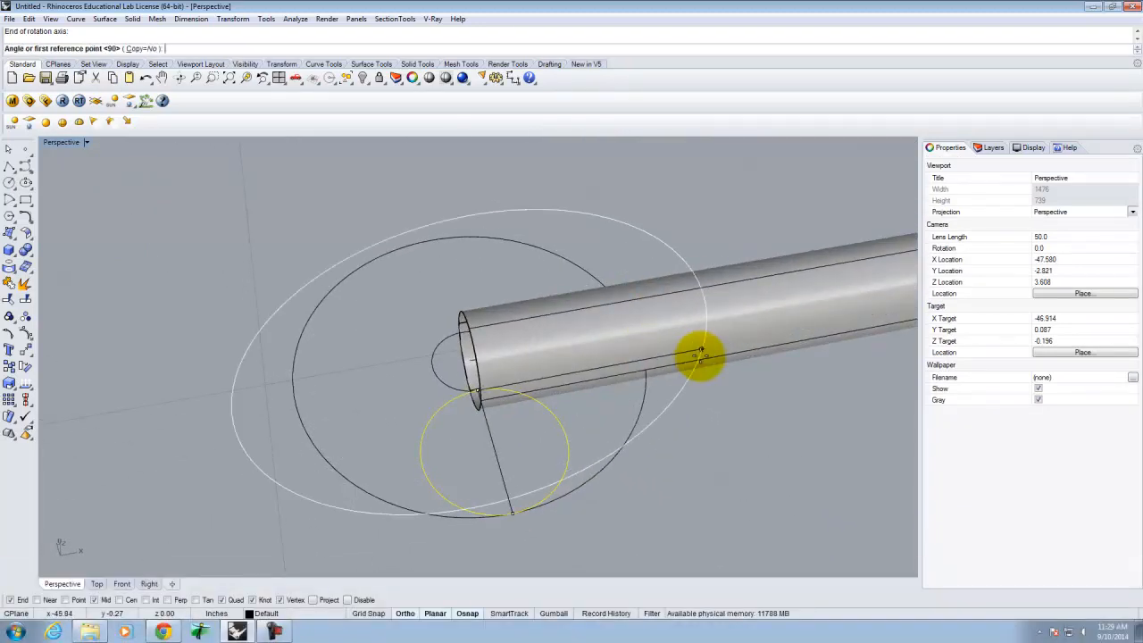
left_click(695, 351)
left_click(564, 214)
right_click_drag(454, 413, 547, 345)
right_click(547, 345)
left_click(700, 374)
key("Escape")
key("Escape")
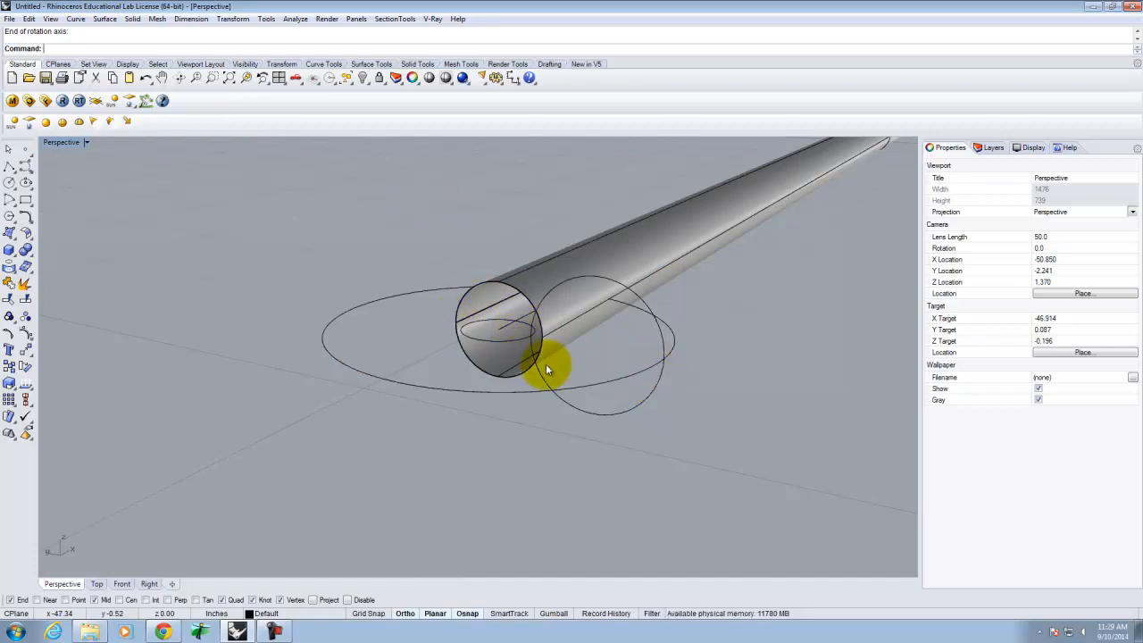
left_click(108, 22)
left_click(124, 61)
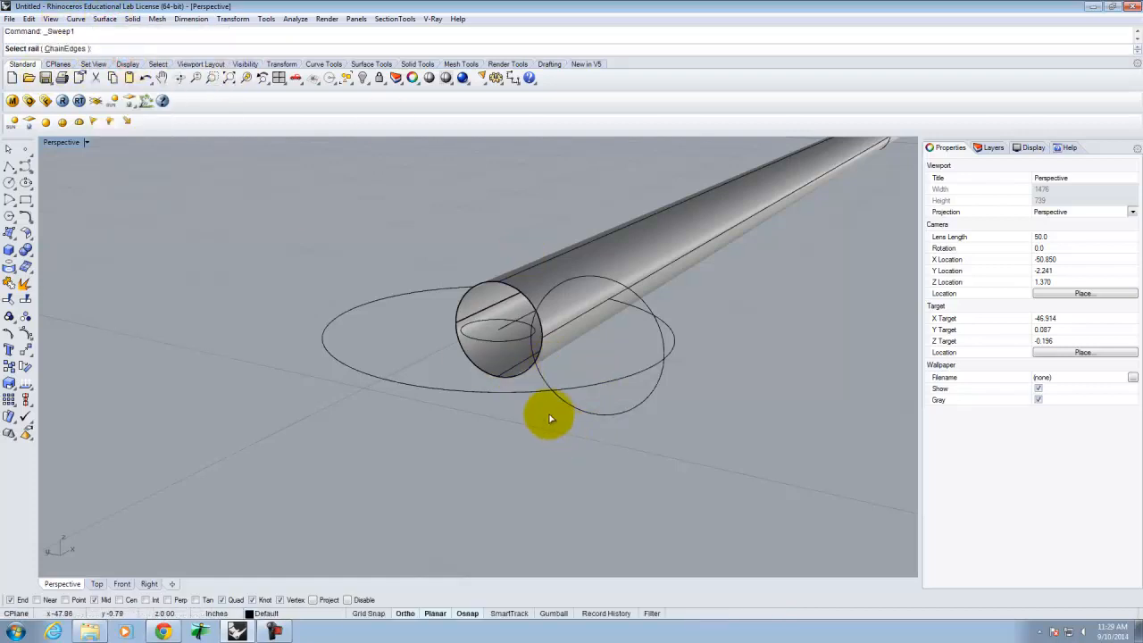
left_click(505, 337)
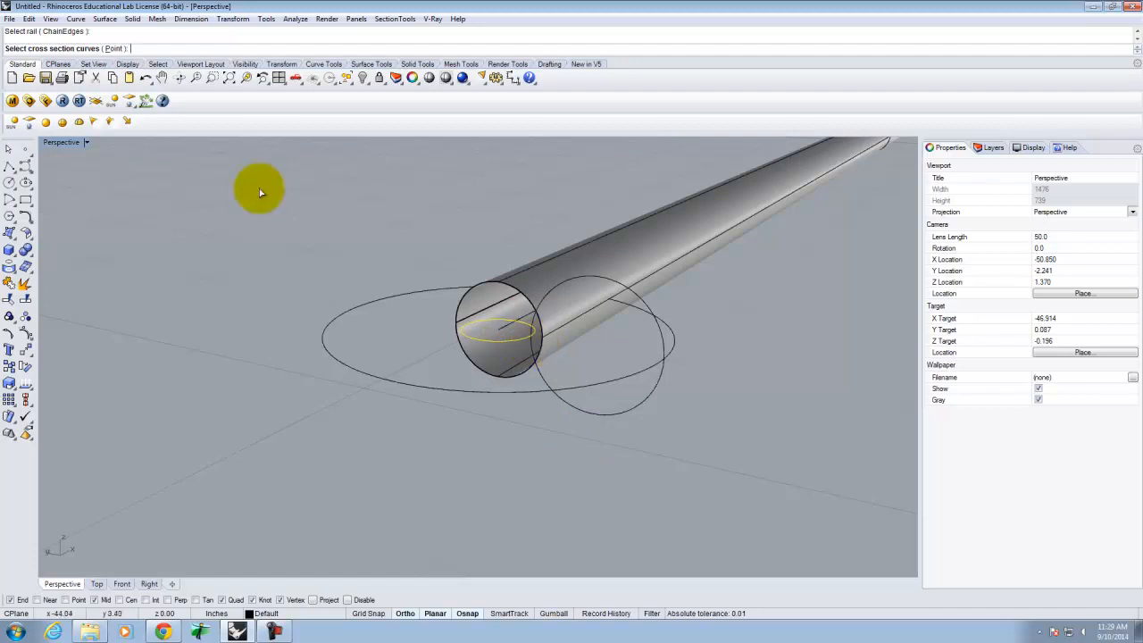
left_click(626, 291)
key("Return")
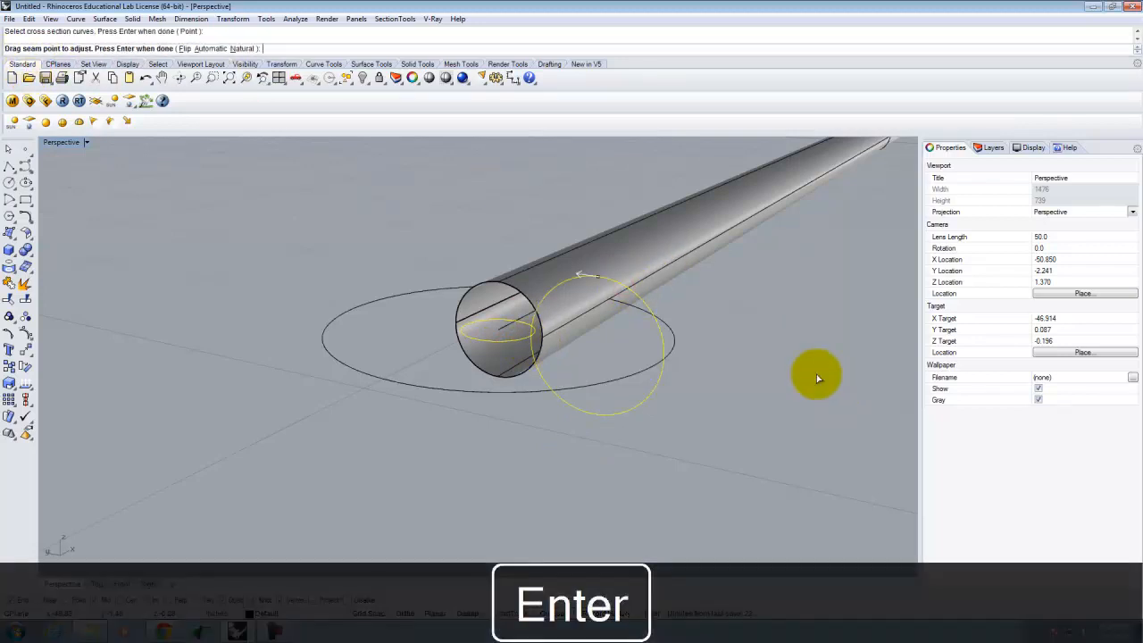
key("Return")
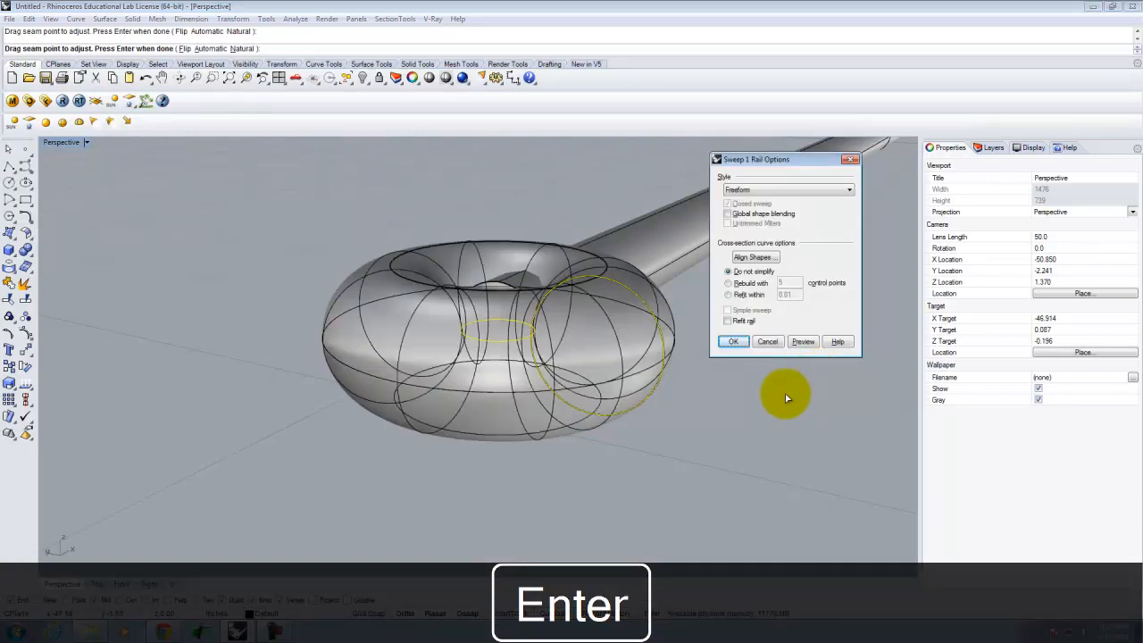
left_click(766, 343)
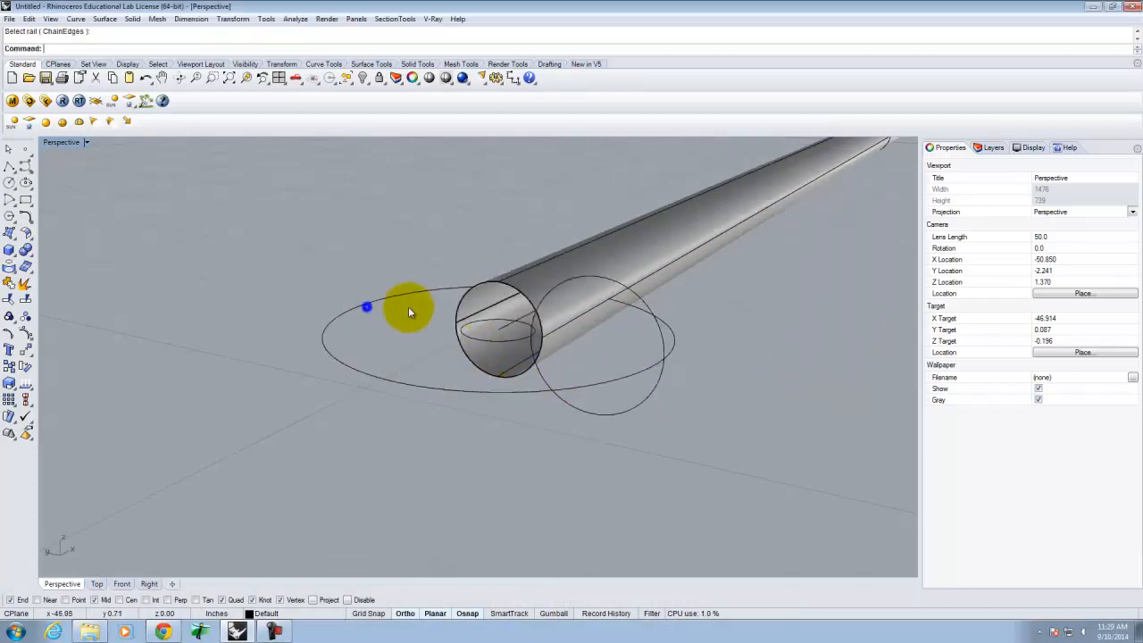
Sweep the vertical circle along the 1.75-inch circle with Sweep 1 Rail, using the Freeform style, to form a ring at the tube's end
left_click(645, 366)
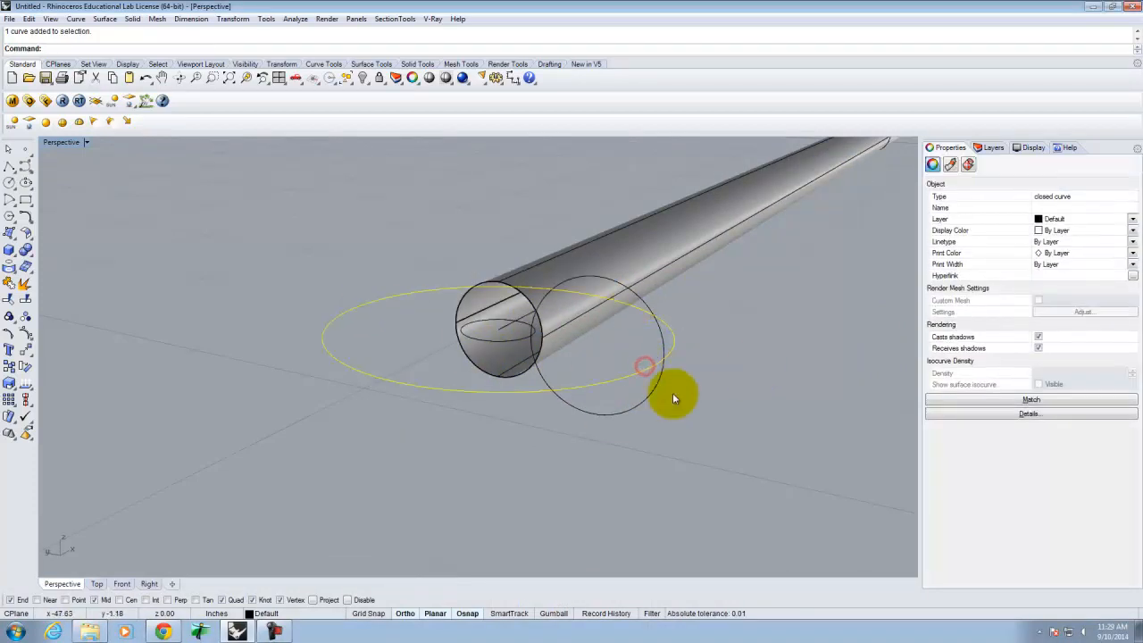
left_click(659, 331)
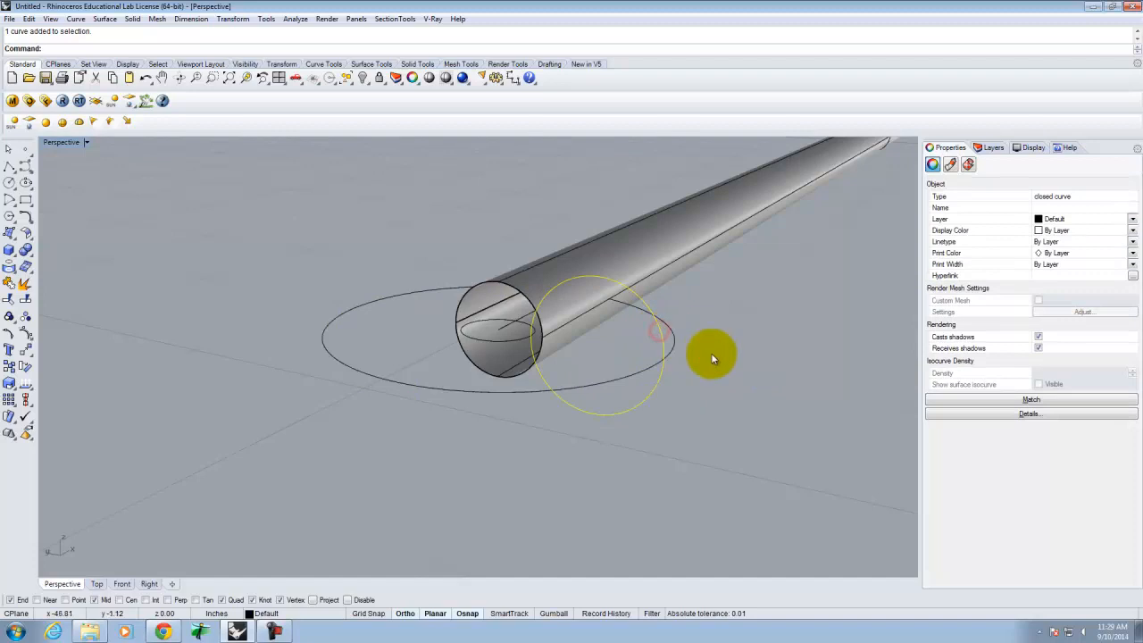
key("Escape")
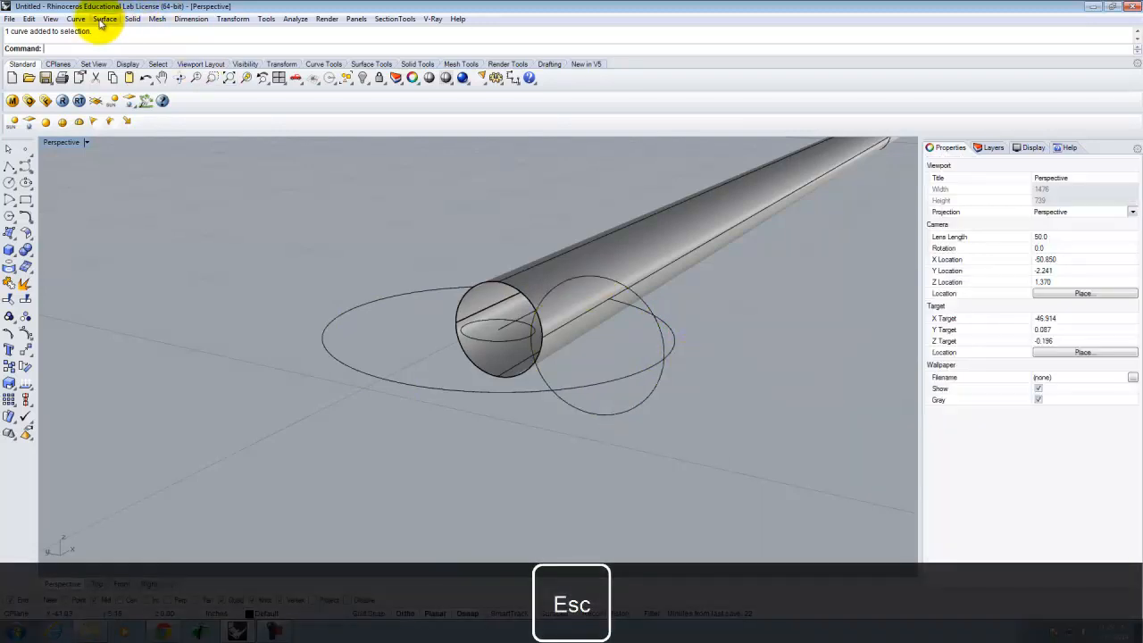
left_click(105, 19)
left_click(130, 58)
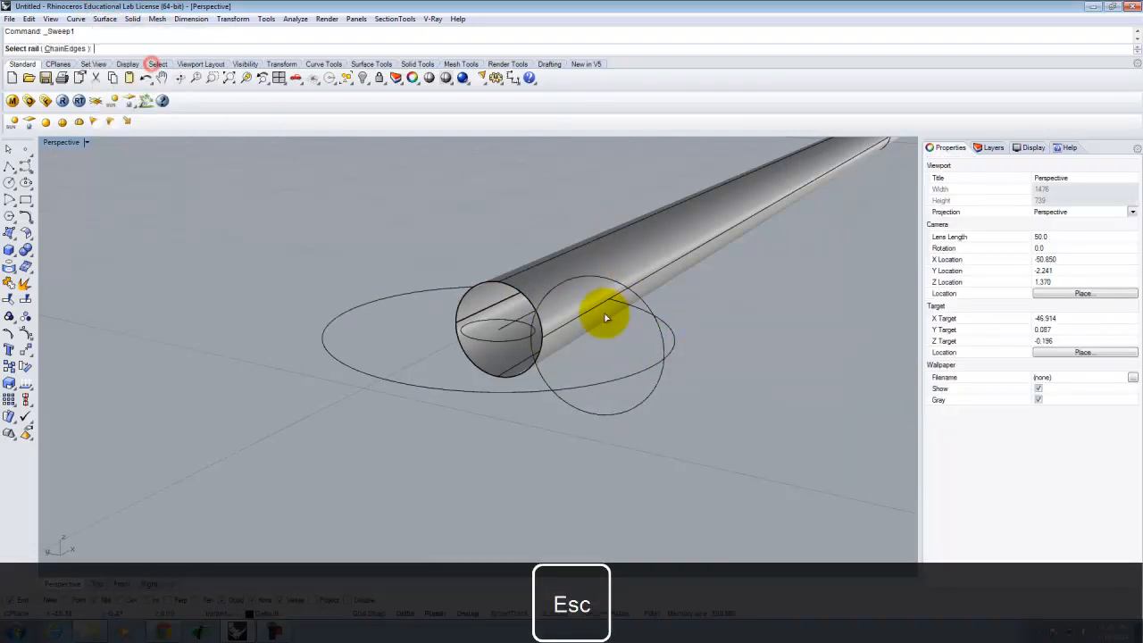
left_click(625, 379)
left_click(656, 389)
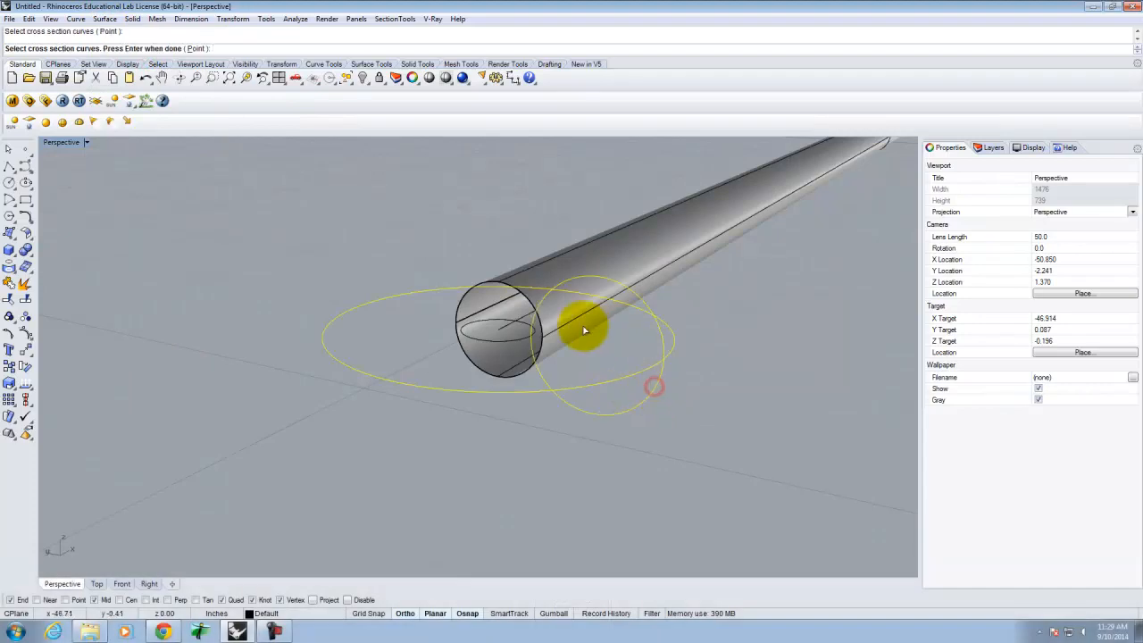
key("Return")
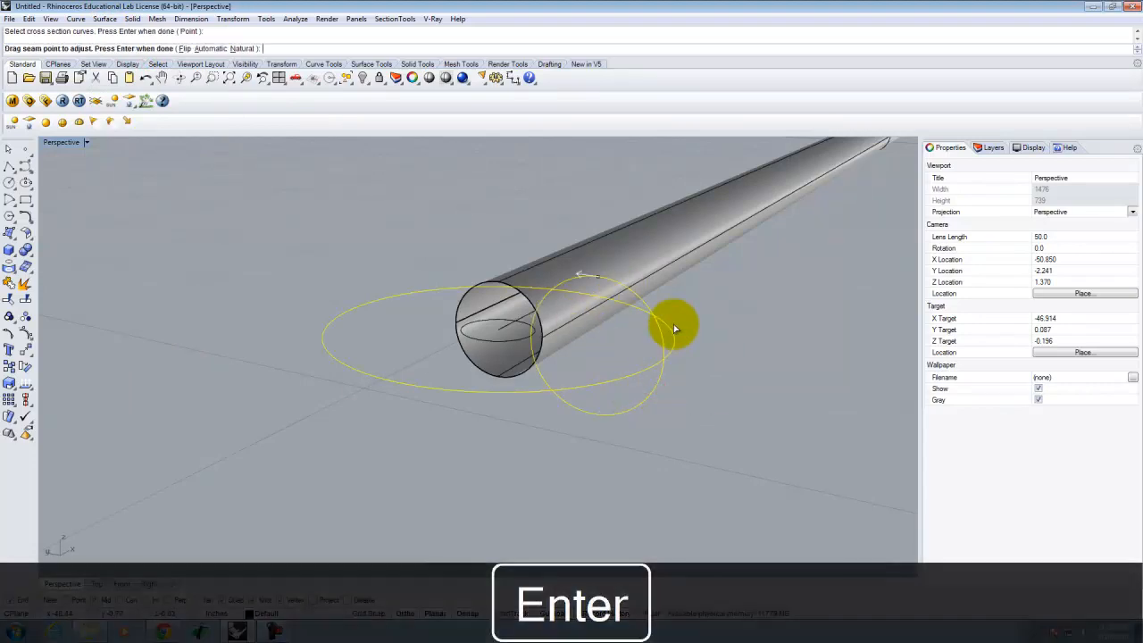
key("Return")
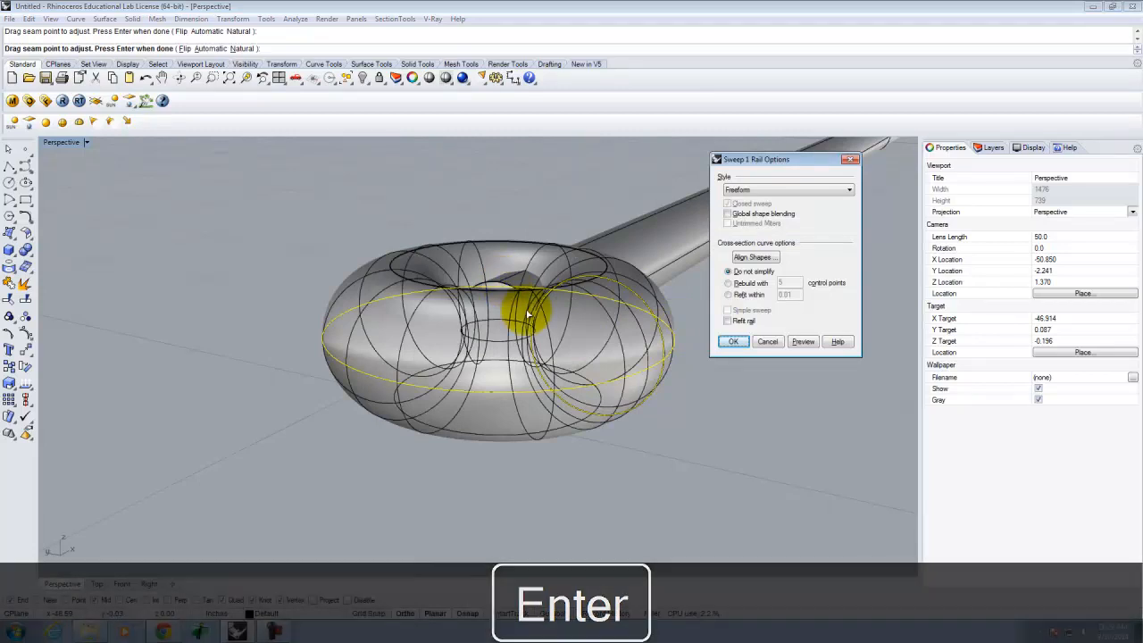
left_click(733, 342)
Trim away the part of the tube that protrudes into the ring's centre hole, using the ring as the cutting object
right_click_drag(746, 289, 604, 347)
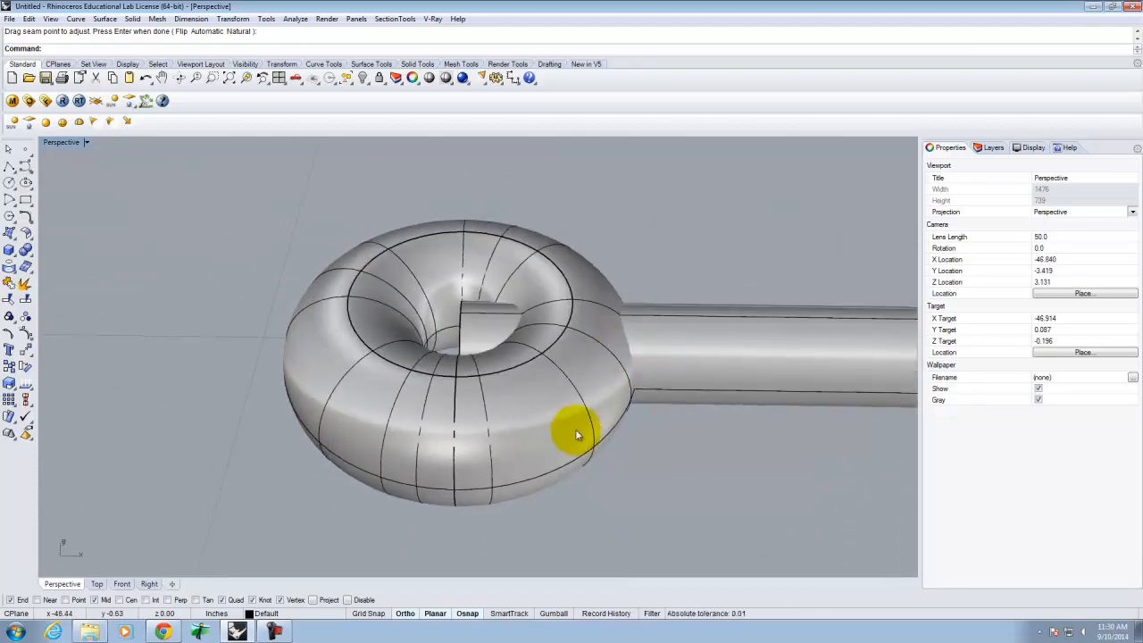
left_click(585, 403)
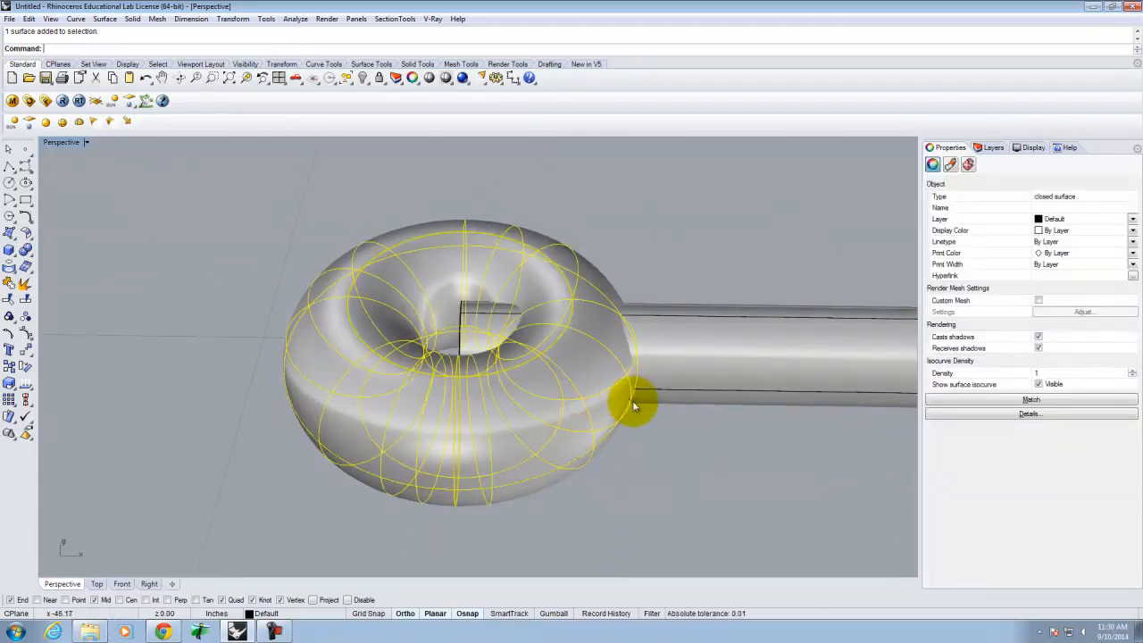
key("Return")
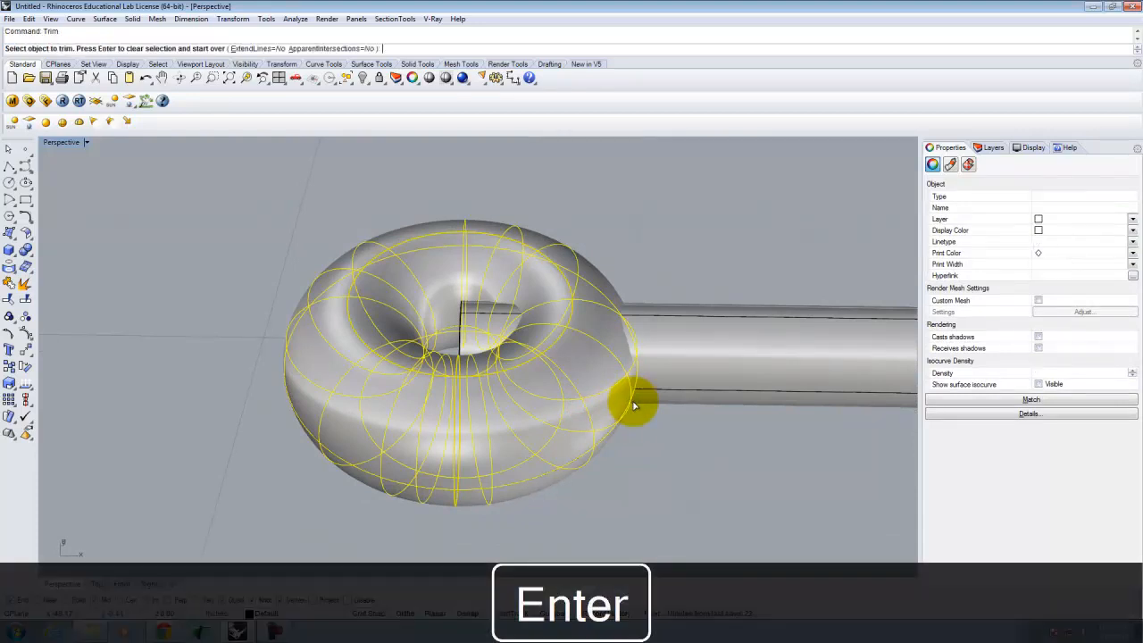
right_click_drag(628, 396, 543, 409)
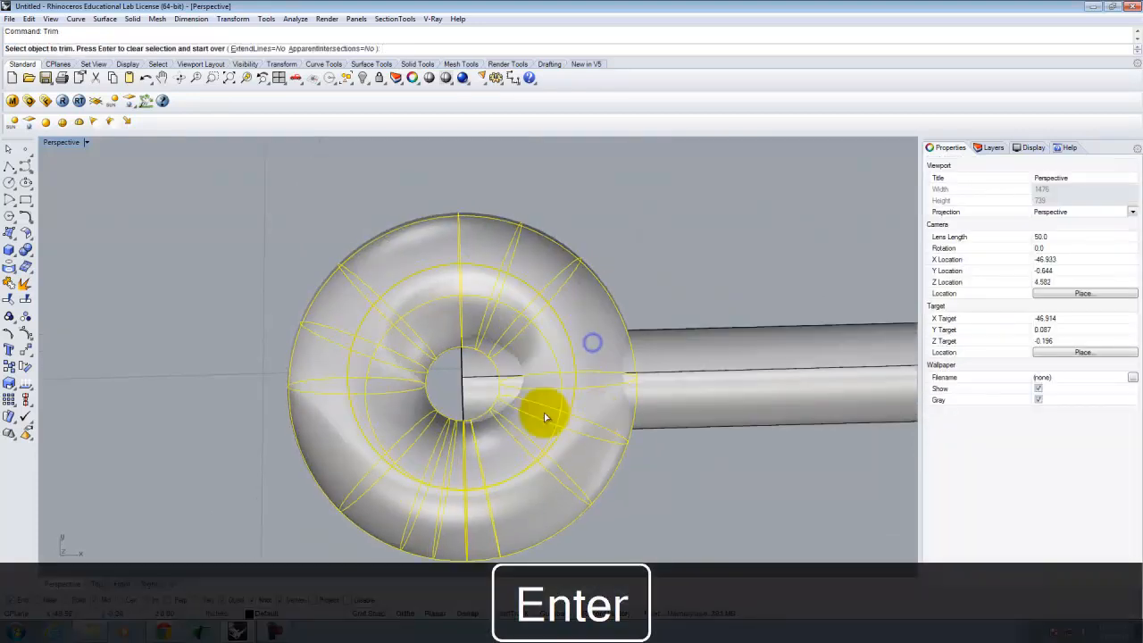
left_click(477, 383)
right_click_drag(730, 403, 524, 377)
key("Escape")
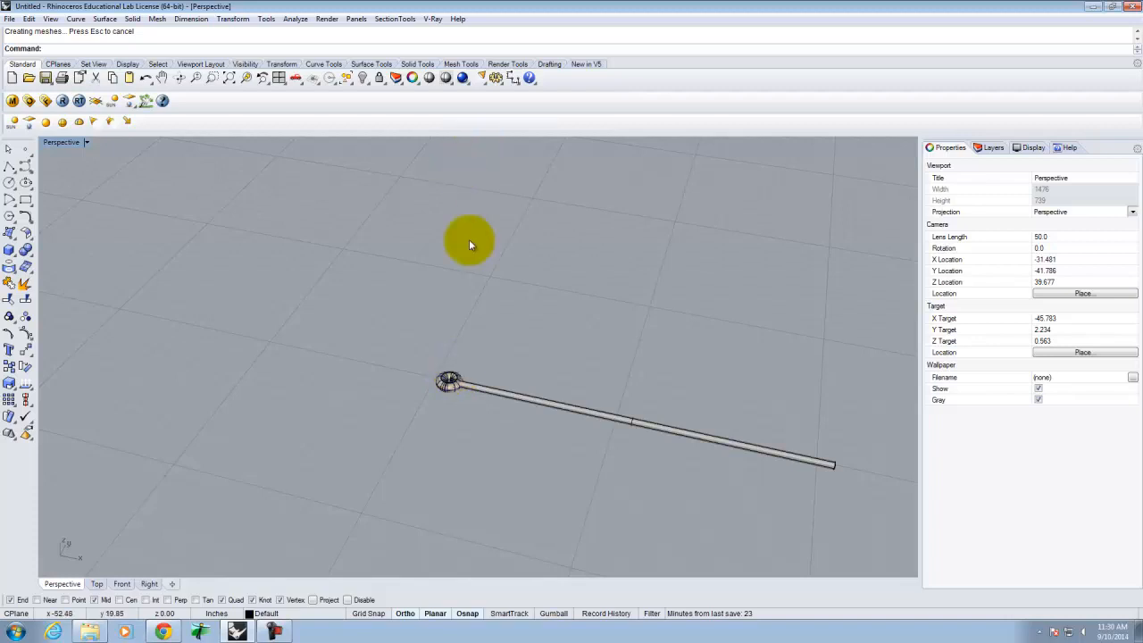
Rotate the tube, ring and their curves upright with Rotate 3-D about a horizontal axis perpendicular to the tube through its free end
scroll(354, 273, "down", 2)
left_click_drag(350, 273, 720, 450)
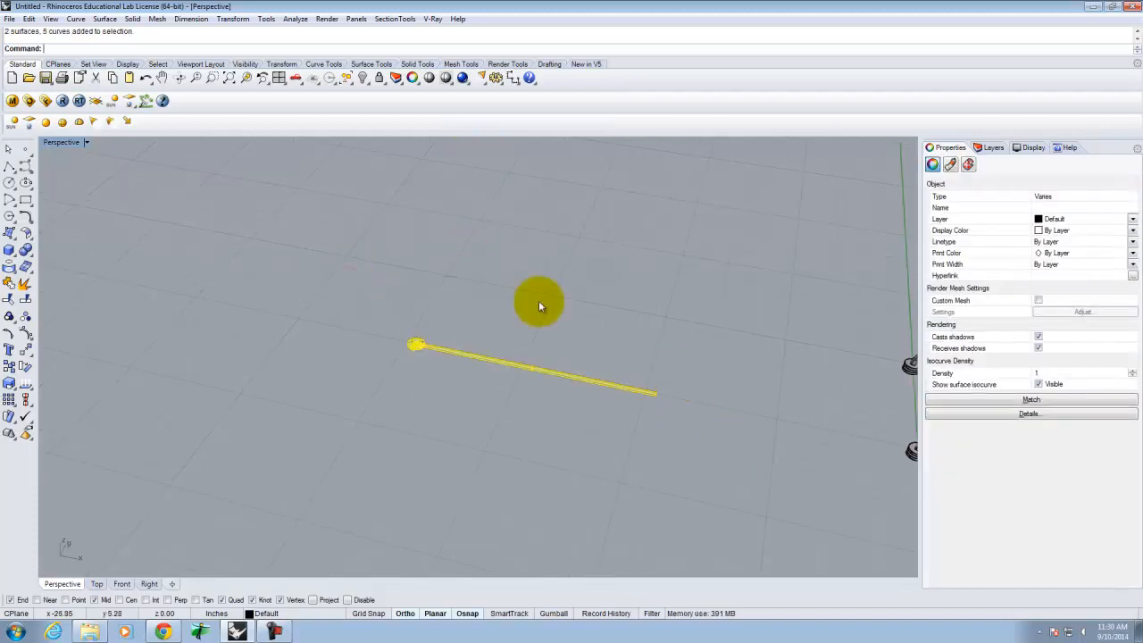
left_click(233, 19)
left_click(251, 71)
right_click_drag(756, 416, 474, 394)
scroll(465, 393, "up", 5)
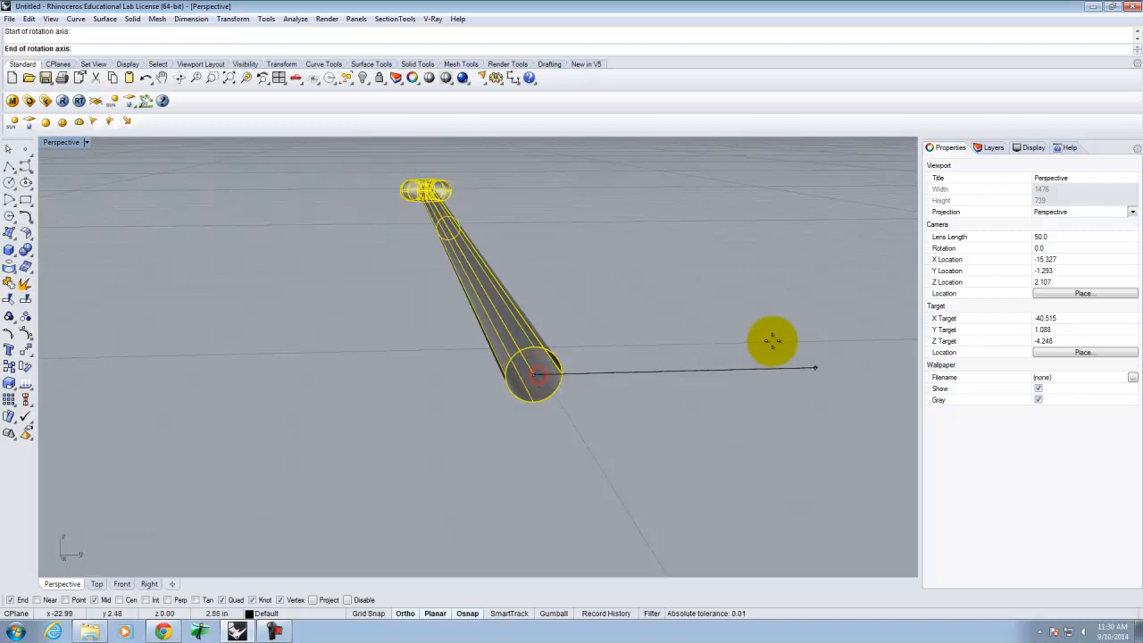
left_click(816, 348)
right_click_drag(898, 407, 625, 460)
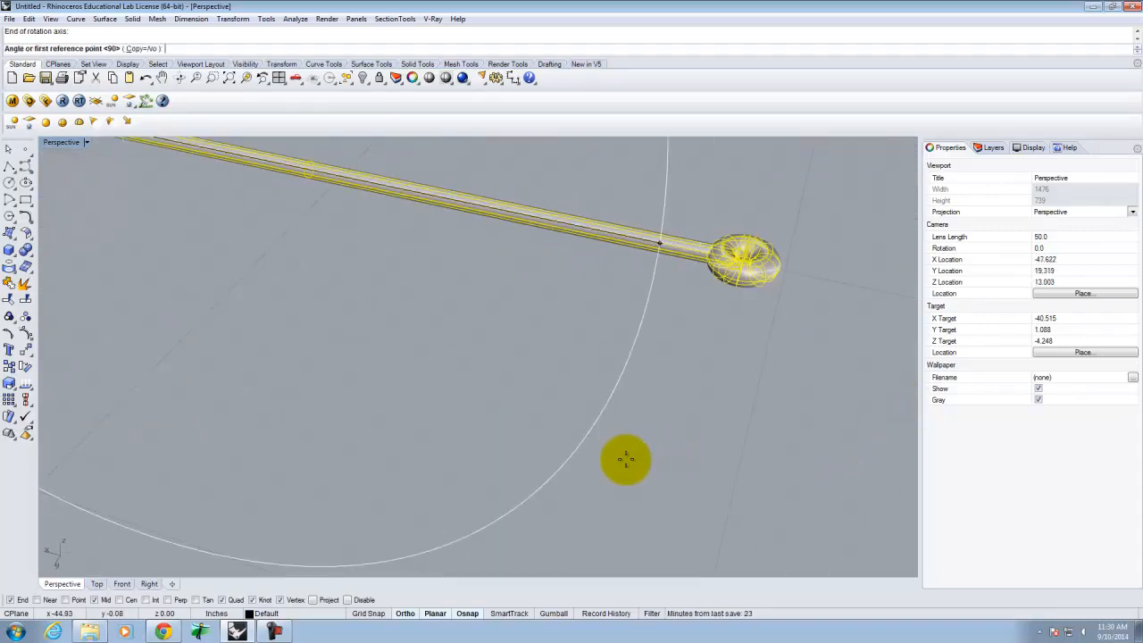
scroll(626, 460, "down", 6)
left_click(722, 442)
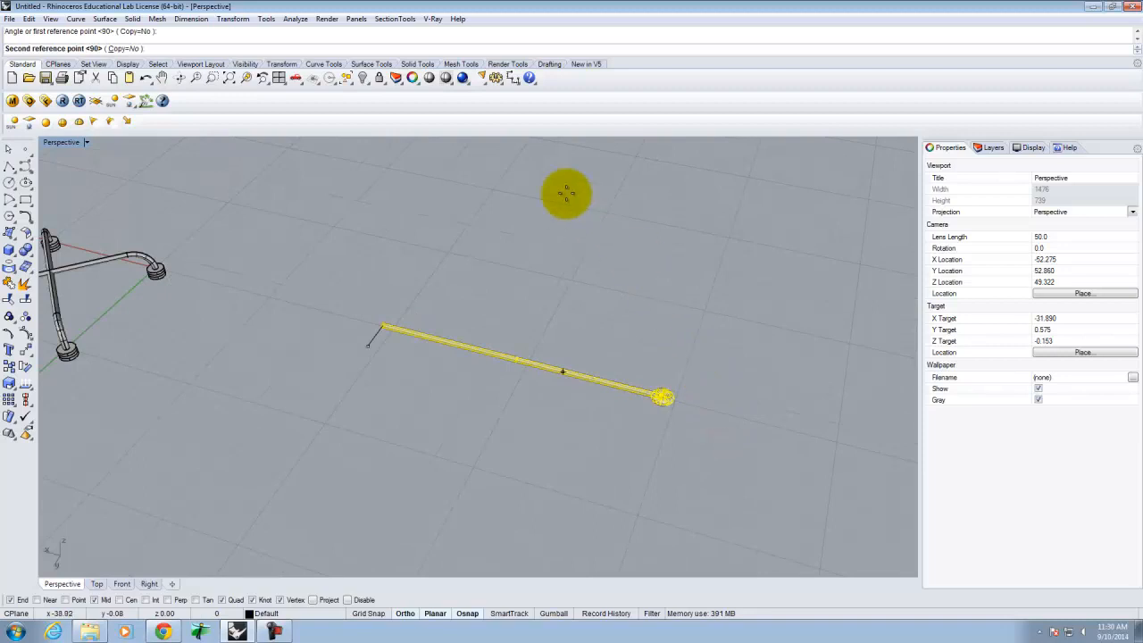
left_click(424, 189)
right_click_drag(424, 190, 515, 384)
scroll(519, 391, "up", 5)
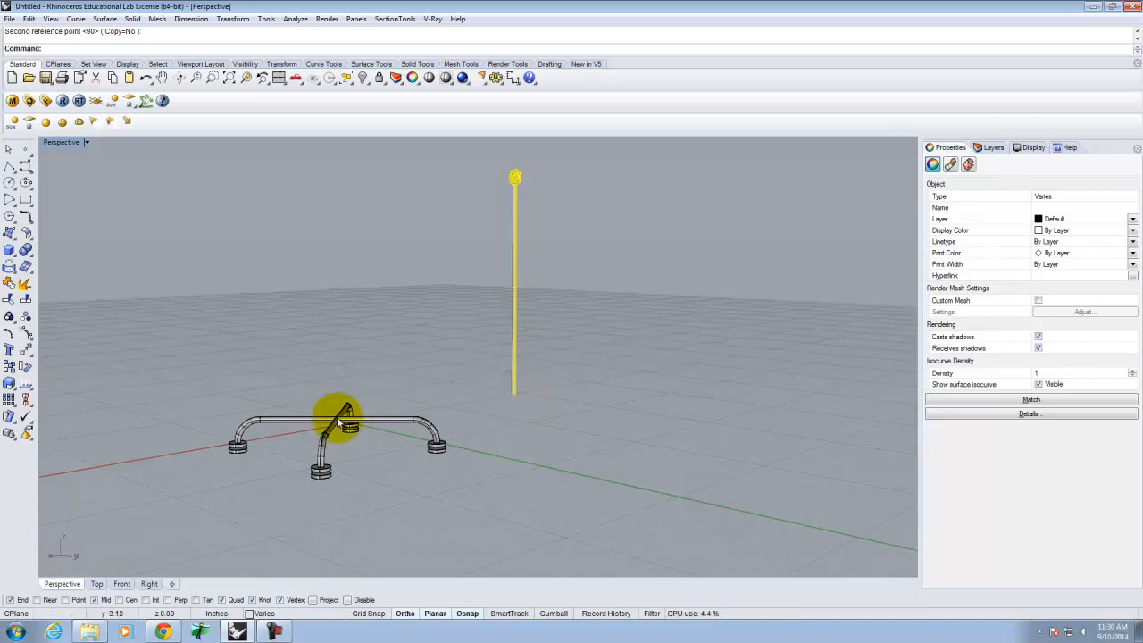
Move the upright tube and ring from the centre of the tube's lower end onto the crossing point of the two handles
right_click_drag(333, 437, 396, 421)
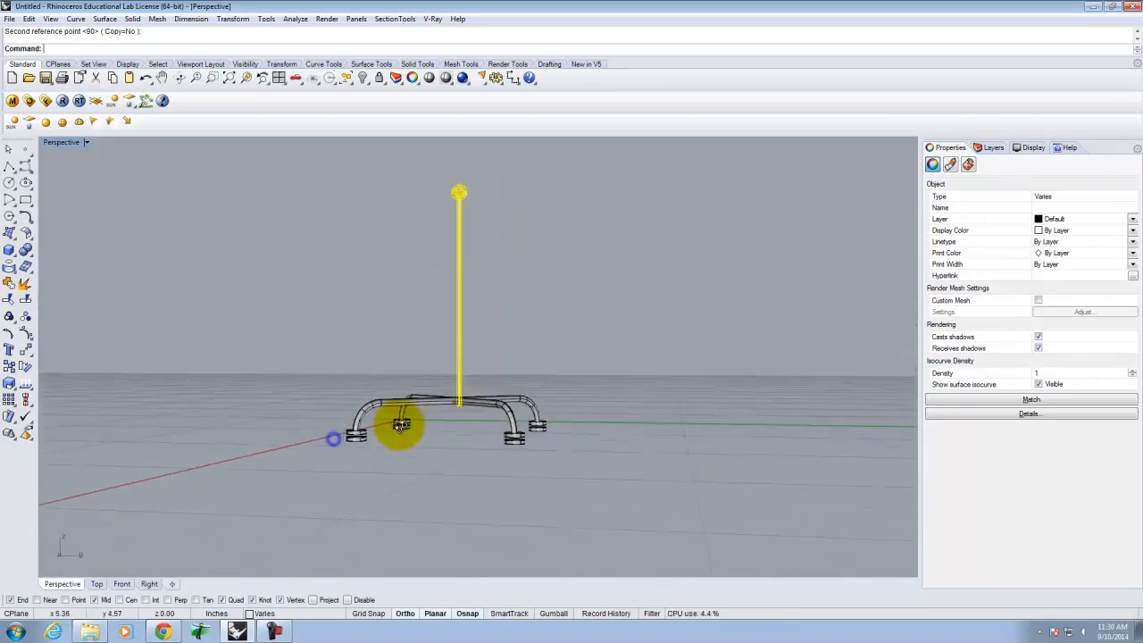
right_click_drag(464, 387, 462, 428)
right_click(462, 429)
scroll(482, 360, "up", 6)
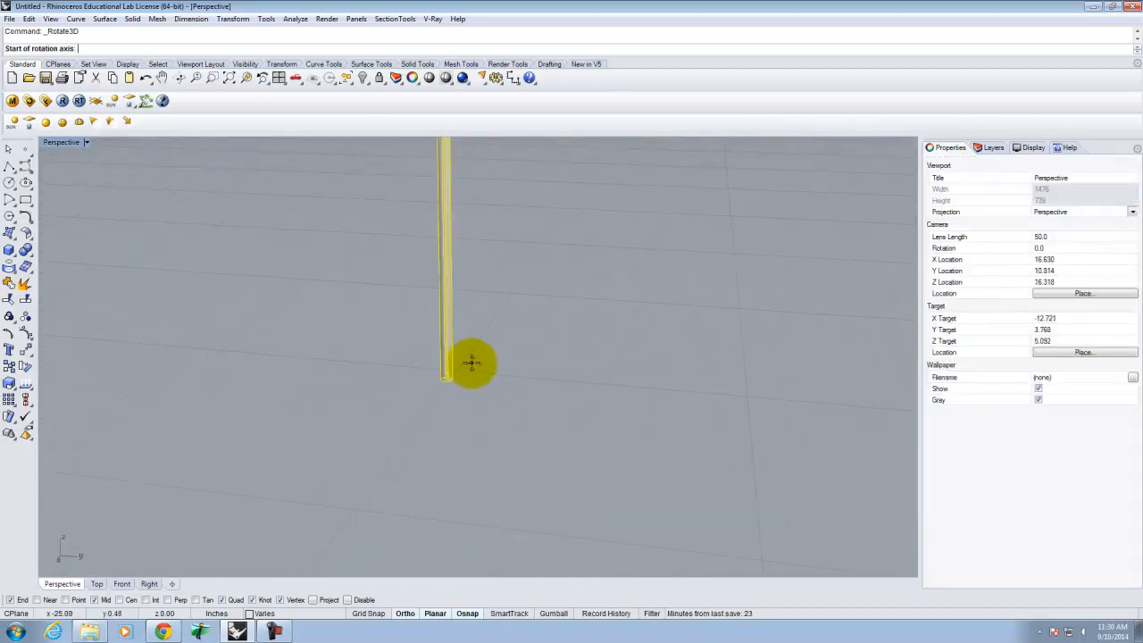
left_click(230, 20)
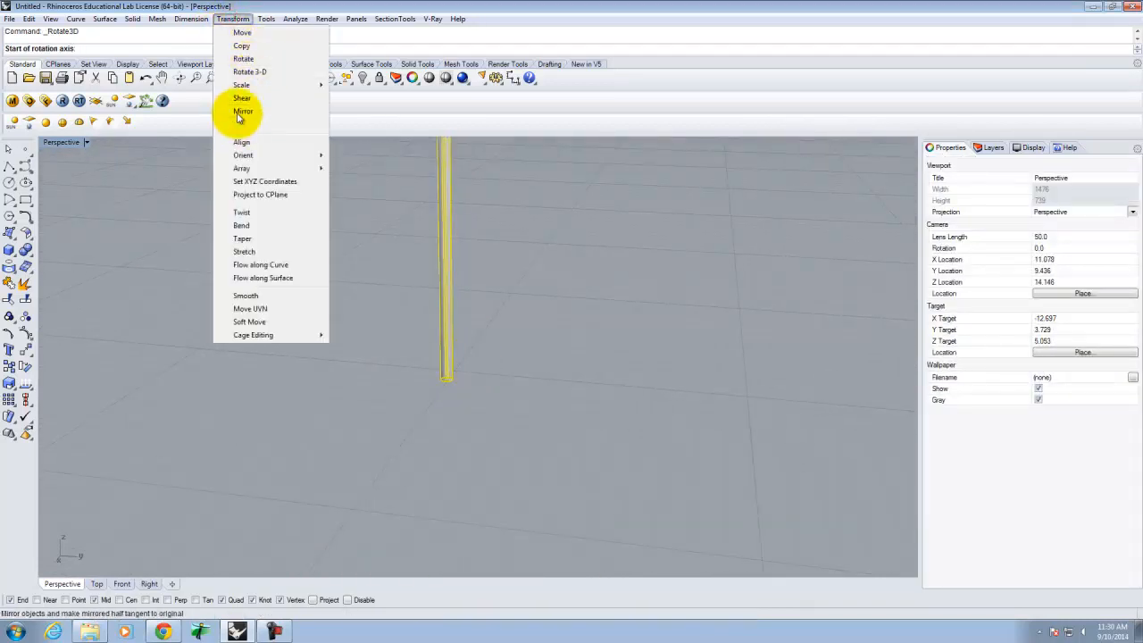
left_click(248, 33)
scroll(449, 375, "up", 8)
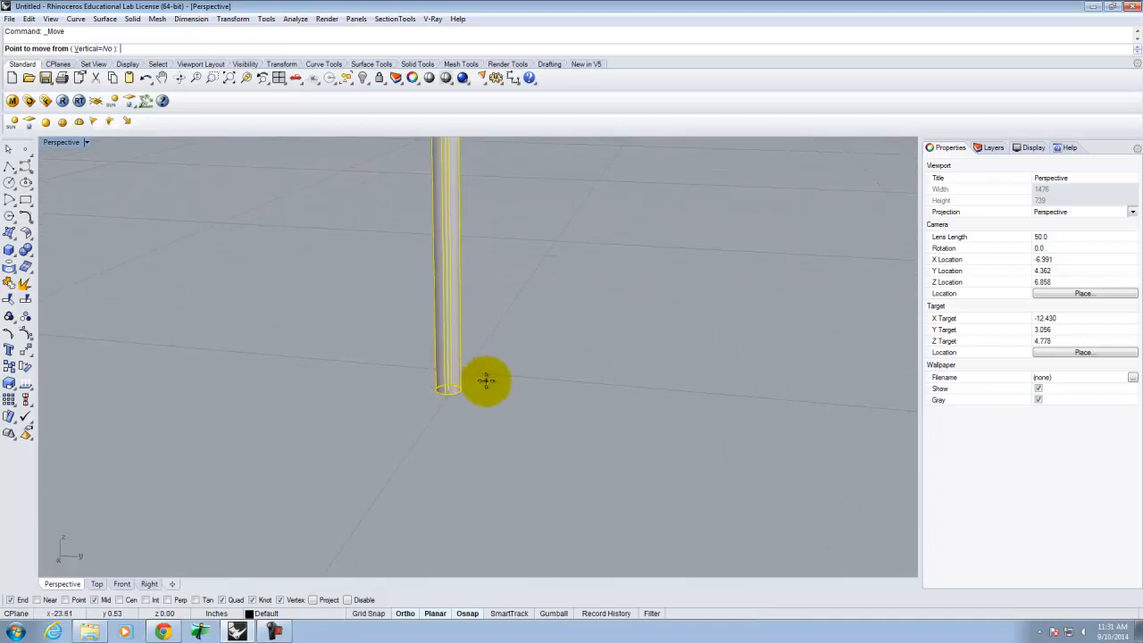
left_click(438, 391)
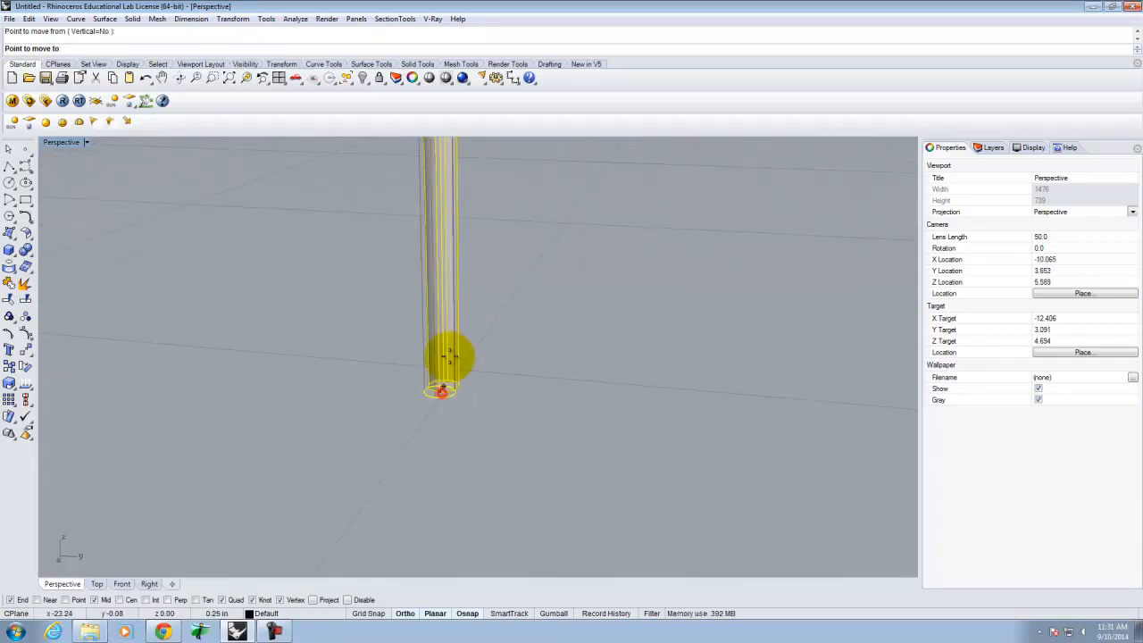
scroll(485, 233, "down", 10)
scroll(461, 447, "up", 10)
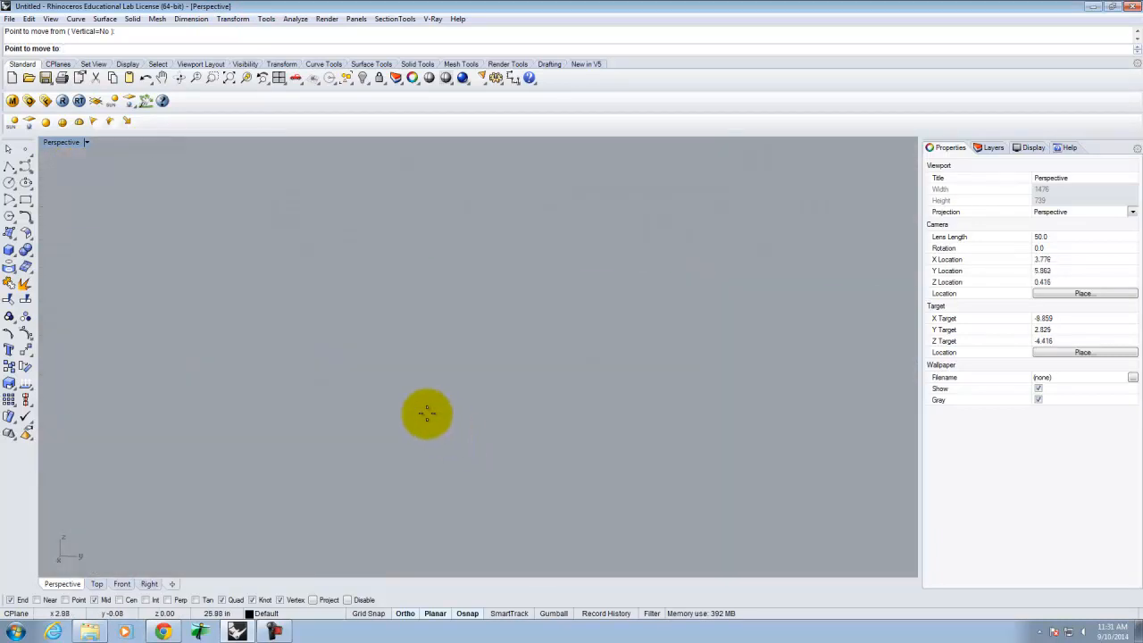
left_click(326, 303)
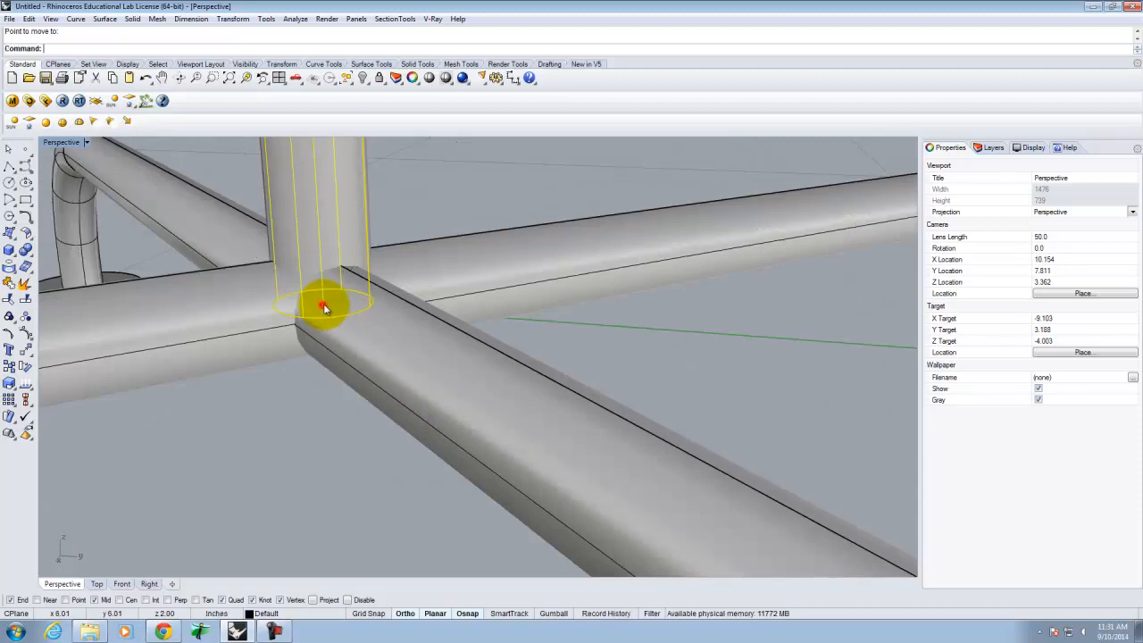
scroll(485, 235, "down", 10)
scroll(485, 332, "up", 5)
right_click_drag(475, 346, 556, 253)
scroll(467, 281, "up", 5)
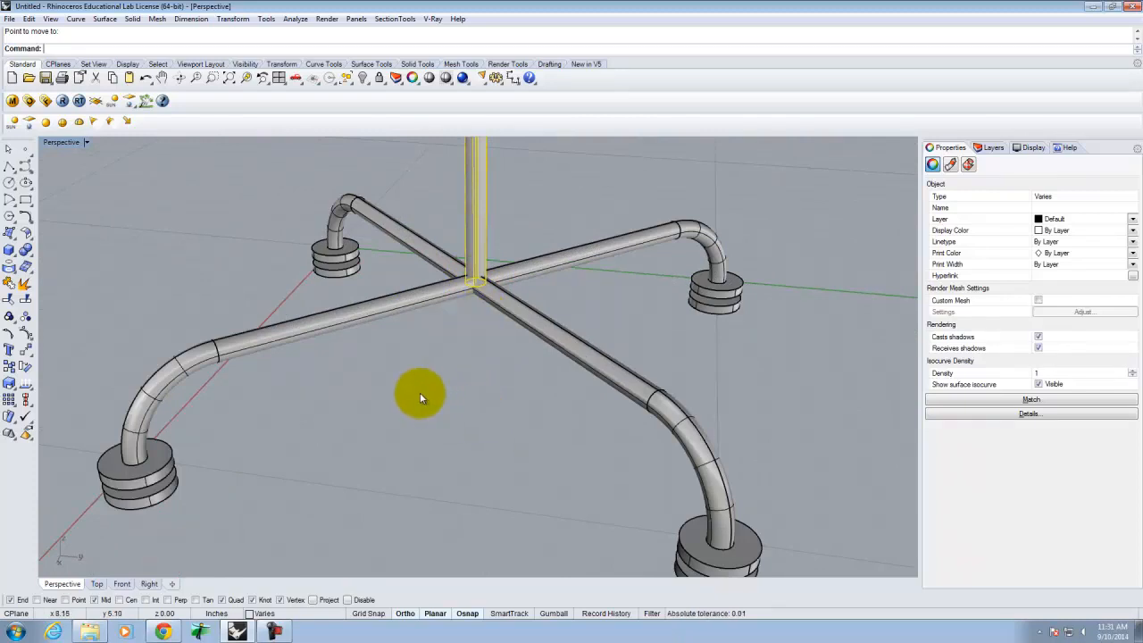
double_click(63, 142)
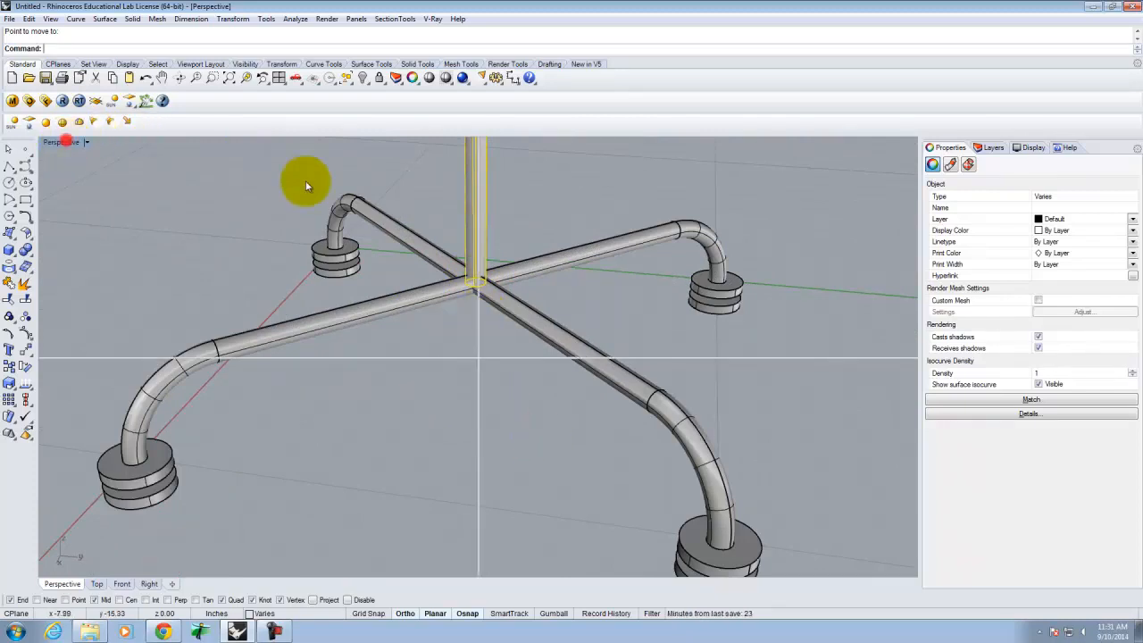
scroll(393, 472, "up", 10)
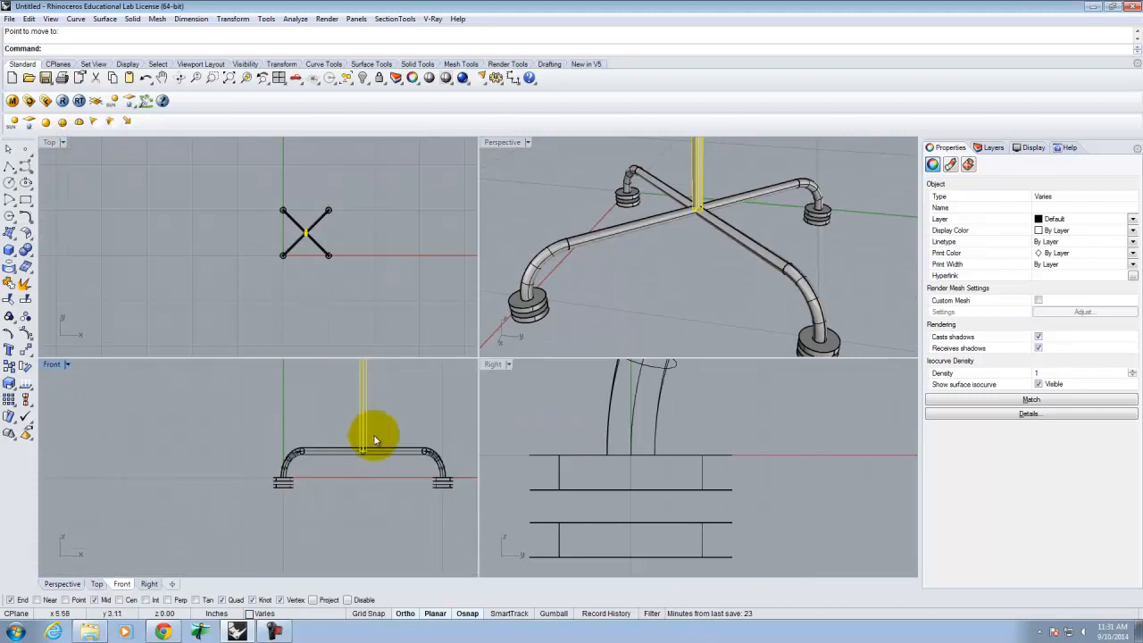
scroll(319, 354, "down", 2)
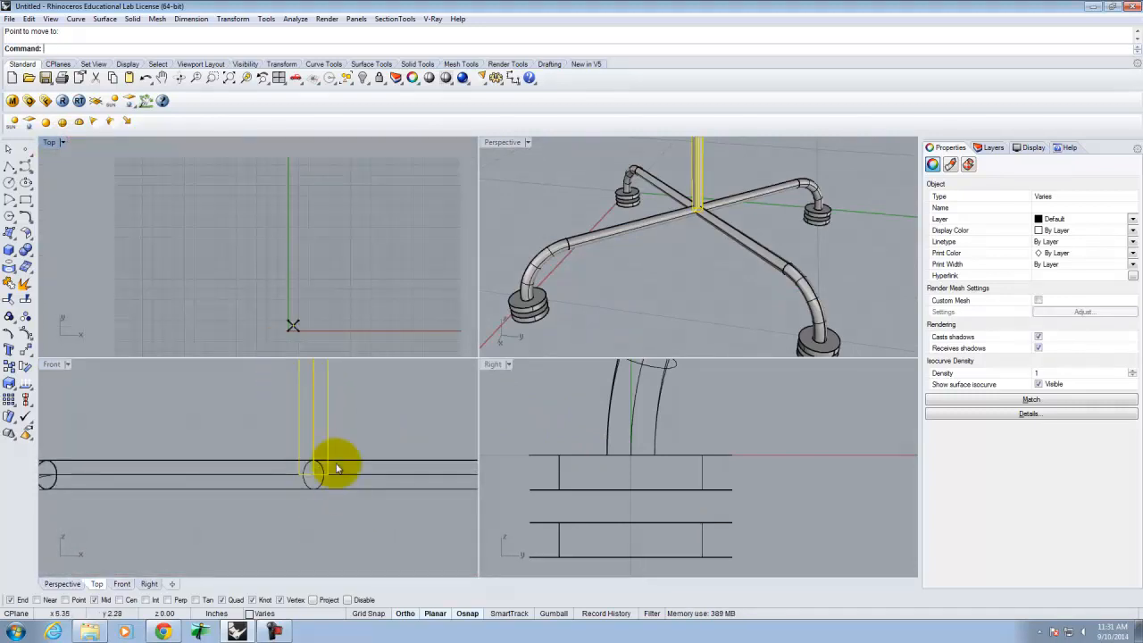
scroll(362, 425, "down", 5)
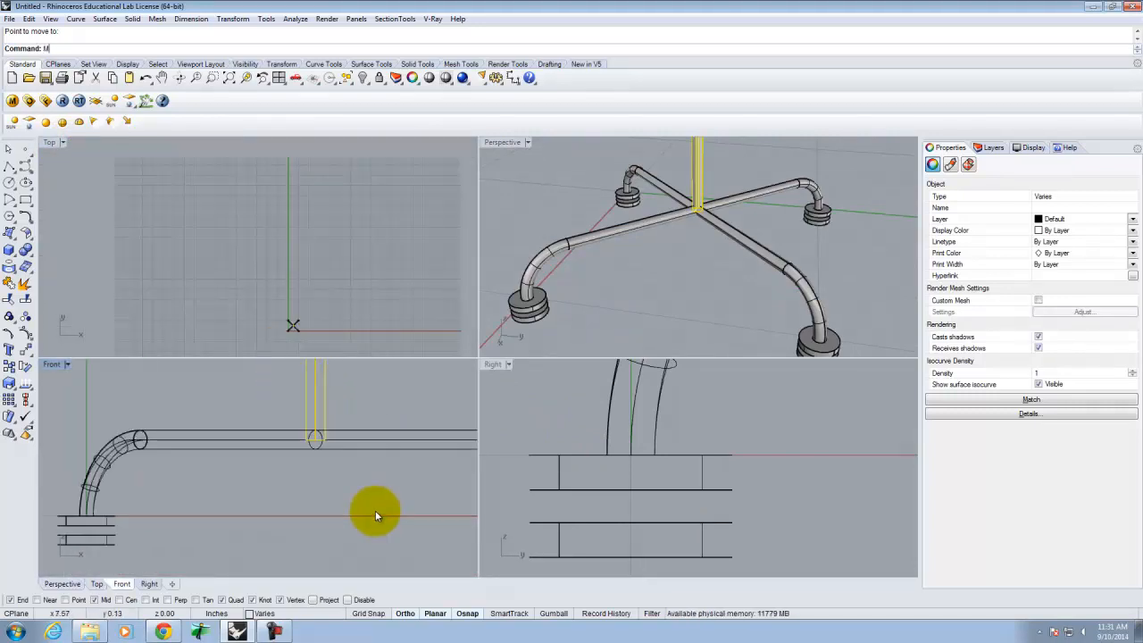
key("Return")
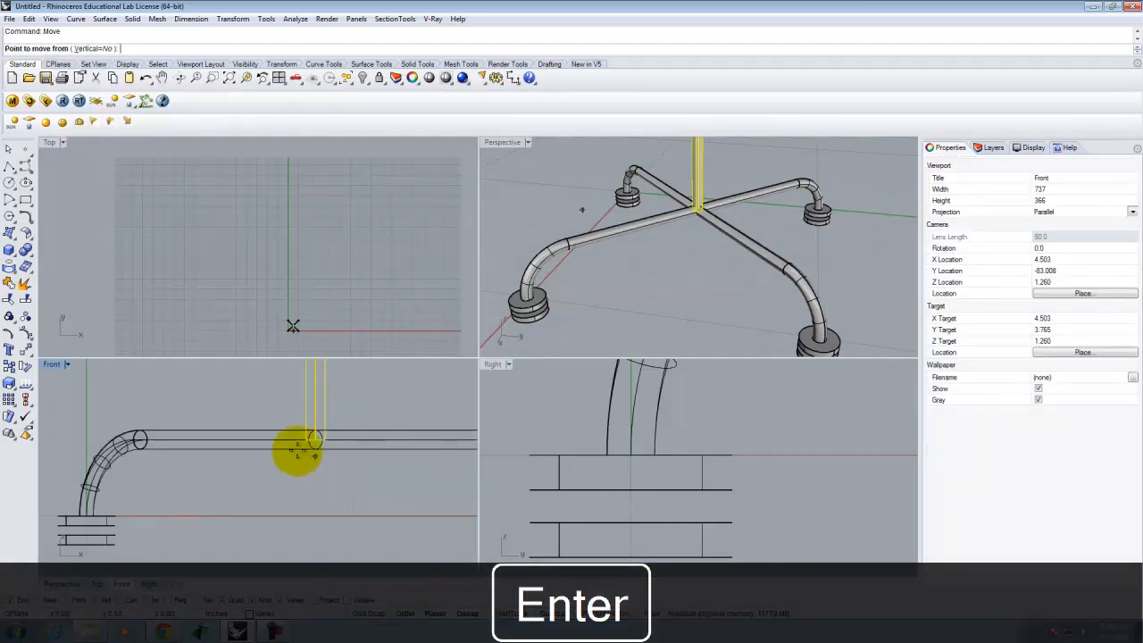
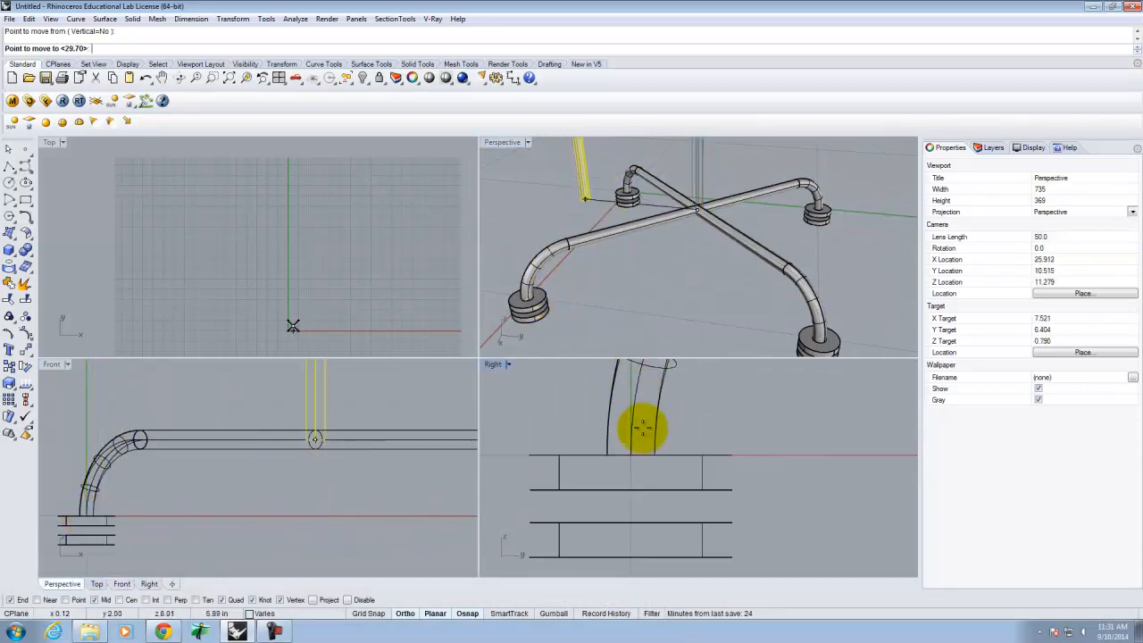
scroll(625, 465, "down", 4)
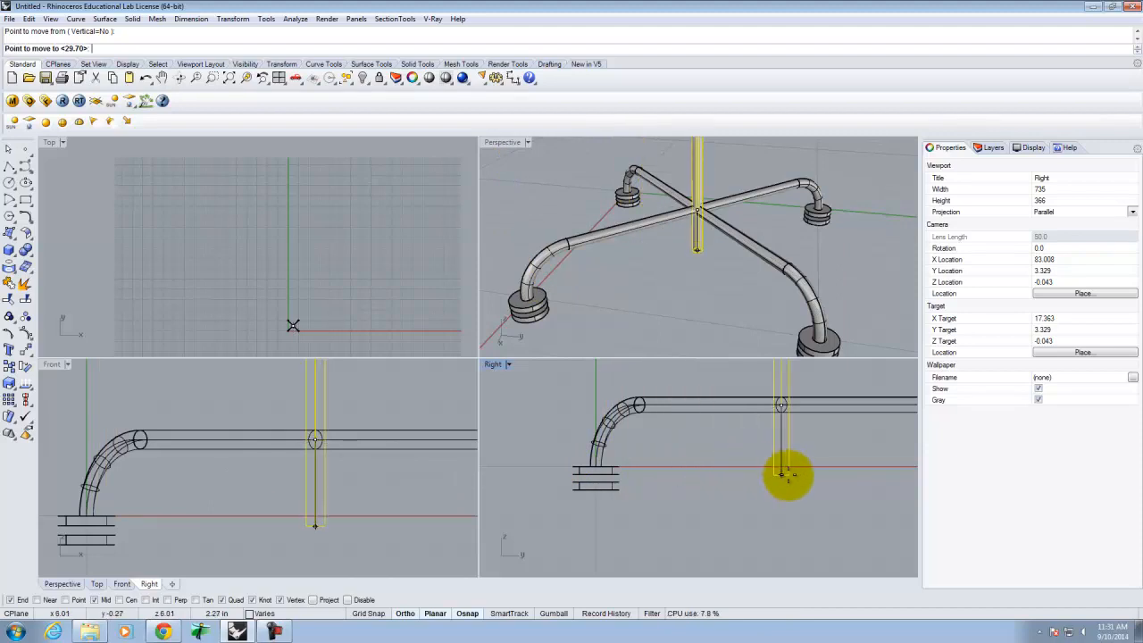
key("Escape")
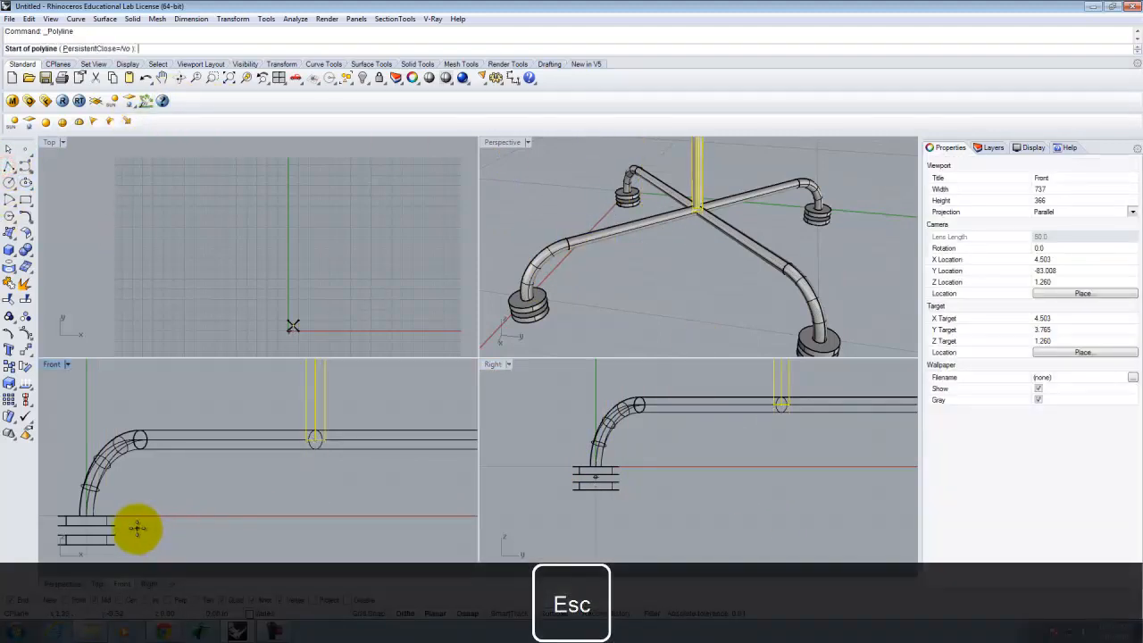
Draw a straight polyline joining the centres of the upper discs' lower edges on the two diagonally opposite feet of one handle
scroll(134, 528, "up", 5)
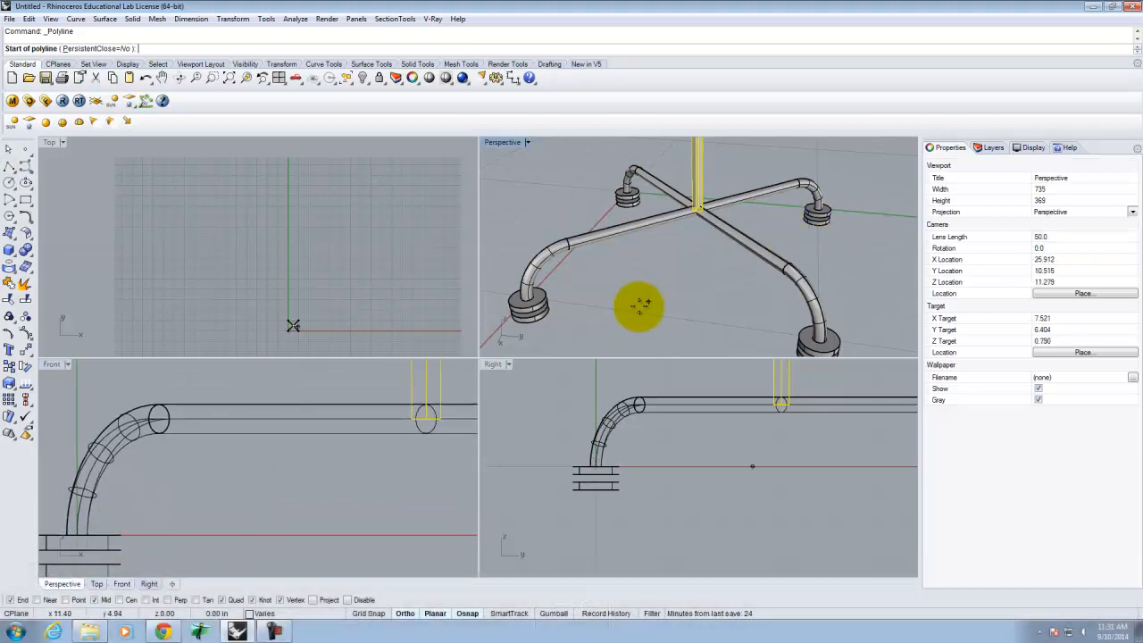
scroll(519, 316, "up", 6)
right_click_drag(684, 313, 668, 263)
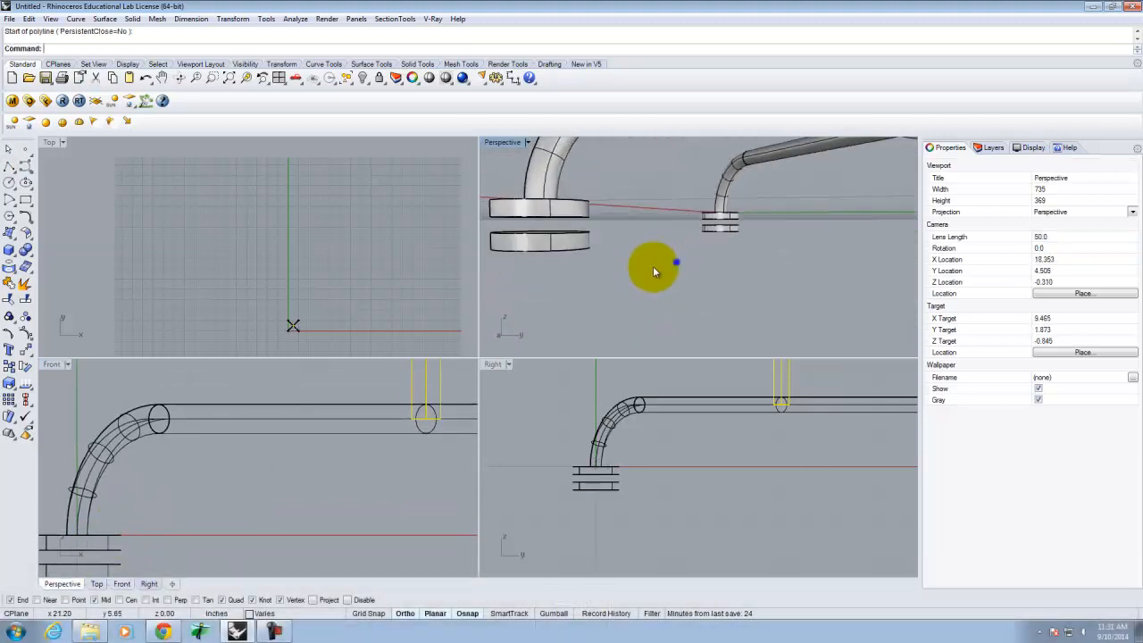
scroll(542, 223, "up", 3)
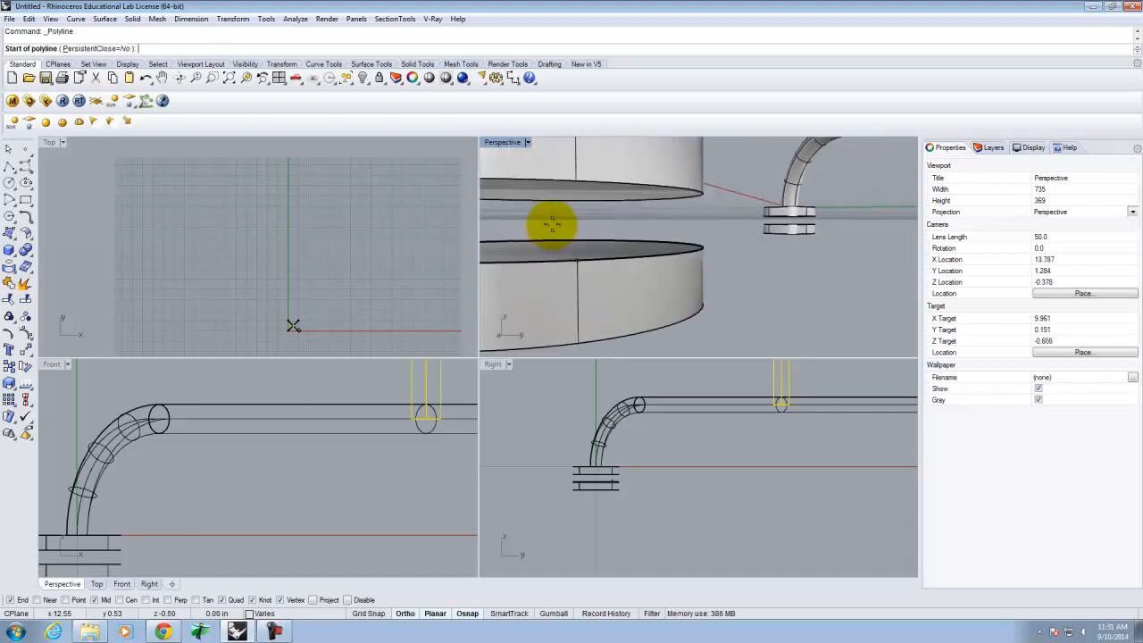
scroll(539, 220, "down", 1)
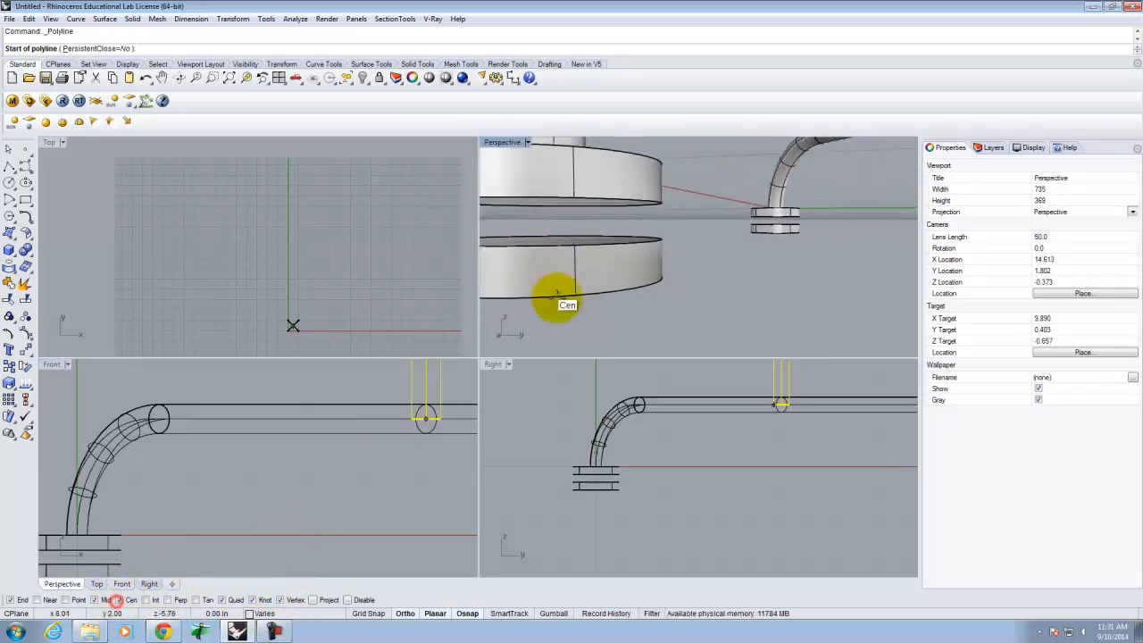
scroll(643, 207, "down", 2)
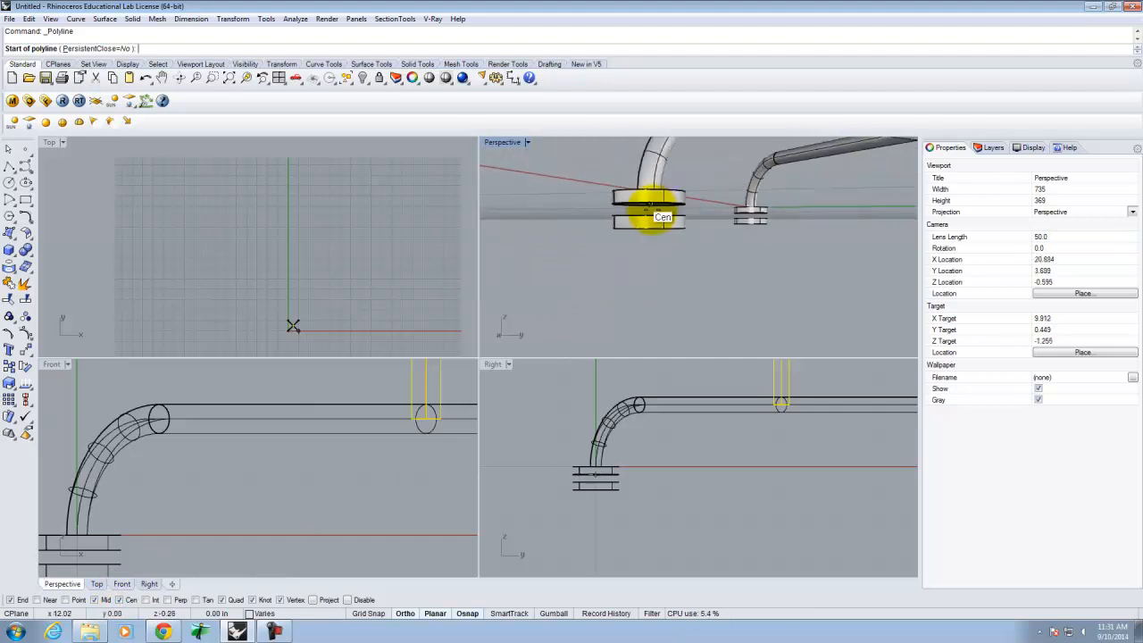
left_click(651, 210)
scroll(528, 219, "down", 10)
scroll(817, 228, "up", 7)
right_click_drag(826, 261, 636, 206)
scroll(804, 250, "up", 4)
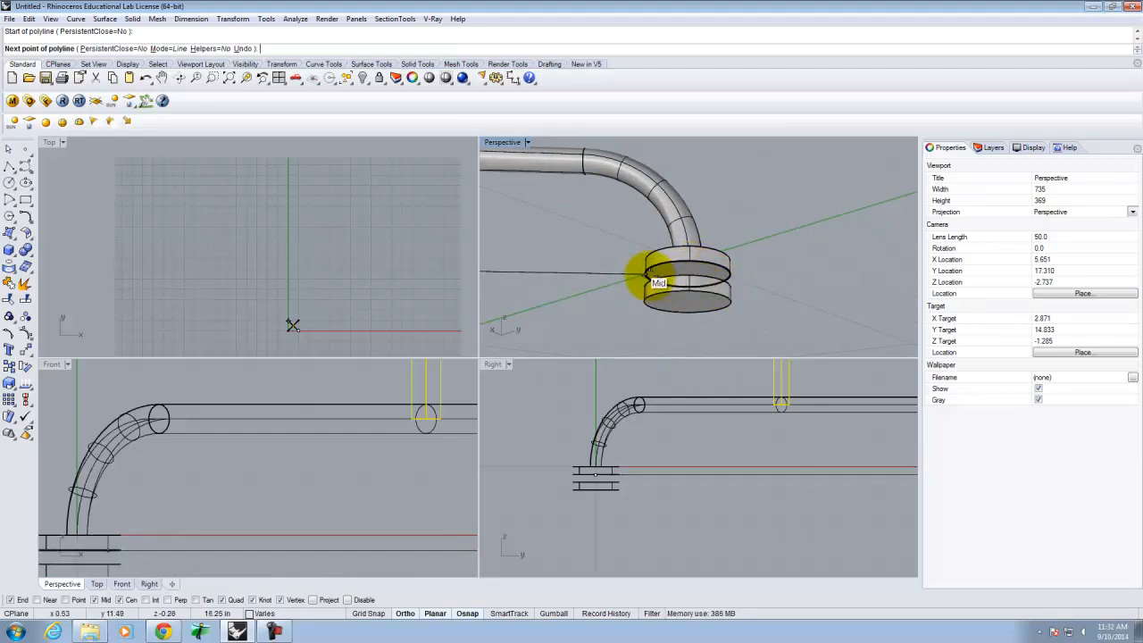
scroll(650, 276, "up", 3)
left_click(649, 274)
right_click(689, 276)
scroll(805, 257, "down", 3)
right_click_drag(693, 188, 740, 272)
scroll(739, 271, "down", 6)
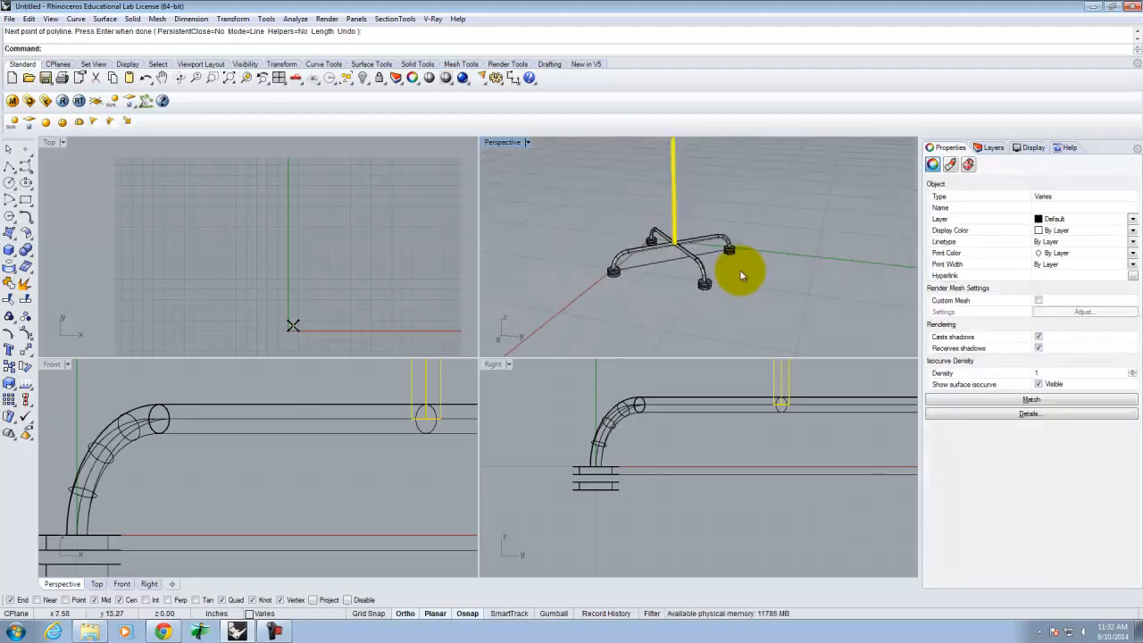
Move the vertical pole straight down from its base centre at the tube crossing to the floor-level diagonal line between the feet
scroll(686, 243, "up", 4)
scroll(719, 301, "up", 3)
key("Return")
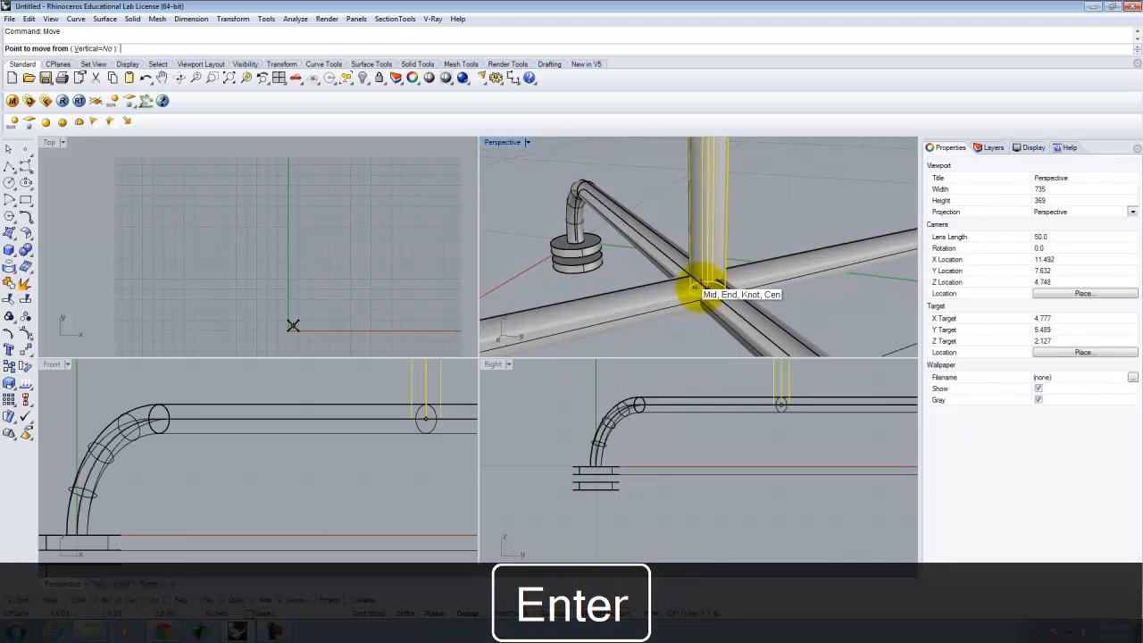
left_click(706, 291)
scroll(706, 288, "down", 4)
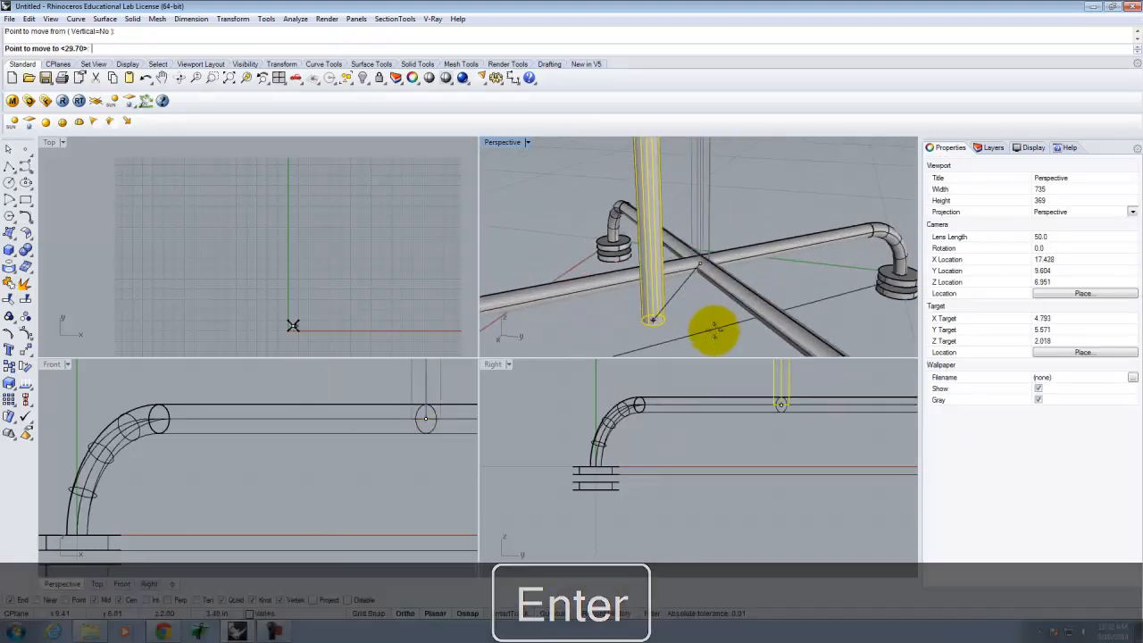
left_click(705, 333)
left_click(757, 194)
Trim off the pole's lower end beneath the tube crossing, using one of the crossing leg tubes as the cutting object
right_click_drag(826, 310, 663, 321)
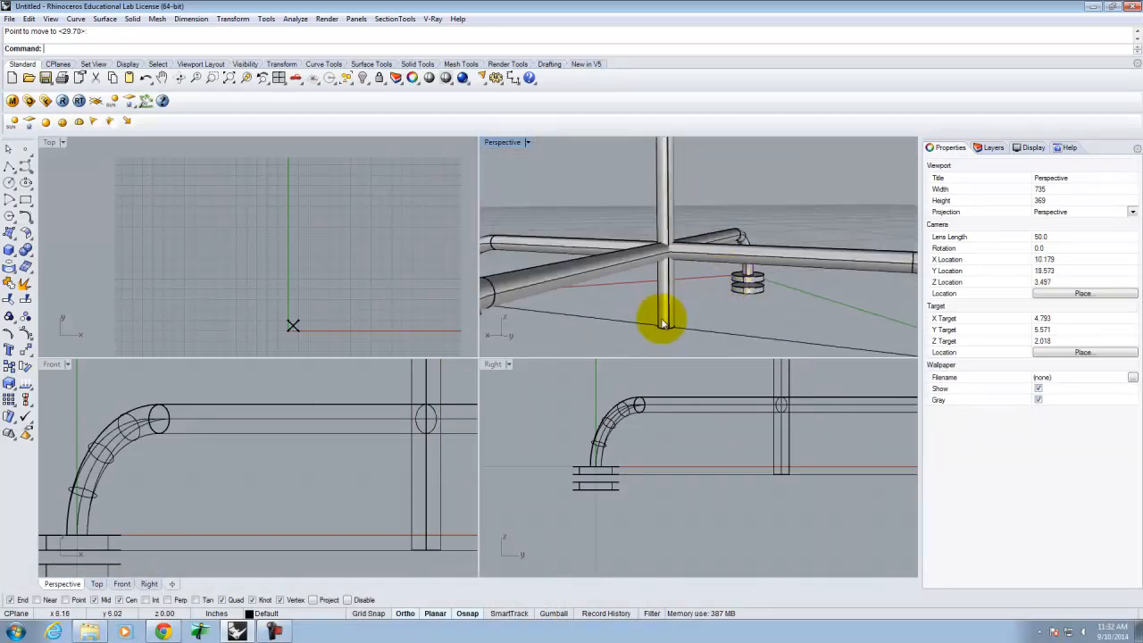
type("Trim")
key("Return")
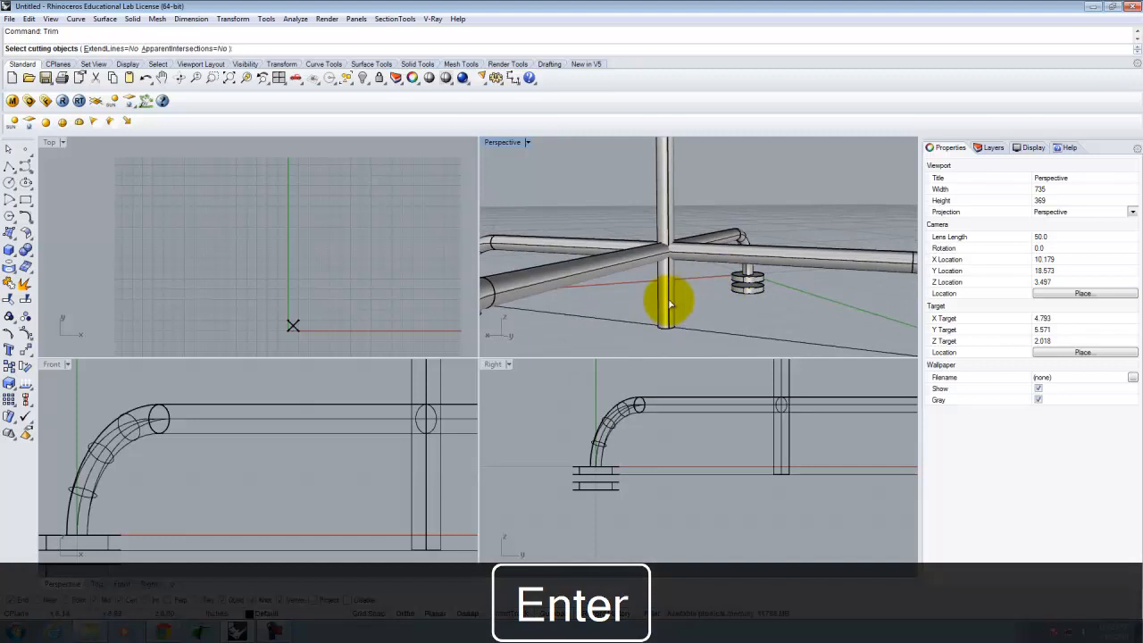
left_click(644, 256)
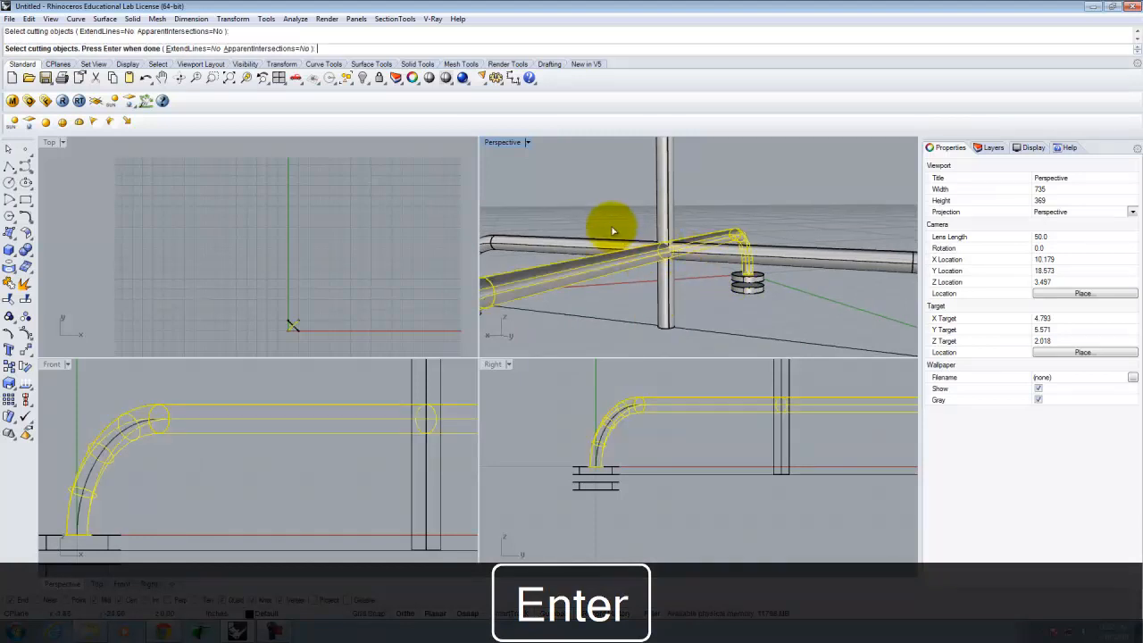
key("Return")
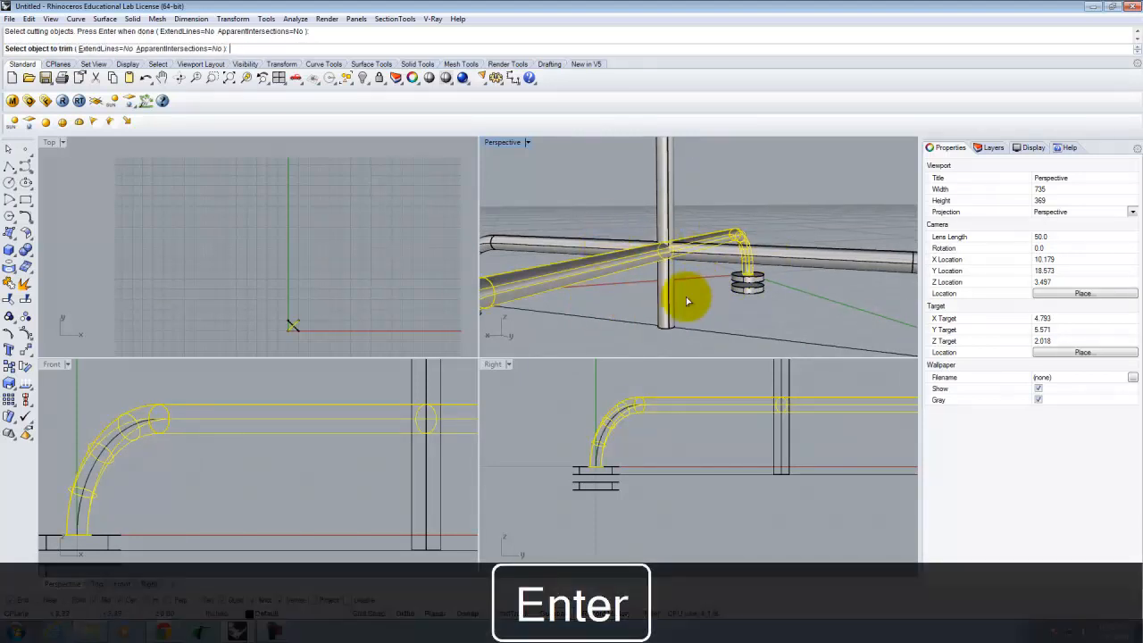
left_click(670, 301)
right_click_drag(707, 270, 659, 230)
scroll(661, 276, "up", 8)
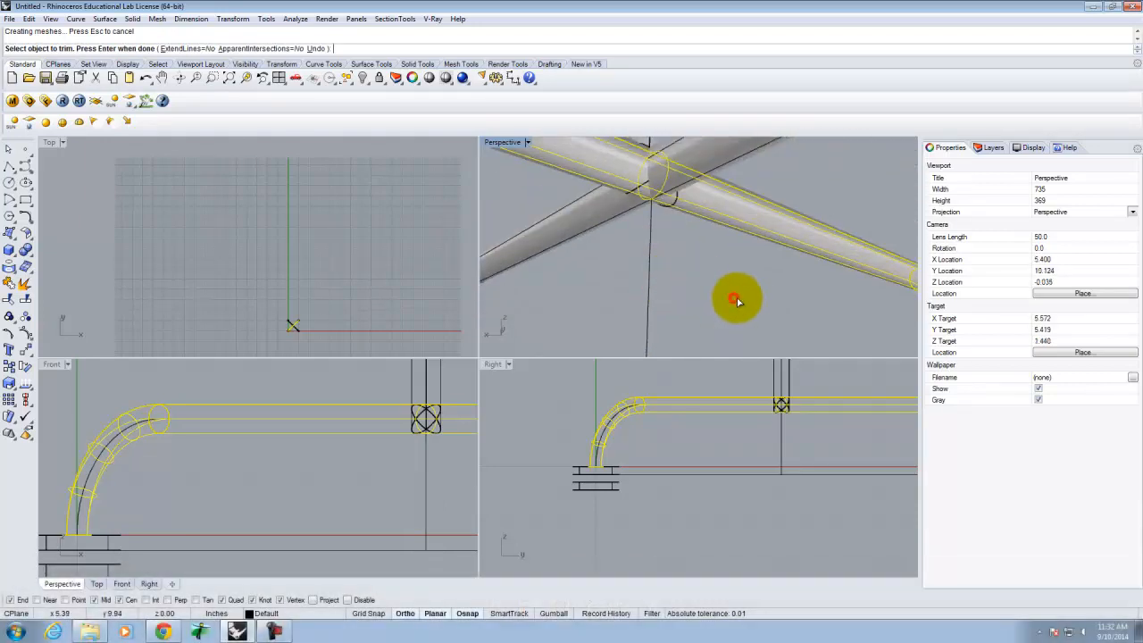
key("Escape")
Draw a straight 6' polyline in the negative X direction from the centre of the small circle inside the pole's top ring
scroll(738, 281, "down", 5)
right_click_drag(679, 219, 943, 250)
scroll(890, 284, "down", 8)
right_click_drag(891, 285, 842, 267)
scroll(694, 344, "down", 5)
scroll(723, 230, "up", 8)
scroll(723, 250, "up", 10)
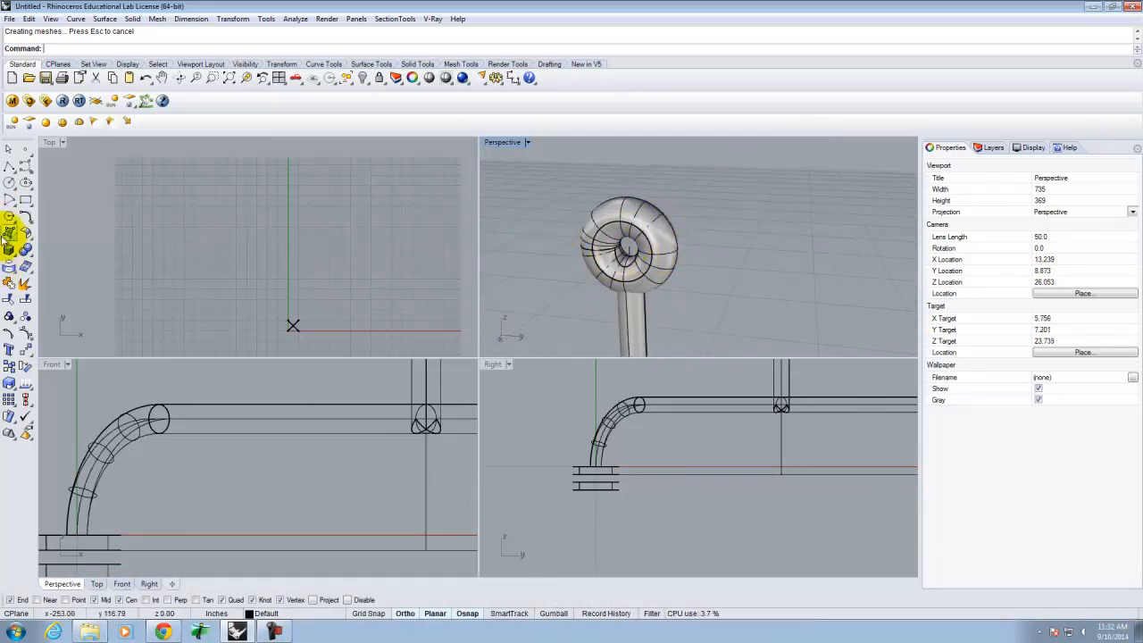
left_click(8, 167)
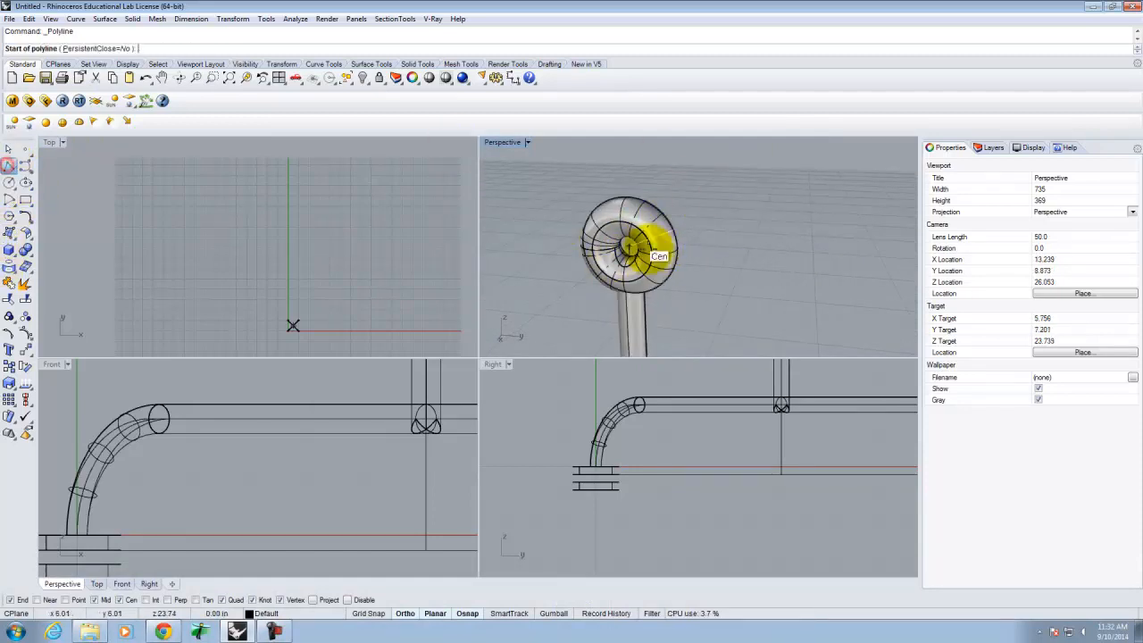
left_click(631, 251)
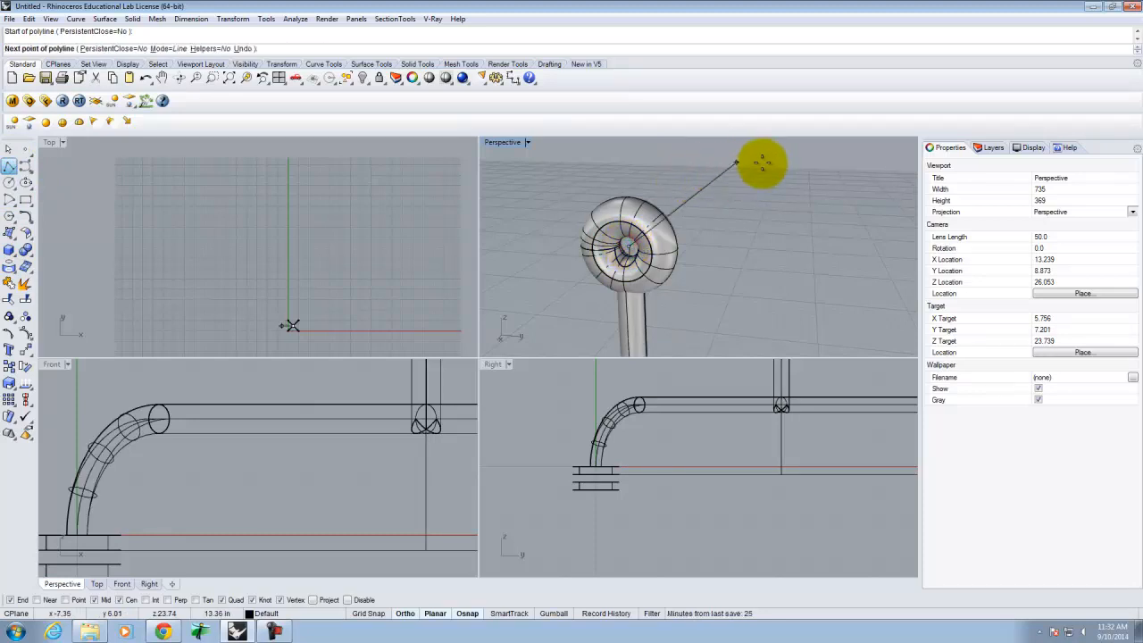
type("6'")
key("Return")
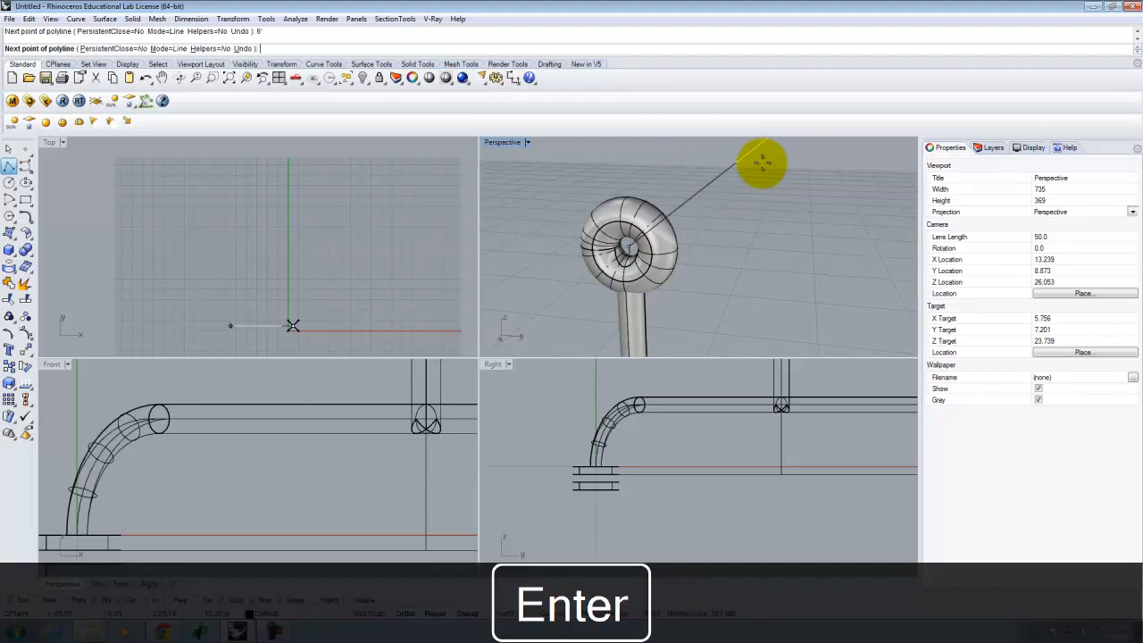
scroll(762, 161, "down", 5)
key("Return")
Sweep the small circle inside the ring along the 6' line with Sweep 1 Rail, keeping Freeform style and Do not simplify
scroll(680, 256, "up", 8)
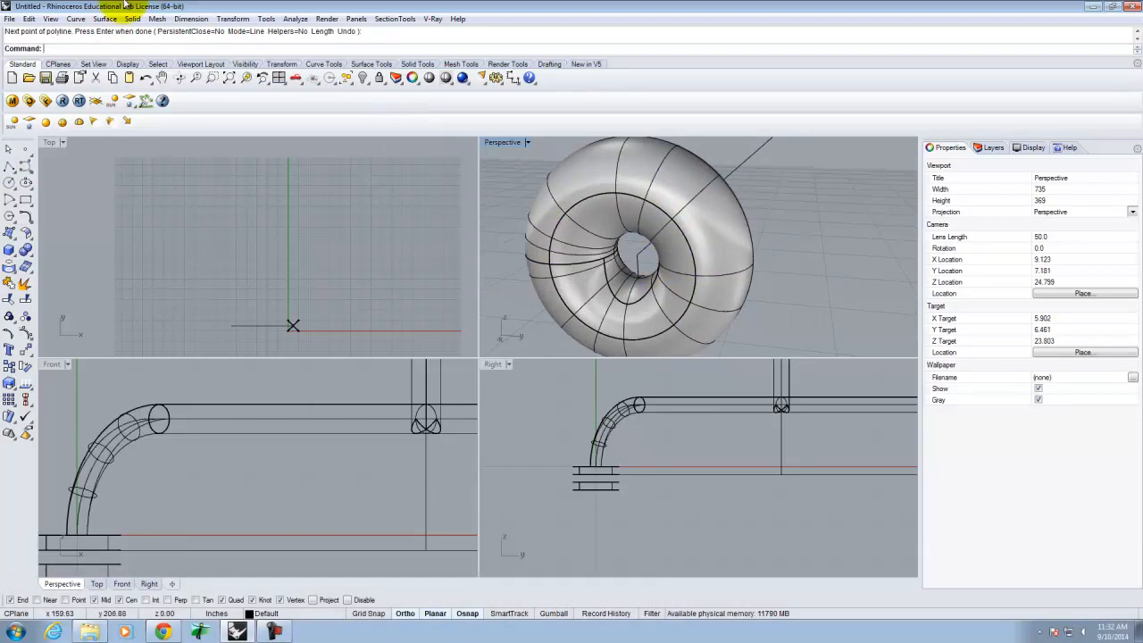
left_click(105, 19)
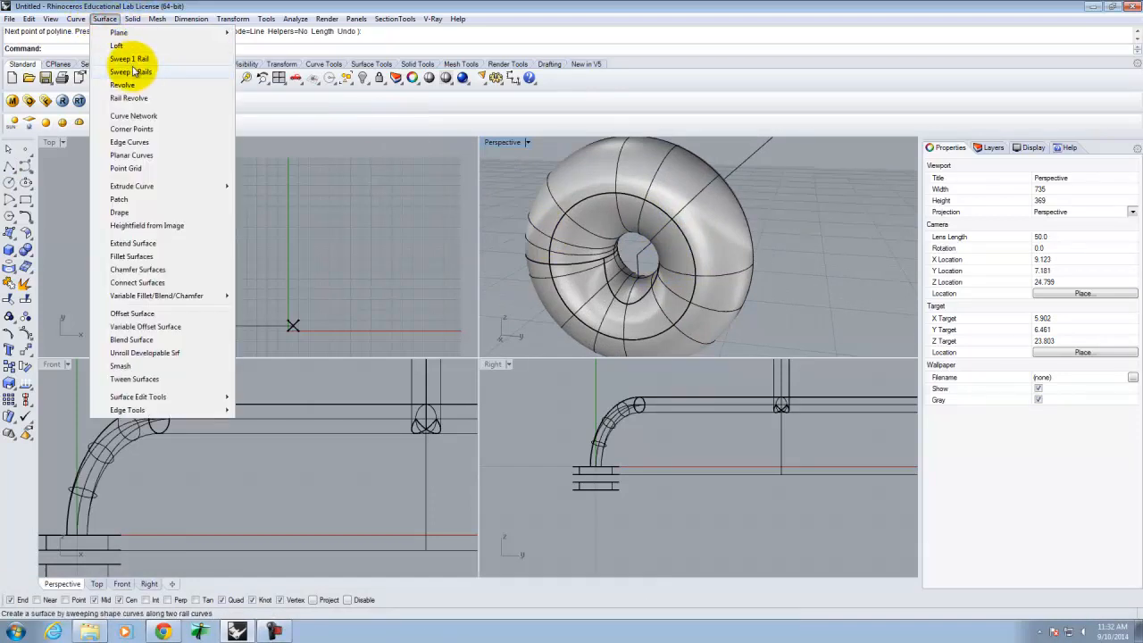
left_click(132, 59)
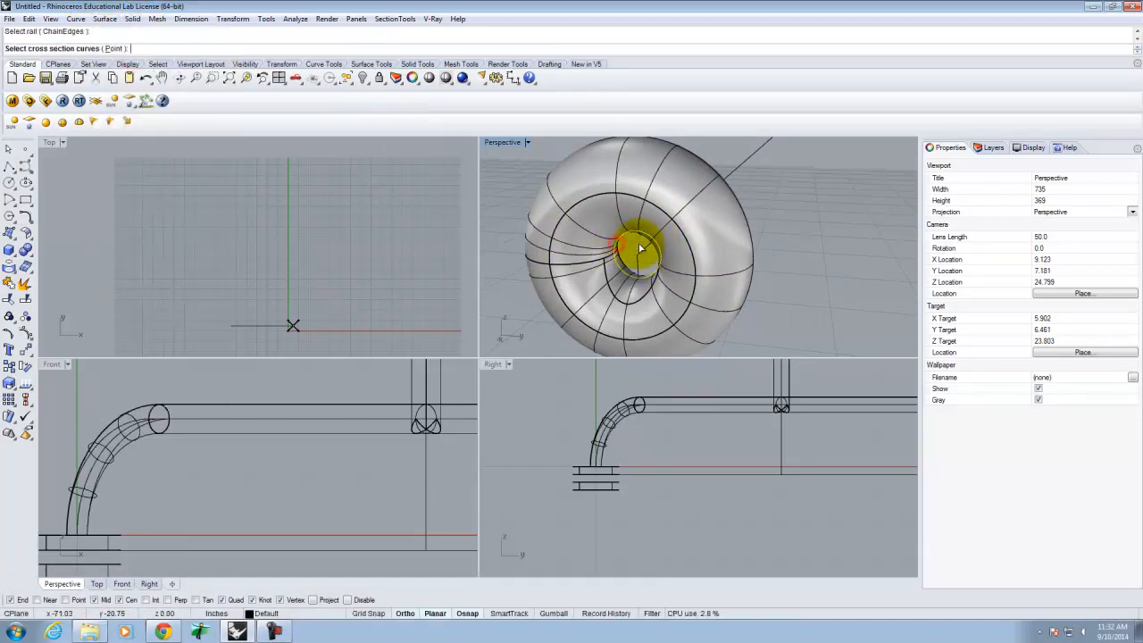
key("Escape")
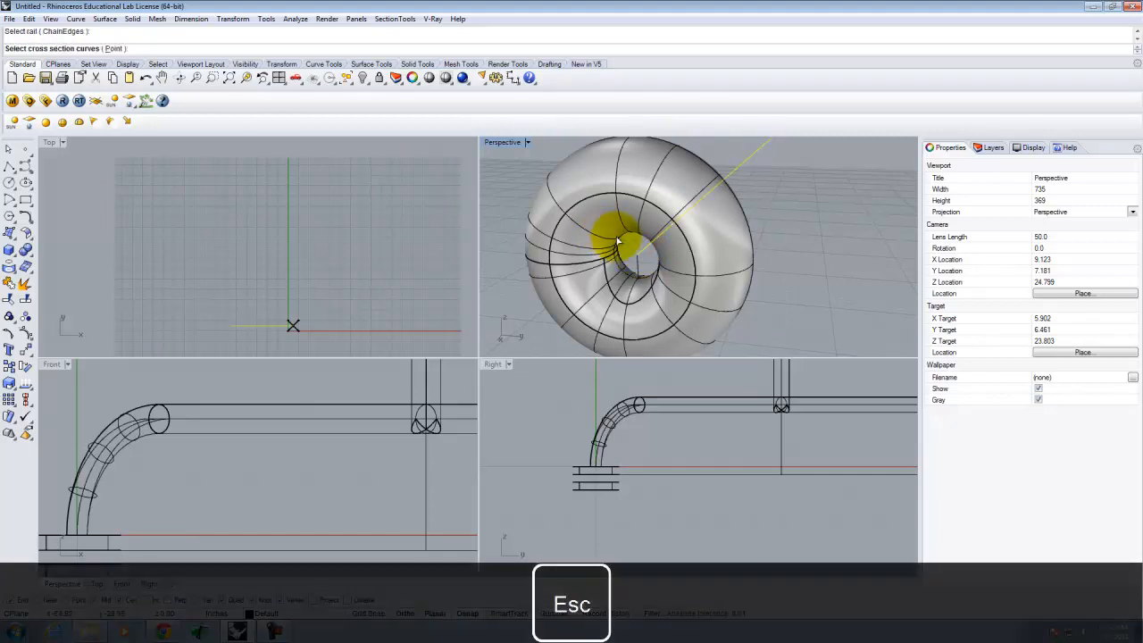
left_click(617, 241)
key("Return")
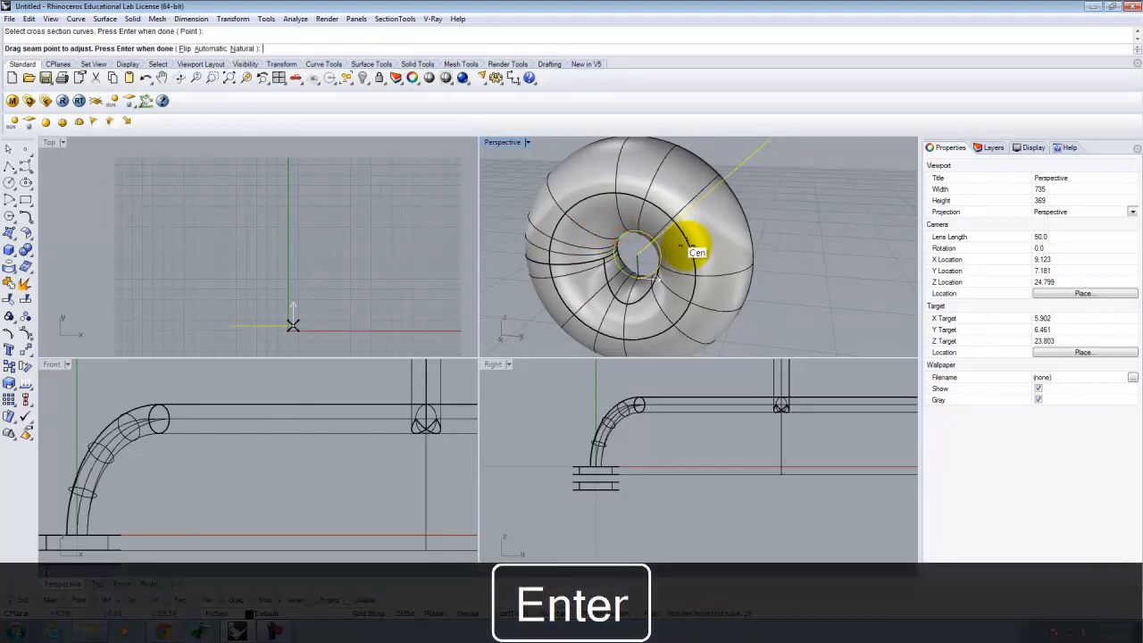
key("Return")
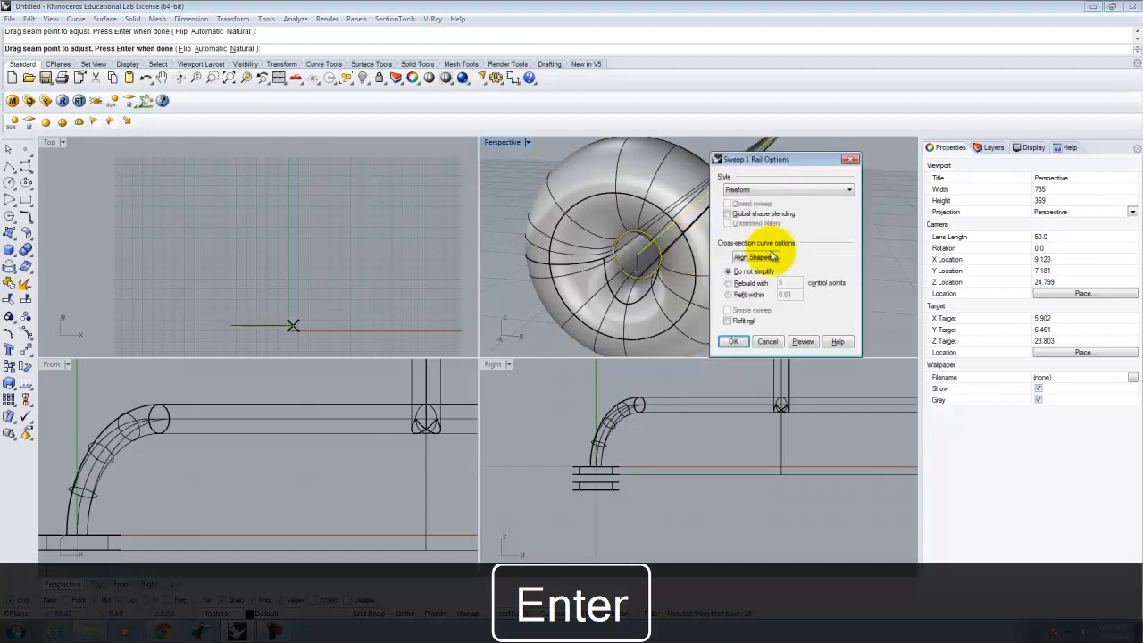
left_click(739, 339)
scroll(643, 263, "down", 10)
right_click_drag(830, 241, 869, 129)
scroll(718, 257, "down", 8)
scroll(717, 252, "down", 5)
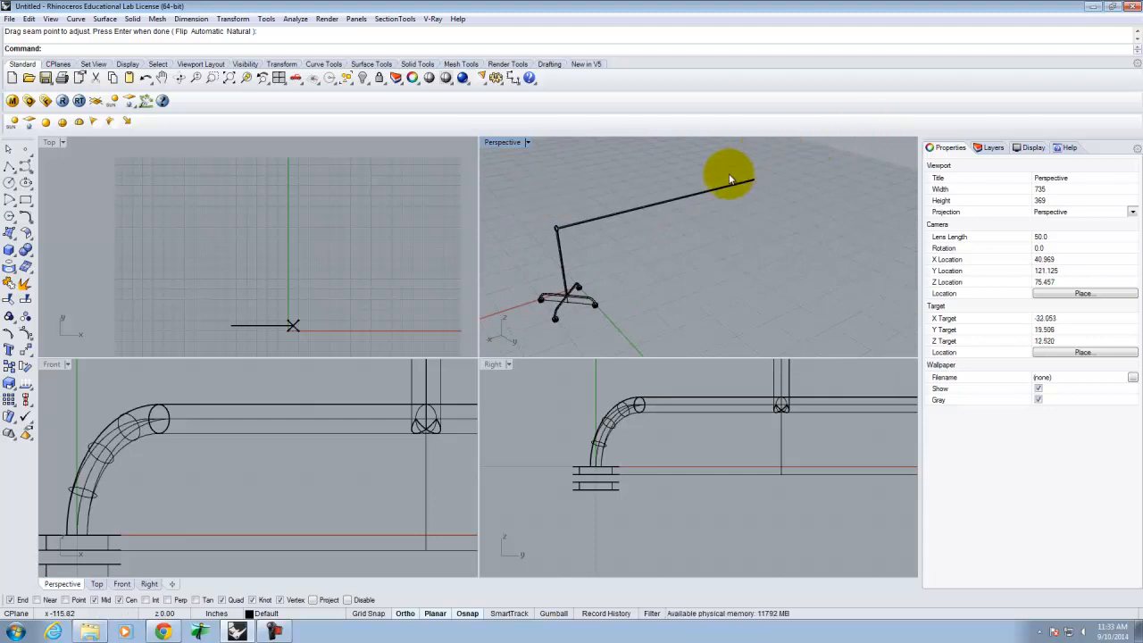
right_click_drag(572, 315, 694, 259)
scroll(669, 297, "up", 15)
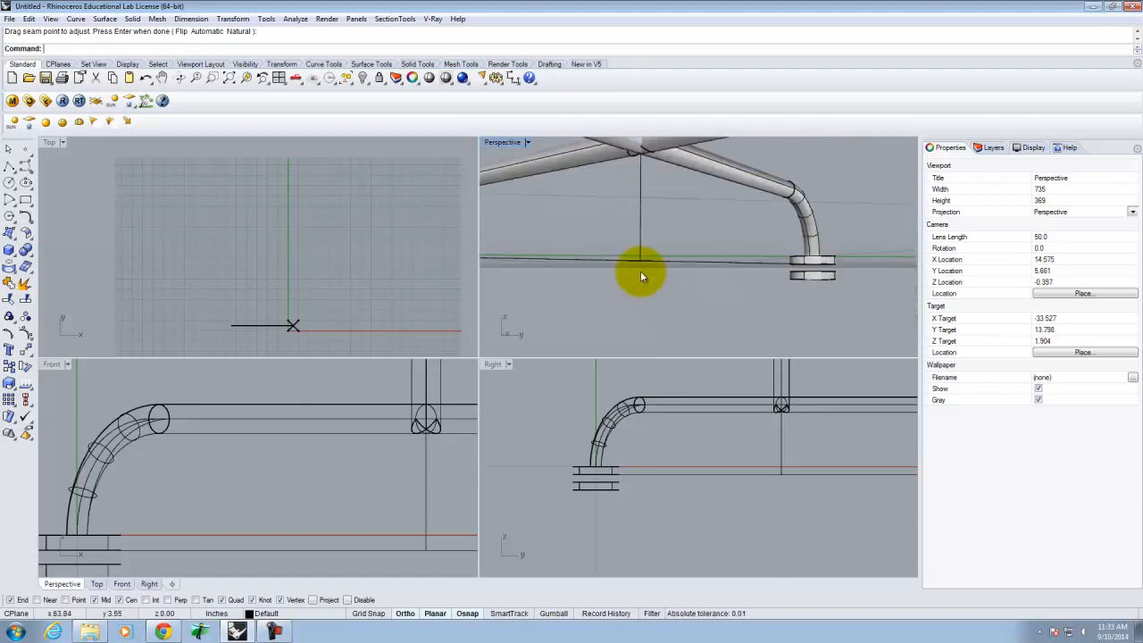
left_click(641, 266)
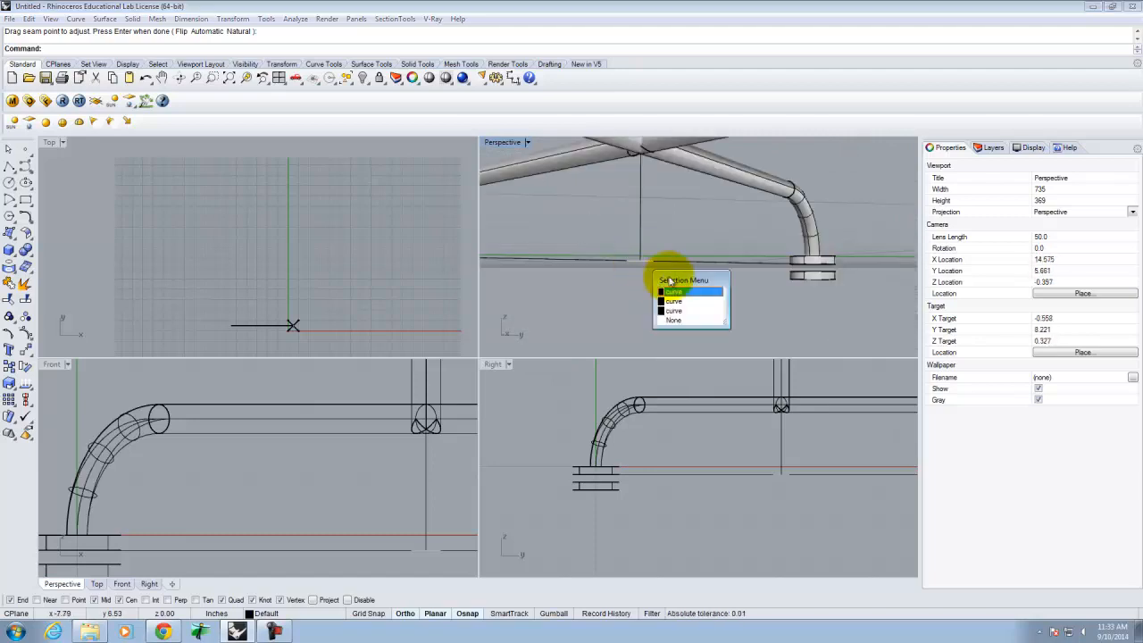
left_click(626, 281)
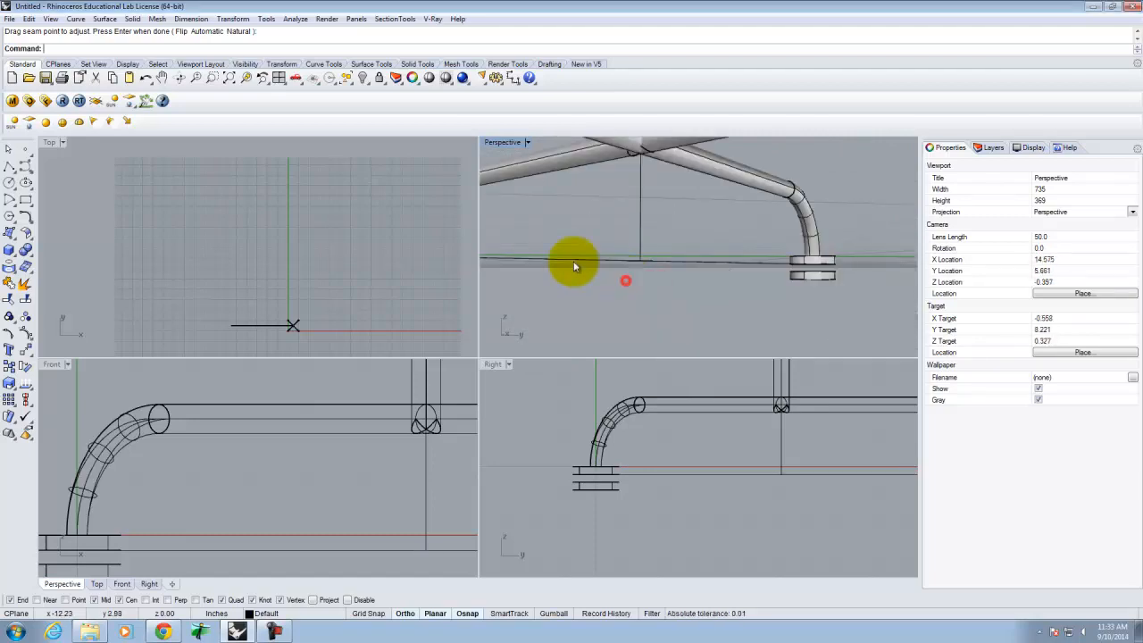
left_click(8, 251)
left_click(640, 265)
right_click_drag(641, 265, 759, 158)
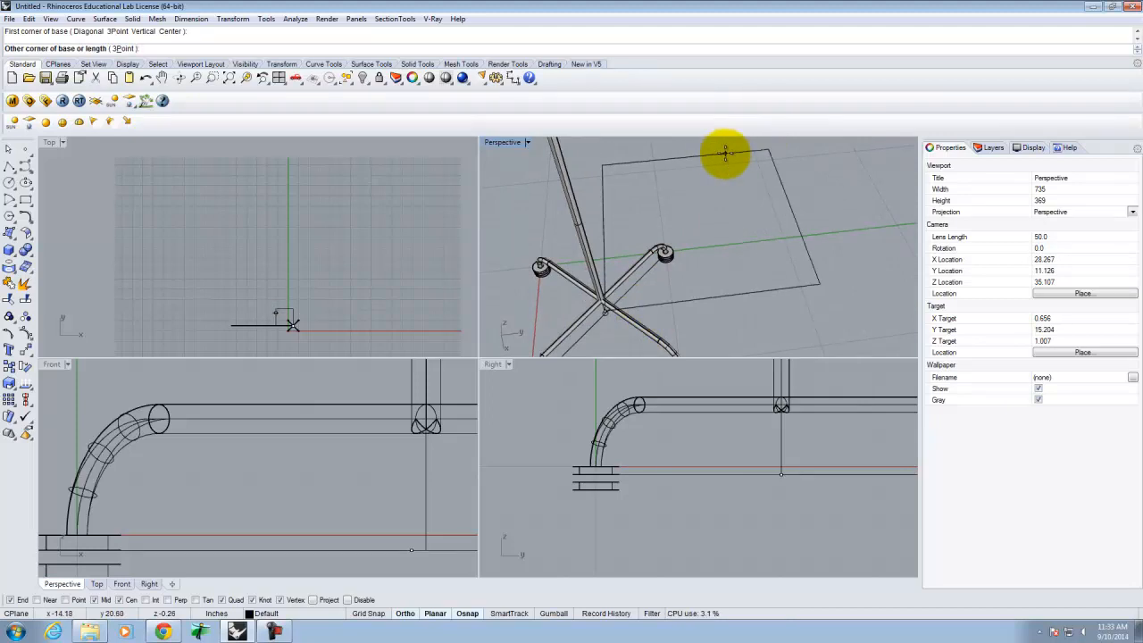
type("@4',6'")
key("Return")
right_click_drag(610, 183, 779, 284)
key("ctrl+z")
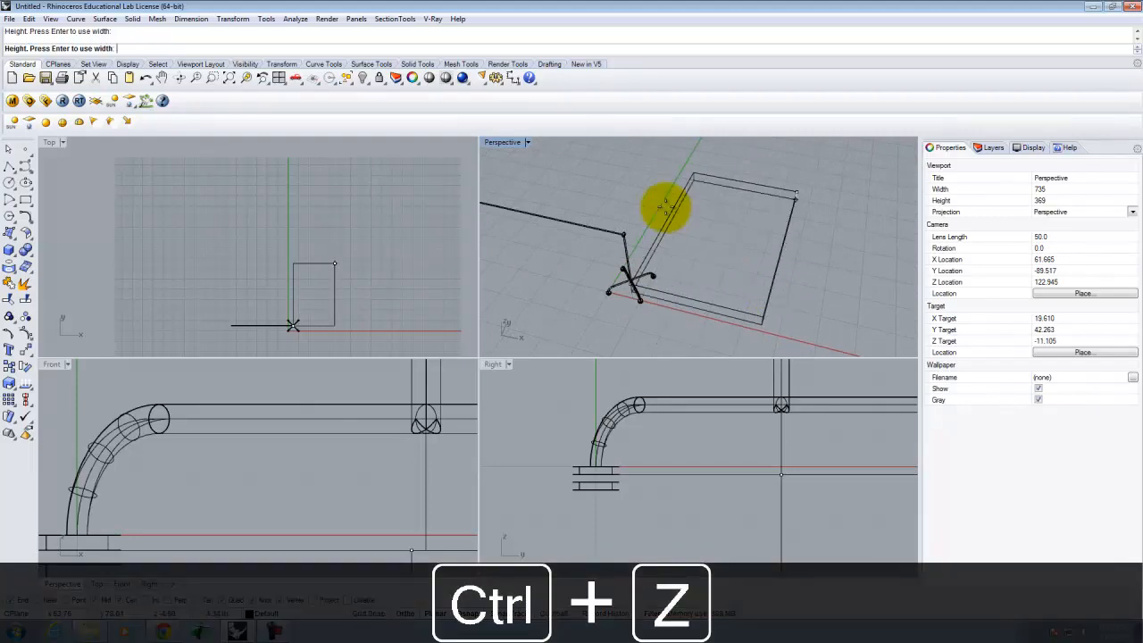
key("Escape")
Try to build a tall box from the floor circle's centre with its opposite base corner at @-6',4'
right_click(655, 264)
scroll(629, 290, "up", 16)
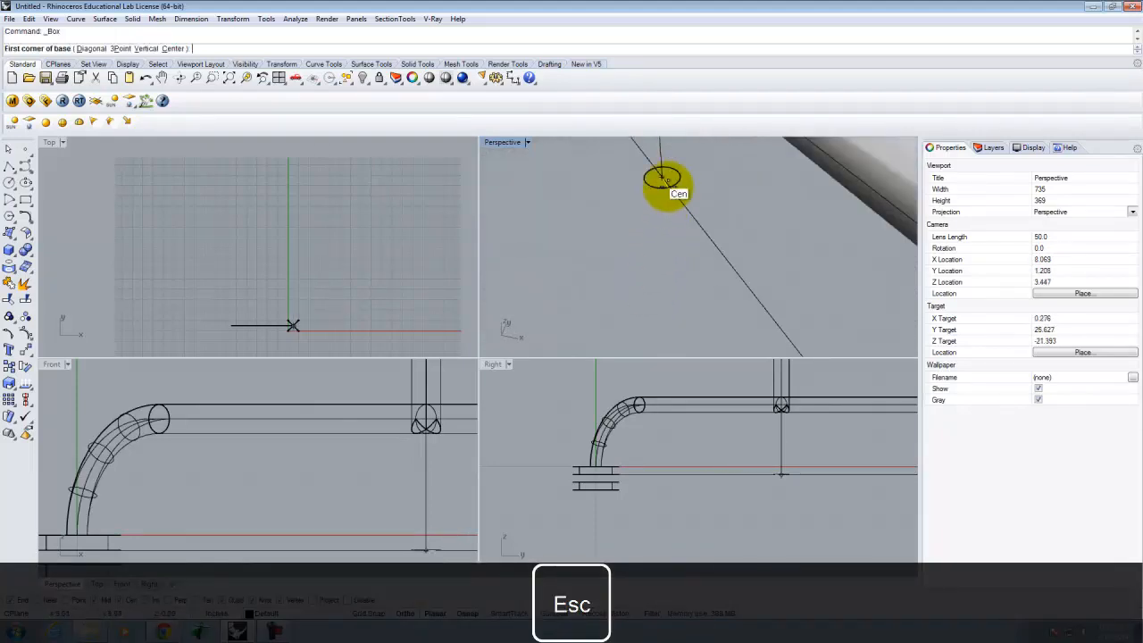
left_click(662, 179)
scroll(830, 324, "down", 15)
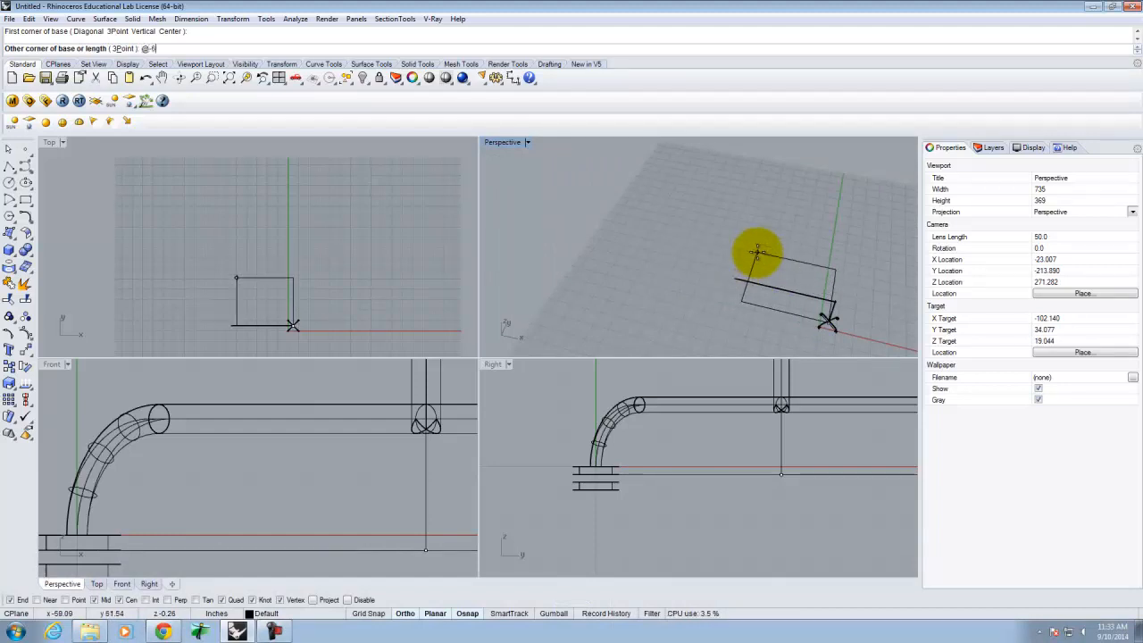
type("@-6',4'")
key("Return")
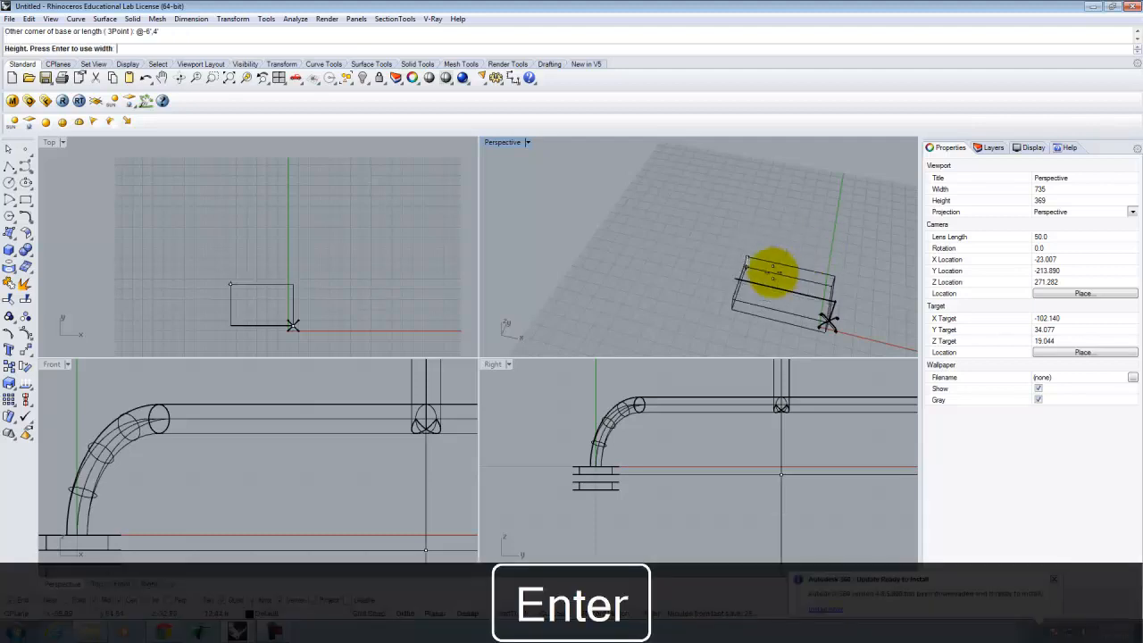
right_click_drag(755, 304, 788, 198)
left_click(786, 199)
Inspect the tall box's bottom edge against the caster feet and delete the box
scroll(857, 278, "up", 13)
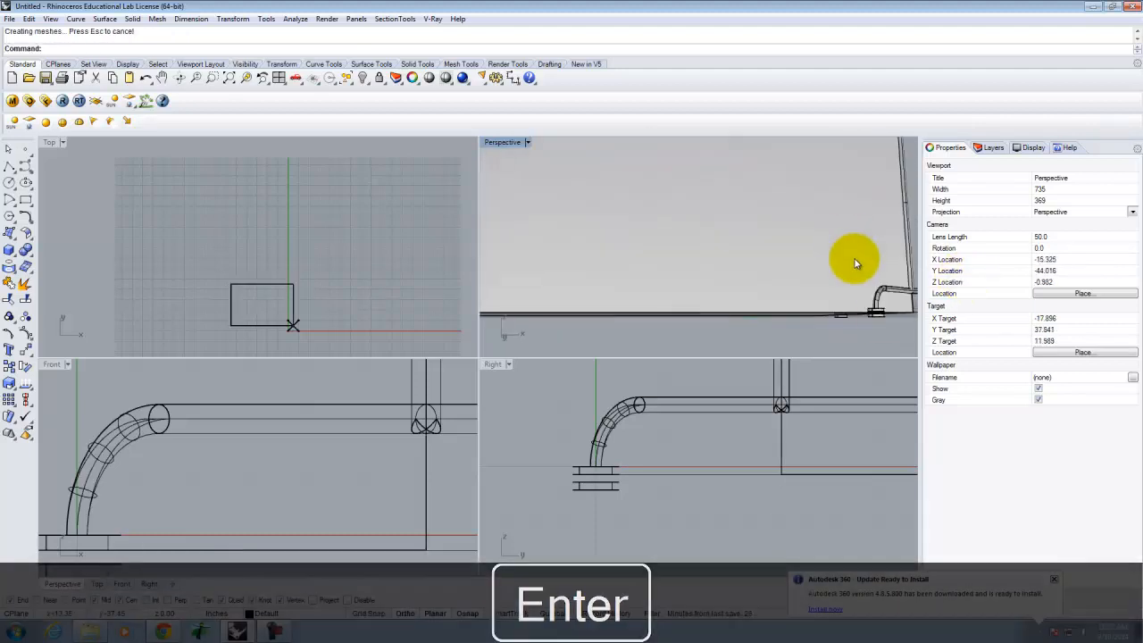
scroll(778, 265, "down", 3)
scroll(824, 307, "up", 8)
scroll(805, 205, "down", 2)
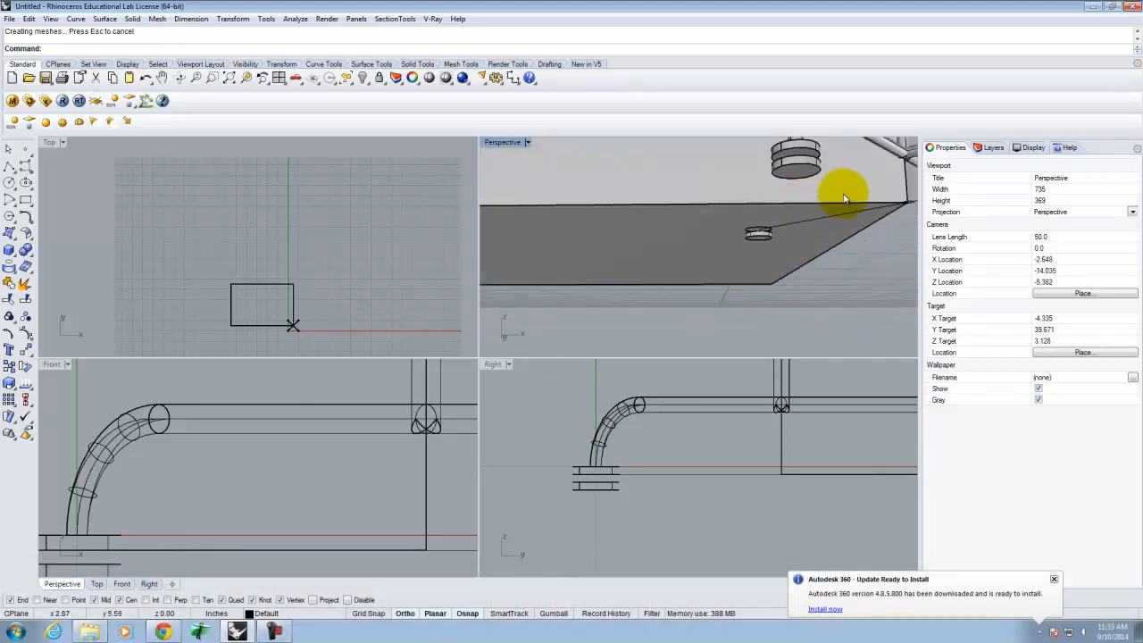
right_click_drag(804, 209, 836, 210)
scroll(684, 268, "up", 10)
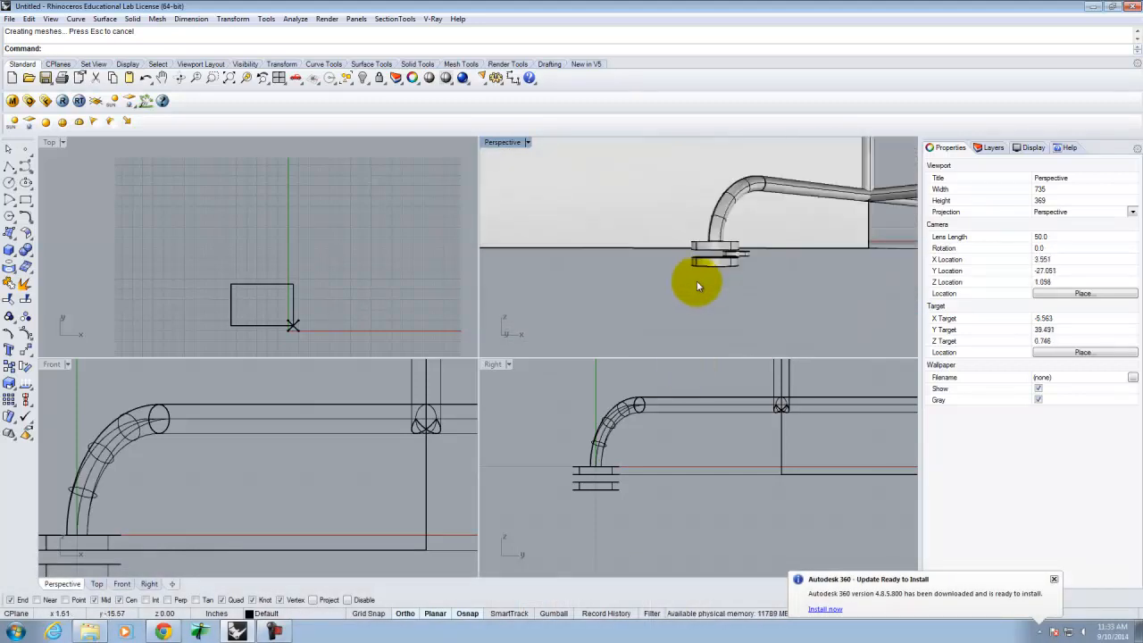
scroll(625, 238, "down", 12)
right_click_drag(751, 230, 722, 268)
left_click(662, 172)
key("Delete")
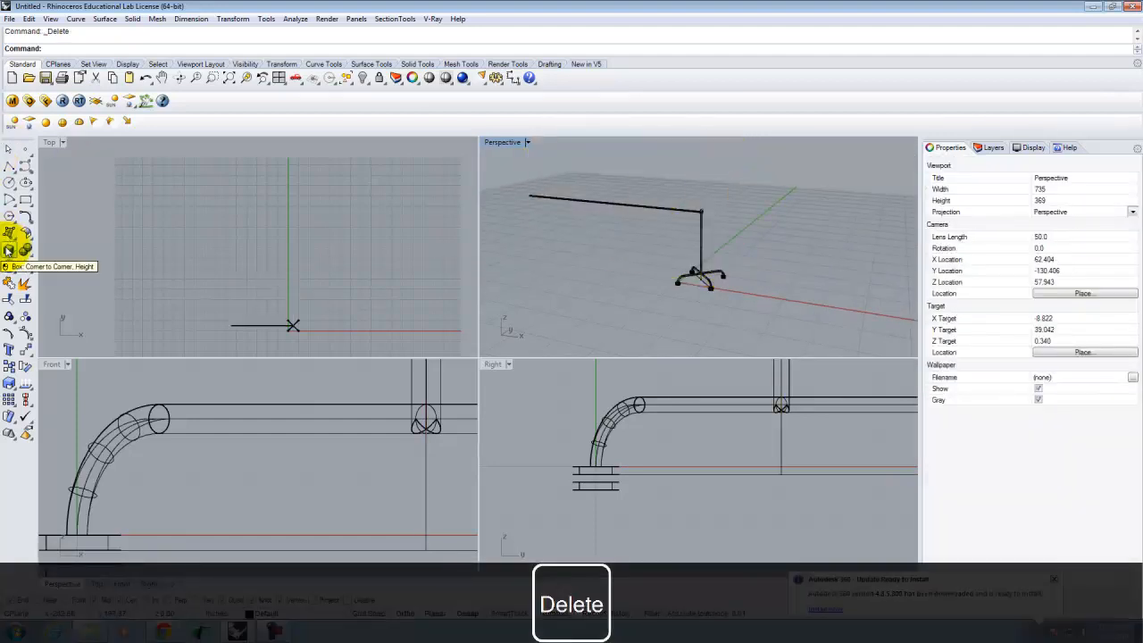
Build a thin box from the floor circle's centre to @-6',4', extending its height down to a caster foot's lower disc
left_click(7, 252)
scroll(709, 284, "up", 10)
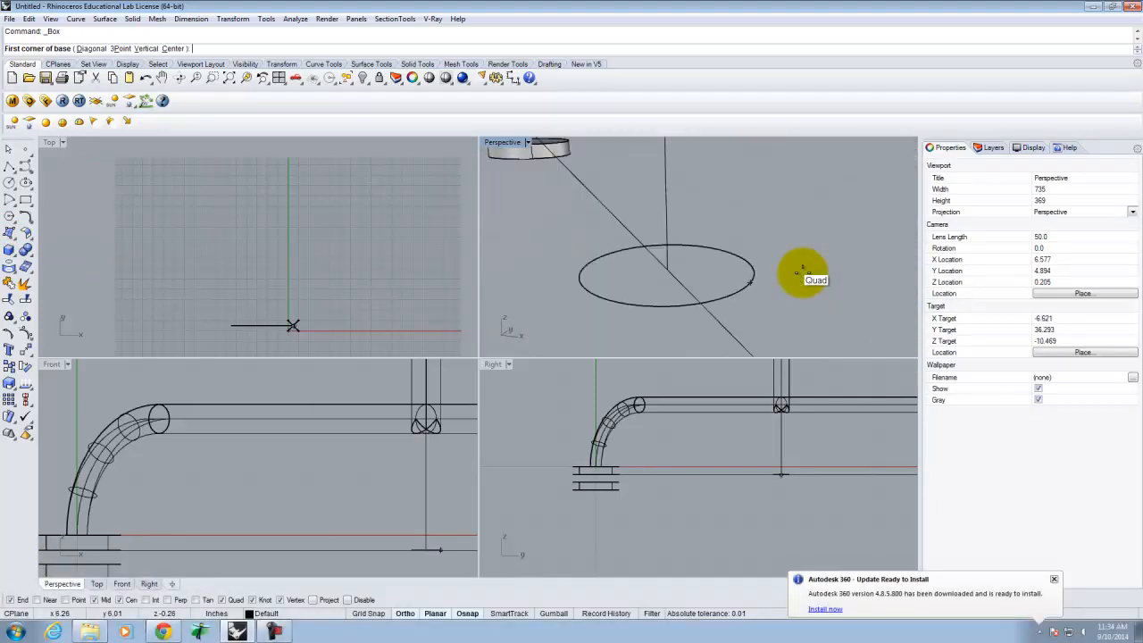
left_click(676, 269)
scroll(878, 281, "down", 6)
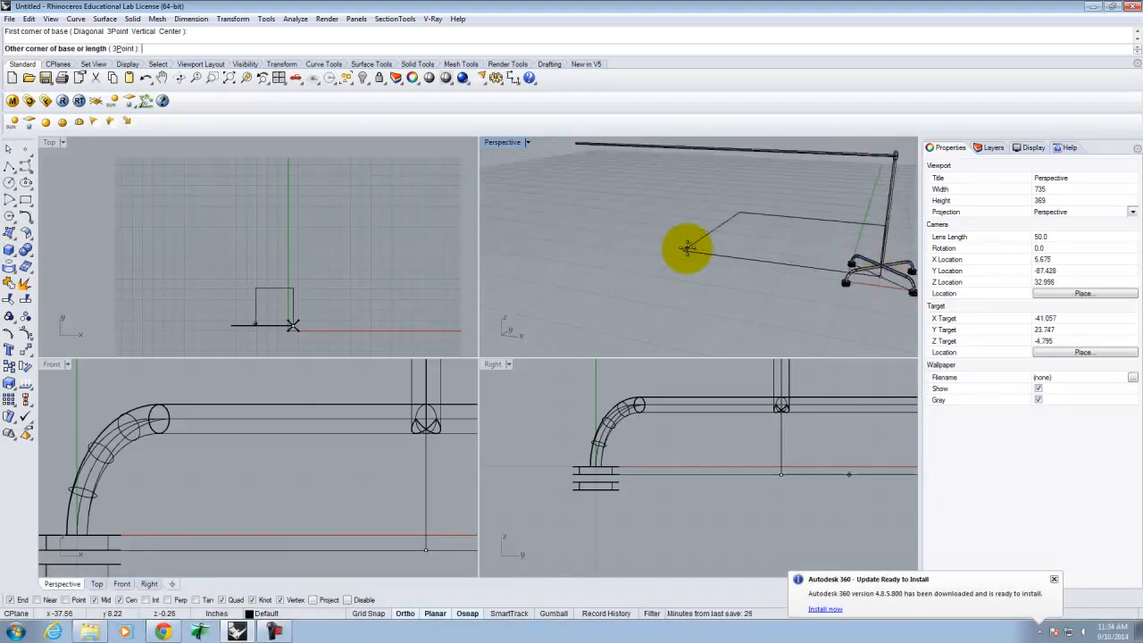
type("@-6',4'")
key("Return")
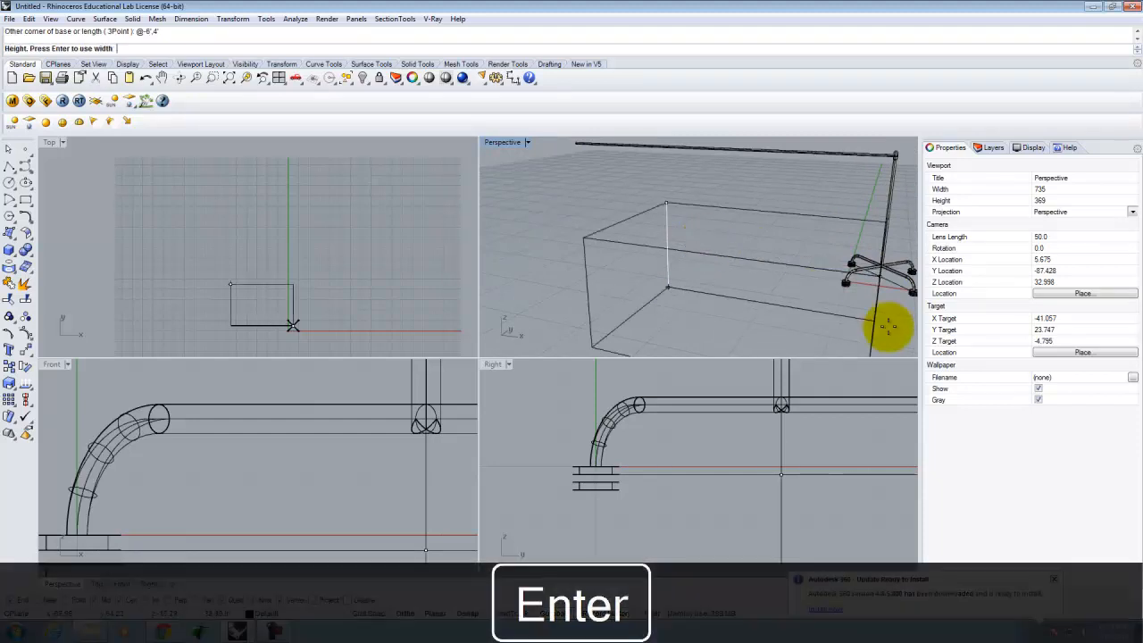
scroll(879, 284, "up", 6)
scroll(839, 282, "up", 8)
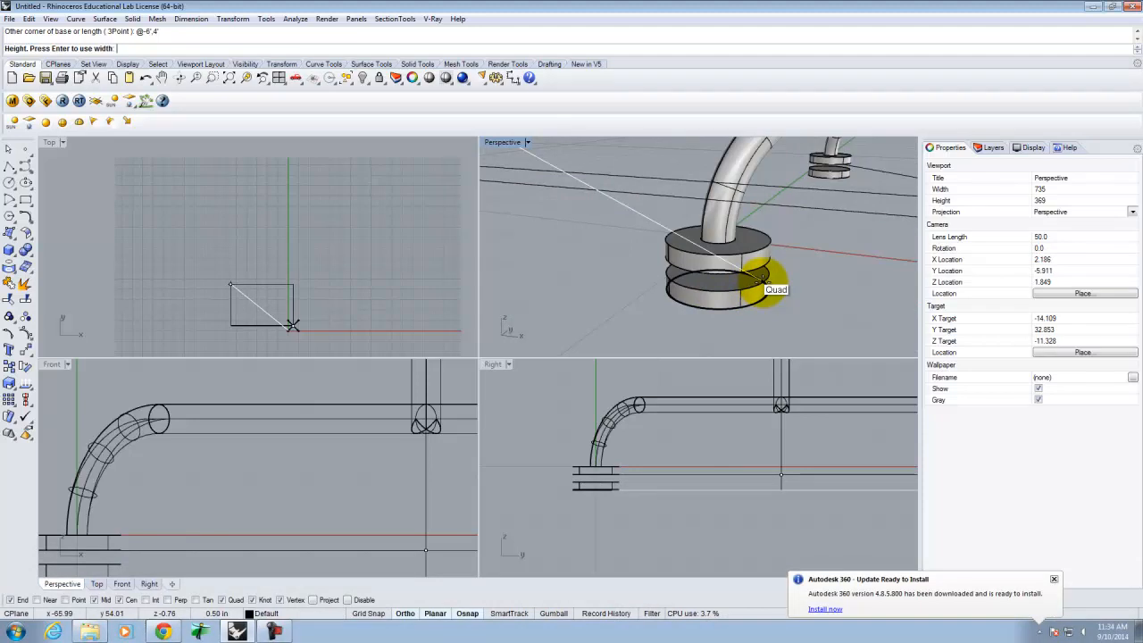
left_click(746, 288)
scroll(798, 263, "down", 10)
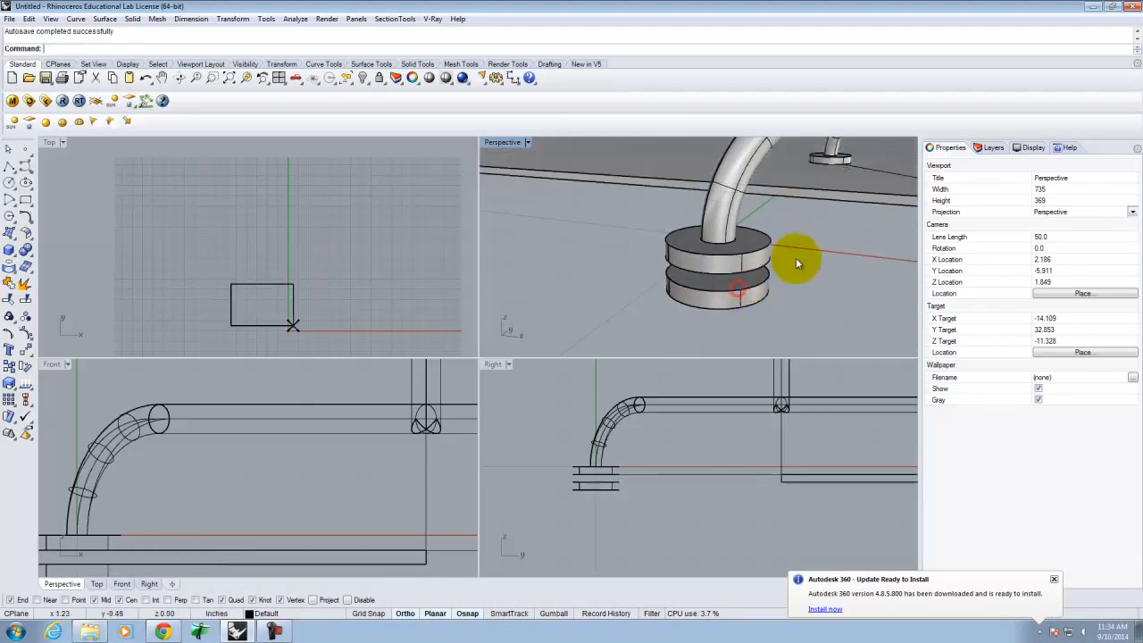
Examine the base slab, caster feet and whole stand from several angles
right_click_drag(800, 269, 713, 264)
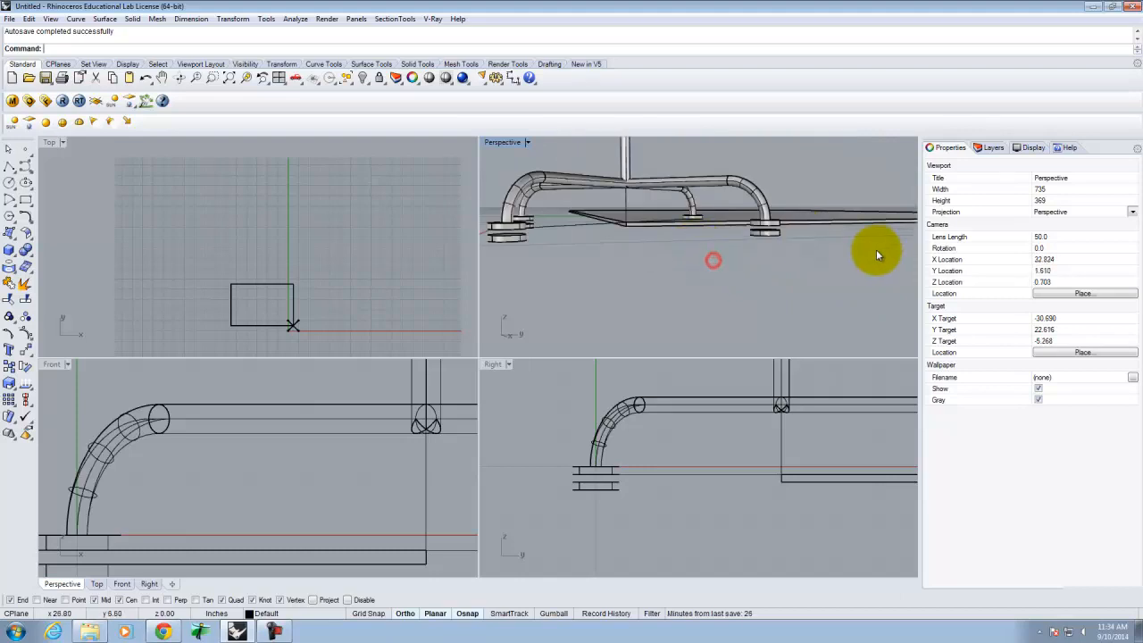
right_click_drag(877, 256, 761, 219)
left_click(760, 215)
left_click(669, 273)
right_click_drag(669, 274, 637, 247)
scroll(612, 245, "down", 4)
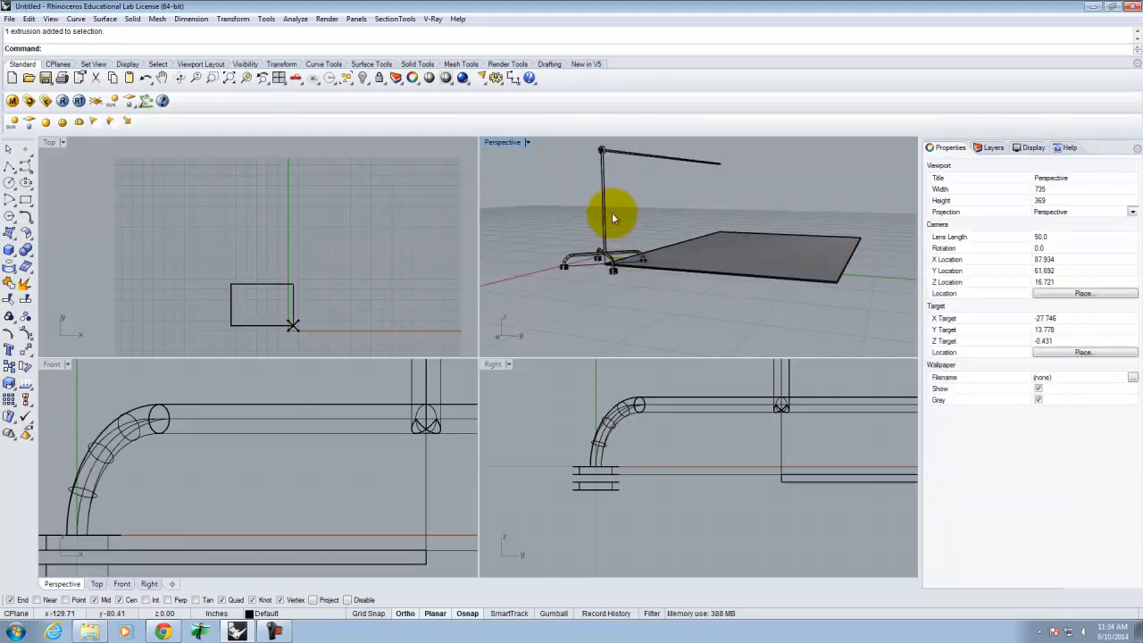
right_click_drag(653, 184, 688, 270)
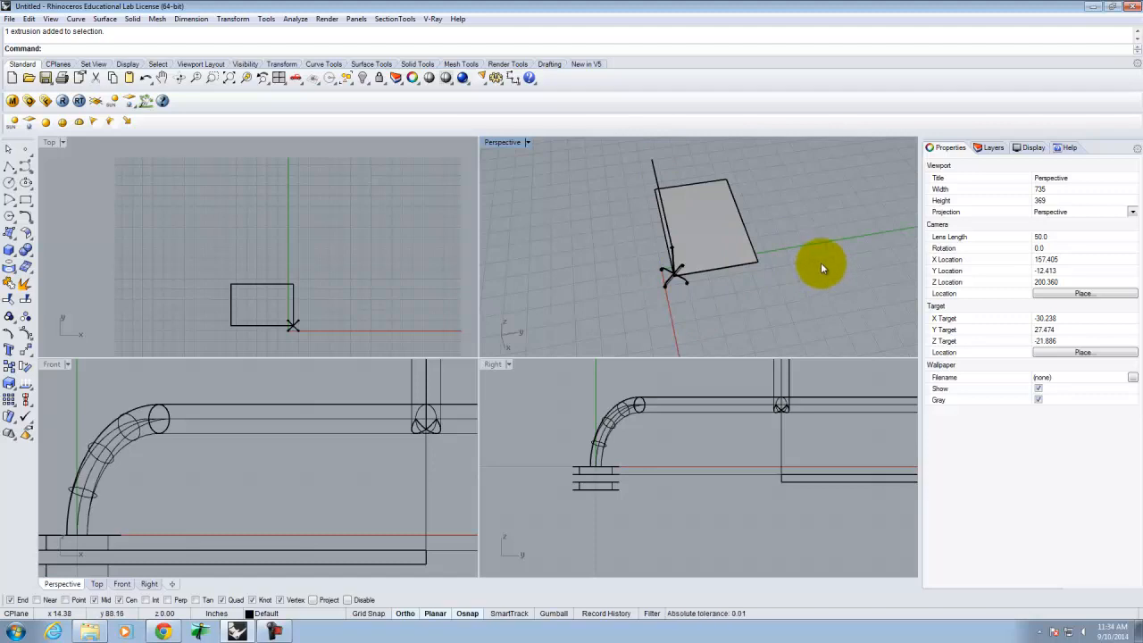
scroll(831, 279, "down", 3)
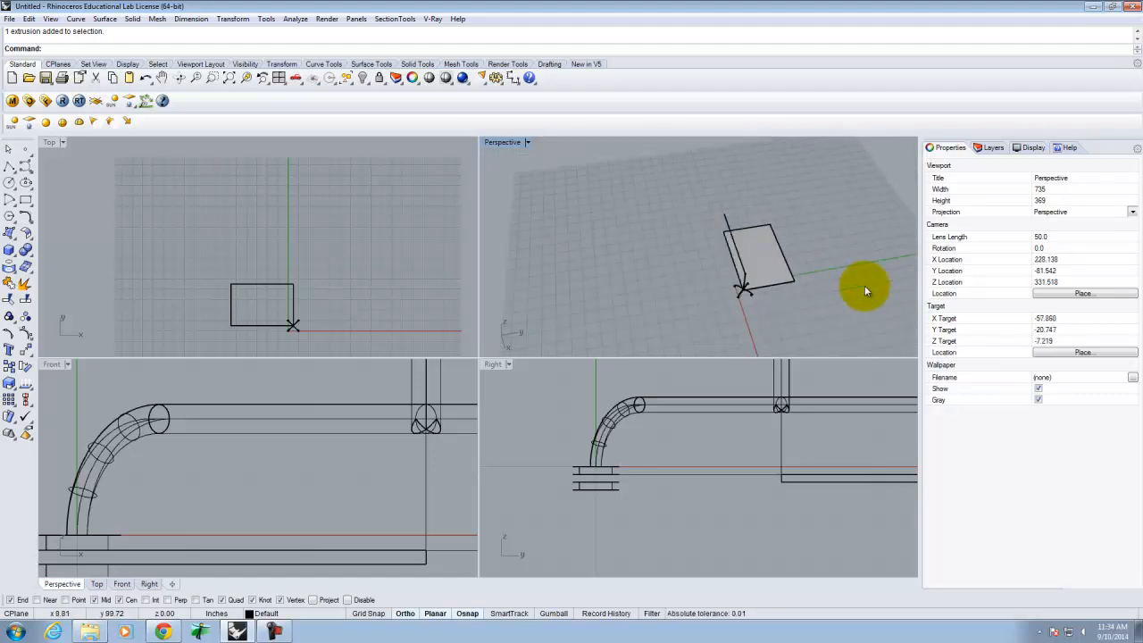
Copy the whole stand with its slab, moving from the slab's outer corner to the original floor circle's centre
left_click_drag(825, 304, 839, 314)
key("ctrl+a")
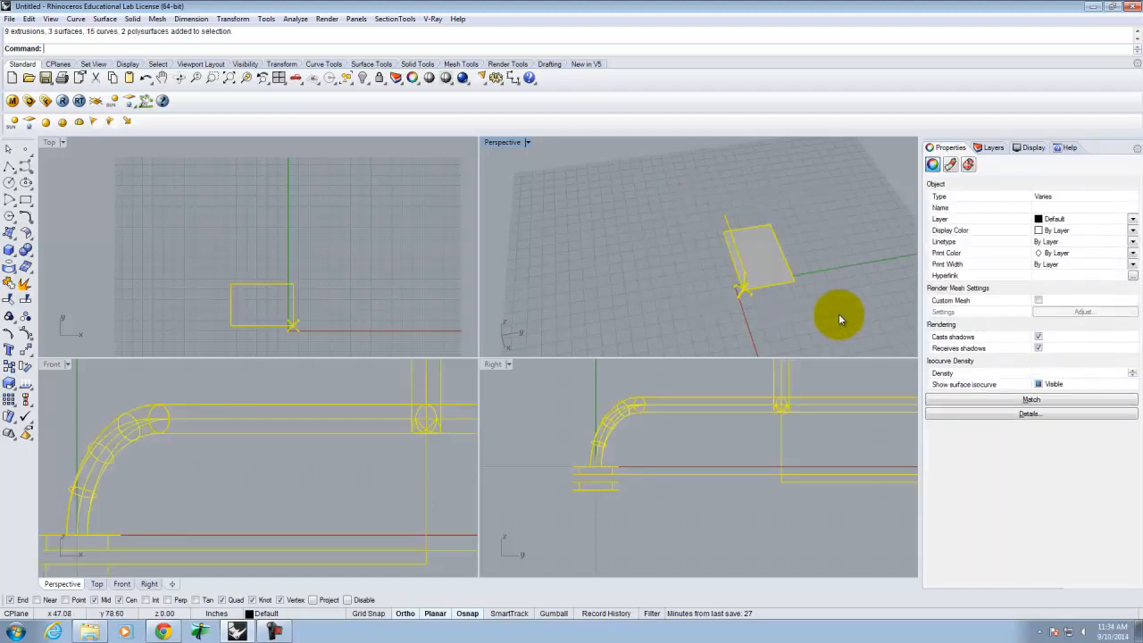
type("copy")
key("Return")
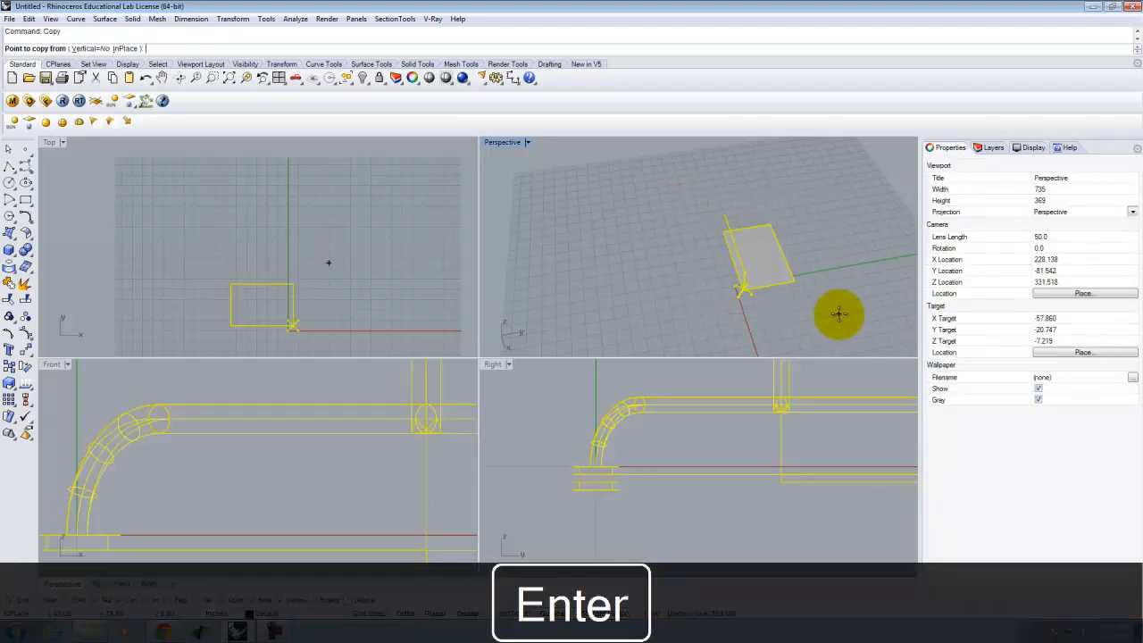
scroll(840, 313, "up", 3)
scroll(842, 313, "down", 3)
scroll(653, 314, "up", 7)
scroll(735, 255, "down", 3)
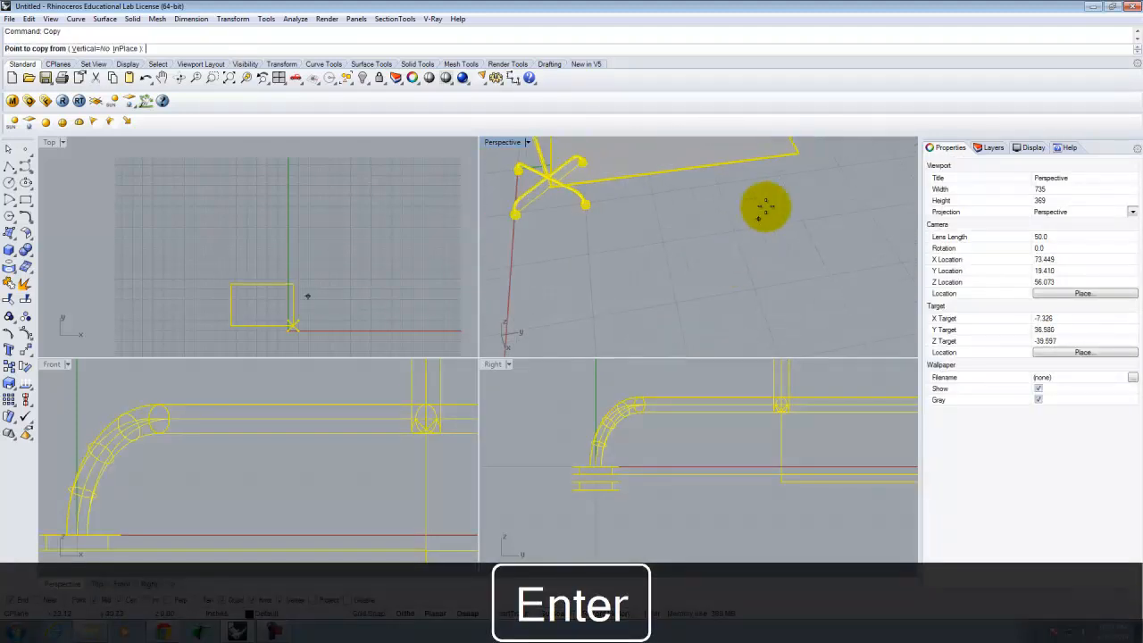
scroll(805, 157, "up", 3)
scroll(800, 152, "up", 2)
left_click(799, 148)
scroll(808, 150, "down", 8)
scroll(759, 170, "up", 8)
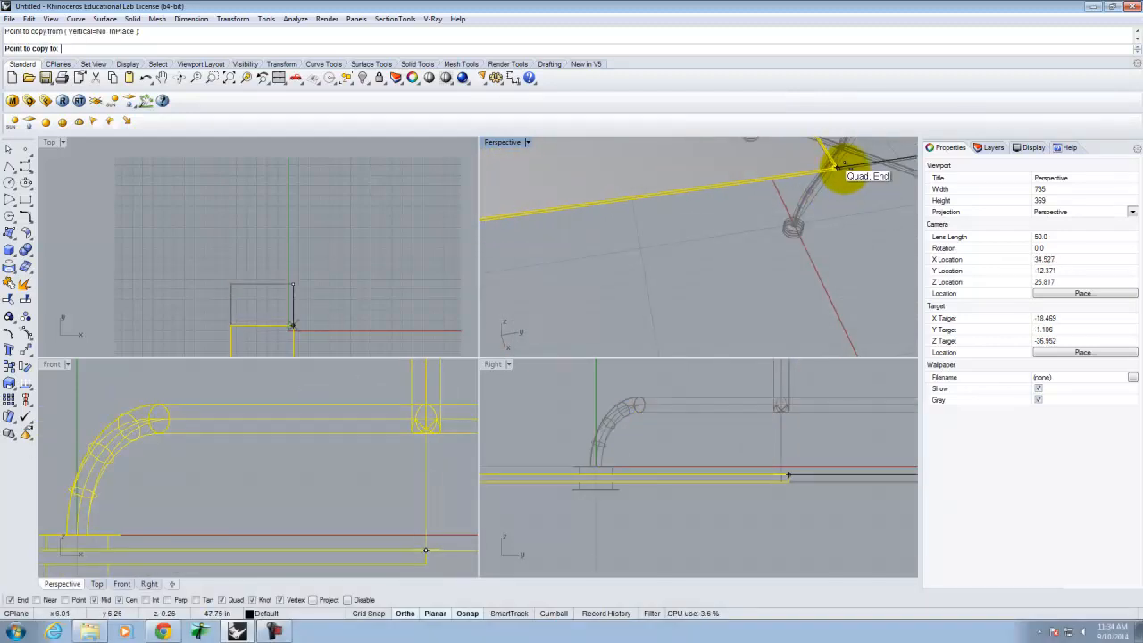
scroll(843, 167, "down", 5)
scroll(745, 235, "up", 6)
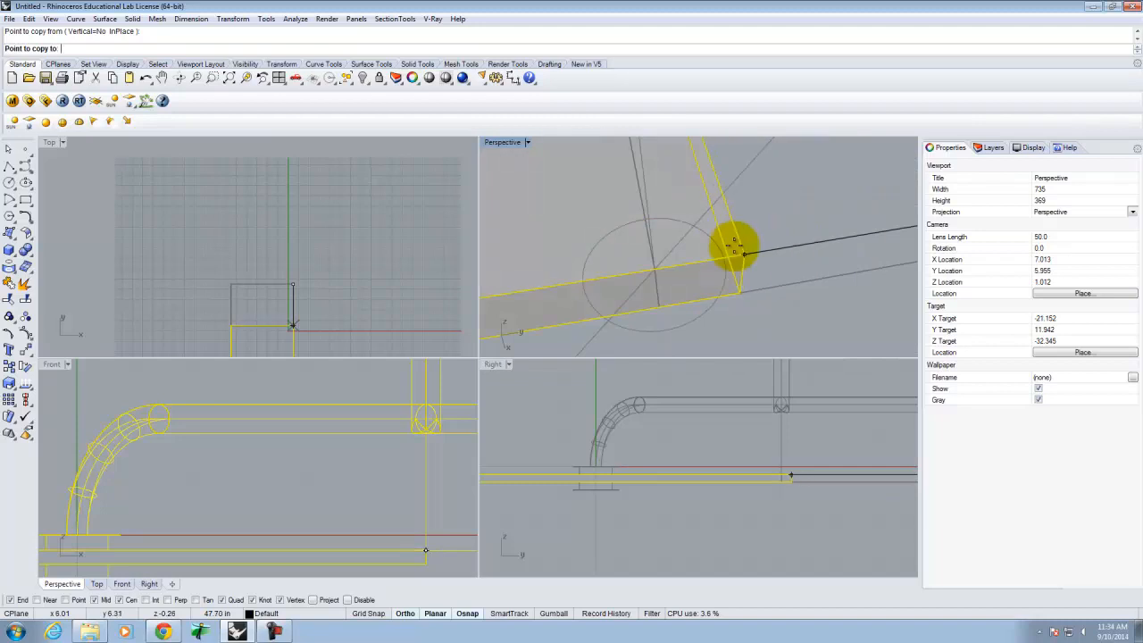
left_click(657, 270)
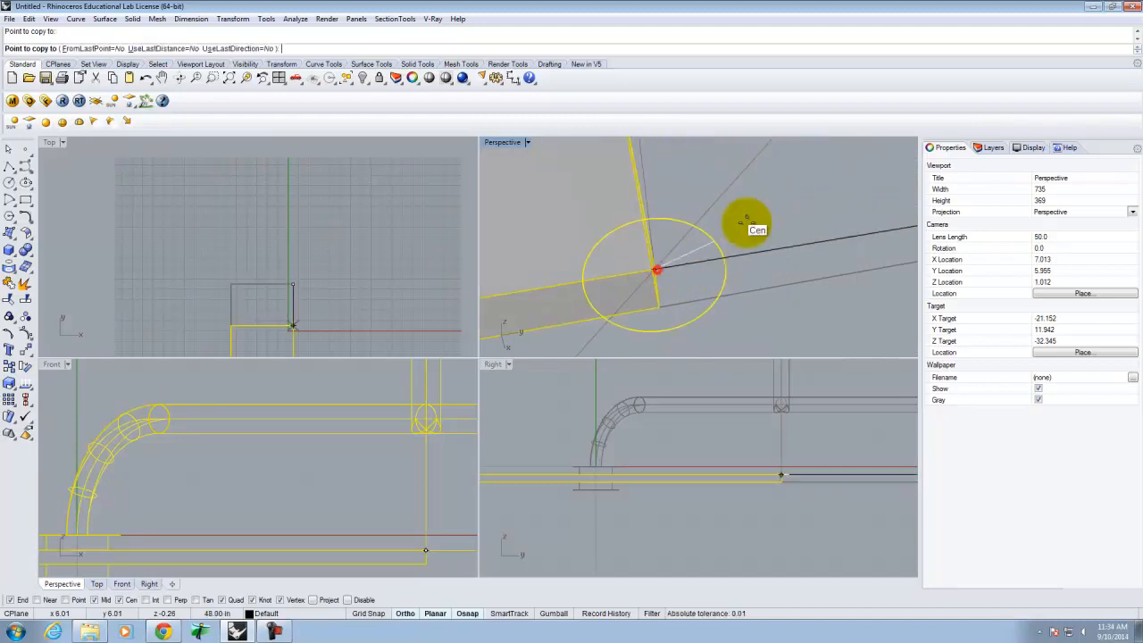
Place another copy of the unit at the first copy's floor circle to extend the row
scroll(800, 199, "down", 8)
scroll(661, 222, "up", 3)
scroll(649, 263, "up", 2)
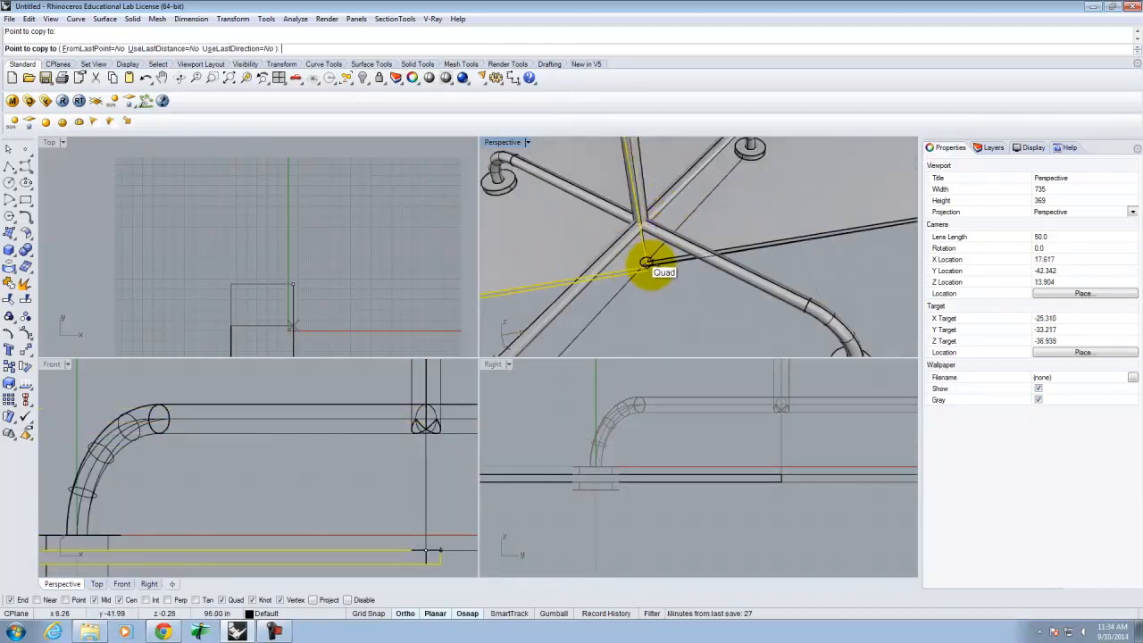
left_click(649, 264)
scroll(625, 267, "down", 6)
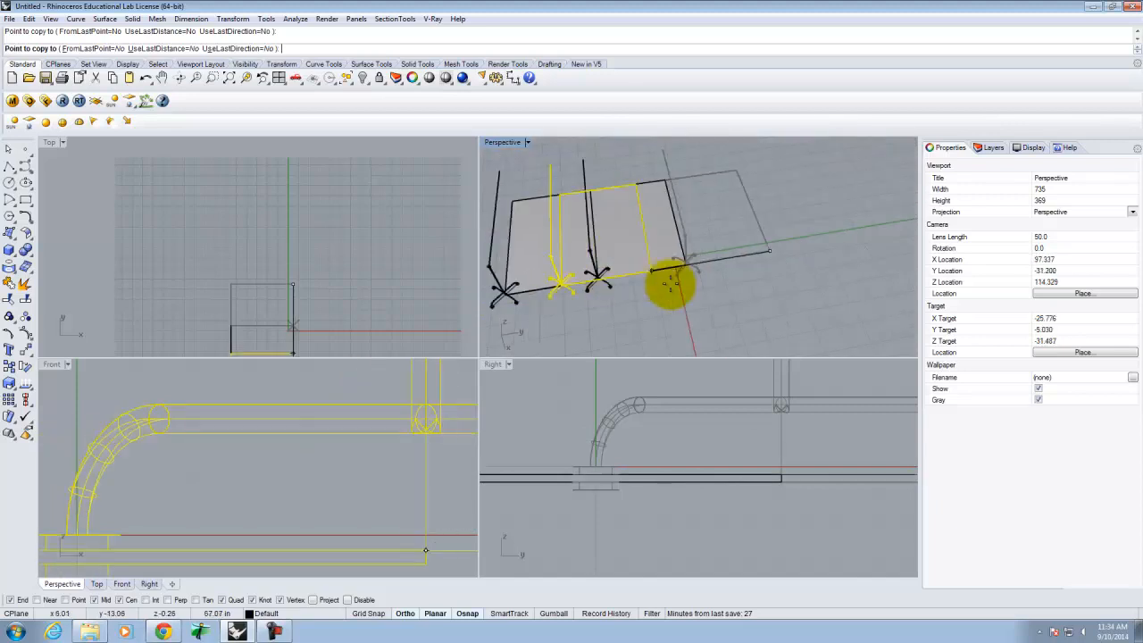
key("Escape")
Copy the whole row of units from the end slab's far corner to its near outer corner, forming a second row
left_click_drag(561, 204, 804, 336)
key("Return")
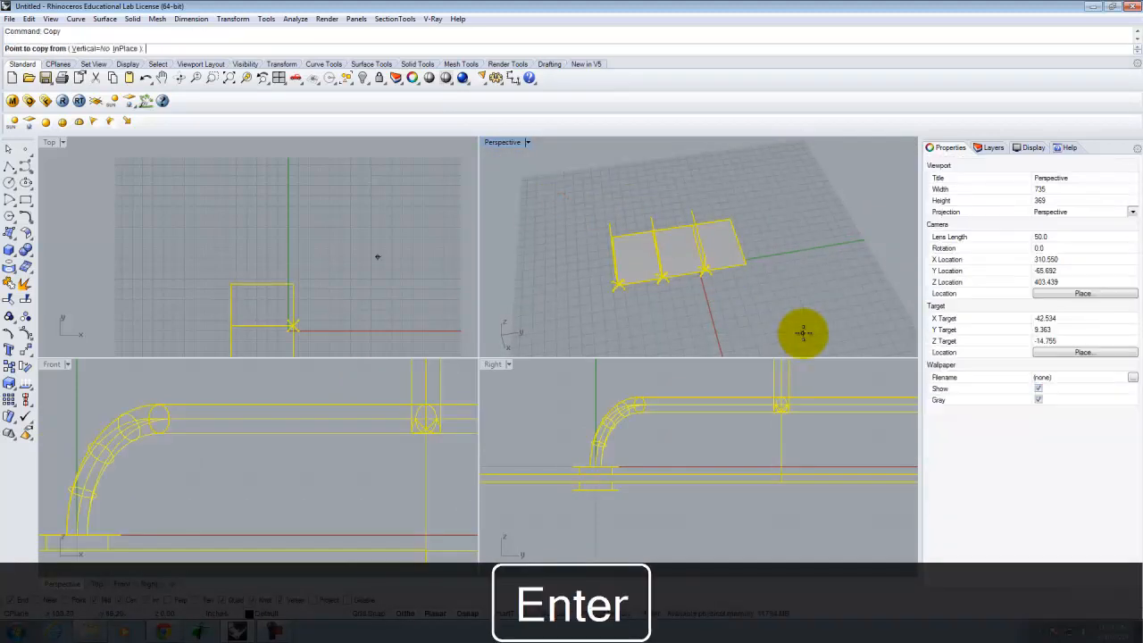
scroll(737, 232, "up", 5)
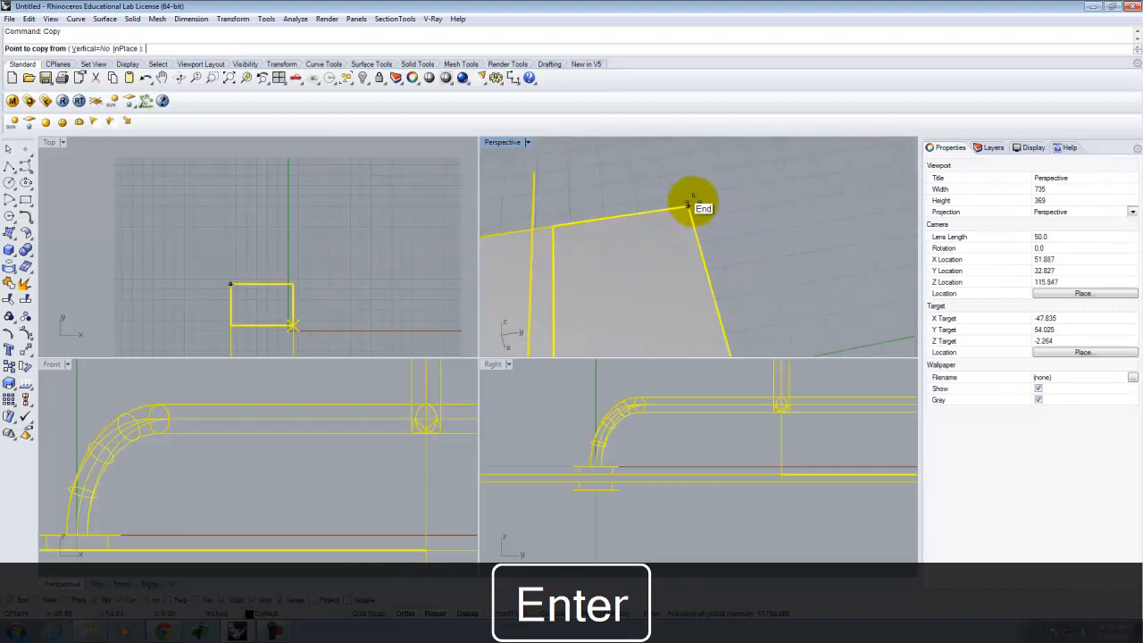
left_click(688, 206)
scroll(685, 186, "down", 8)
scroll(716, 241, "up", 8)
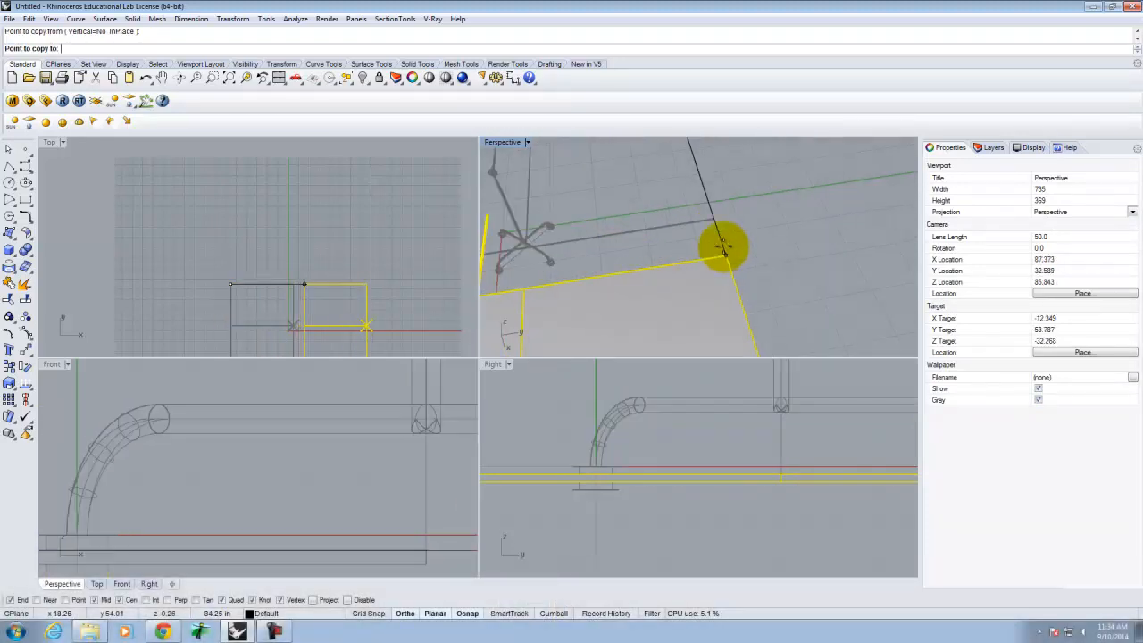
left_click(715, 219)
key("Escape")
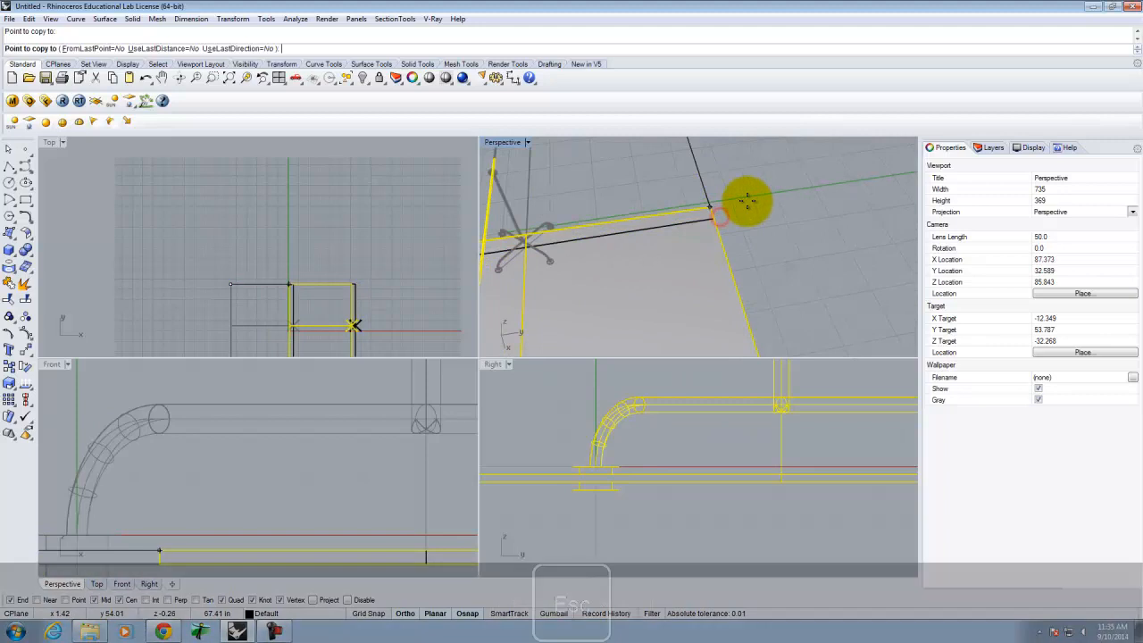
scroll(799, 210, "down", 5)
right_click_drag(851, 234, 637, 231)
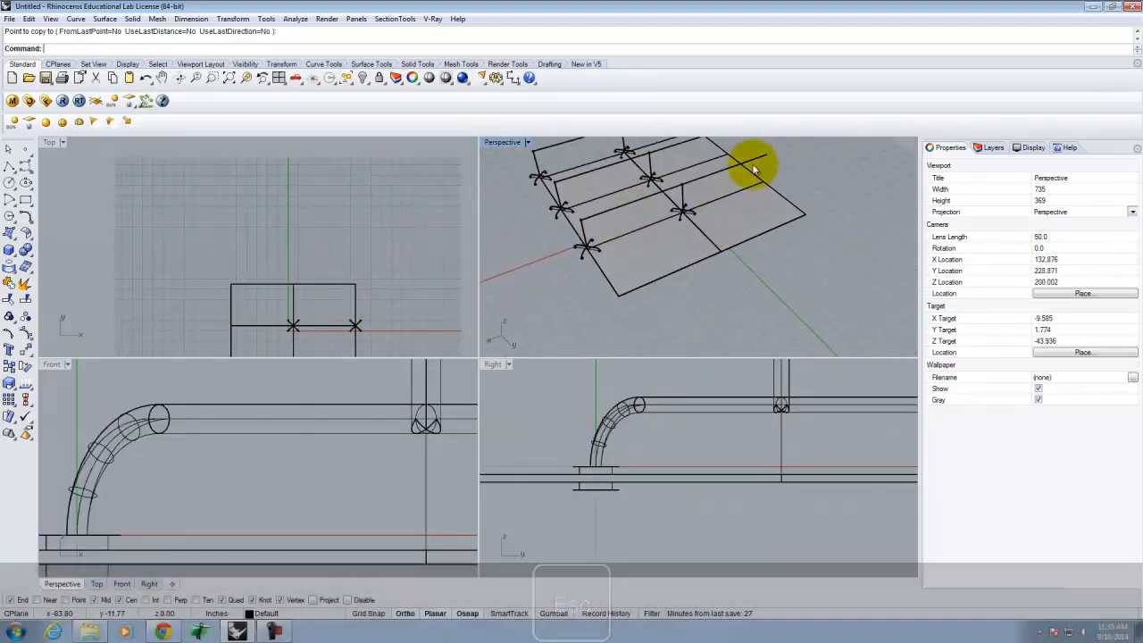
right_click_drag(625, 250, 879, 247)
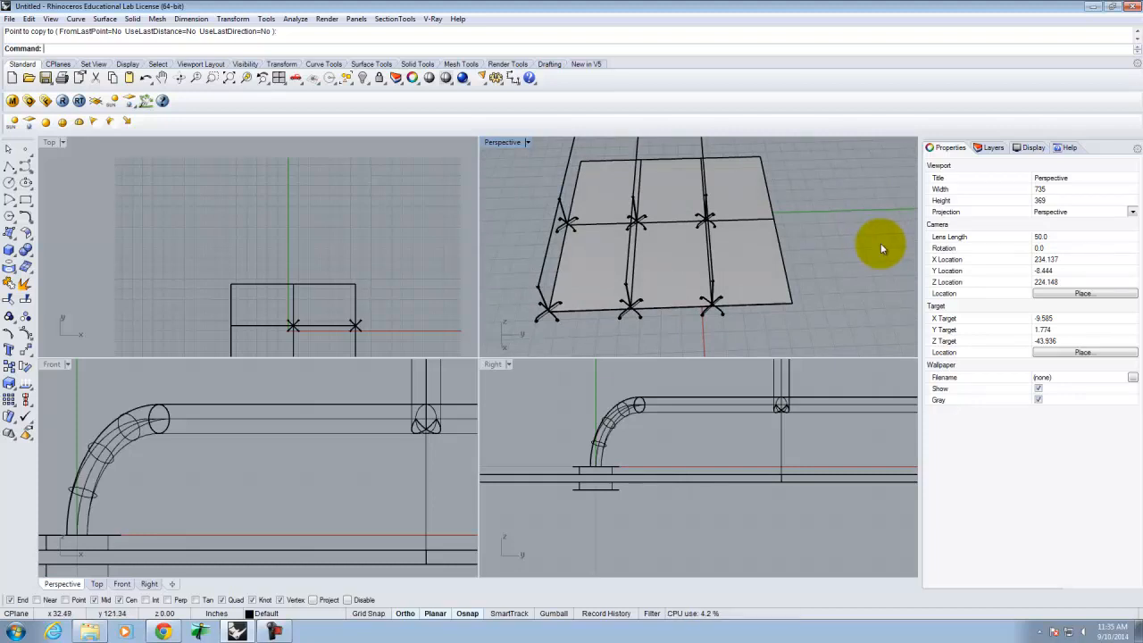
right_click_drag(838, 250, 623, 215)
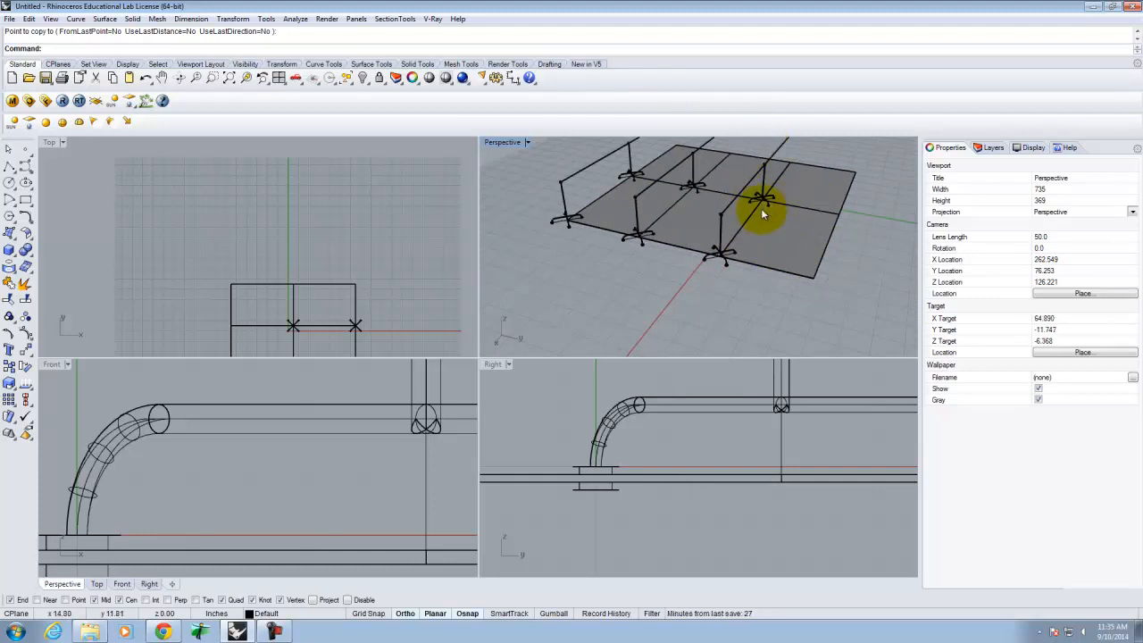
Rename Layer 01 as Glass and Layer 02 as Metal
left_click(994, 147)
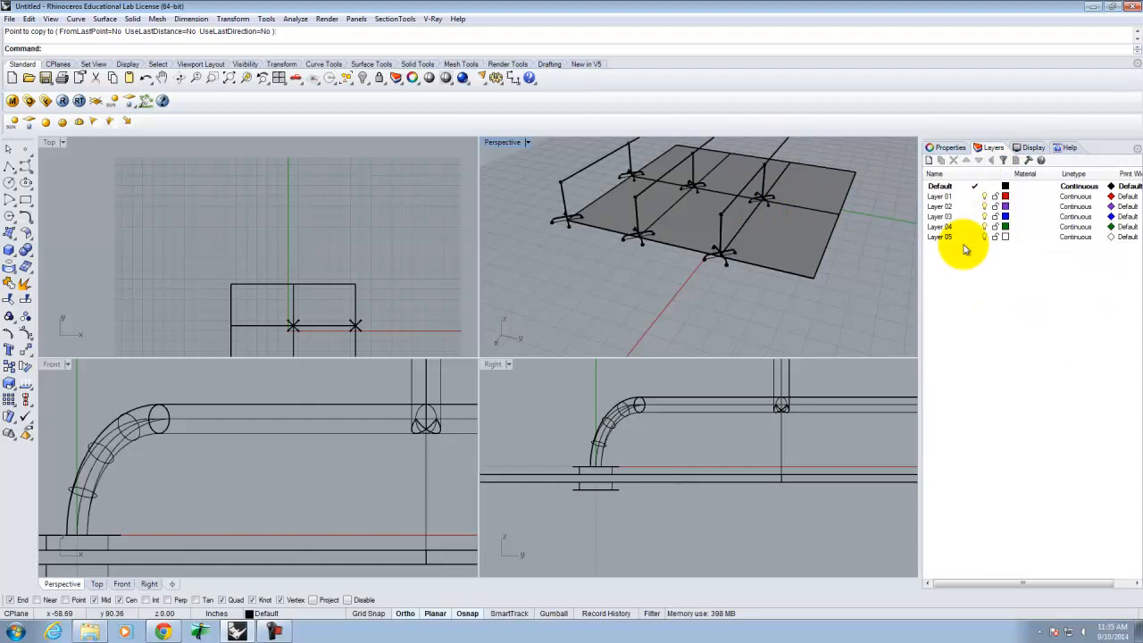
left_click(941, 197)
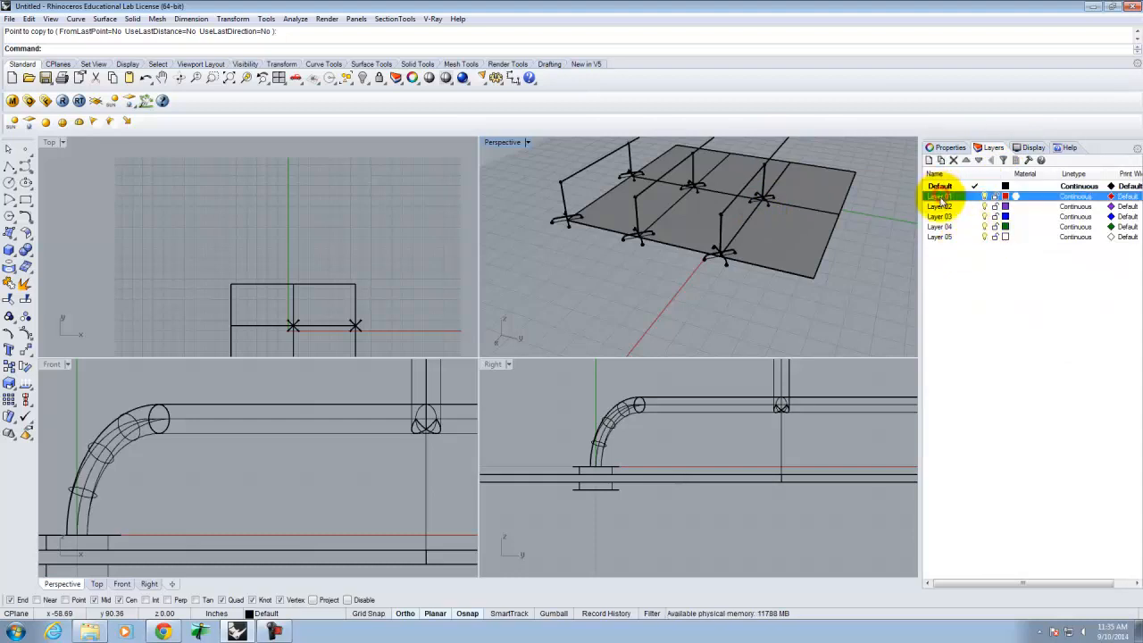
left_click(949, 198)
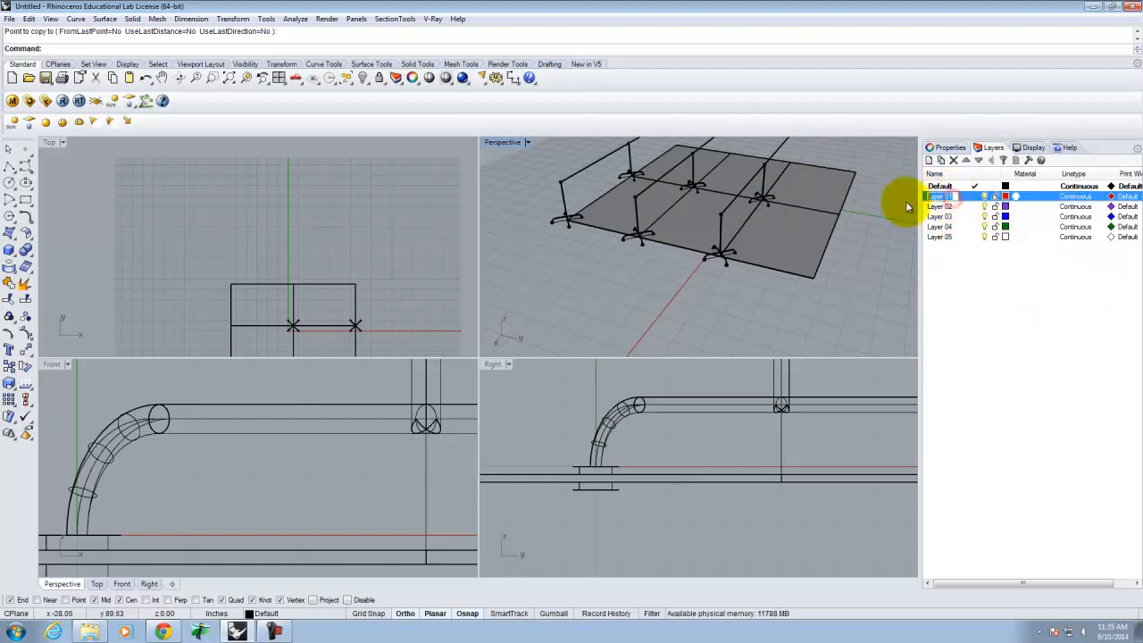
left_click(943, 207)
left_click(943, 208)
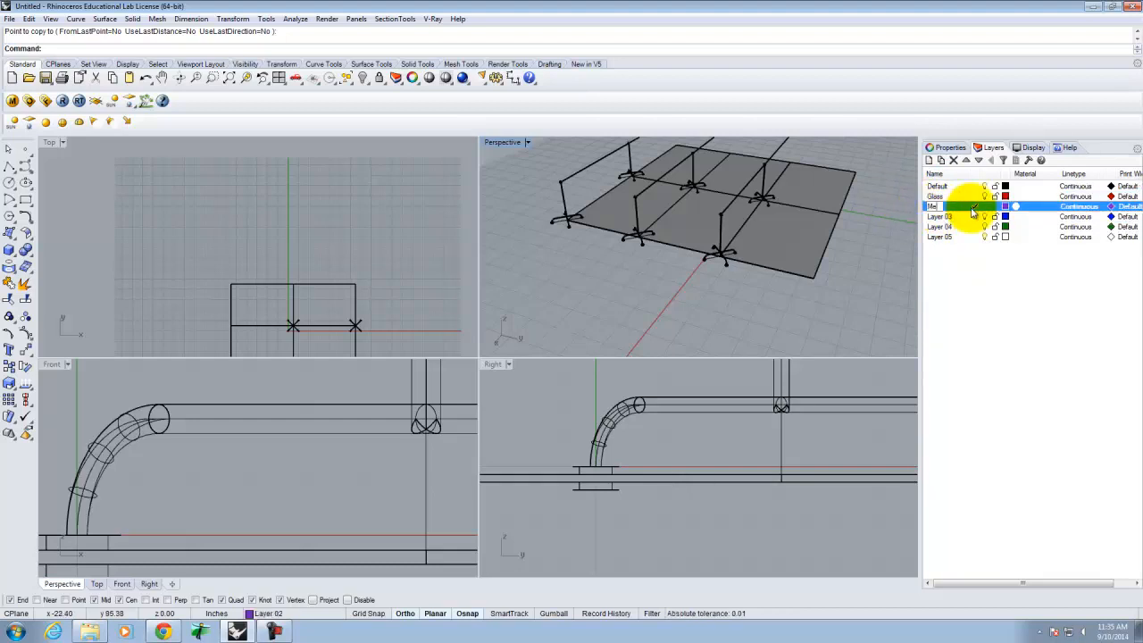
left_click(952, 255)
Rename the Default layer as Glass Unit
left_click(940, 186)
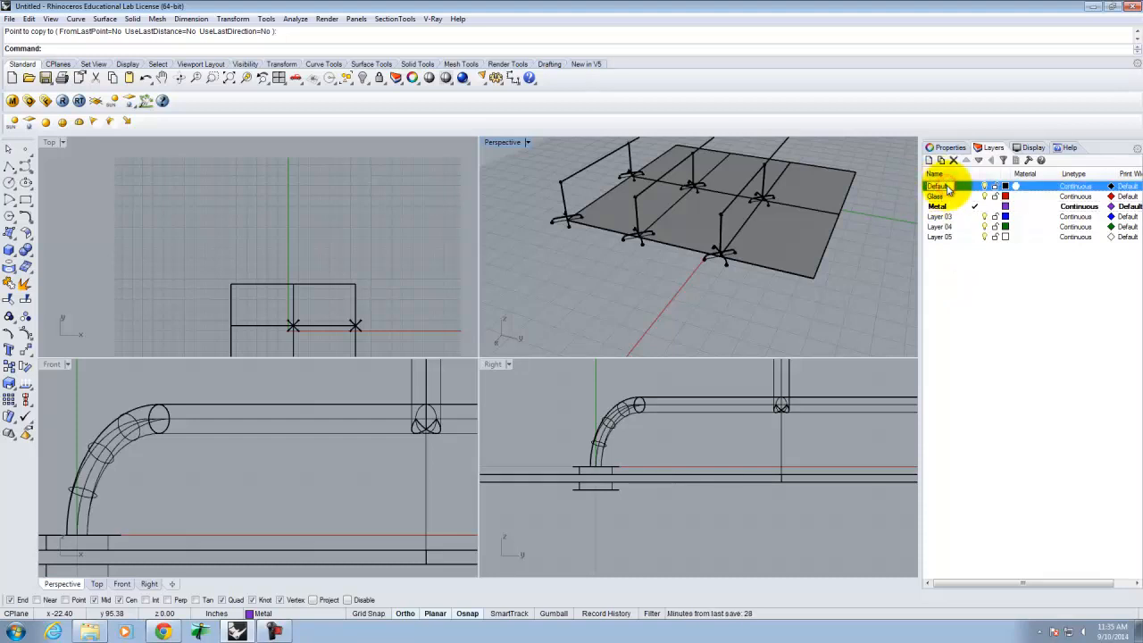
left_click(950, 188)
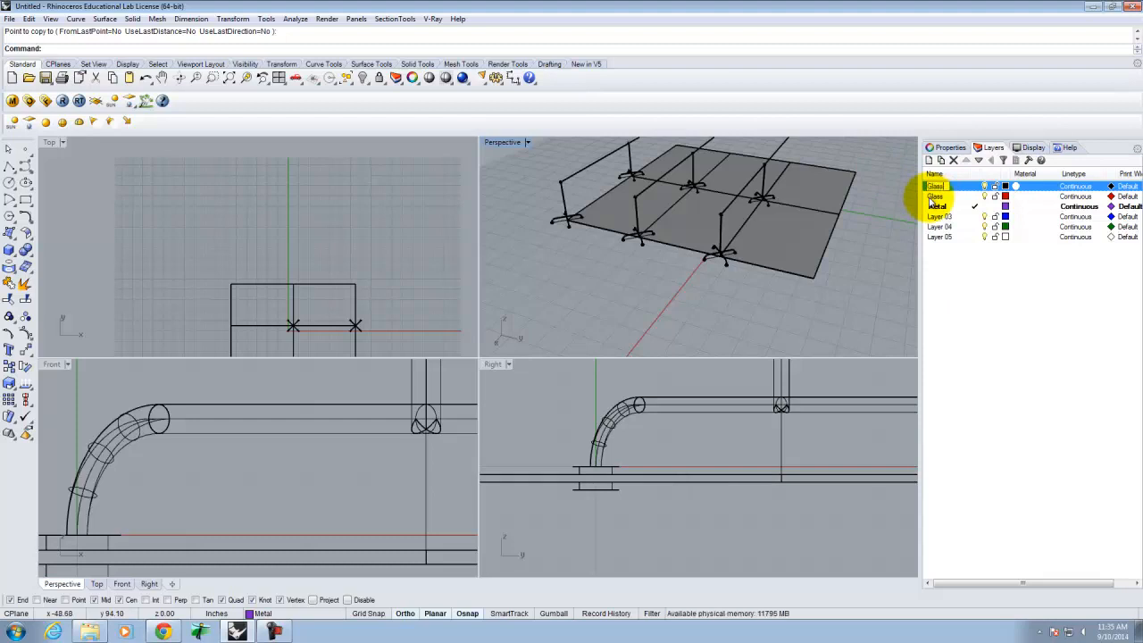
type("Glass Unit")
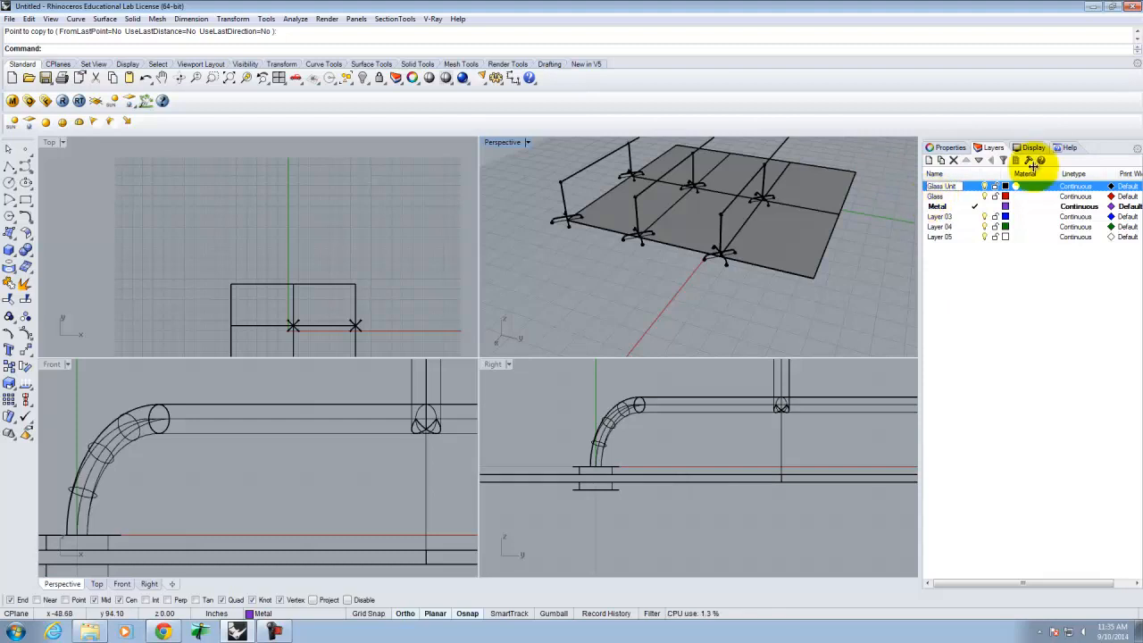
Nest the Glass and Metal layers as sublayers of Glass Unit
left_click(933, 196)
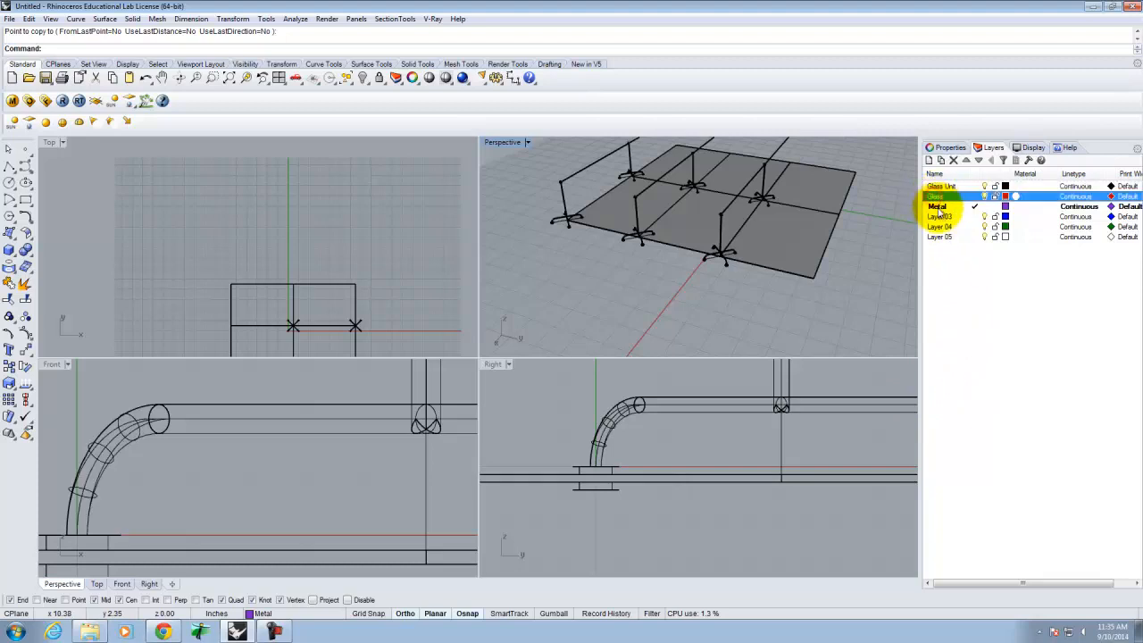
left_click(937, 207, "ctrl")
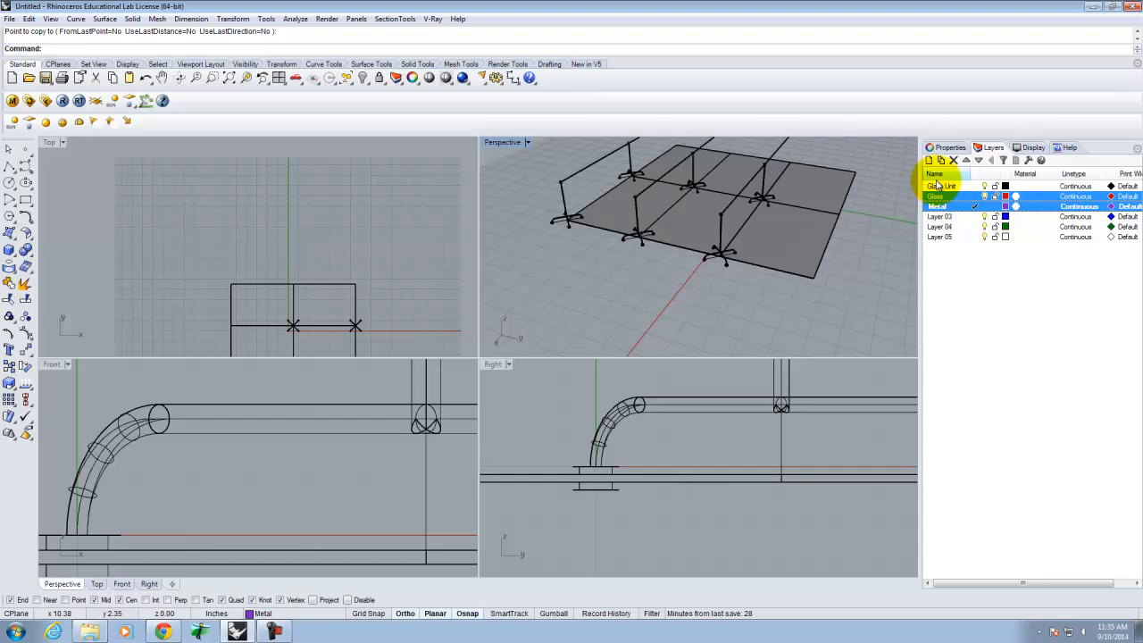
left_click(942, 188, "ctrl")
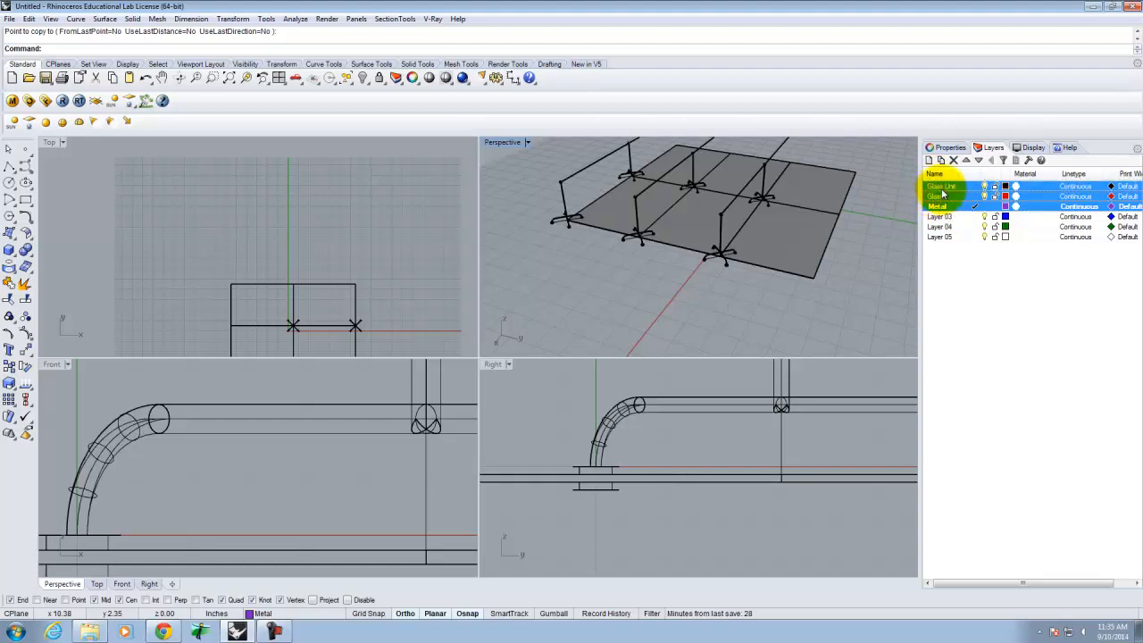
left_click_drag(941, 188, 943, 186)
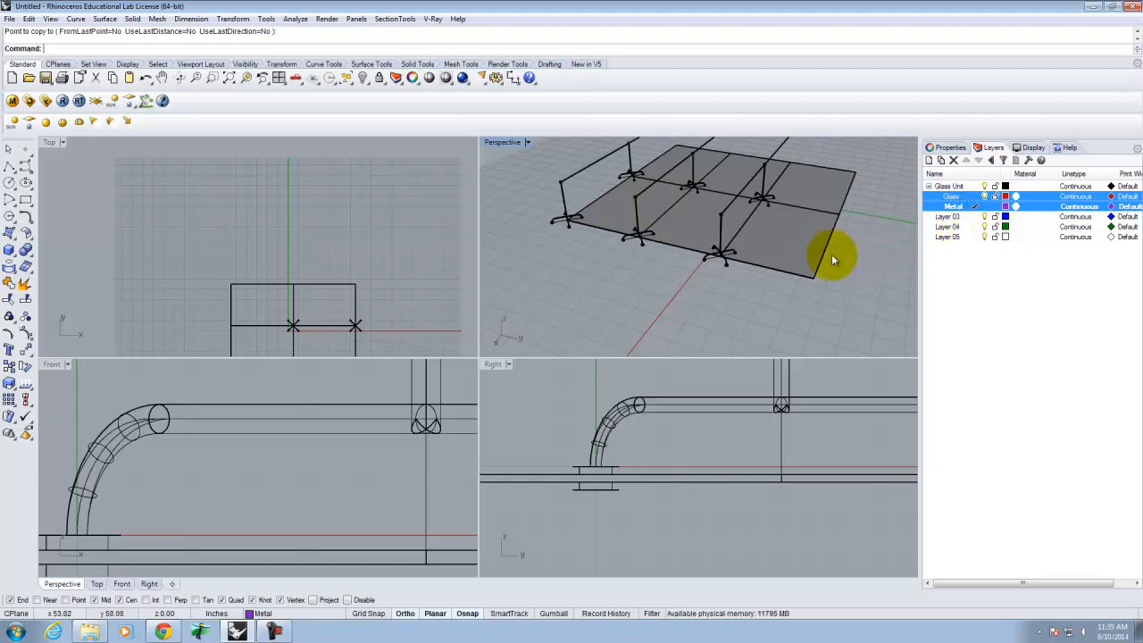
left_click(840, 301)
Make Glass the current layer and move the six base slabs onto it, leaving nothing selected
left_click(845, 270)
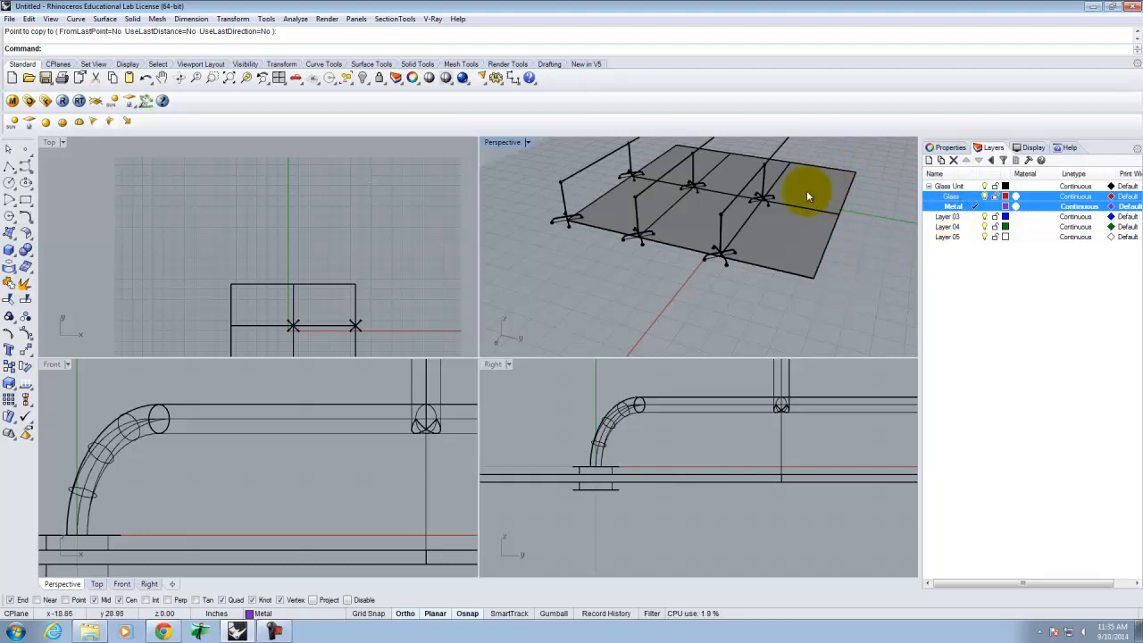
left_click(795, 254)
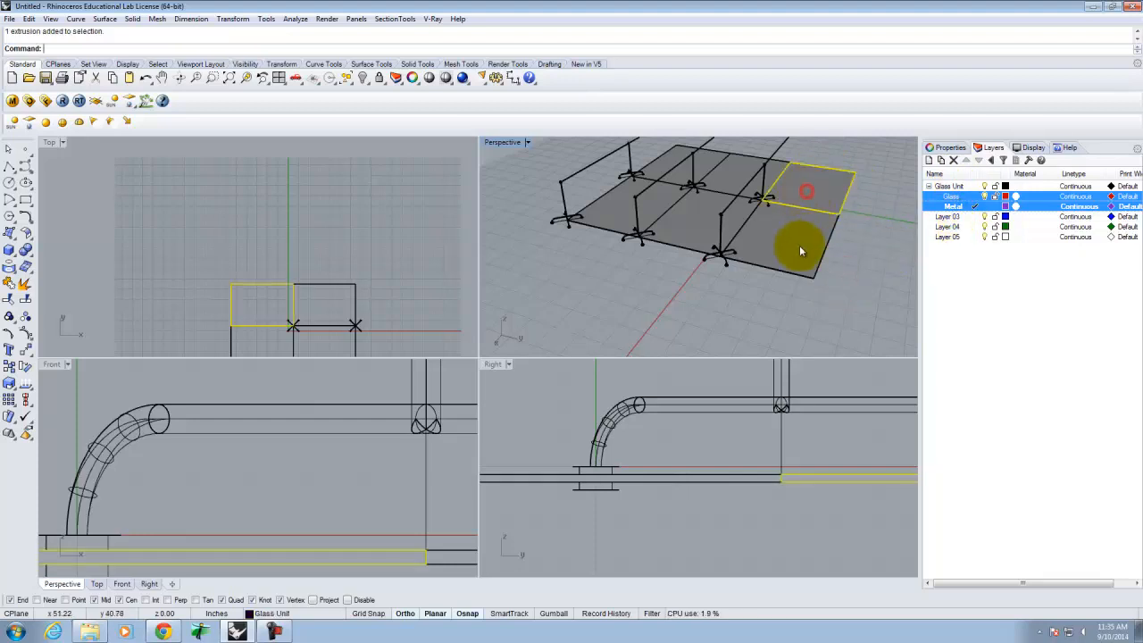
left_click(682, 221, "shift")
left_click(719, 169, "shift")
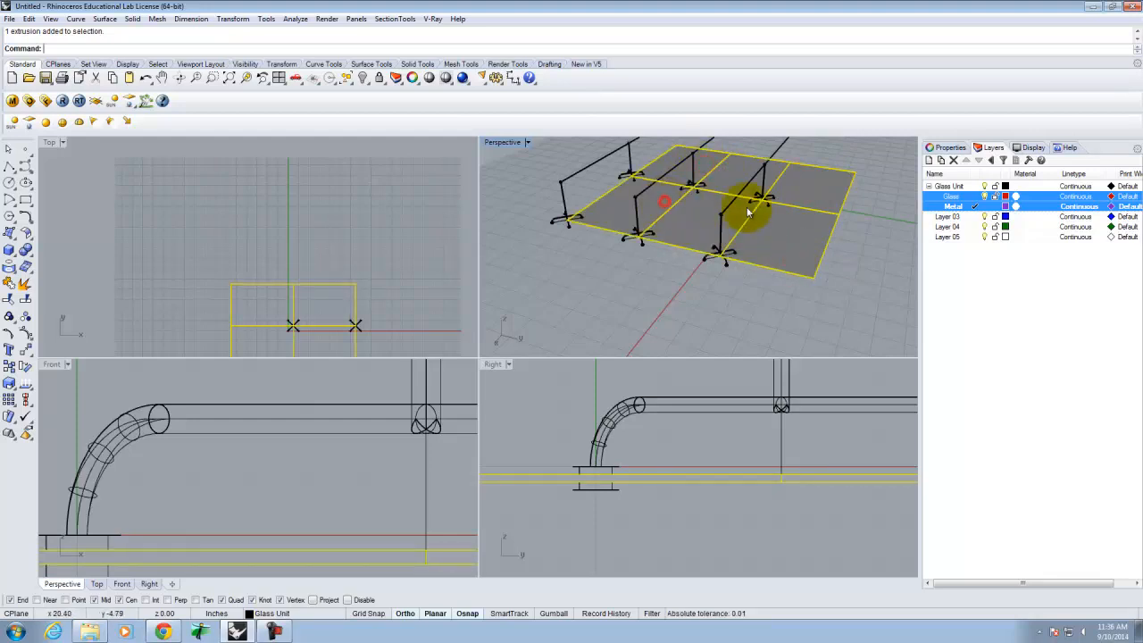
left_click(968, 275)
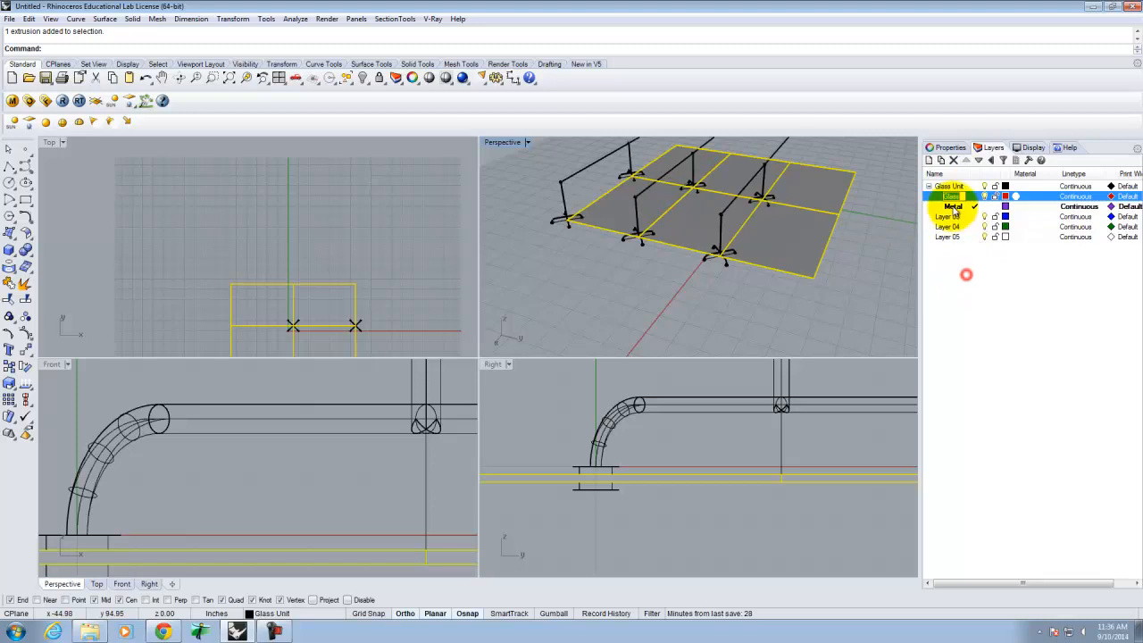
left_click(953, 196)
right_click(952, 197)
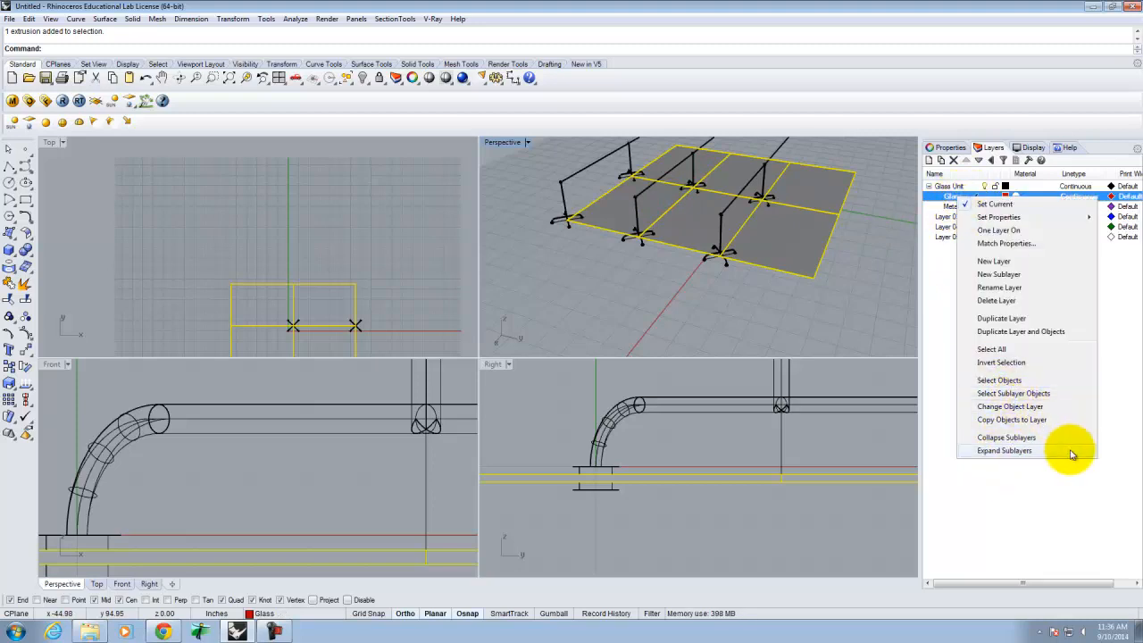
left_click(1036, 408)
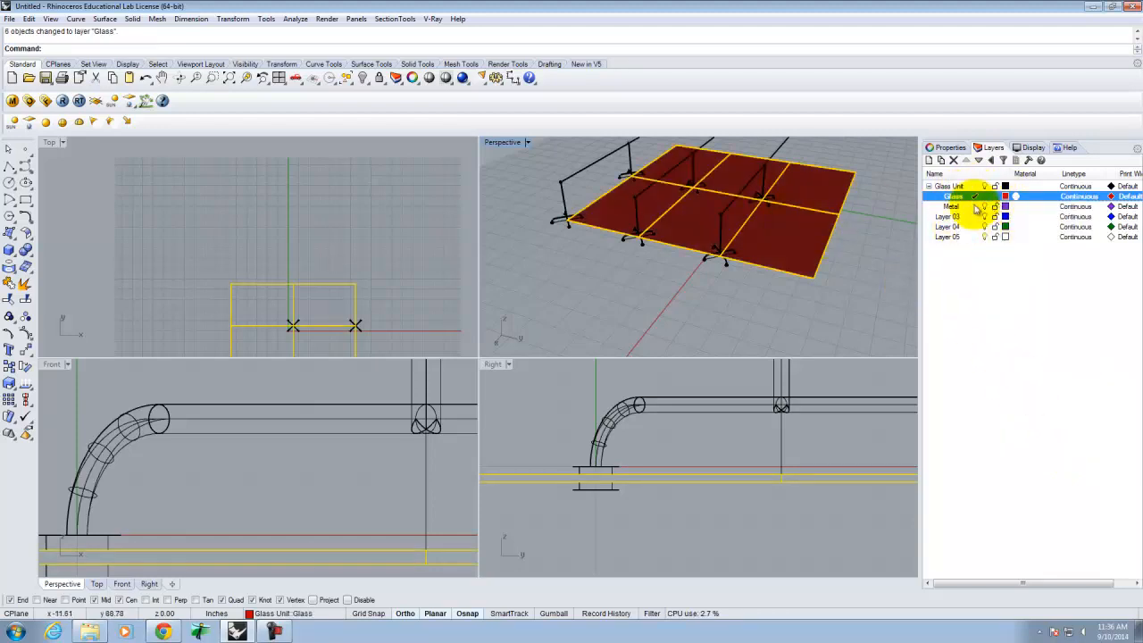
left_click(972, 308)
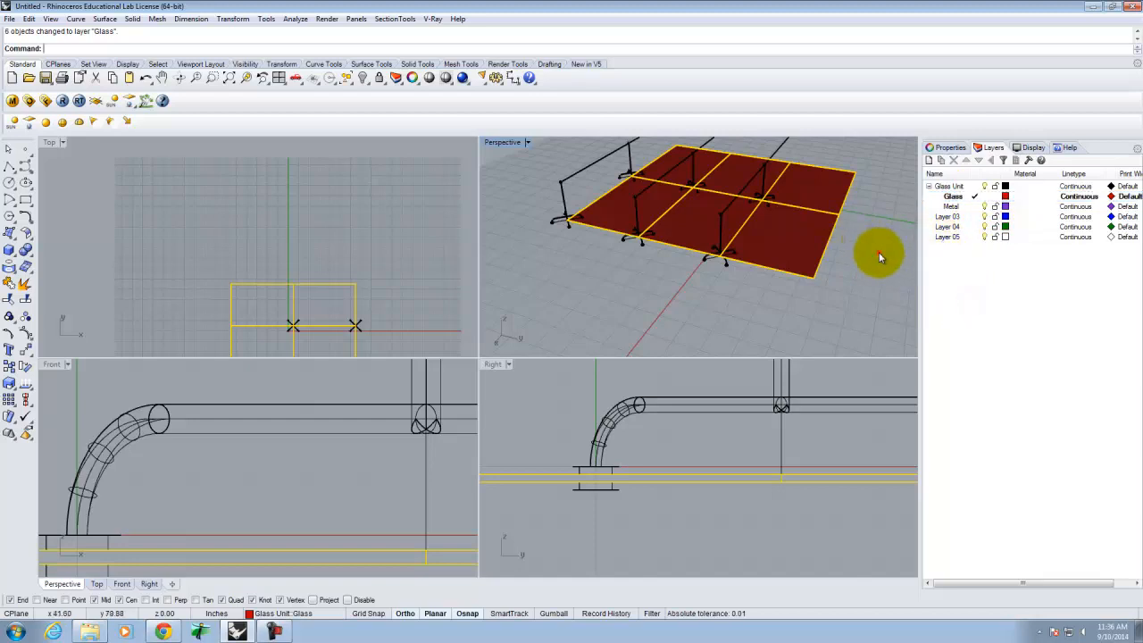
left_click(804, 249)
right_click_drag(837, 266, 829, 232)
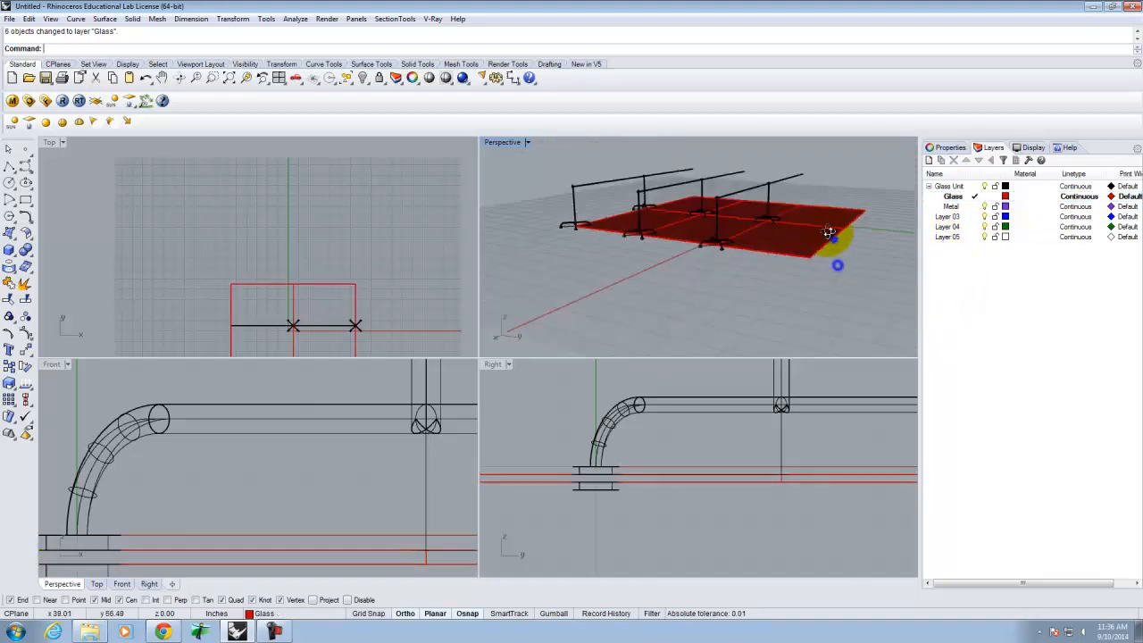
Make Metal the current layer and move everything except the slabs onto it, hiding the Glass layer only during the transfer
left_click(951, 186)
key("ctrl+a")
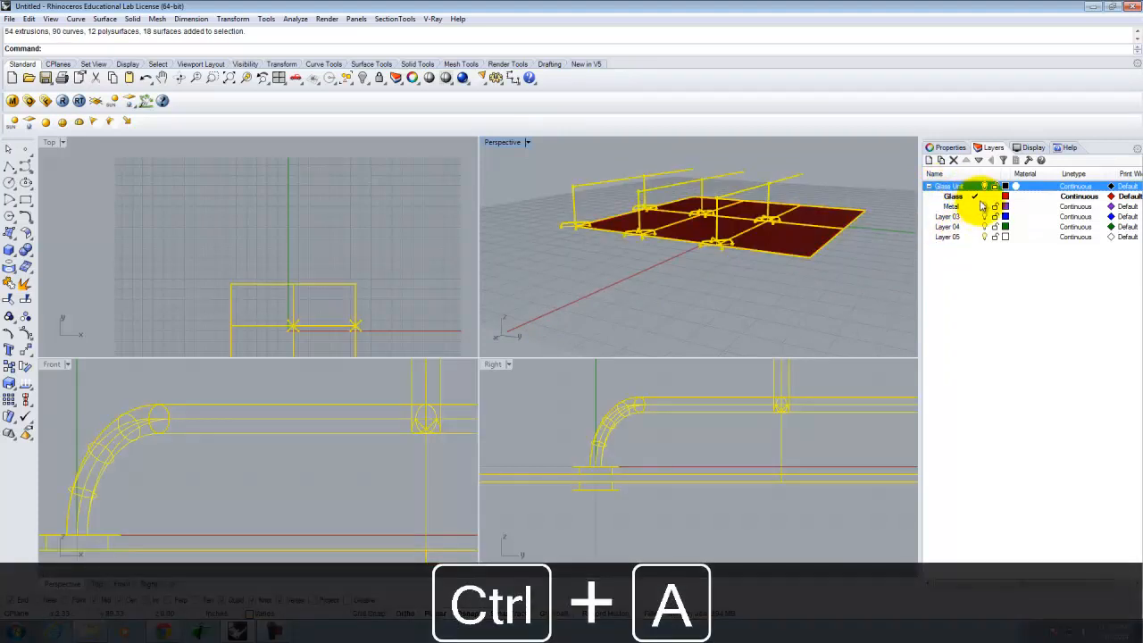
left_click(974, 207)
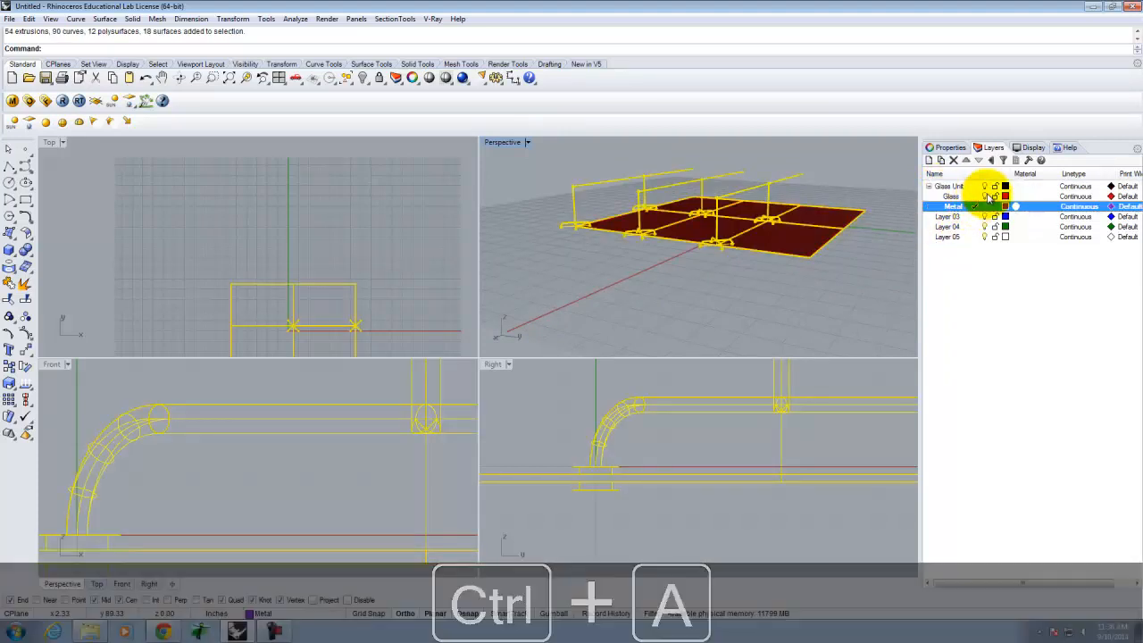
left_click(984, 196)
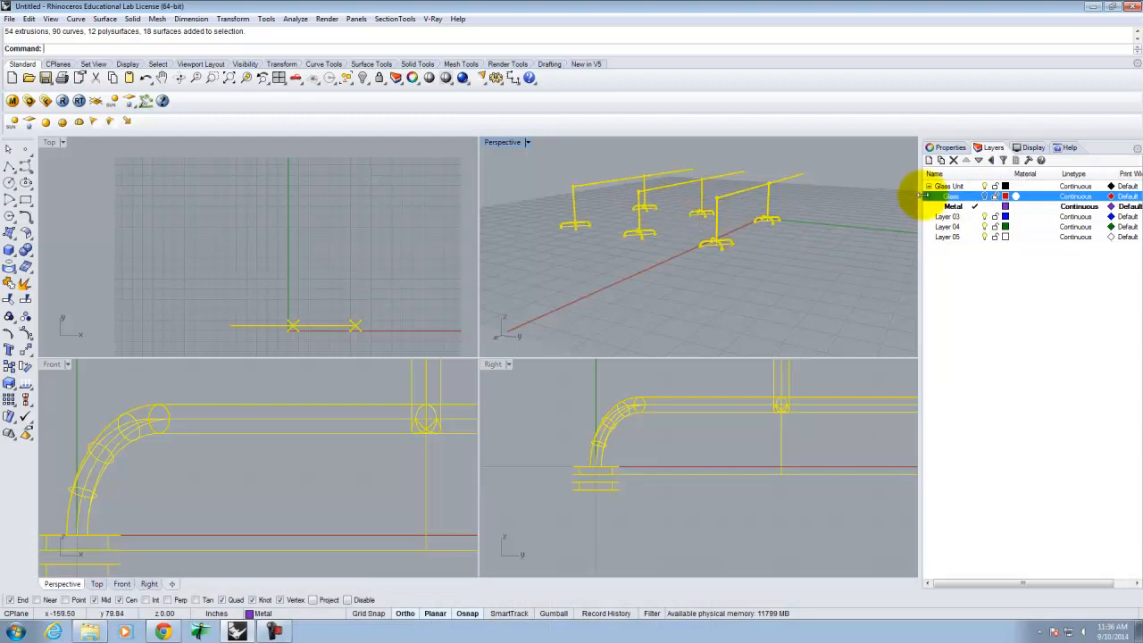
right_click(954, 207)
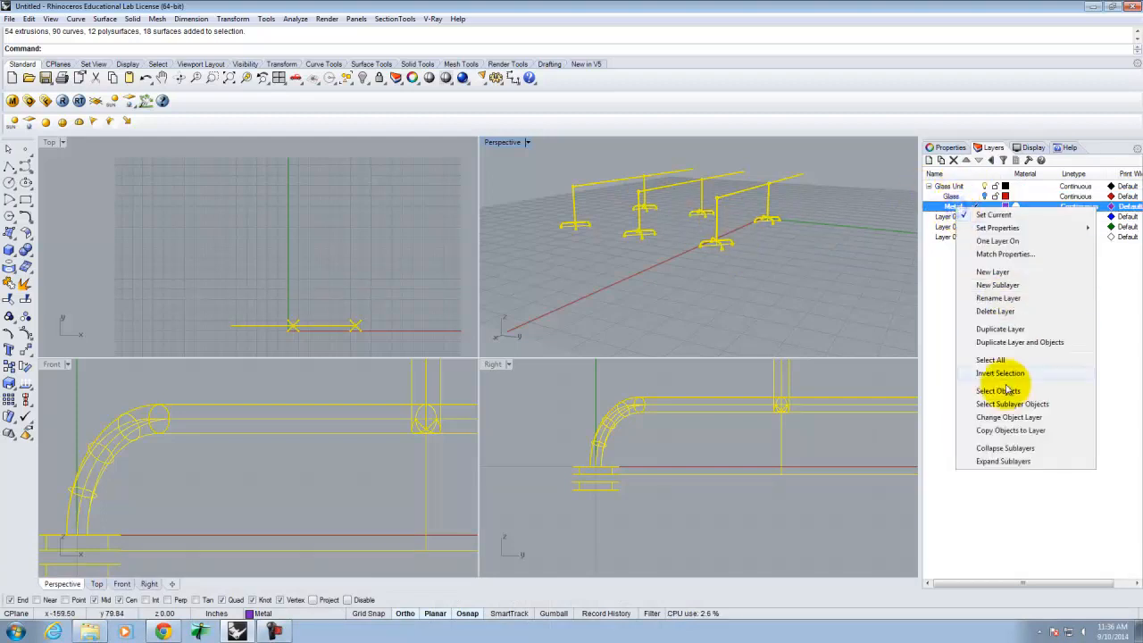
left_click(1019, 418)
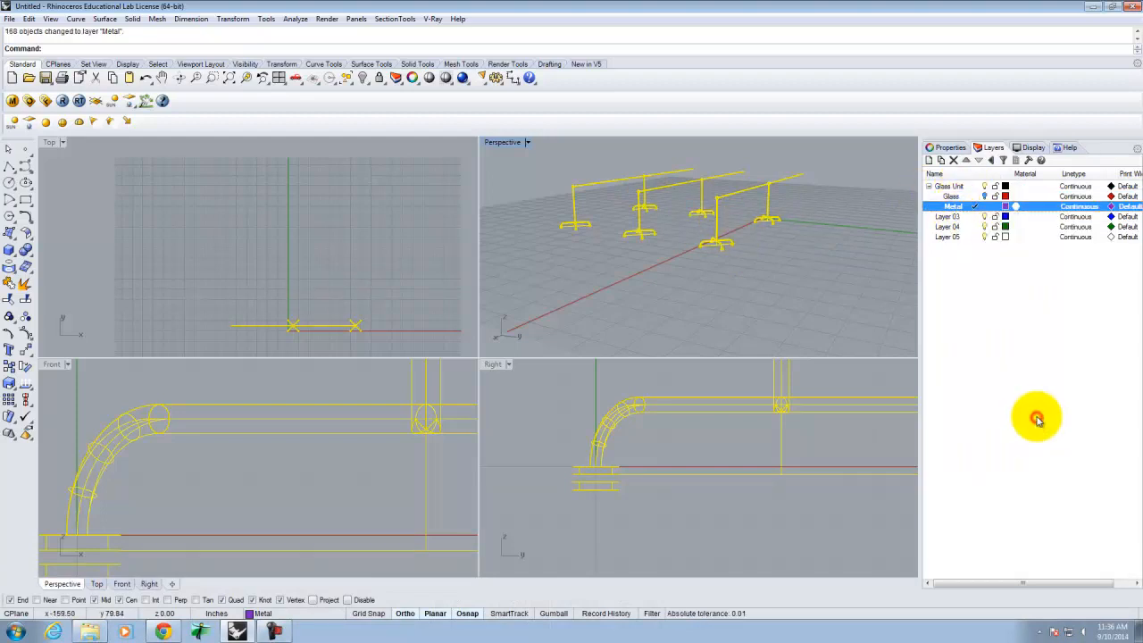
left_click(985, 197)
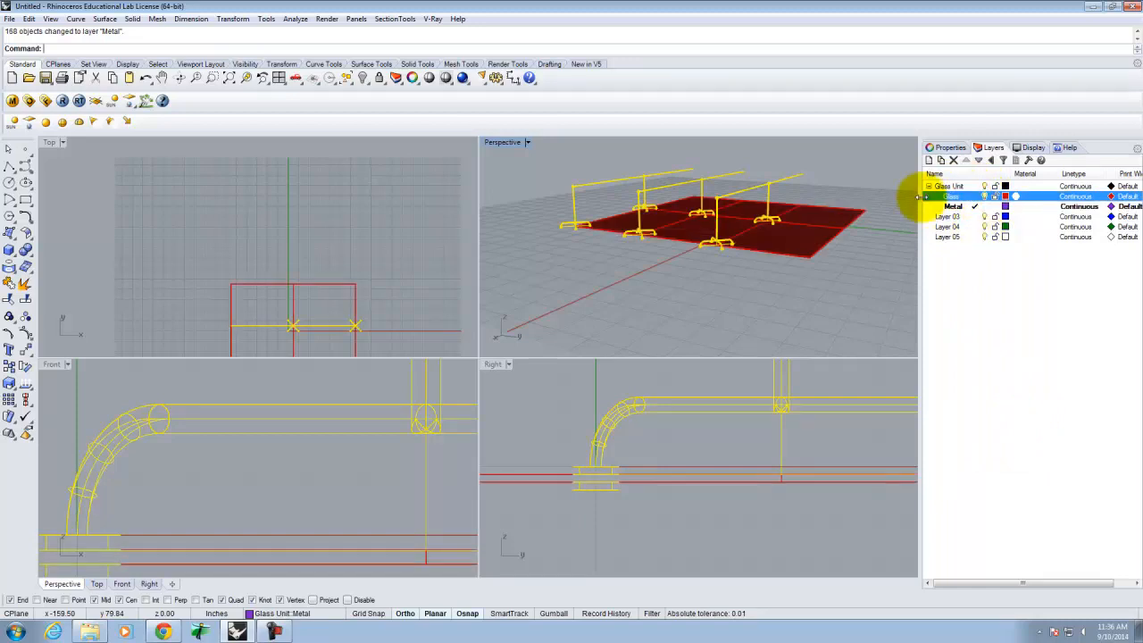
left_click(827, 298)
right_click_drag(741, 262, 823, 225)
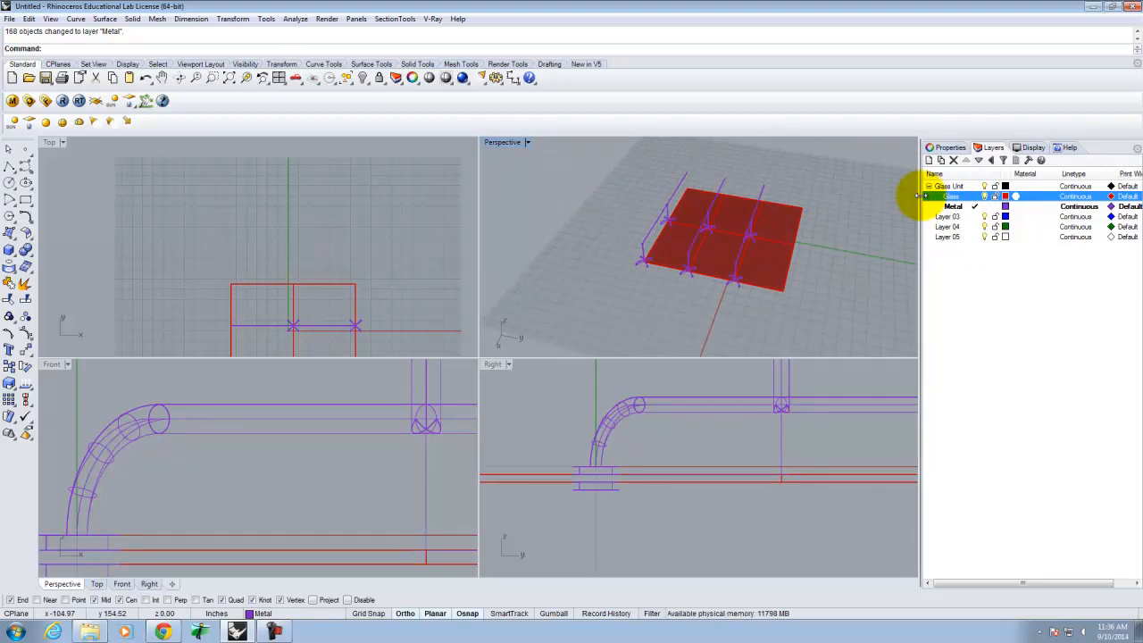
Load Basic Glass.vismat into the V-Ray scene materials from Resources > V-Ray Materials > Glass > Basic Glass on drive Q
left_click(13, 102)
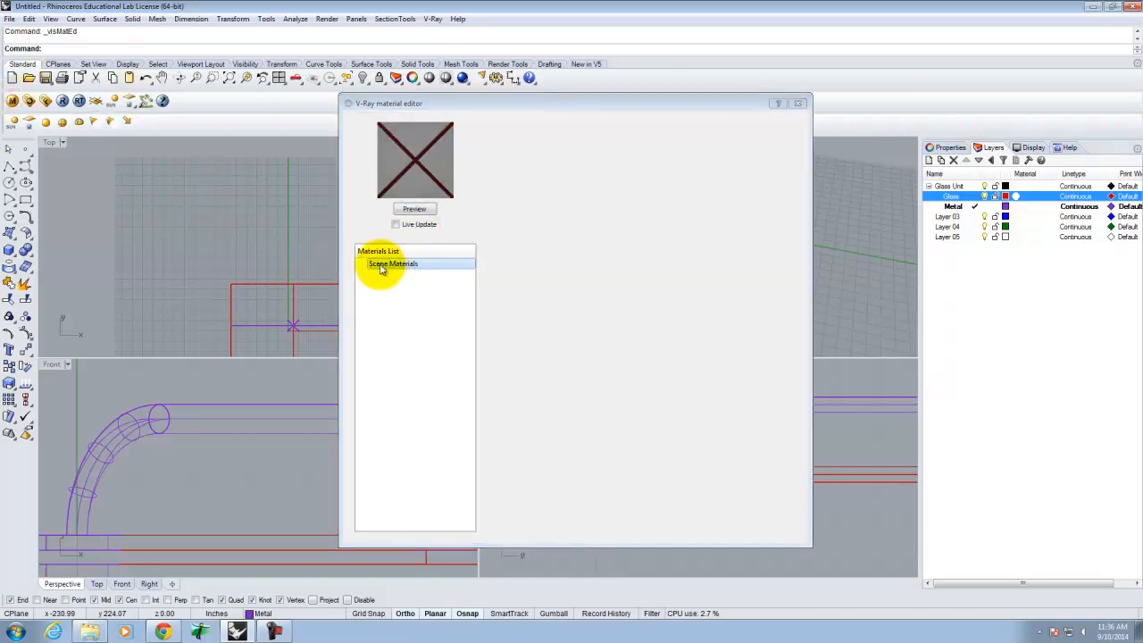
right_click(384, 268)
left_click(446, 291)
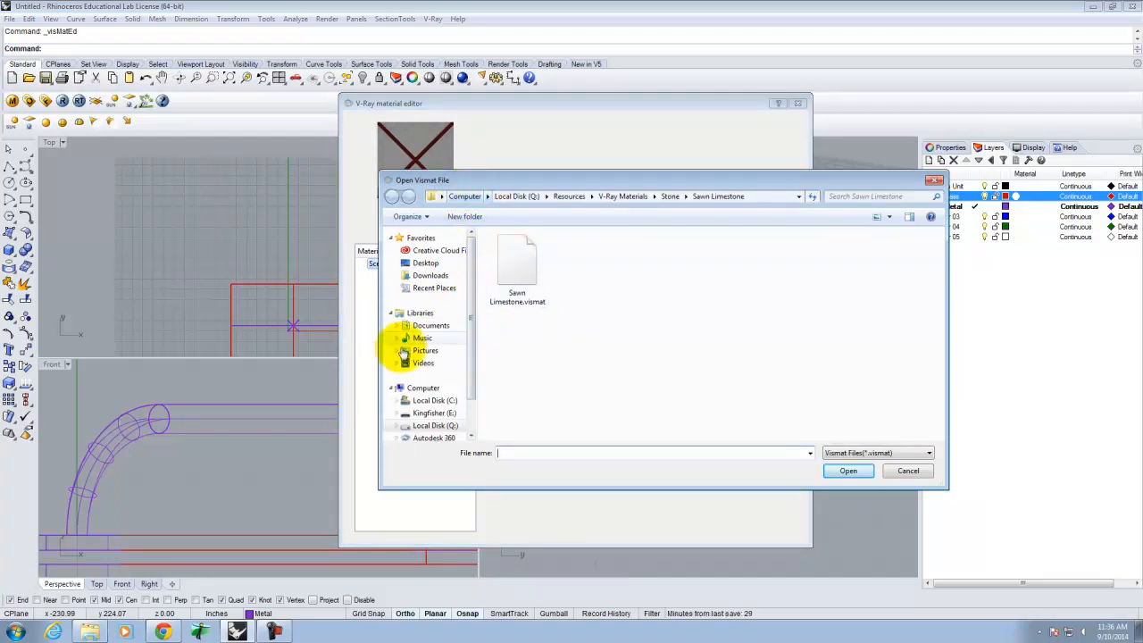
left_click(432, 426)
double_click(511, 253)
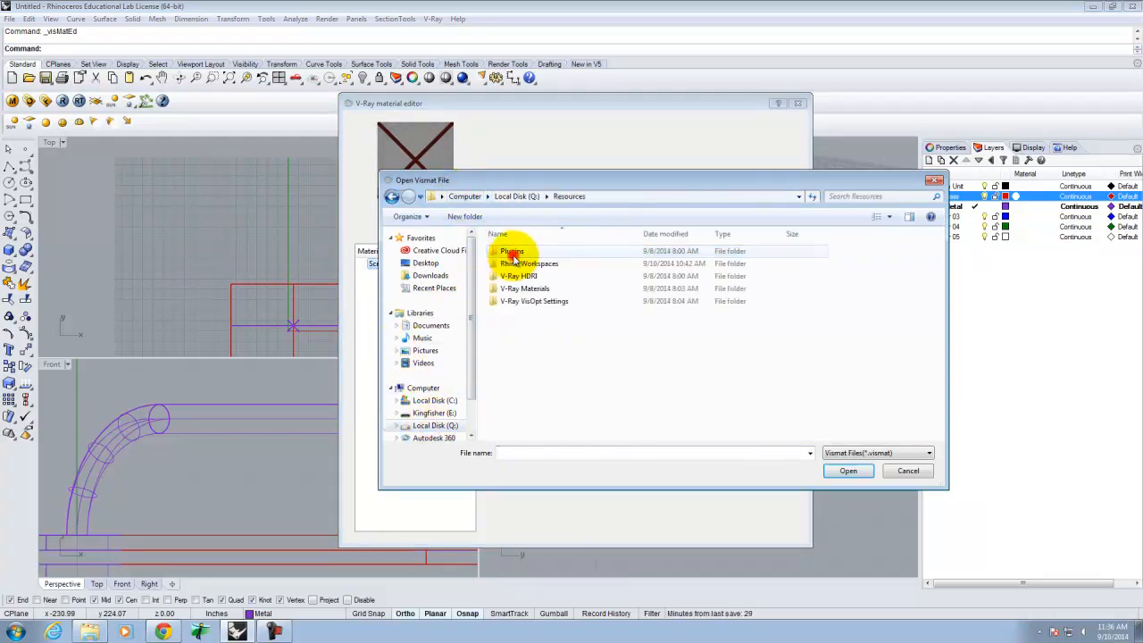
double_click(534, 288)
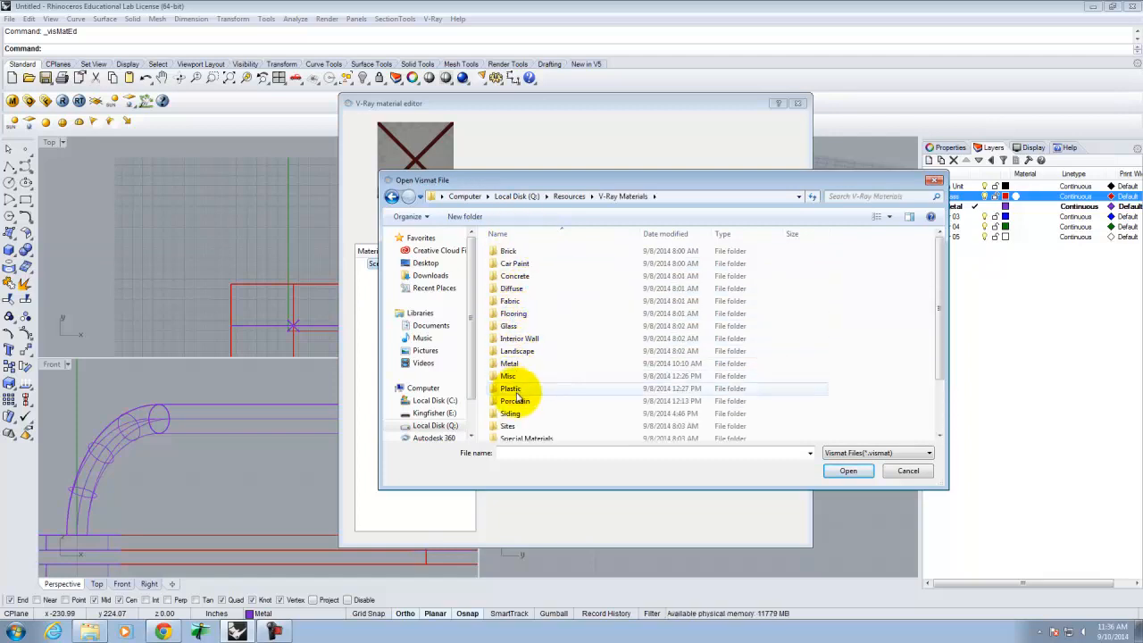
double_click(509, 326)
double_click(517, 251)
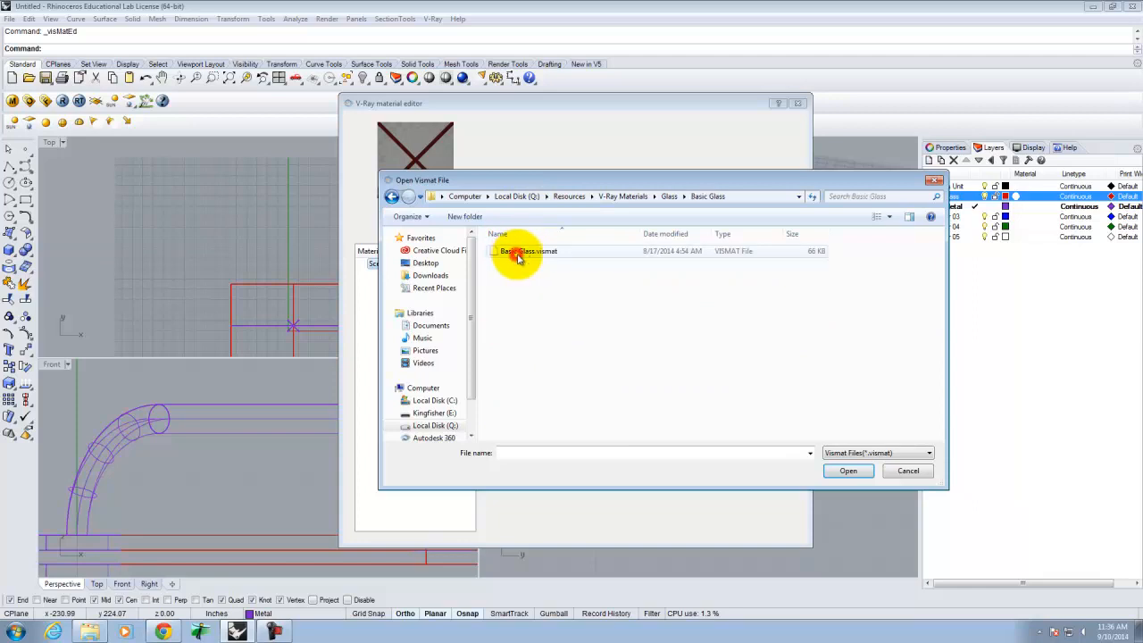
left_click(522, 251)
left_click(851, 474)
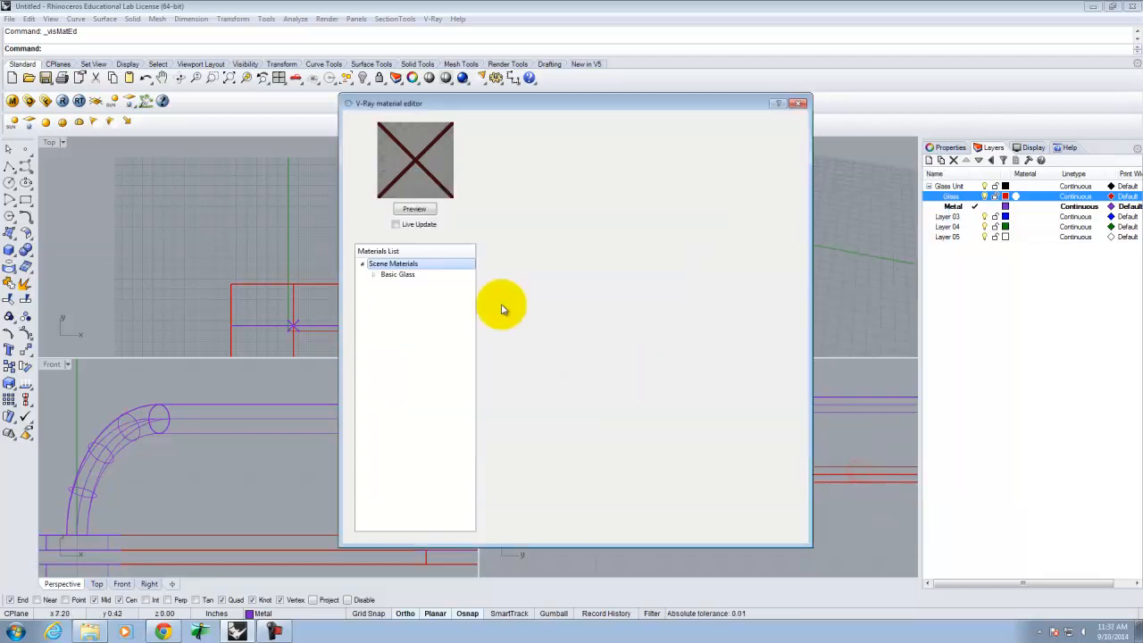
Load Aluminium Shiny.vismat from V-Ray Materials > Metal > Aluminum into the scene materials and close the material editor
left_click(402, 265)
right_click(407, 265)
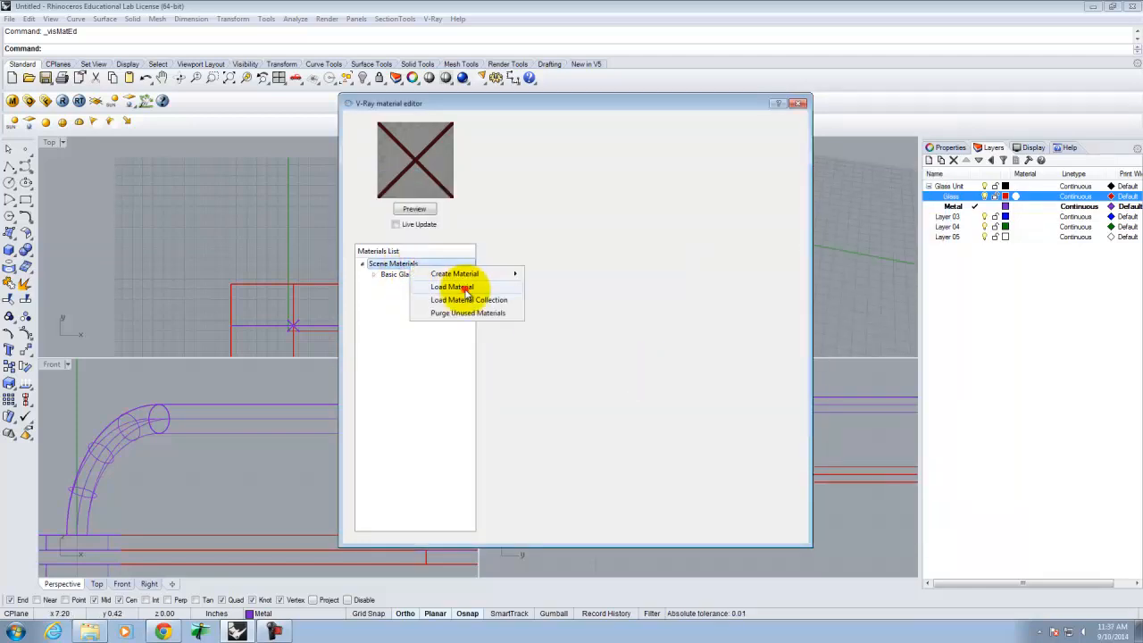
left_click(466, 288)
left_click(615, 198)
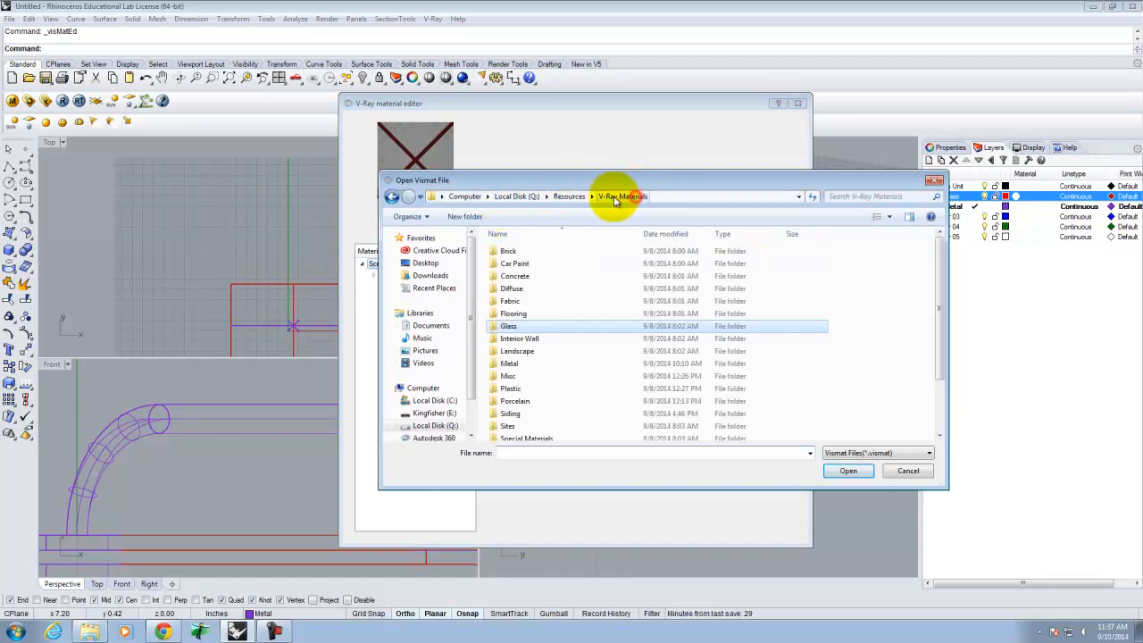
double_click(511, 365)
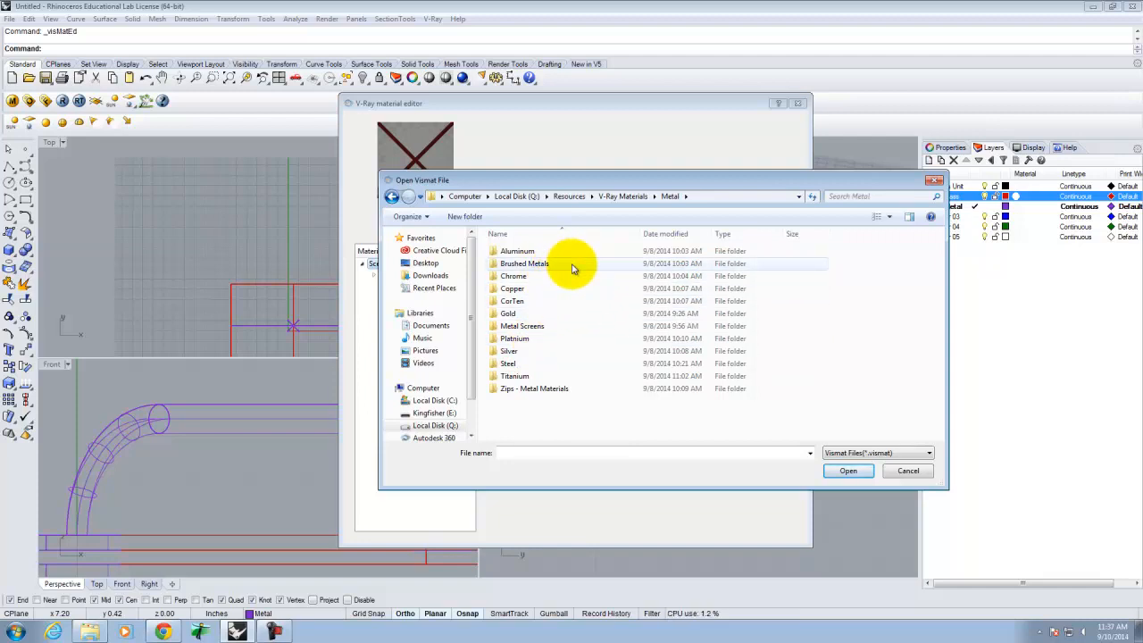
double_click(516, 251)
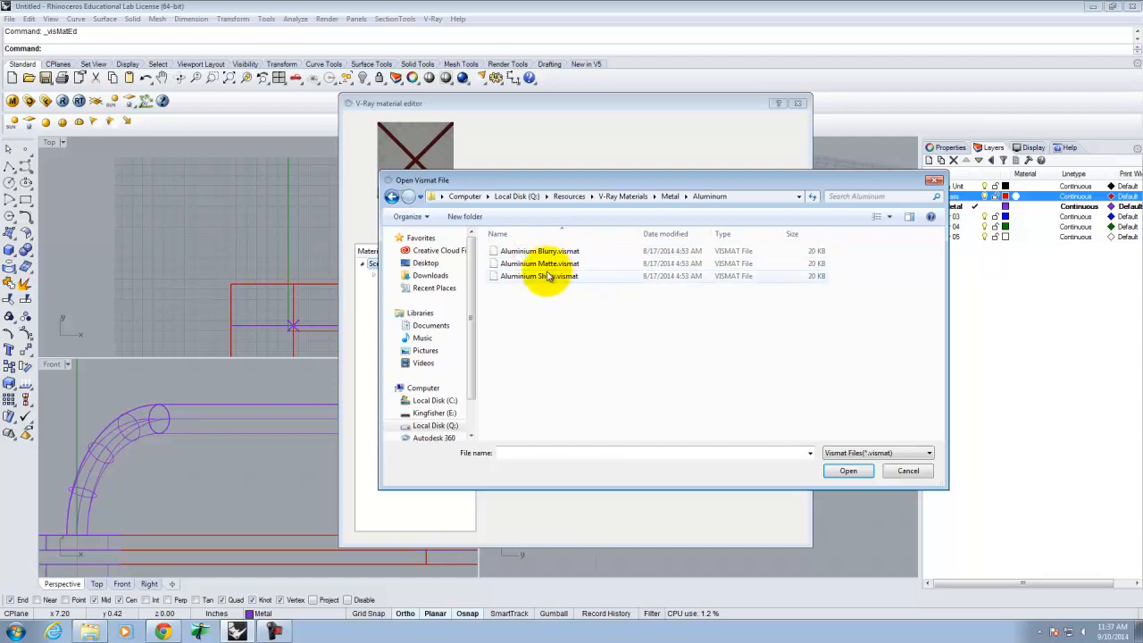
left_click(527, 276)
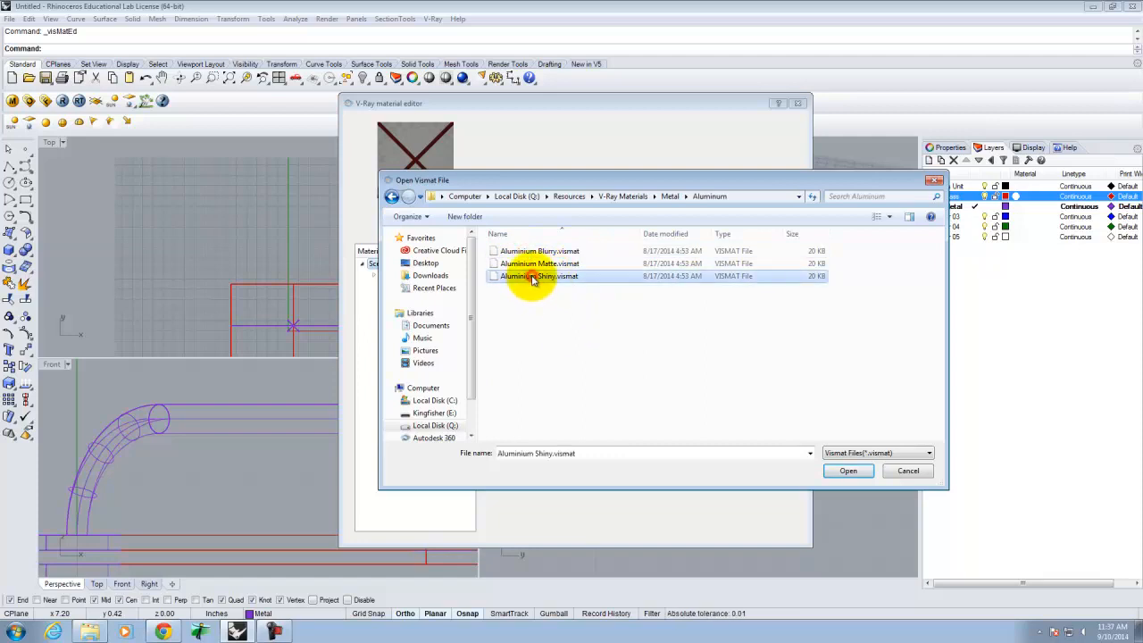
left_click(848, 472)
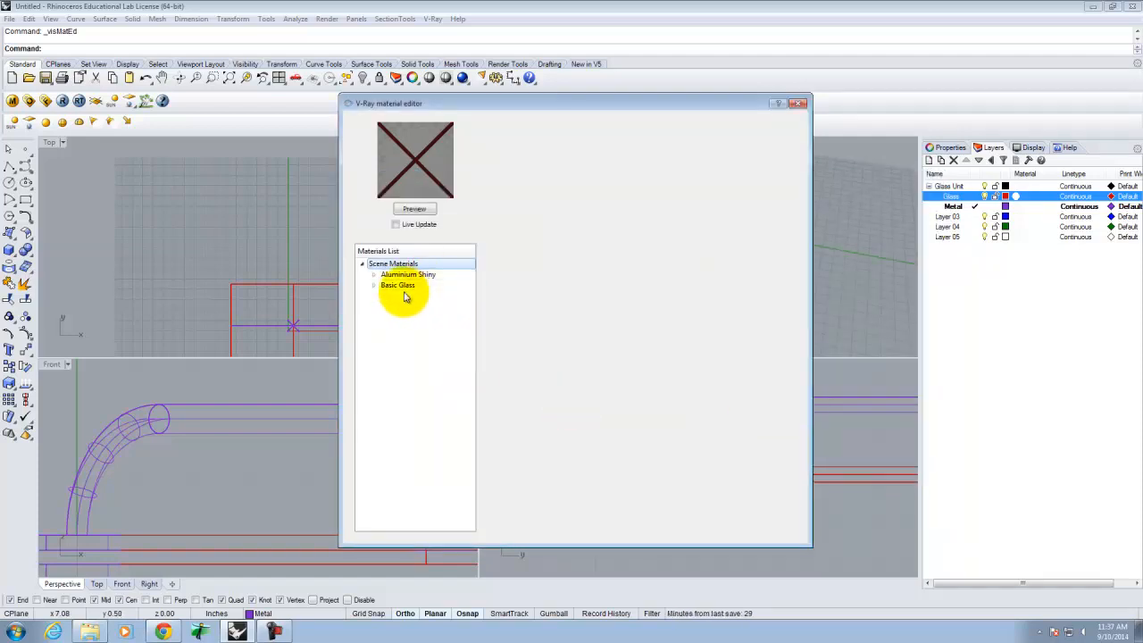
left_click(802, 105)
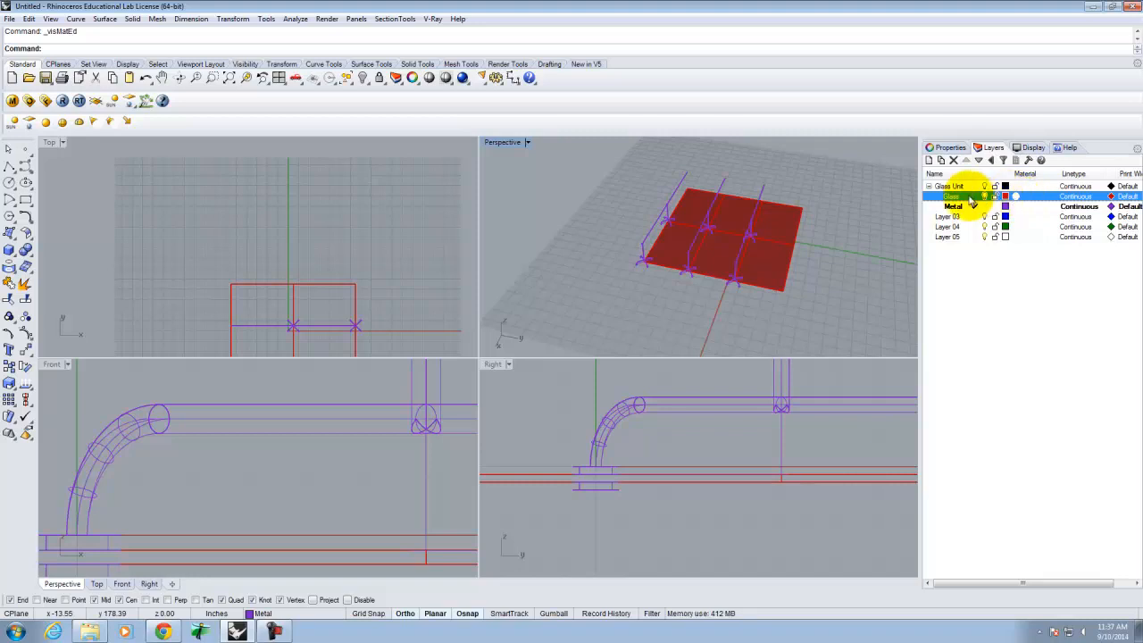
Assign the V-Ray plug-in material Basic Glass to the Glass layer
left_click(1017, 196)
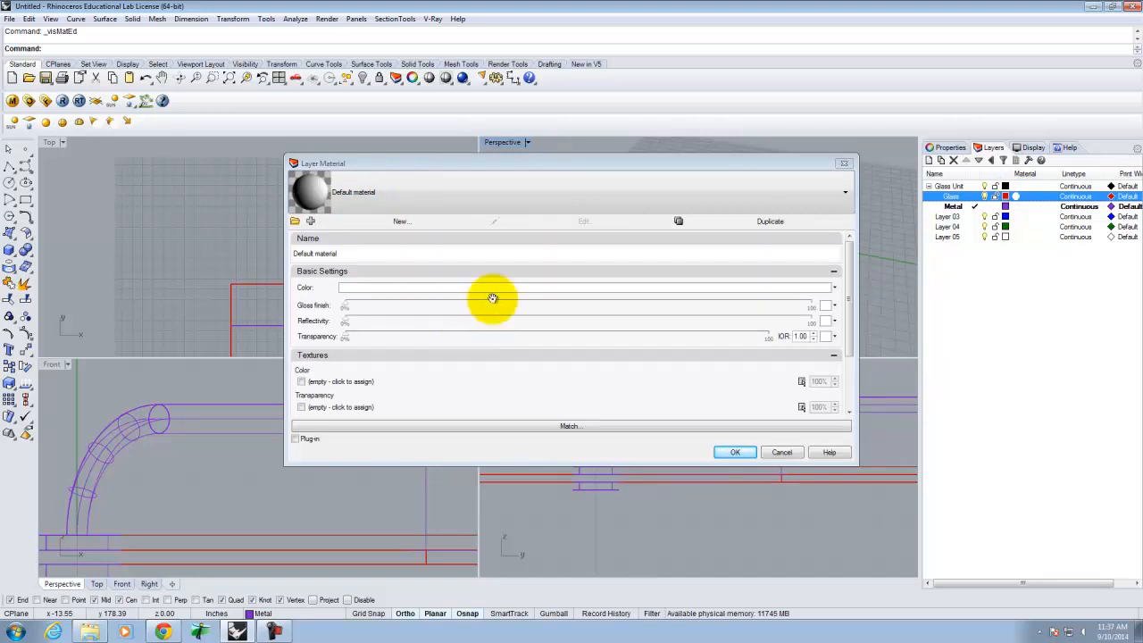
left_click(295, 440)
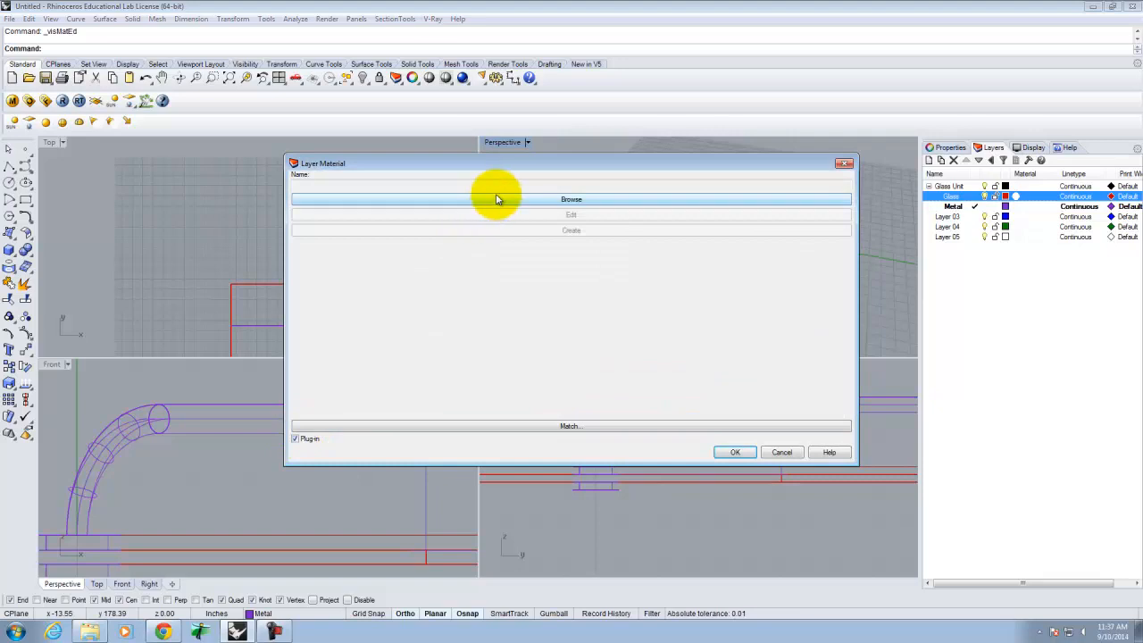
left_click(497, 204)
left_click(596, 308)
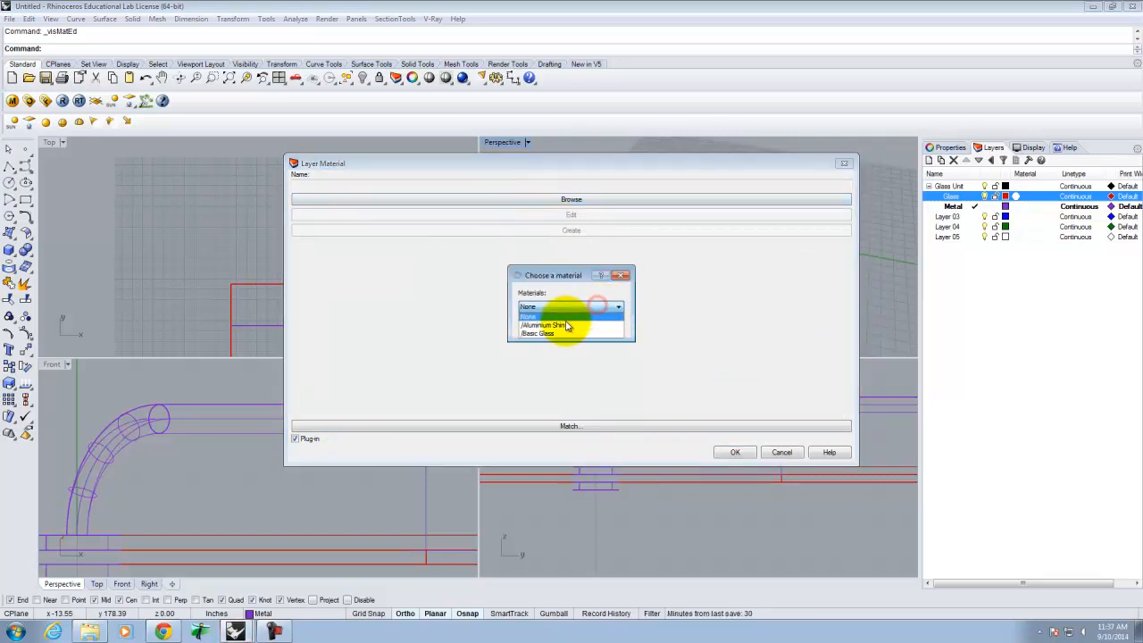
left_click(563, 334)
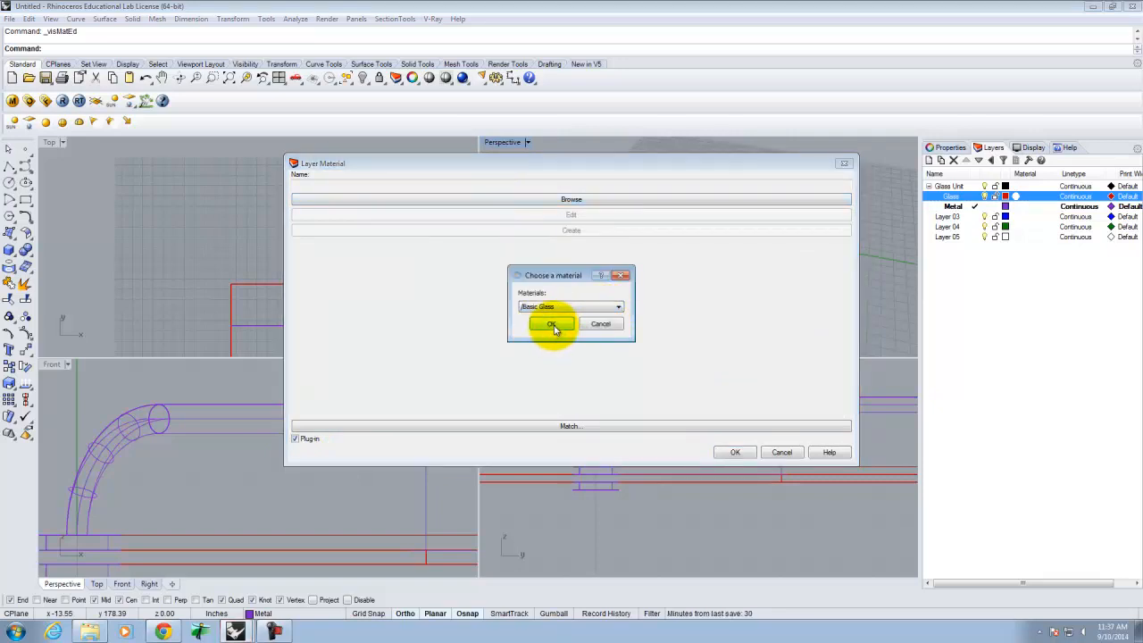
left_click(552, 325)
left_click(738, 451)
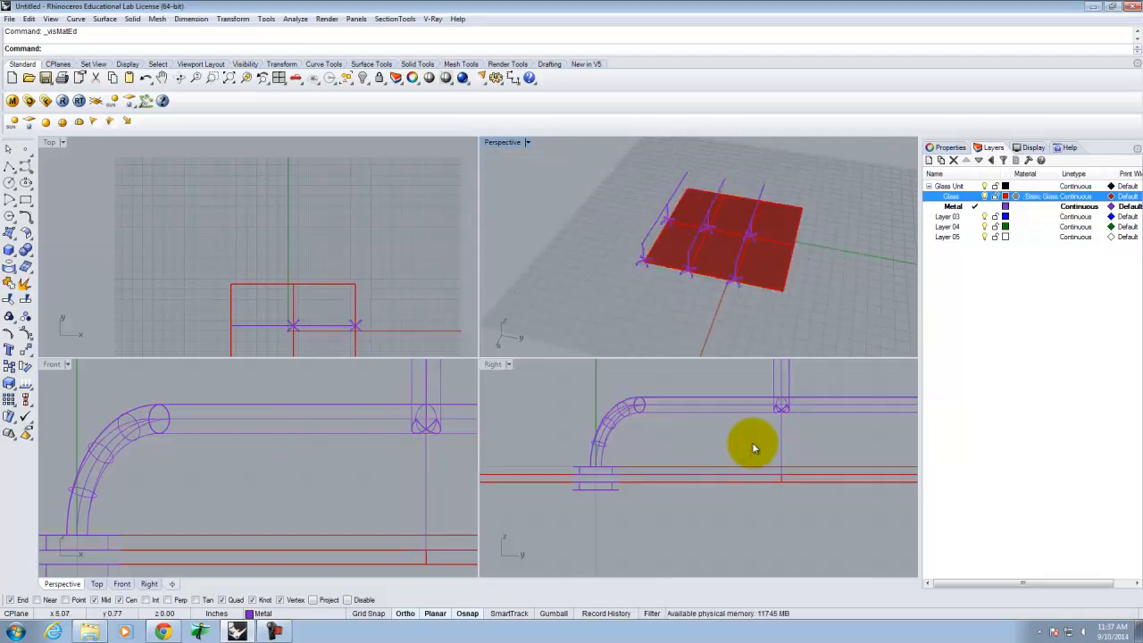
Assign the V-Ray material Aluminium Shiny to the Metal layer and close the material editor
left_click(12, 101)
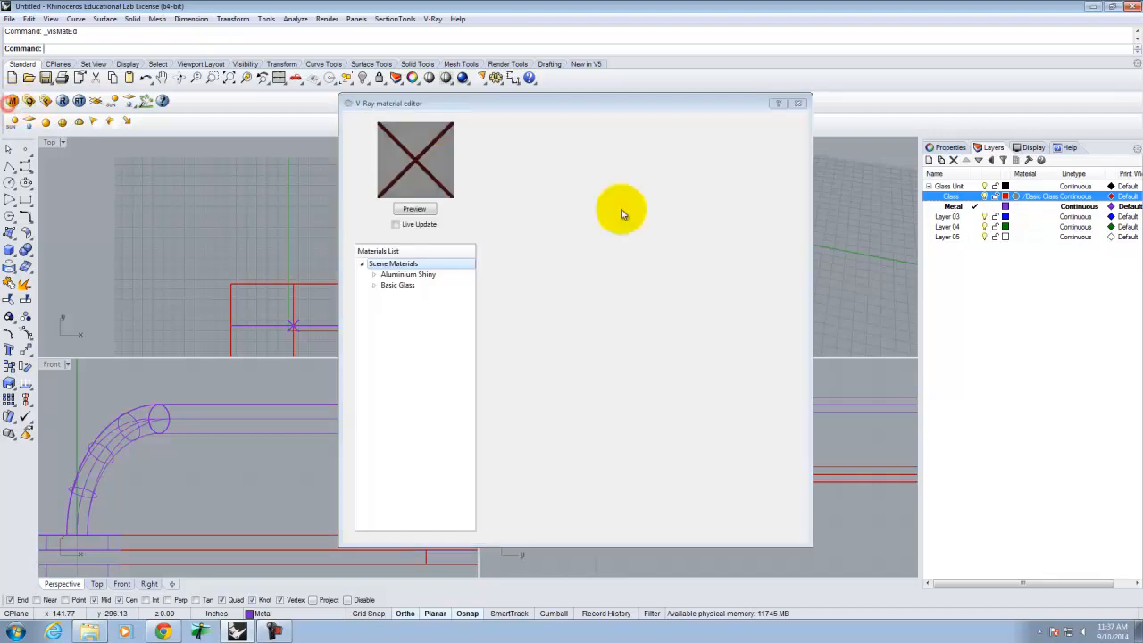
right_click(404, 277)
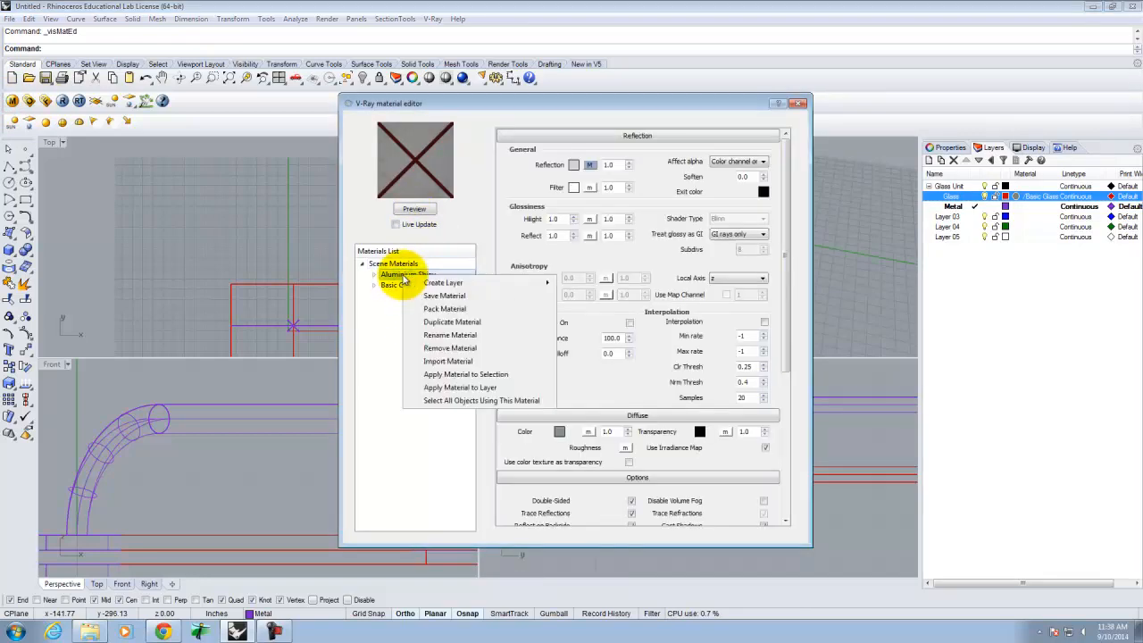
left_click(483, 390)
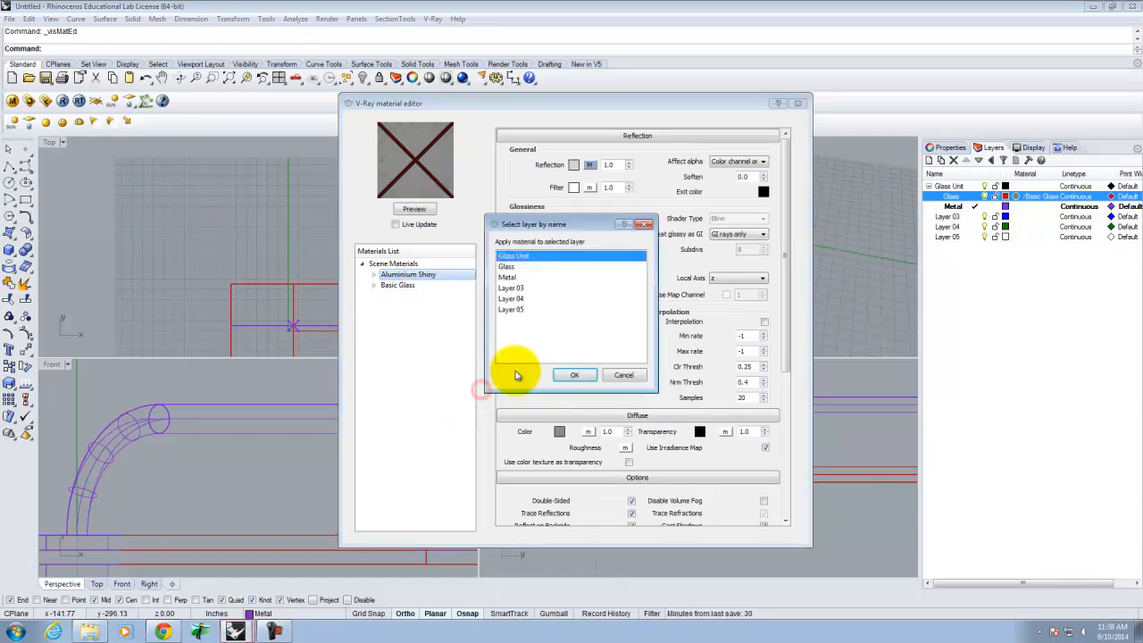
left_click(517, 278)
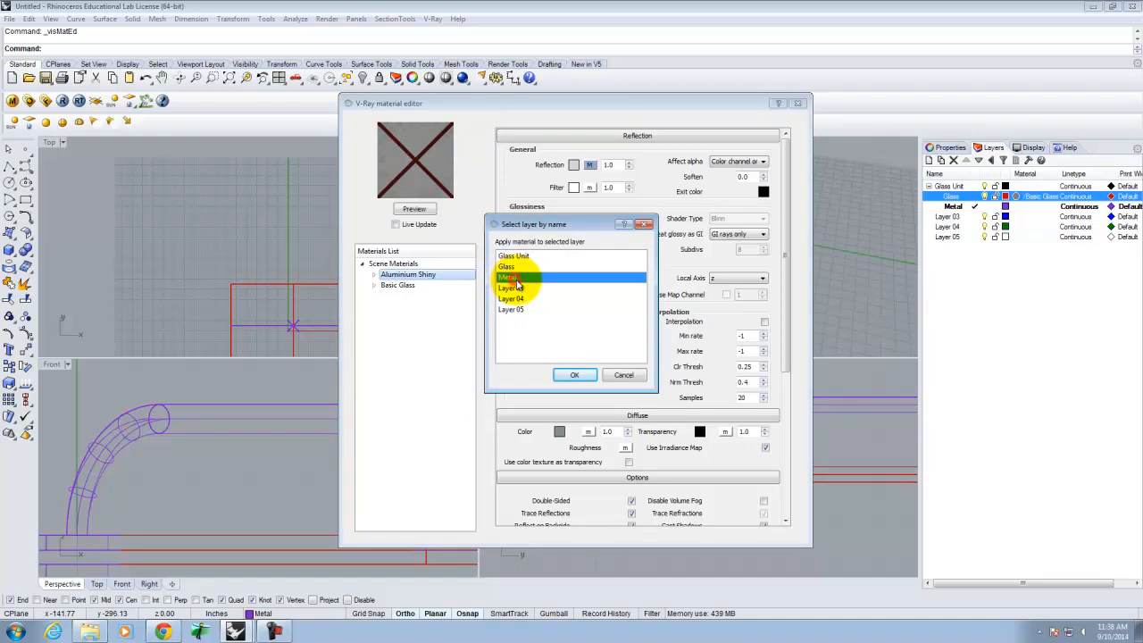
left_click(579, 375)
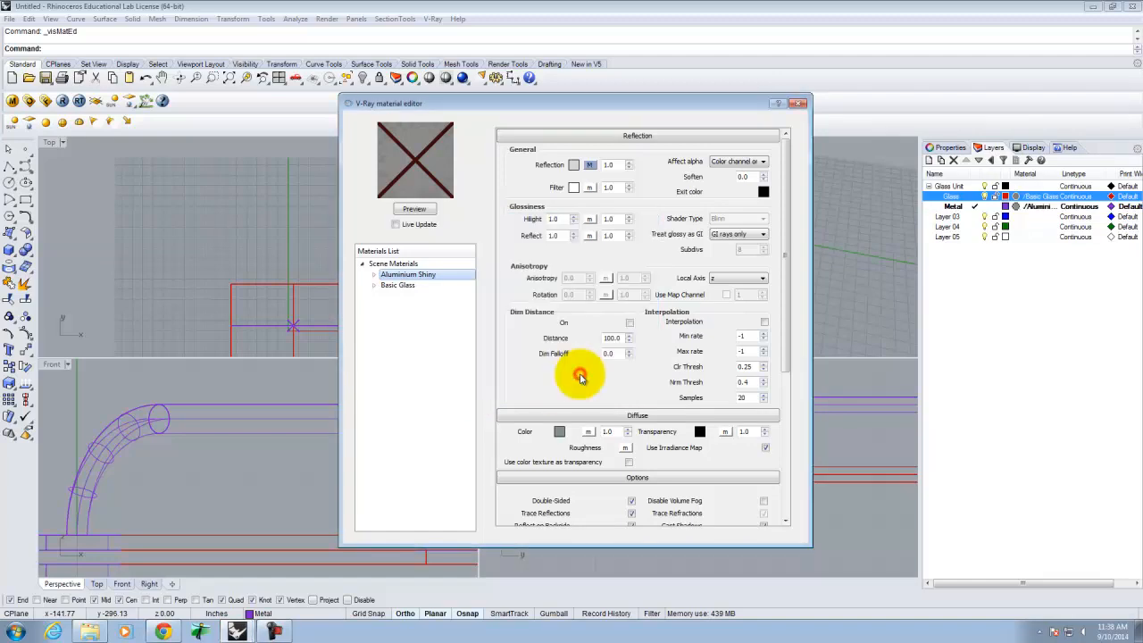
left_click(798, 103)
Select the entire model and rotate it 90 degrees in 3D about the outer slab edge so it stands upright
left_click(637, 287)
scroll(576, 275, "down", 4)
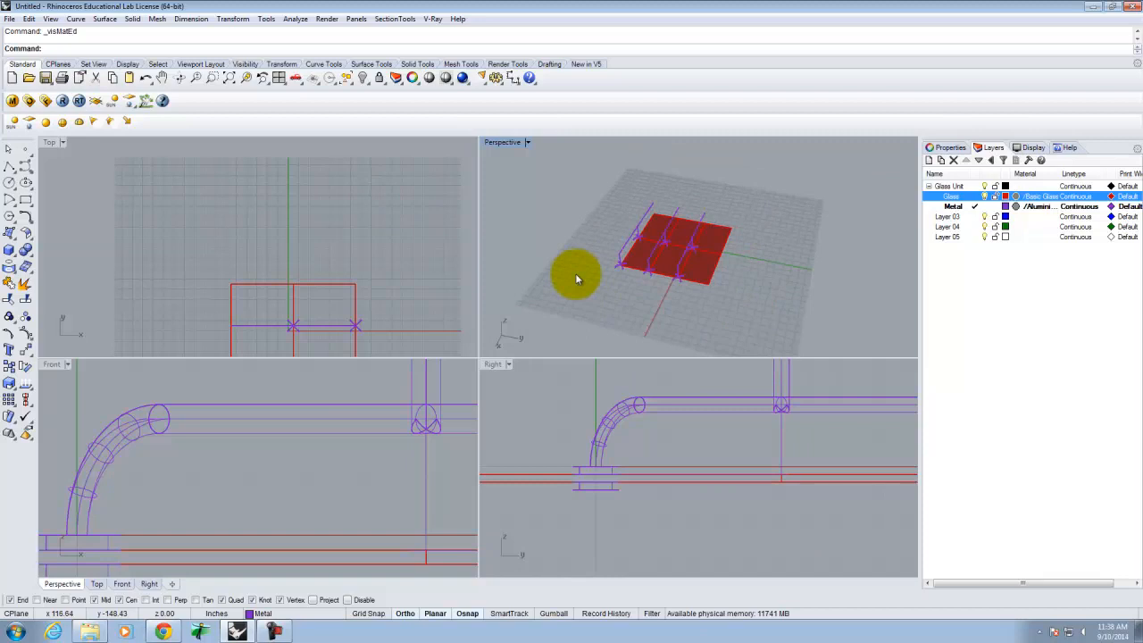
scroll(638, 288, "up", 4)
right_click_drag(638, 286, 667, 272)
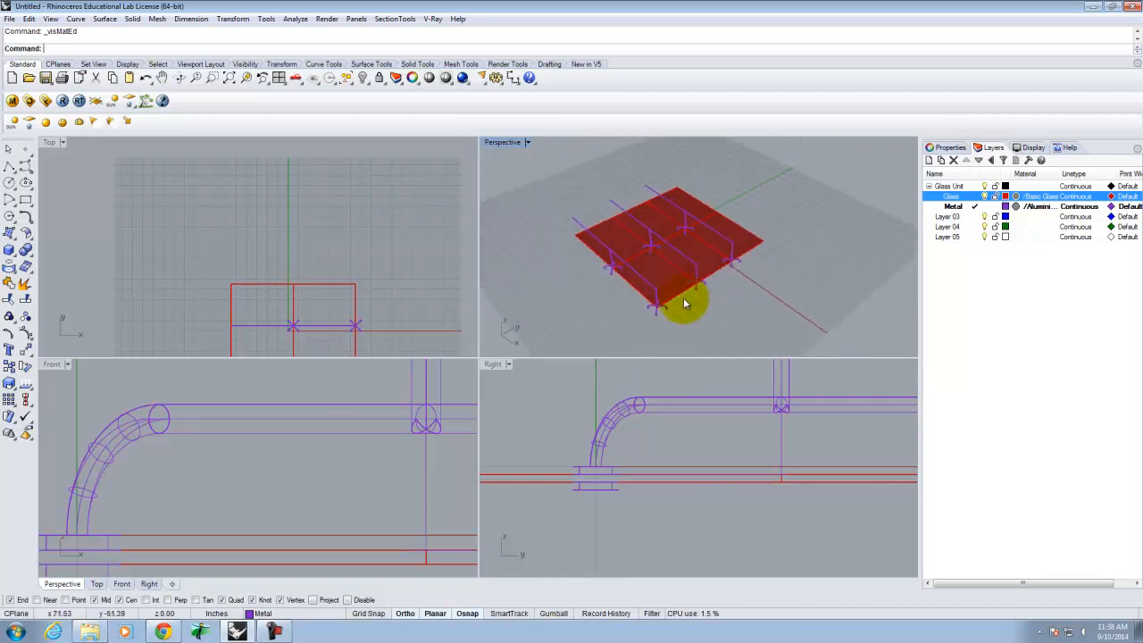
left_click(670, 298)
scroll(693, 268, "down", 3)
left_click_drag(572, 170, 752, 311)
scroll(718, 288, "up", 5)
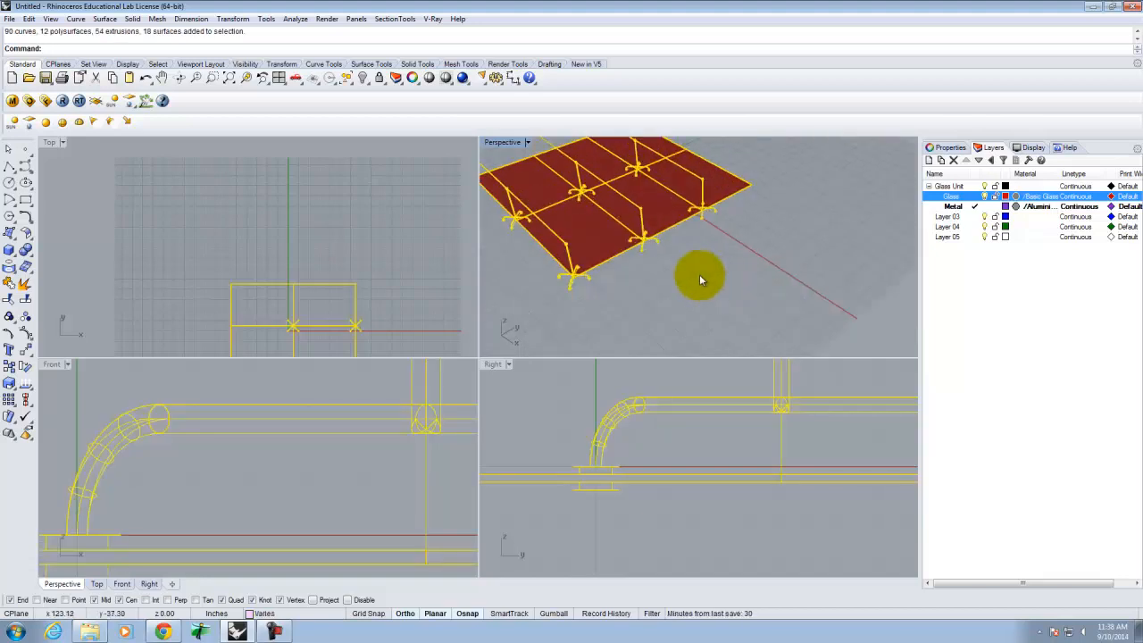
key("Return")
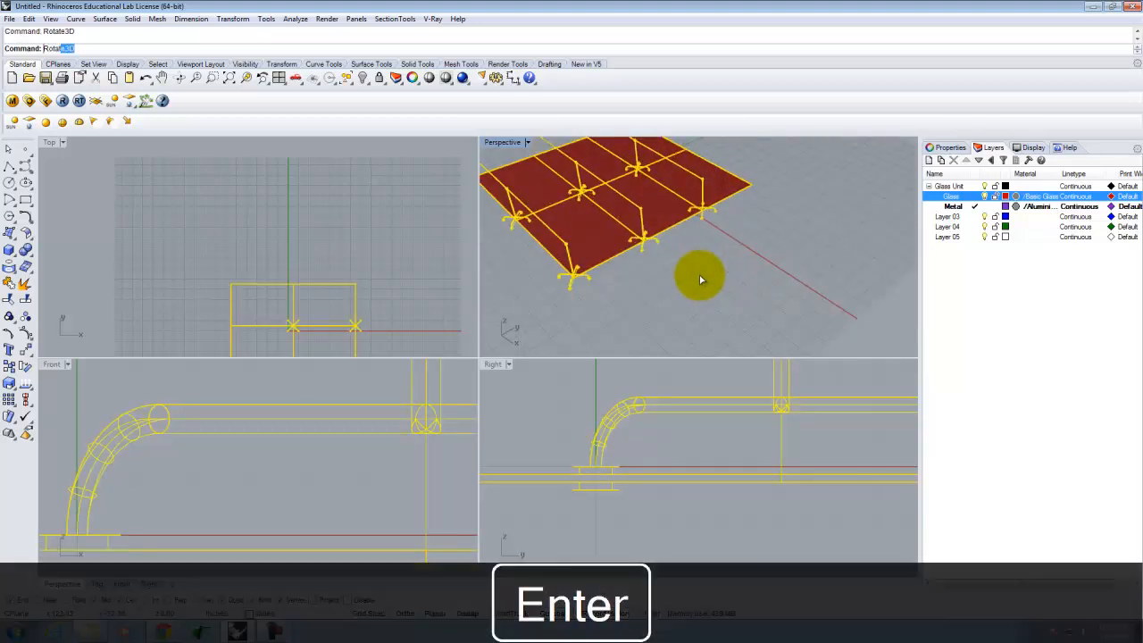
scroll(582, 288, "up", 8)
scroll(572, 256, "down", 2)
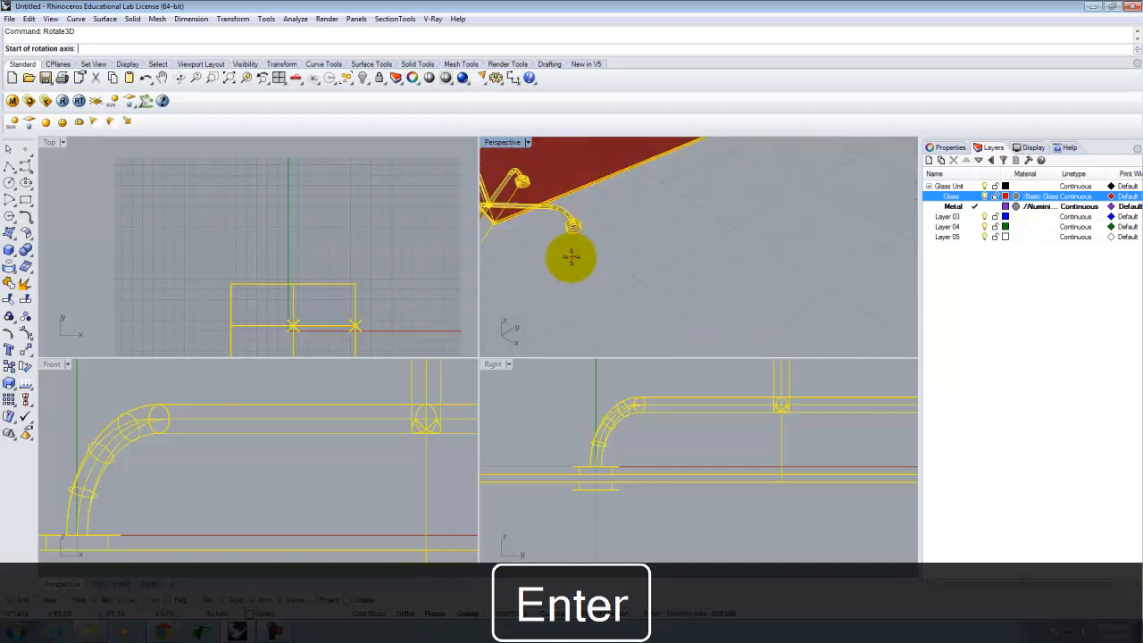
scroll(489, 216, "up", 3)
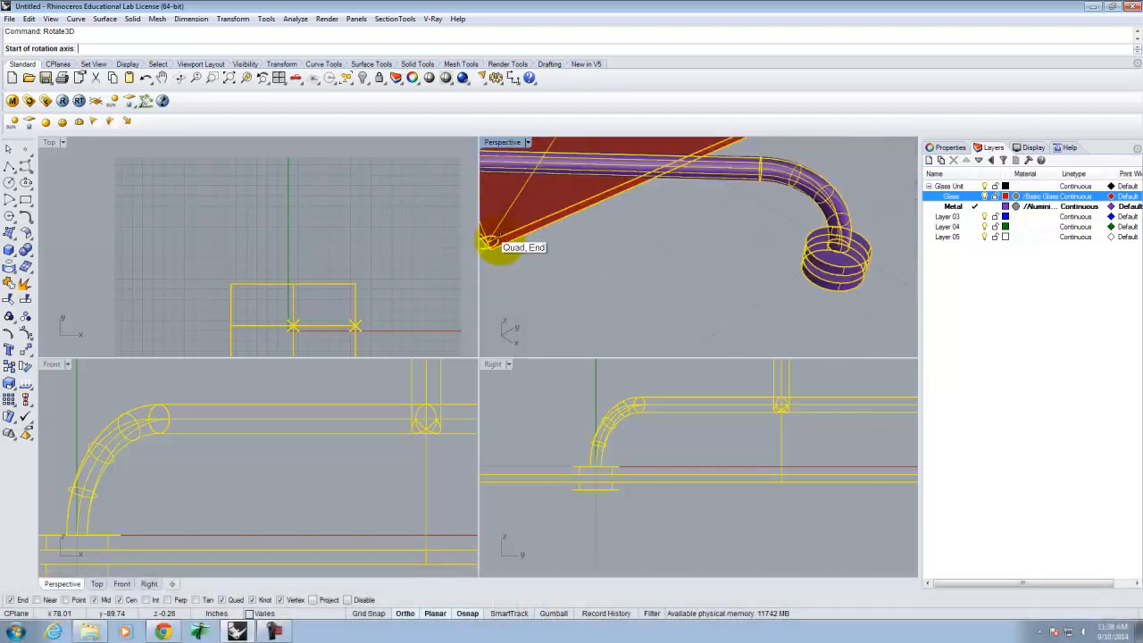
left_click(490, 242)
scroll(492, 304, "down", 4)
scroll(630, 241, "up", 3)
left_click(636, 241)
scroll(653, 229, "down", 5)
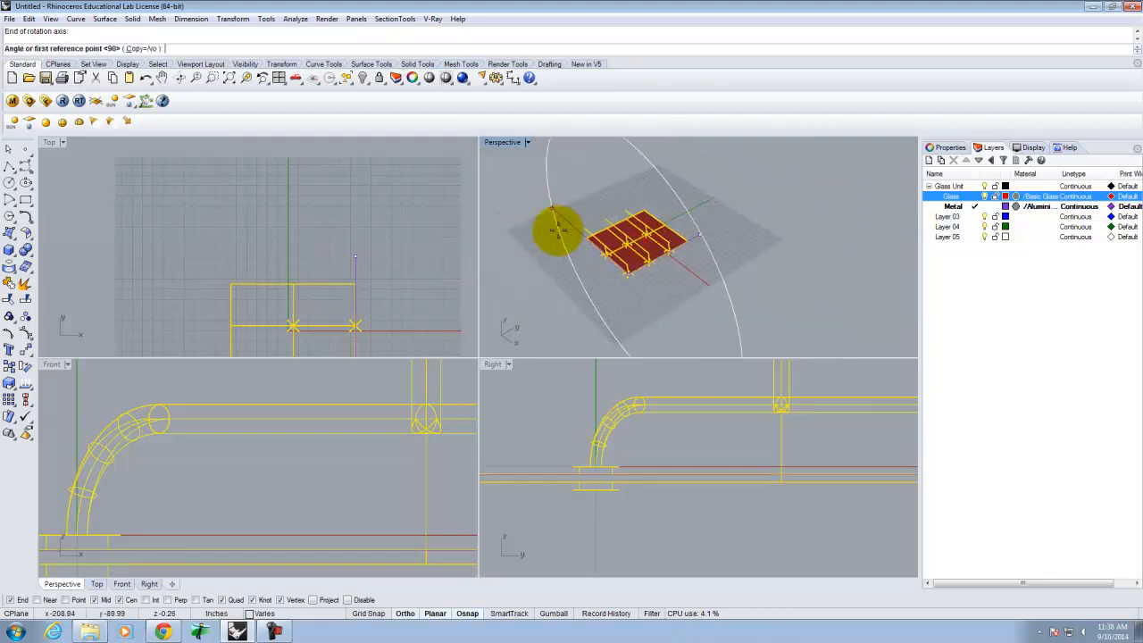
left_click(553, 229)
left_click(590, 163)
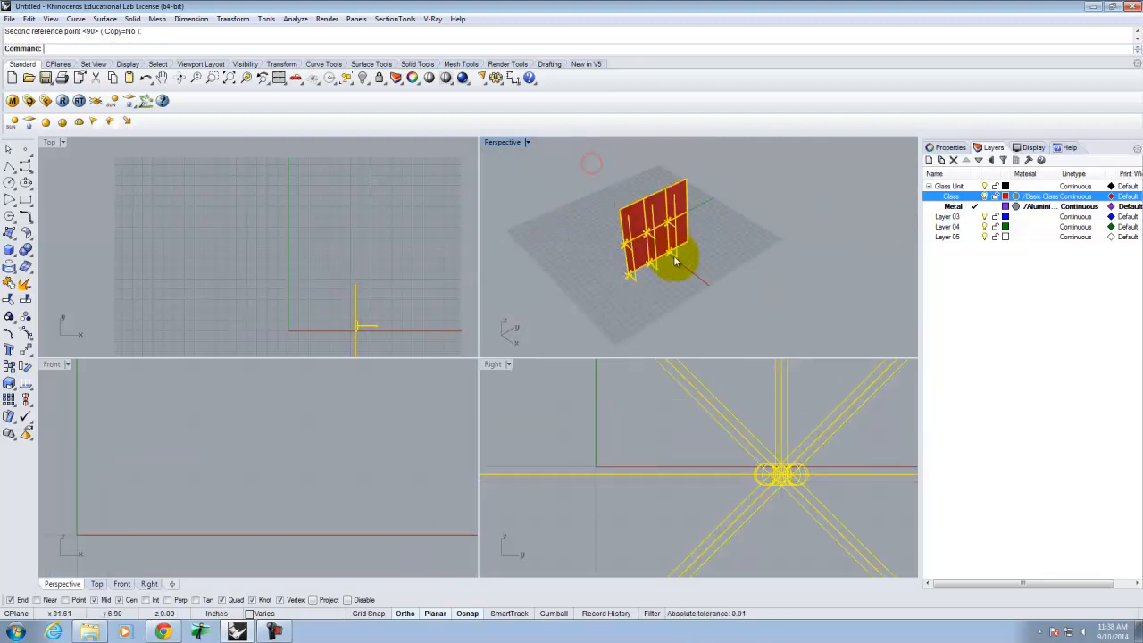
Copy the upright glass unit from its lower slab corner to sit directly above the original
type("Copy")
key("Return")
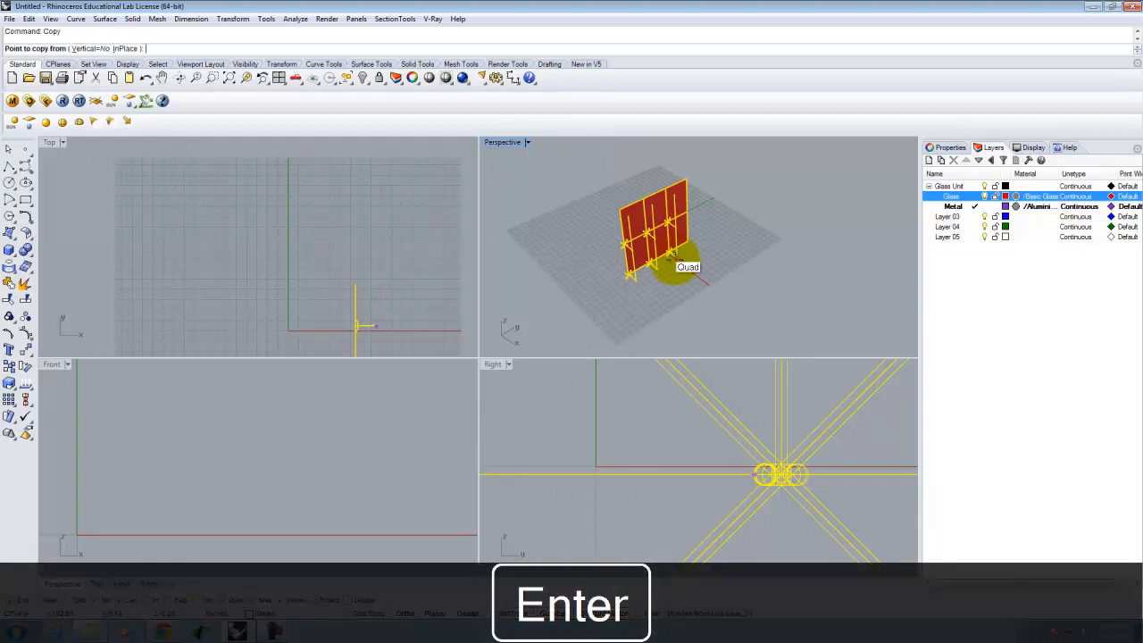
scroll(640, 274, "up", 4)
scroll(640, 273, "up", 5)
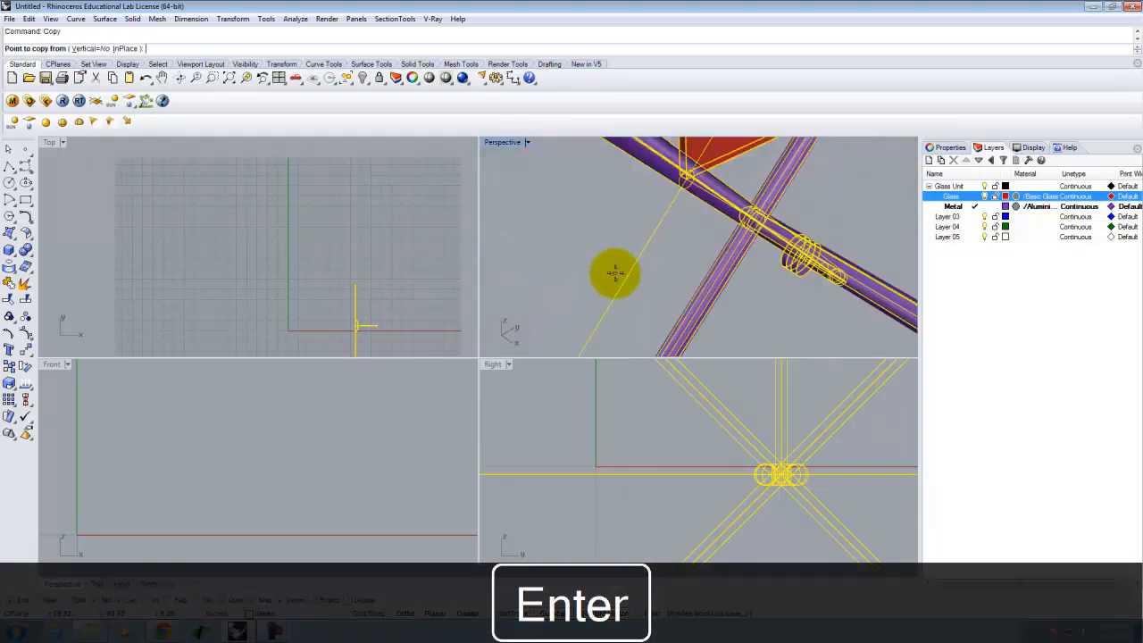
scroll(645, 241, "down", 5)
left_click(636, 270)
scroll(638, 303, "down", 5)
scroll(633, 261, "up", 4)
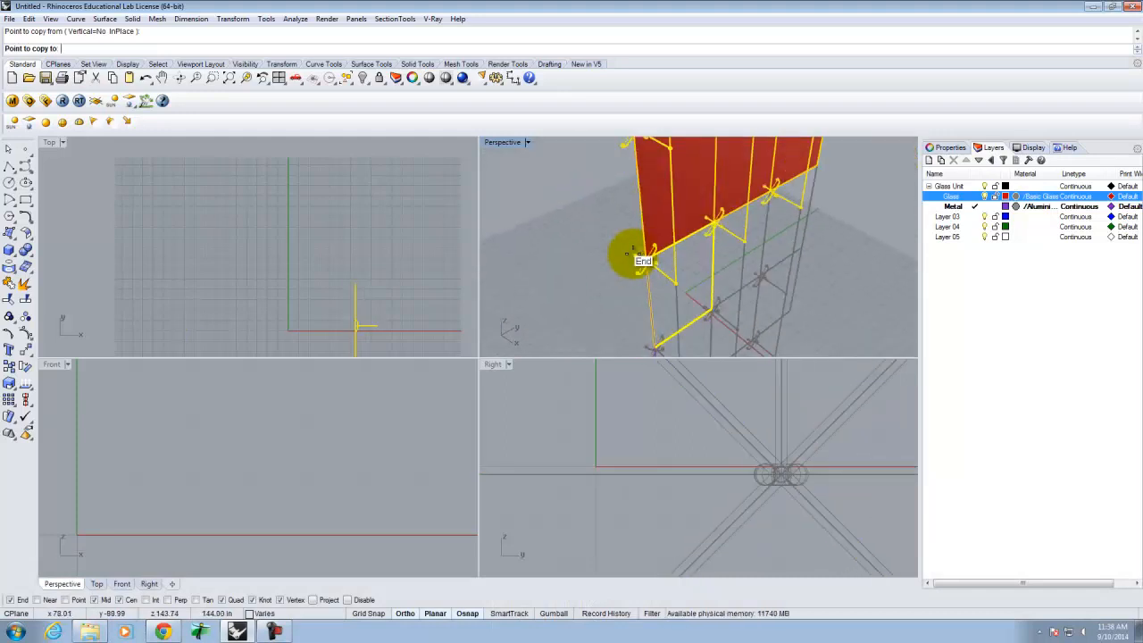
scroll(638, 263, "up", 5)
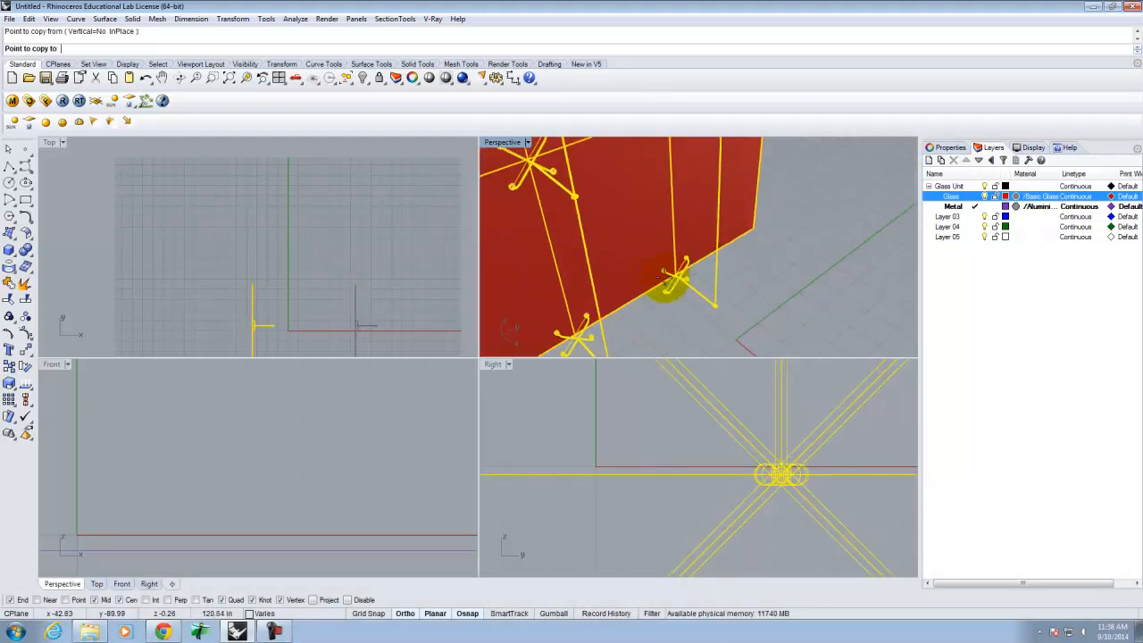
scroll(643, 268, "down", 6)
left_click(554, 256)
Place further copies of the glass unit beside the original to complete a two-by-two upright wall, then end copying
scroll(489, 262, "down", 8)
scroll(585, 287, "up", 5)
scroll(625, 284, "up", 4)
left_click(587, 311)
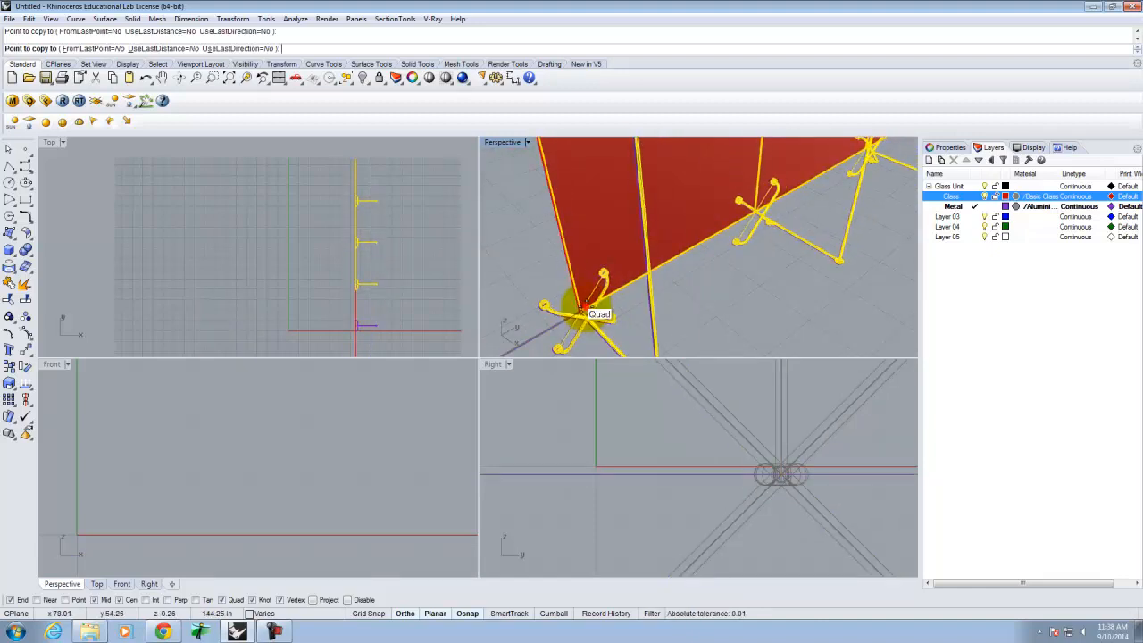
scroll(589, 311, "down", 8)
scroll(643, 236, "up", 8)
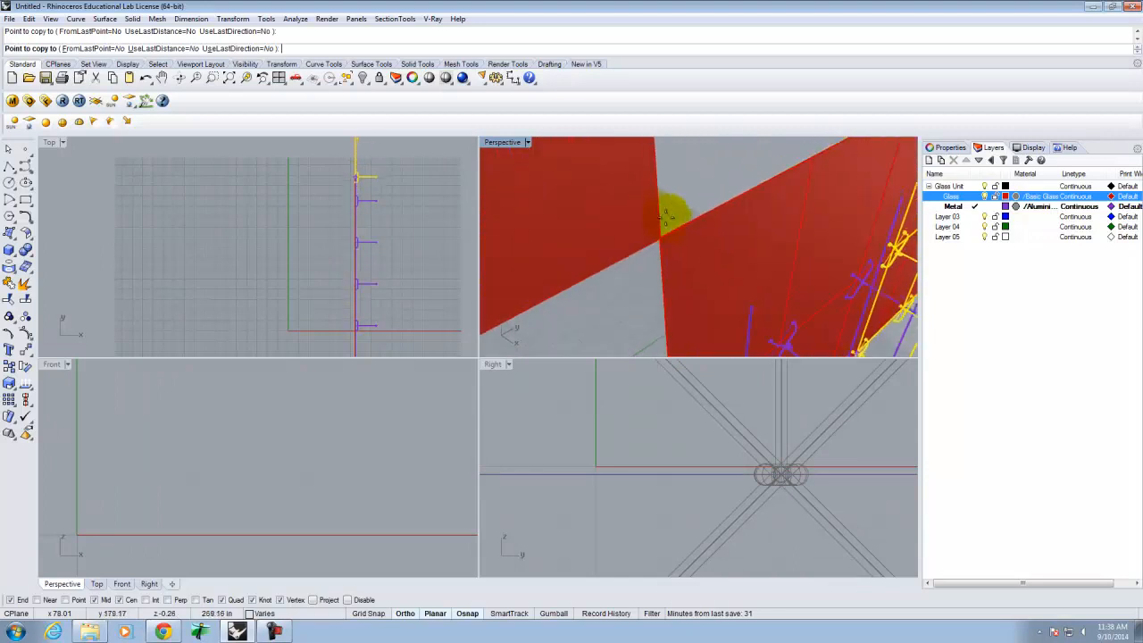
scroll(651, 257, "down", 8)
key("Escape")
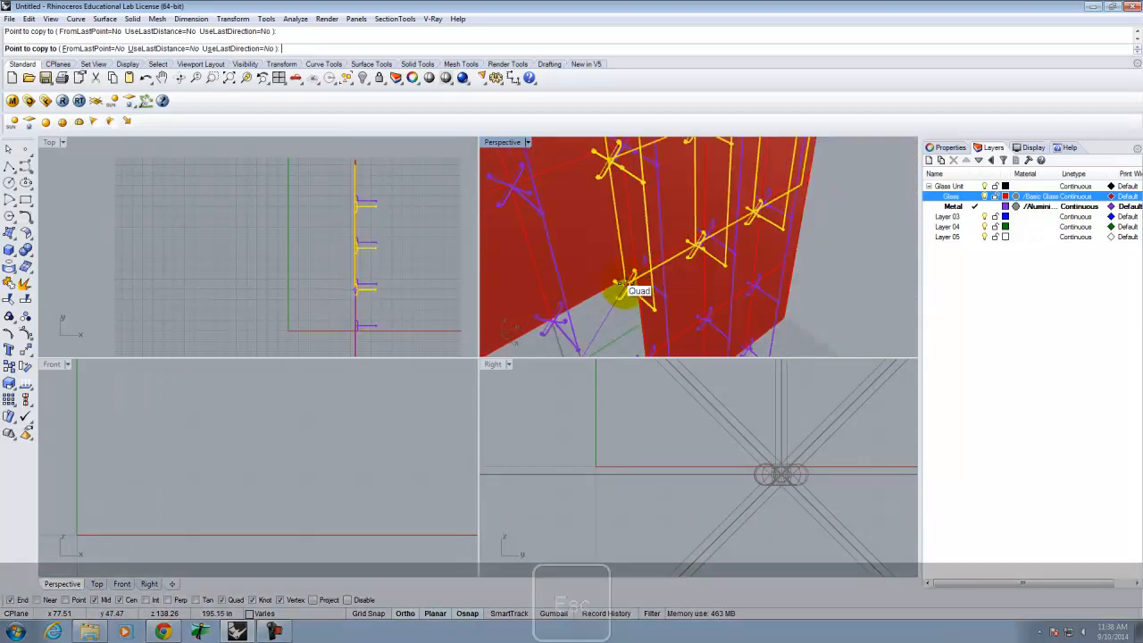
scroll(681, 220, "down", 6)
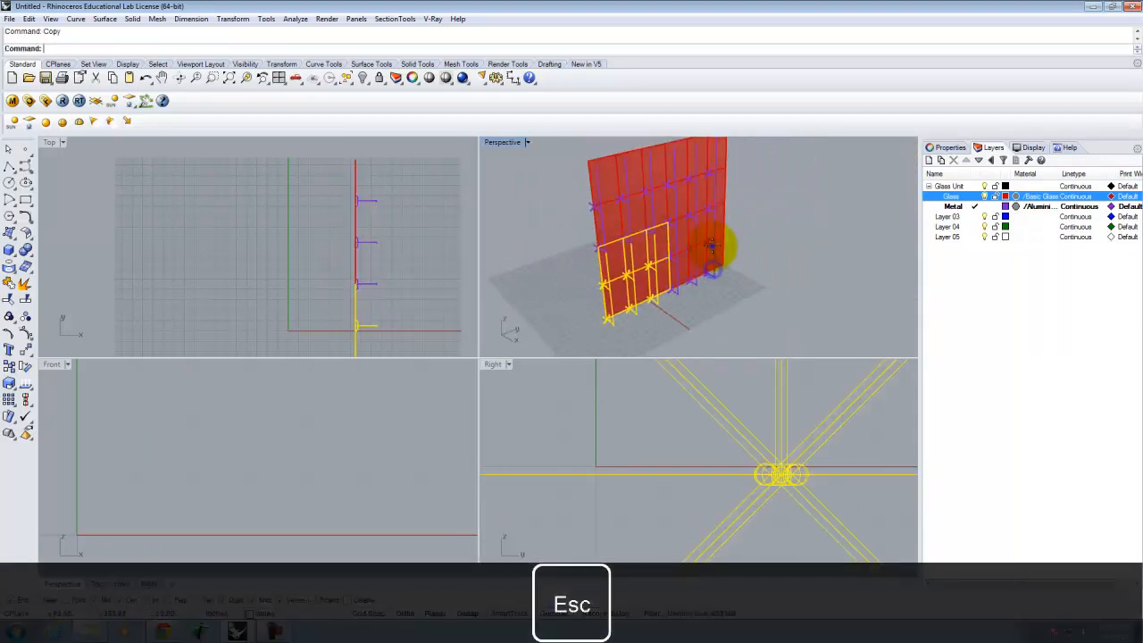
scroll(705, 241, "up", 6)
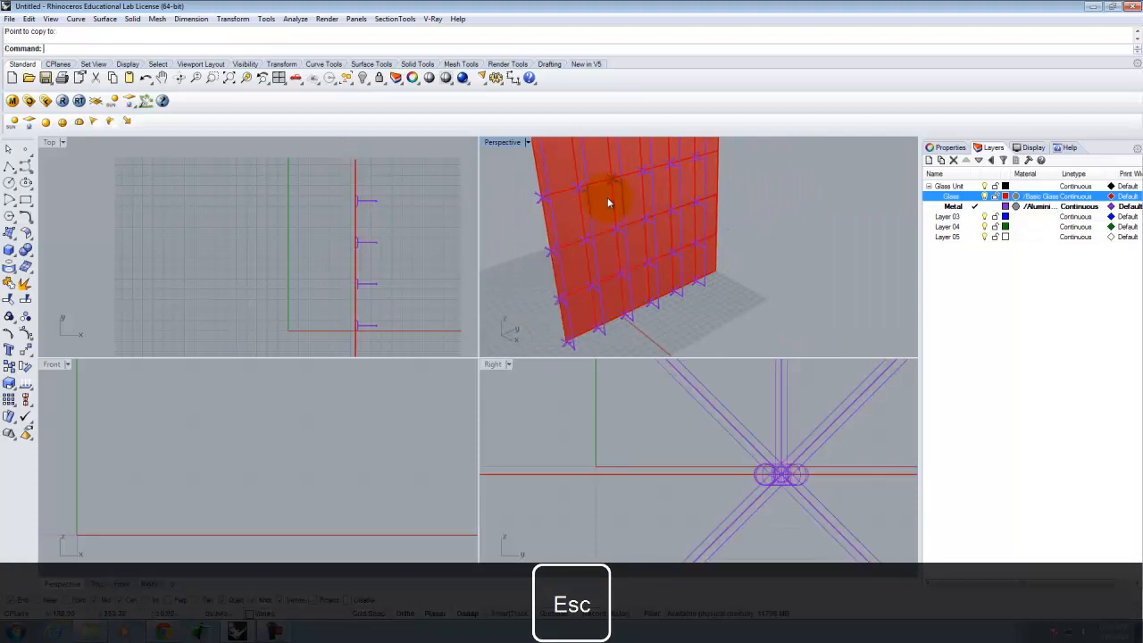
Maximize the Perspective view and add a V-Ray infinite plane as the ground beneath the glass wall
double_click(503, 140)
scroll(406, 319, "down", 4)
scroll(298, 469, "up", 2)
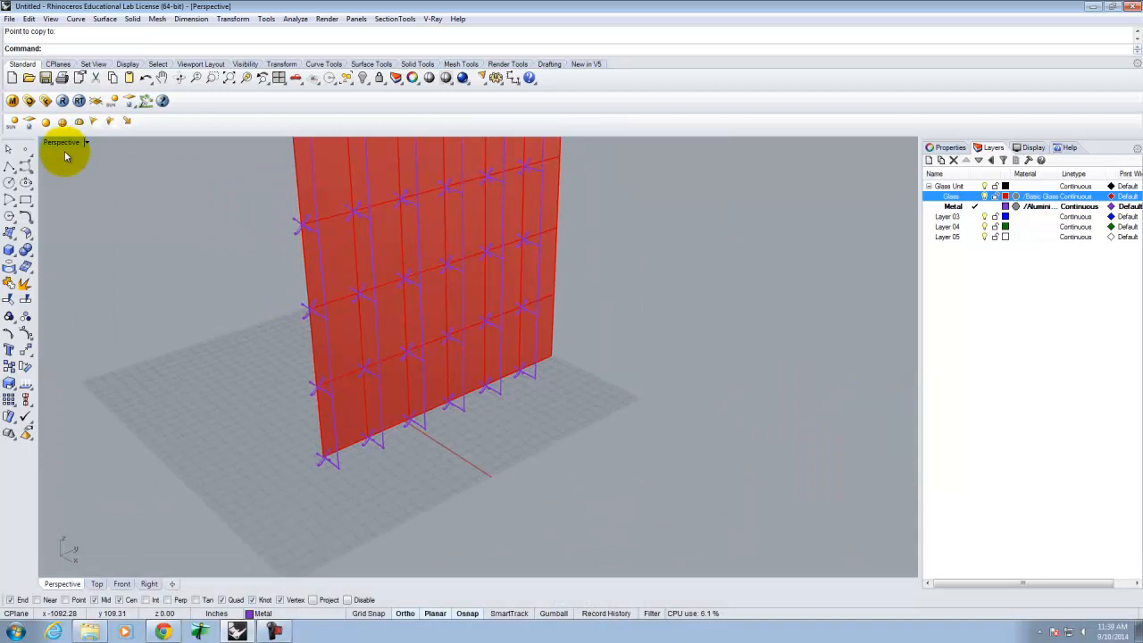
left_click(97, 101)
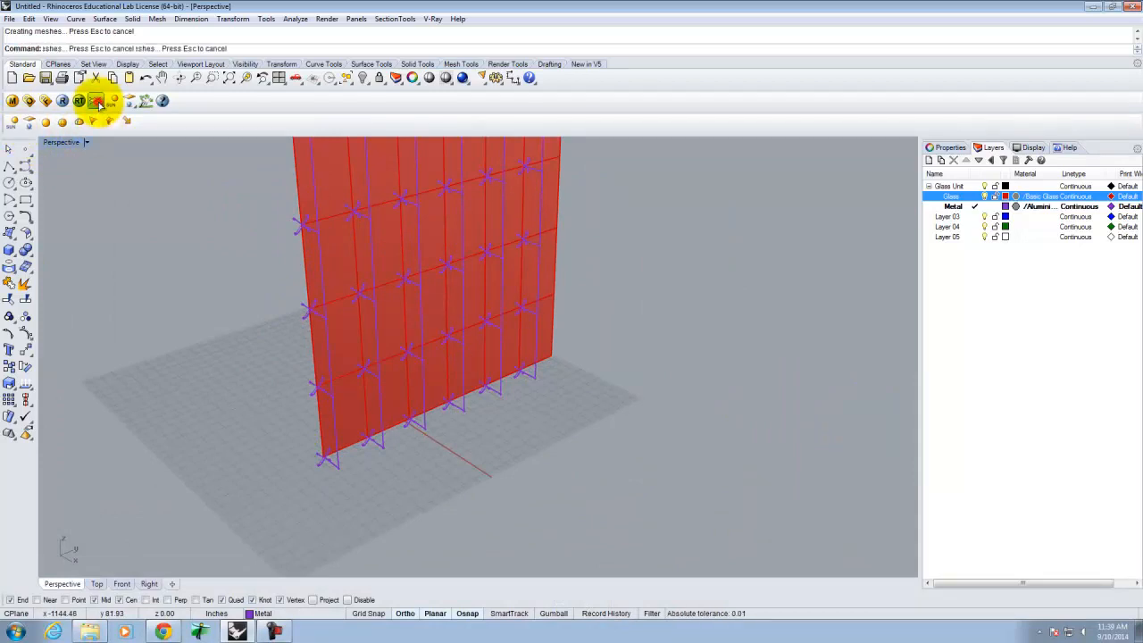
right_click_drag(600, 367, 602, 335)
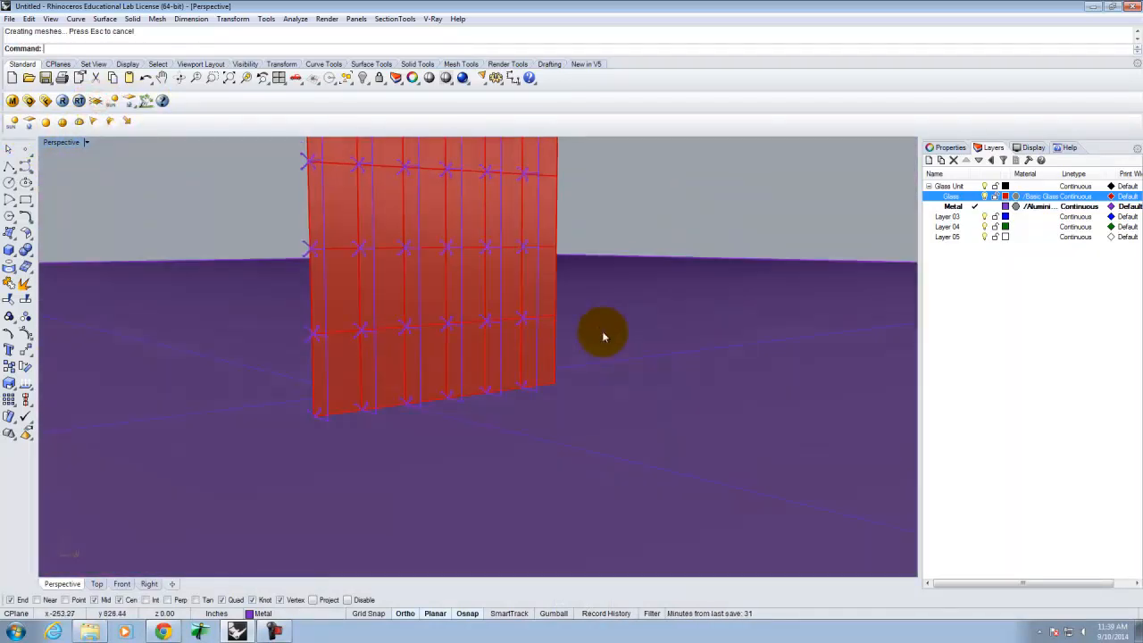
Rename Layer 03 as Infinite Plane and move the ground plane onto it
left_click(665, 308)
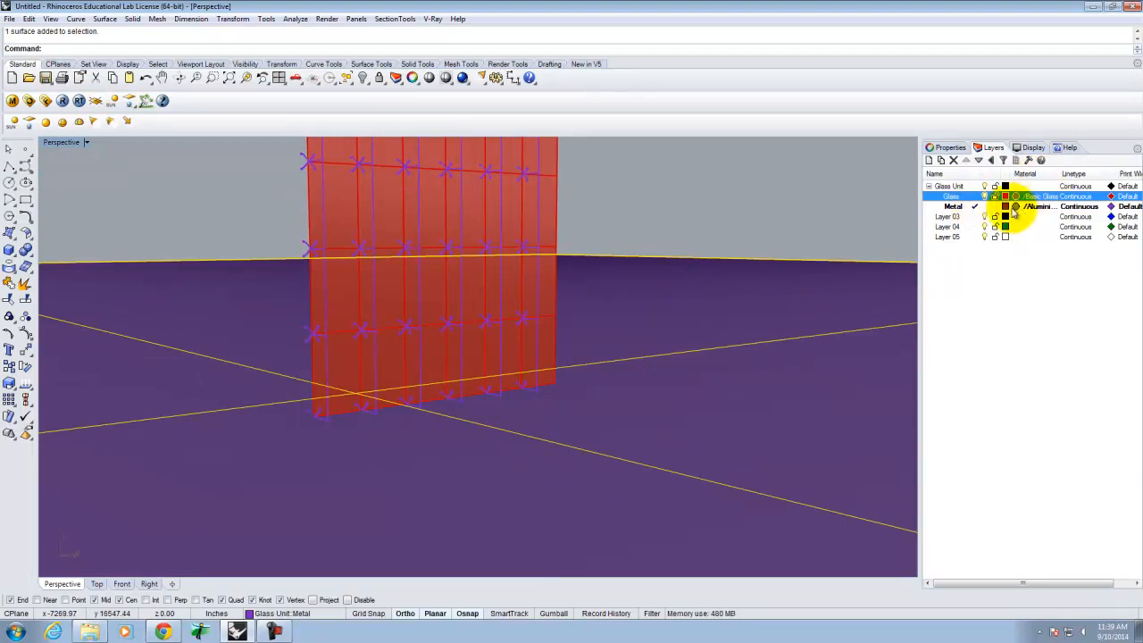
left_click(945, 217)
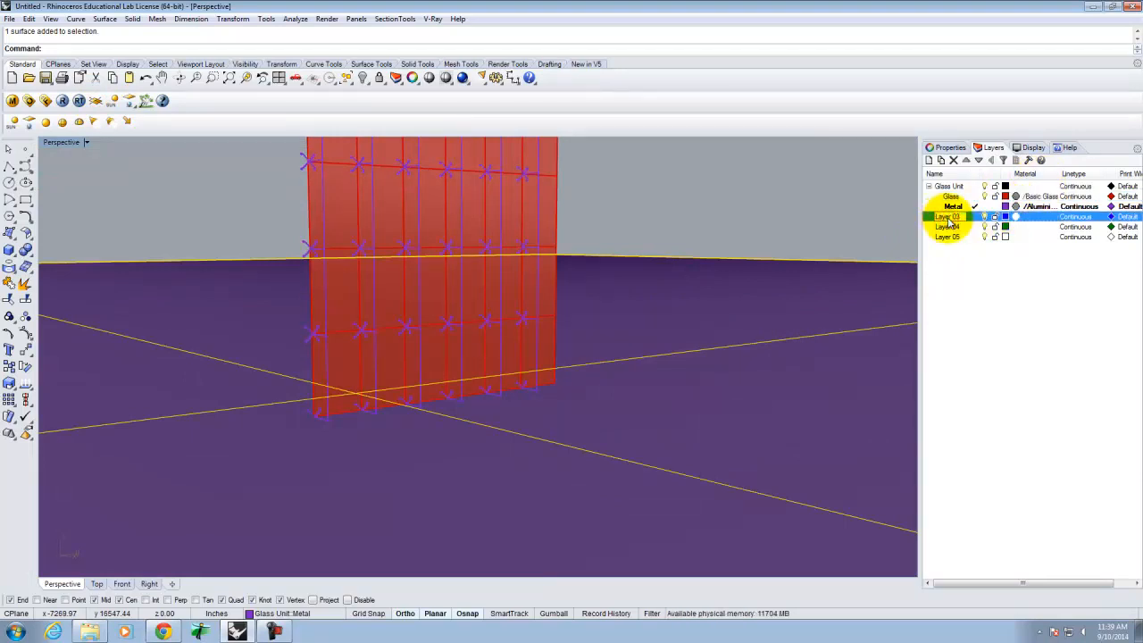
left_click(960, 221)
type("Infinite Plane")
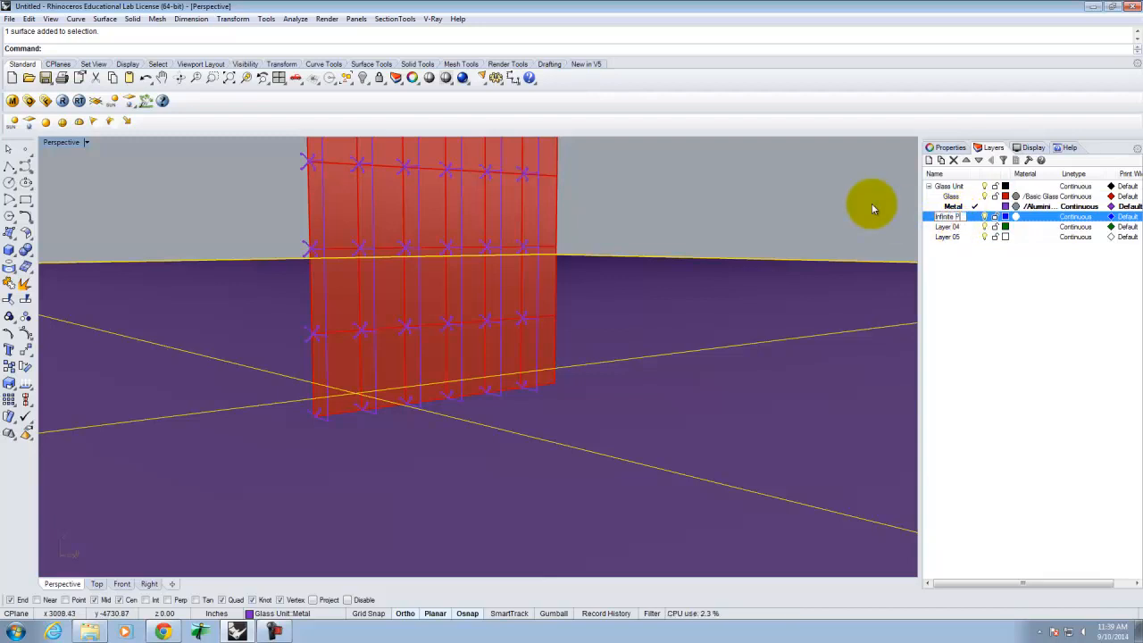
right_click(932, 219)
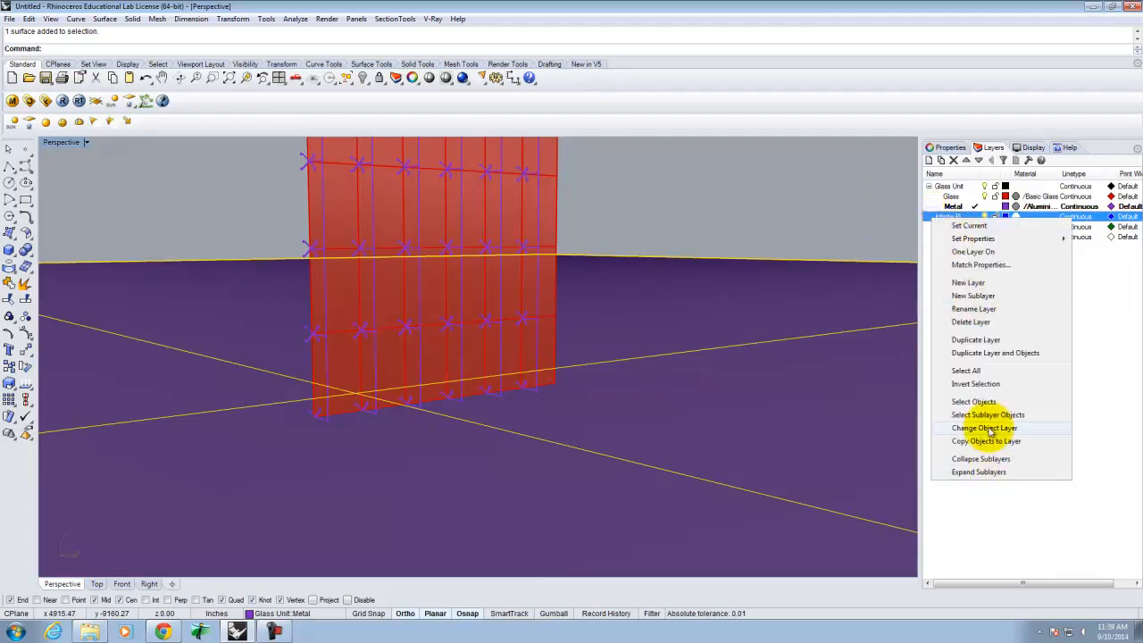
left_click(989, 427)
Render the glass wall with V-Ray from an angled perspective, then close the frame buffer and progress window
right_click_drag(665, 210, 474, 288)
scroll(475, 288, "up", 3)
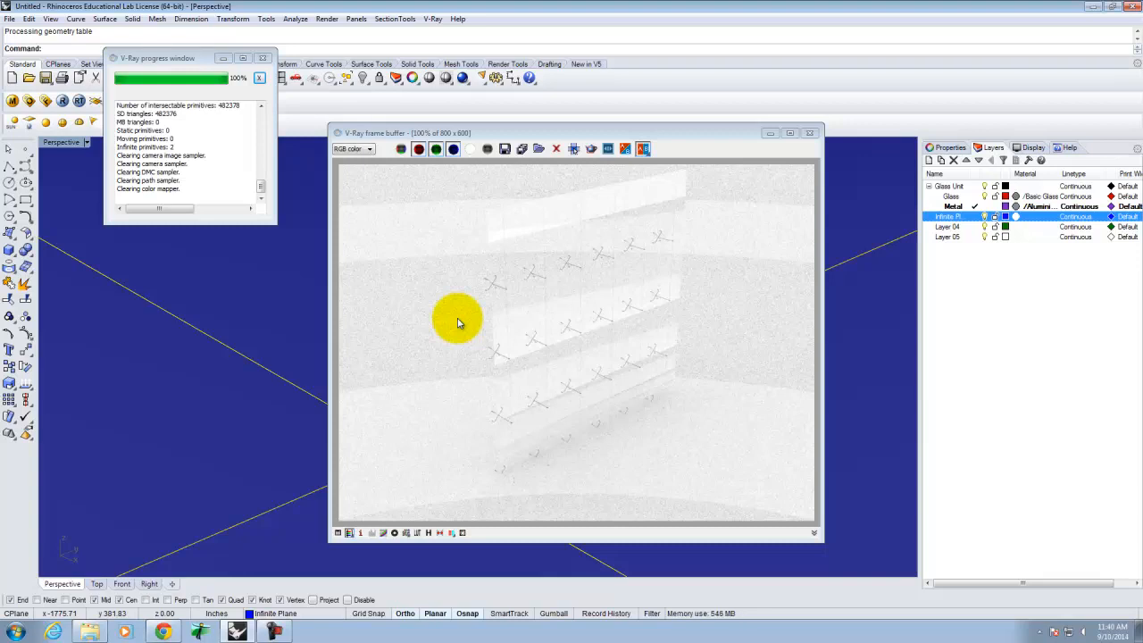
left_click(809, 133)
left_click(263, 58)
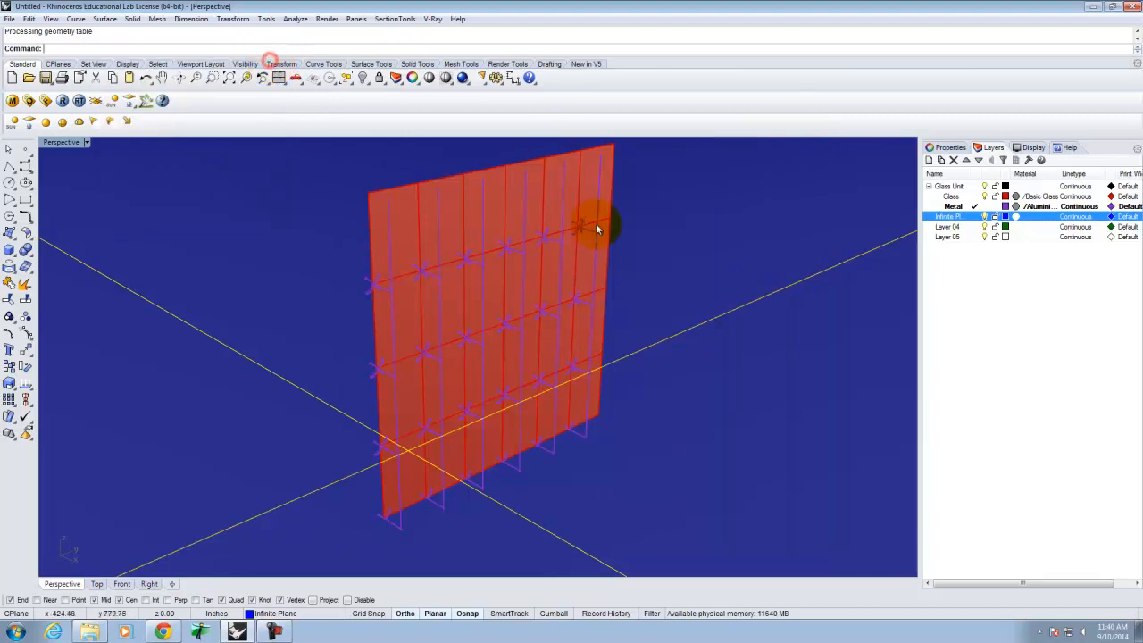
Make Layer 05 current, hide the Glass Unit and Infinite Plane layers, and return to the four-viewport layout
left_click(986, 187)
left_click(638, 342)
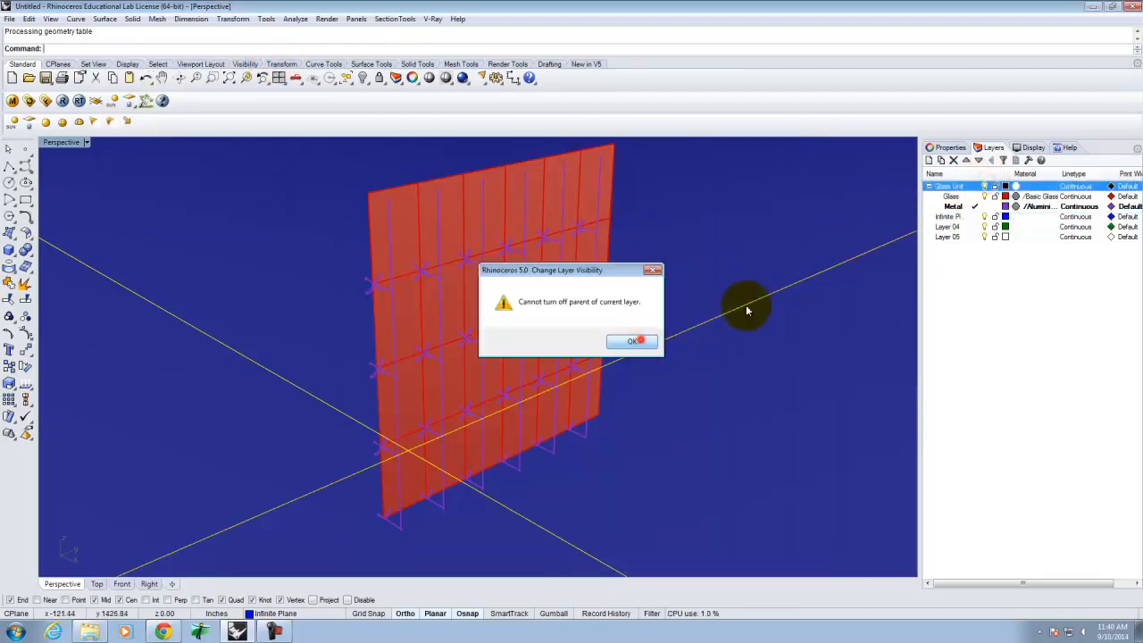
left_click(975, 236)
left_click(986, 186)
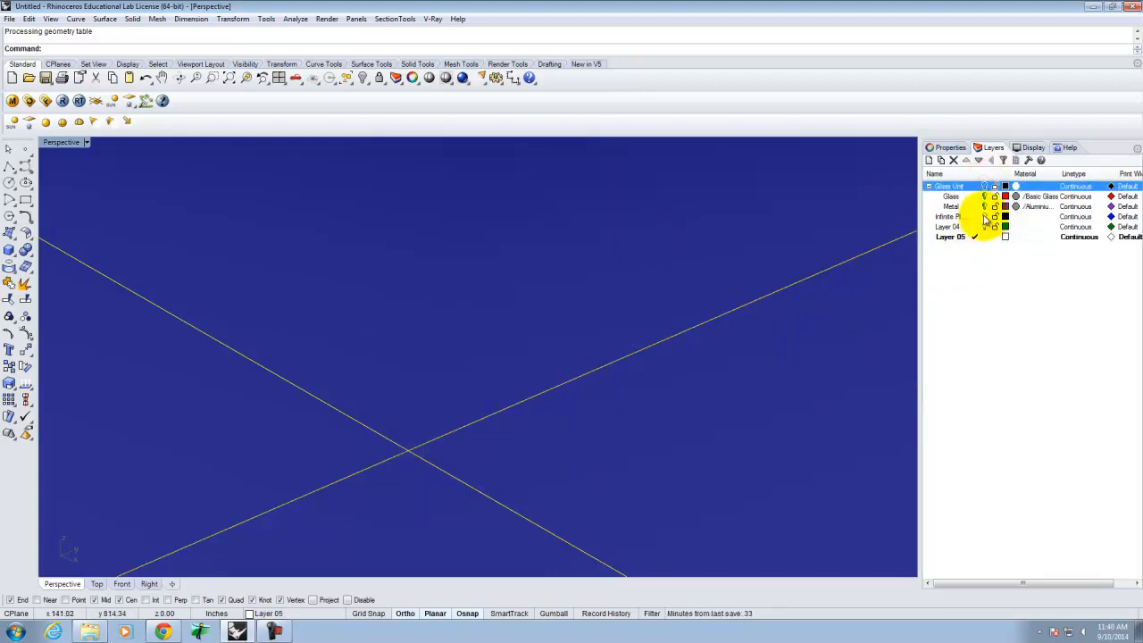
left_click(985, 216)
right_click_drag(598, 314, 187, 307)
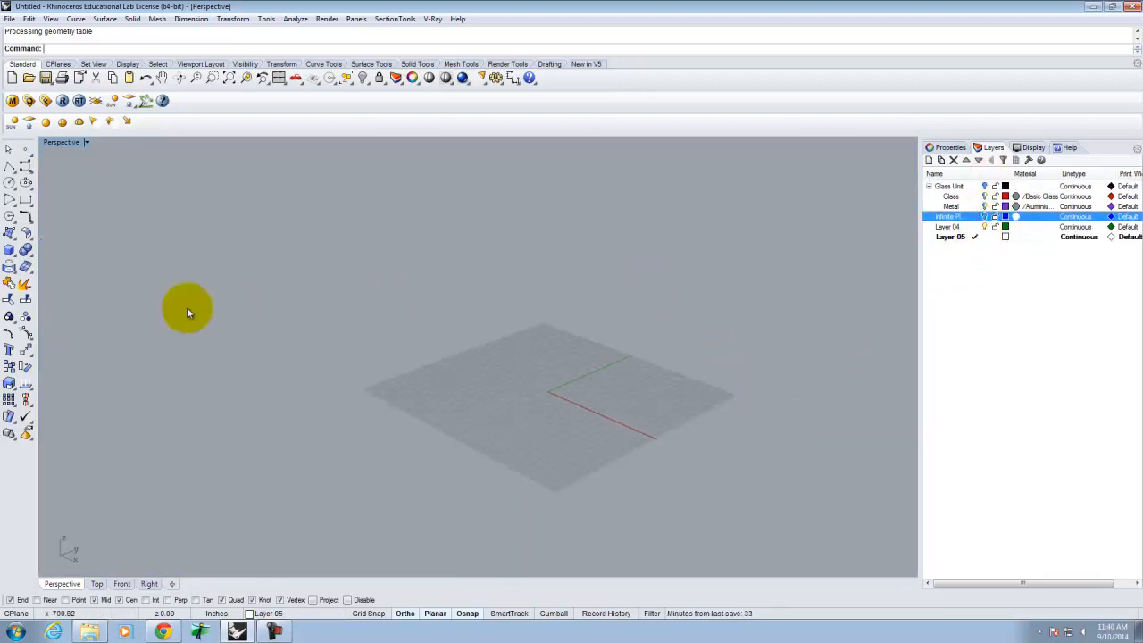
double_click(53, 143)
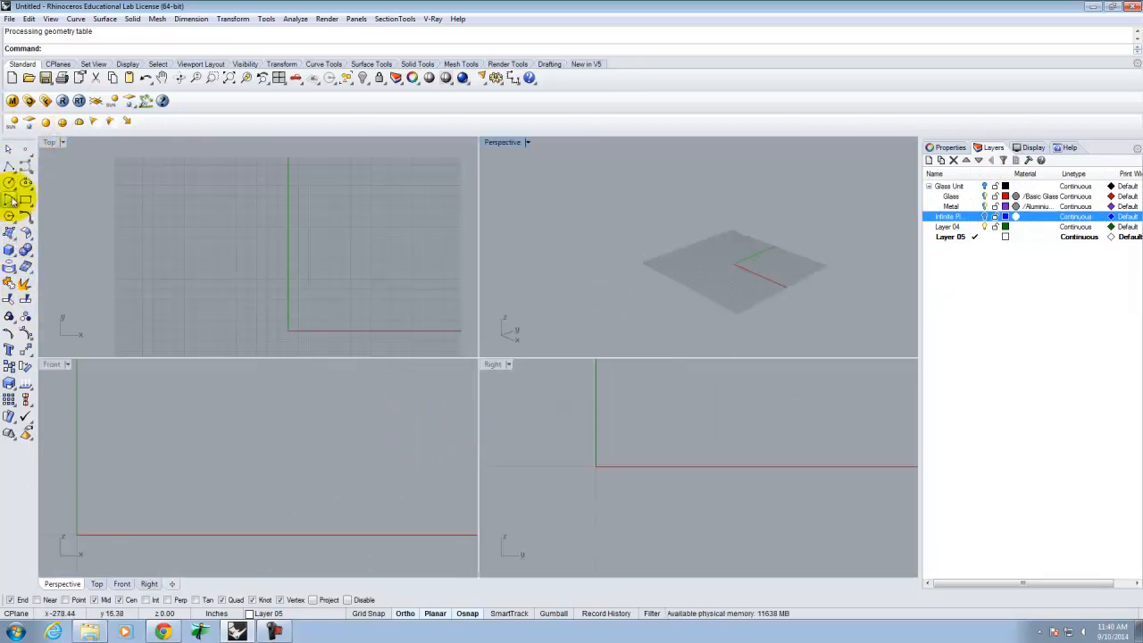
With Ortho off, draw an S-shaped interpolated curve through five points in the Top view, from below the origin to about (339, 499)
left_click(29, 170)
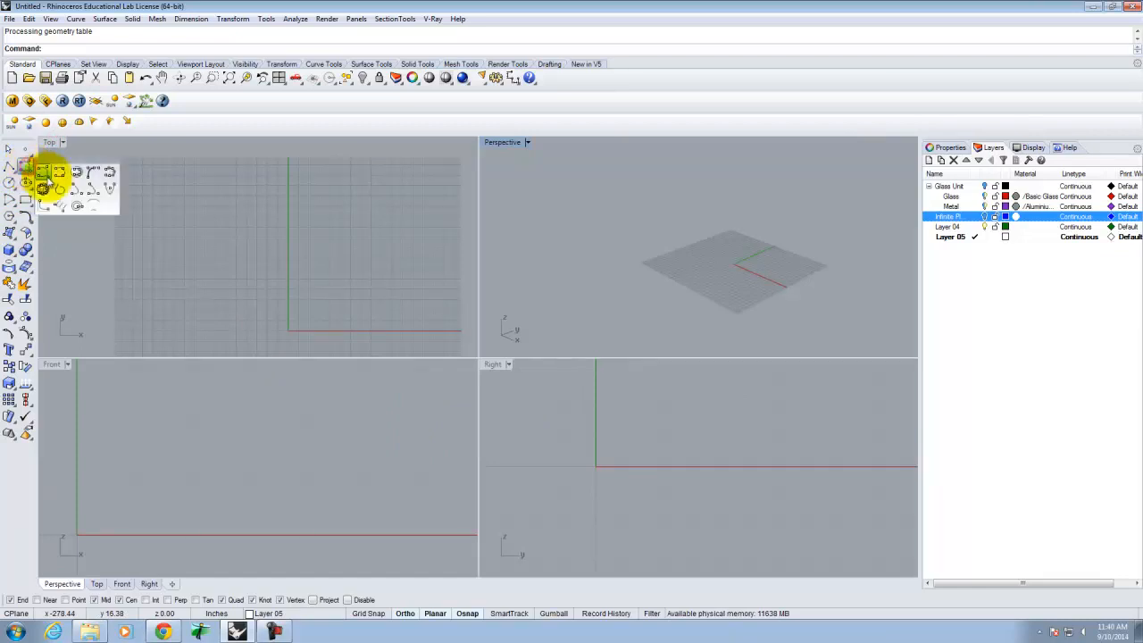
left_click(58, 176)
scroll(301, 325, "down", 5)
left_click(319, 340)
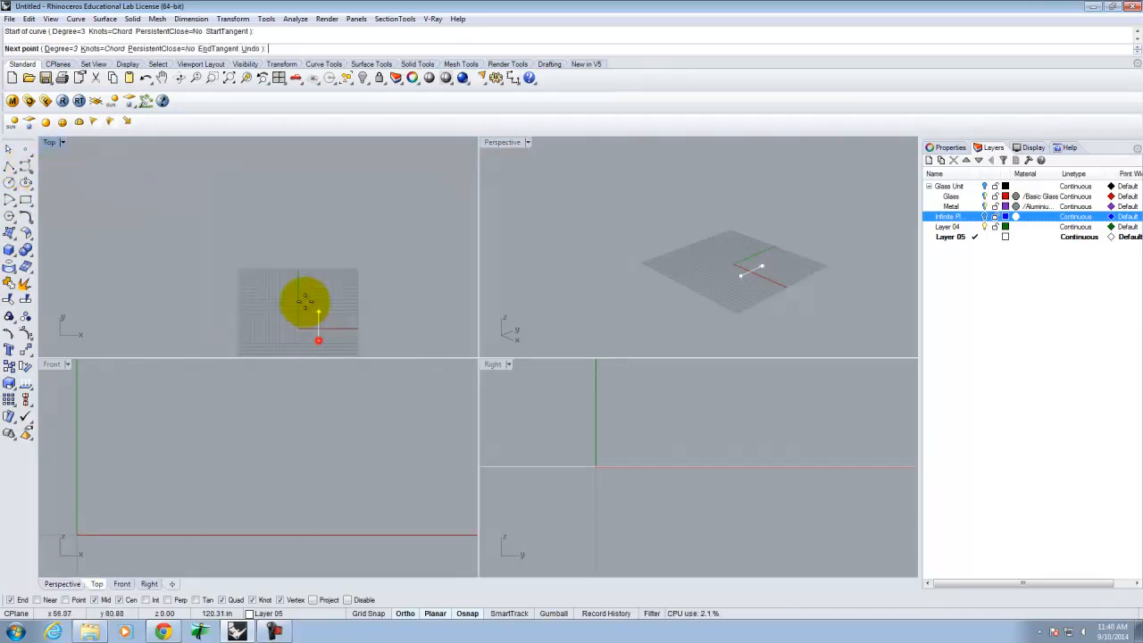
left_click(405, 614)
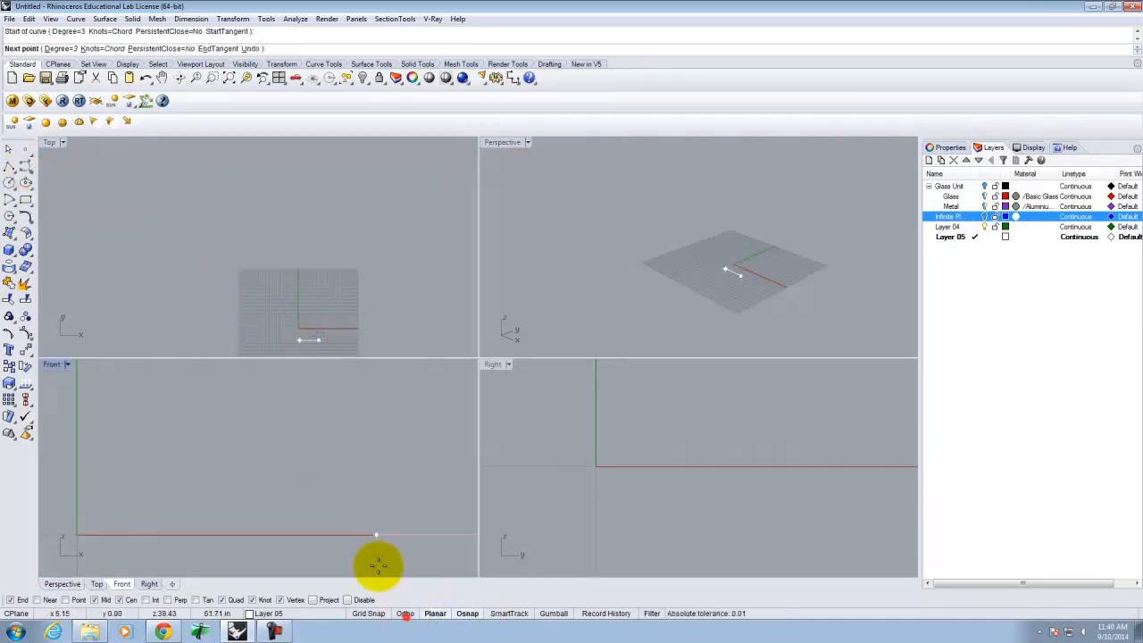
left_click(242, 292)
left_click(275, 183)
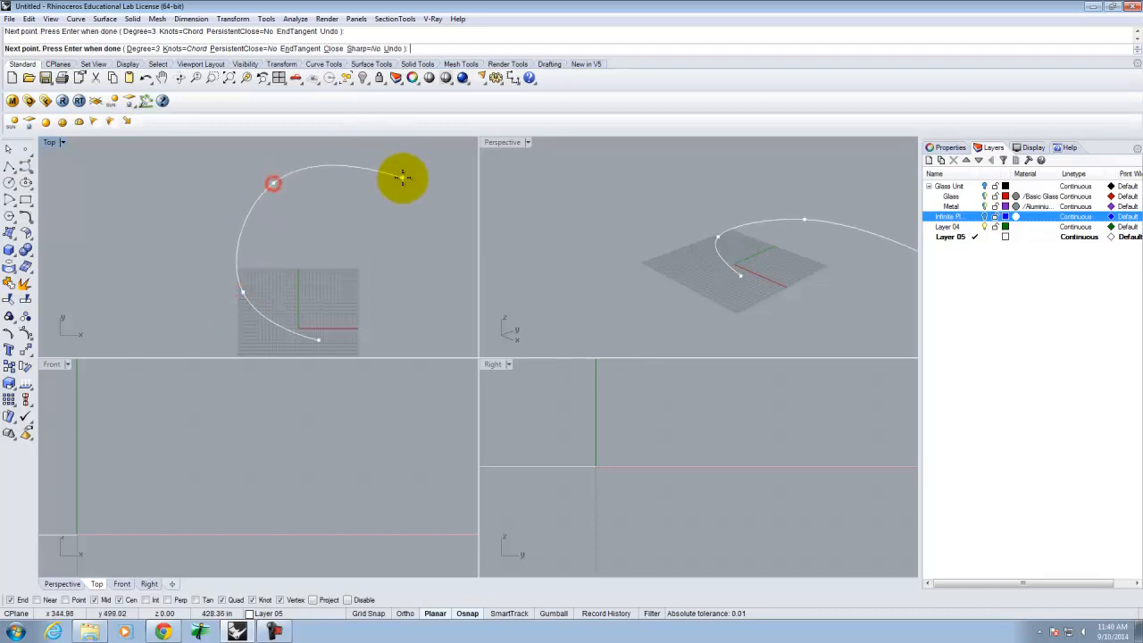
left_click(374, 240)
key("Return")
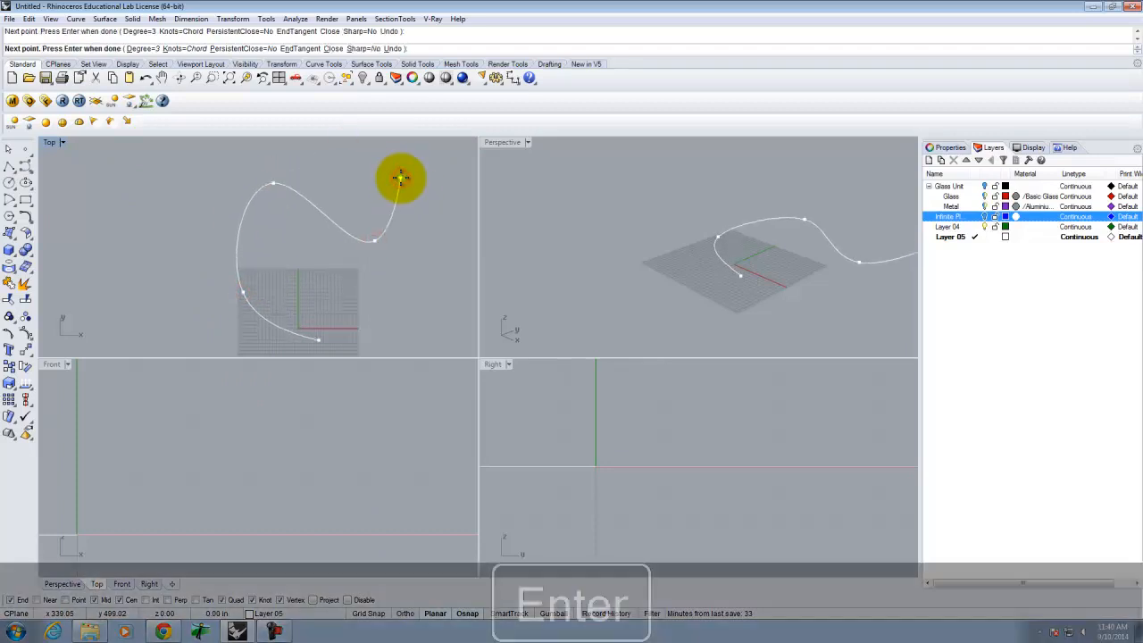
Draw a second interpolated curve in the Top view, from near the X axis beside the first curve's start to about (882, 425)
key("Return")
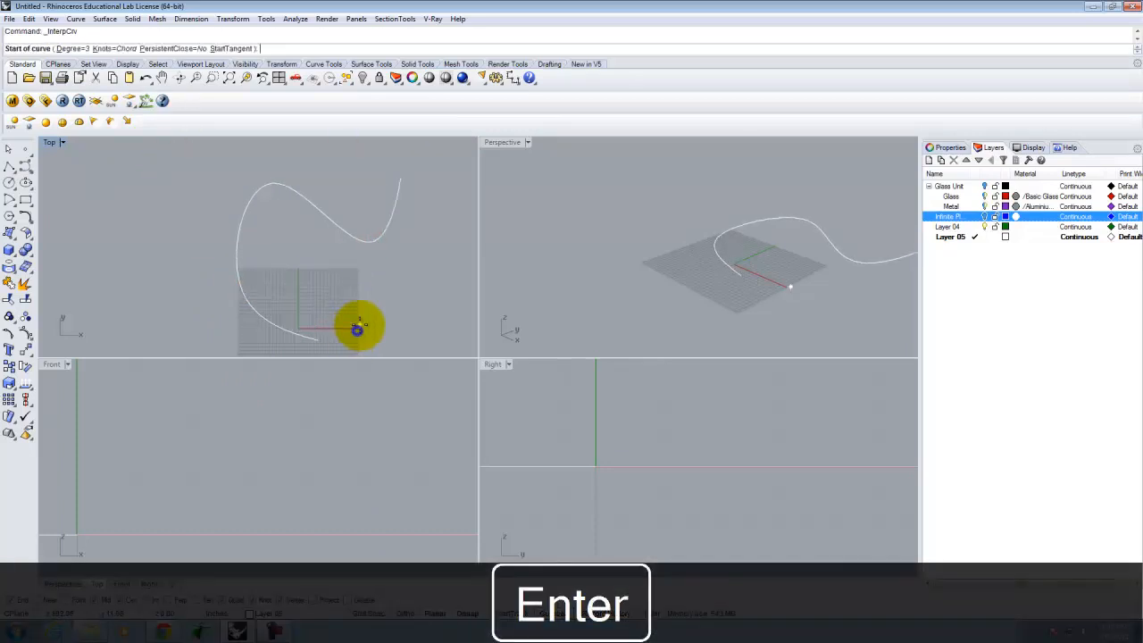
left_click(351, 327)
left_click(308, 305)
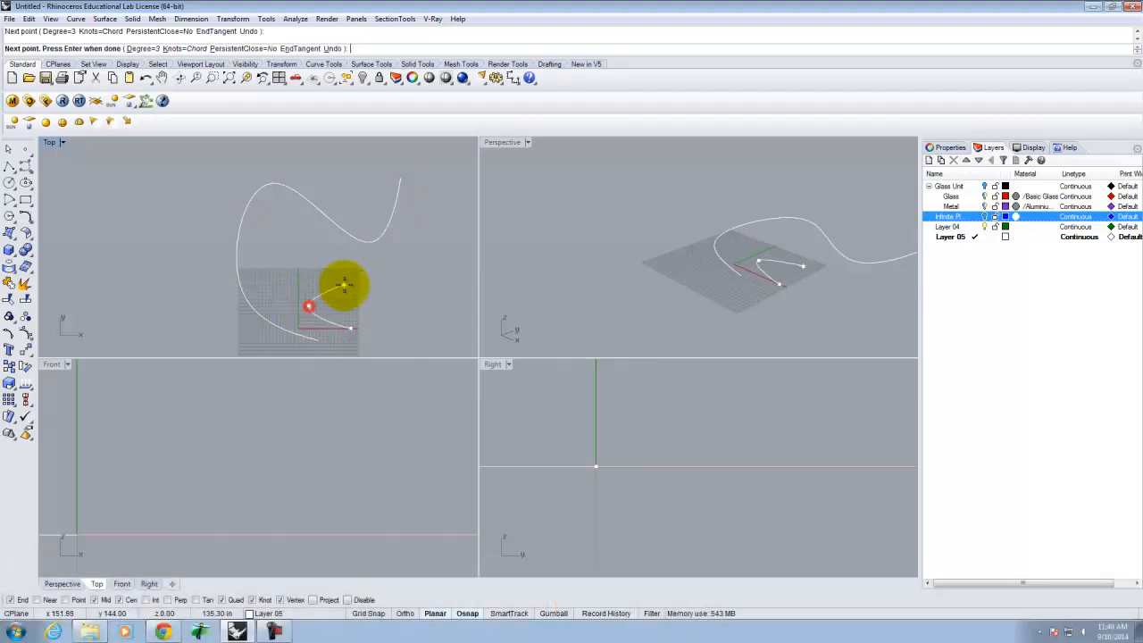
left_click(375, 299)
scroll(199, 280, "down", 5)
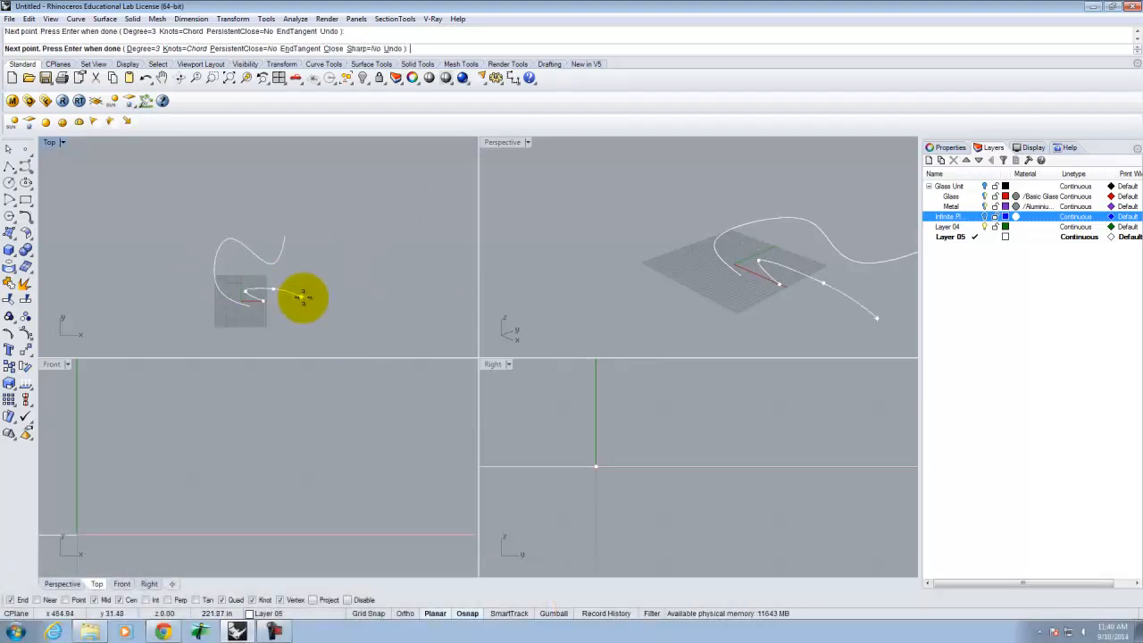
left_click(336, 302)
left_click(354, 249)
key("Return")
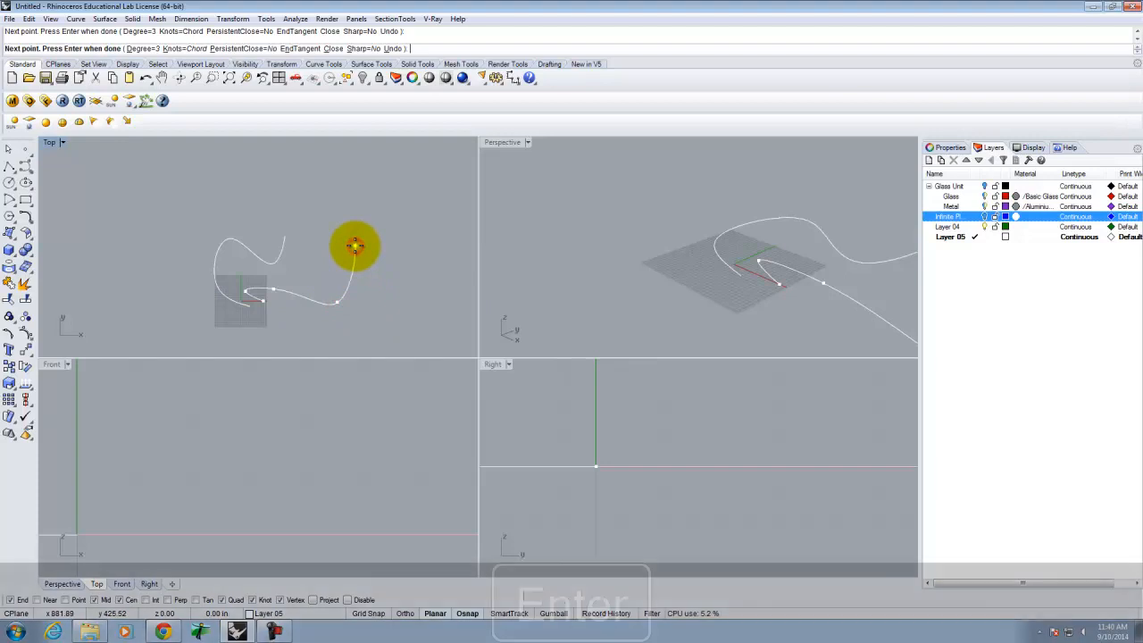
Draw a circle by diameter in the Top view, spanning between the near endpoints of the two curves
right_click_drag(250, 310, 246, 298)
scroll(246, 303, "up", 5)
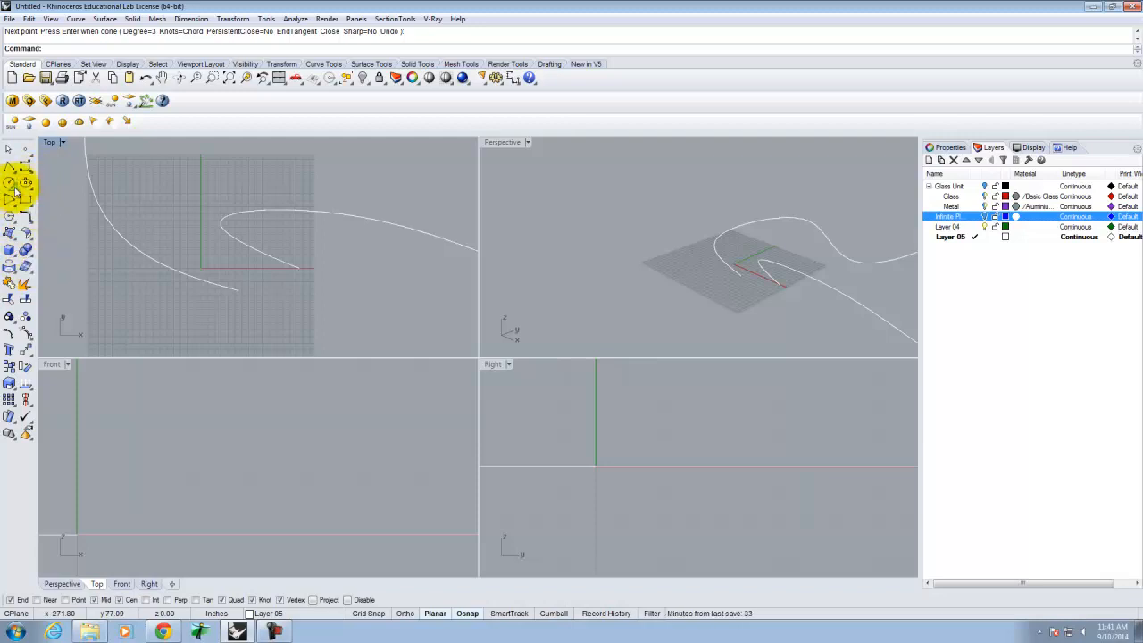
left_click(14, 188)
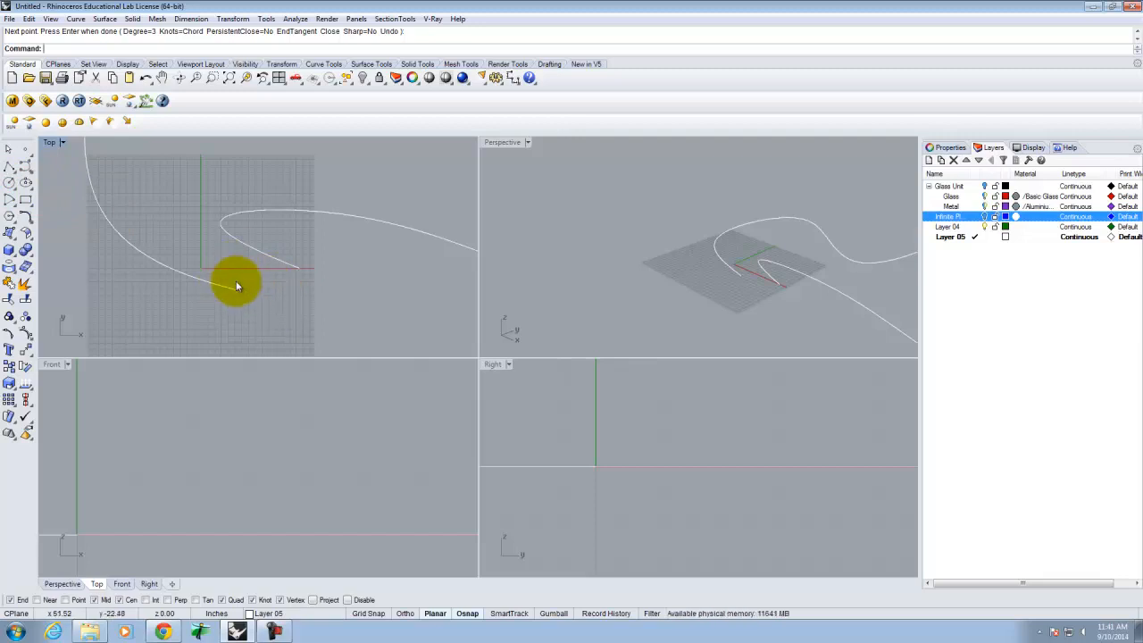
left_click(16, 188)
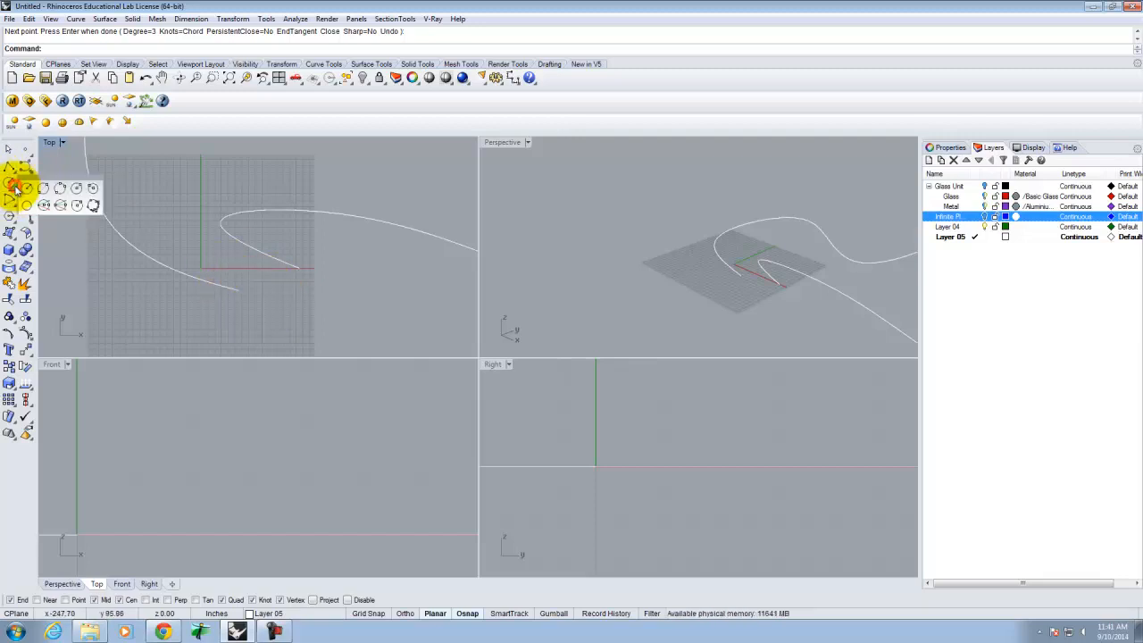
left_click(44, 184)
left_click(238, 292)
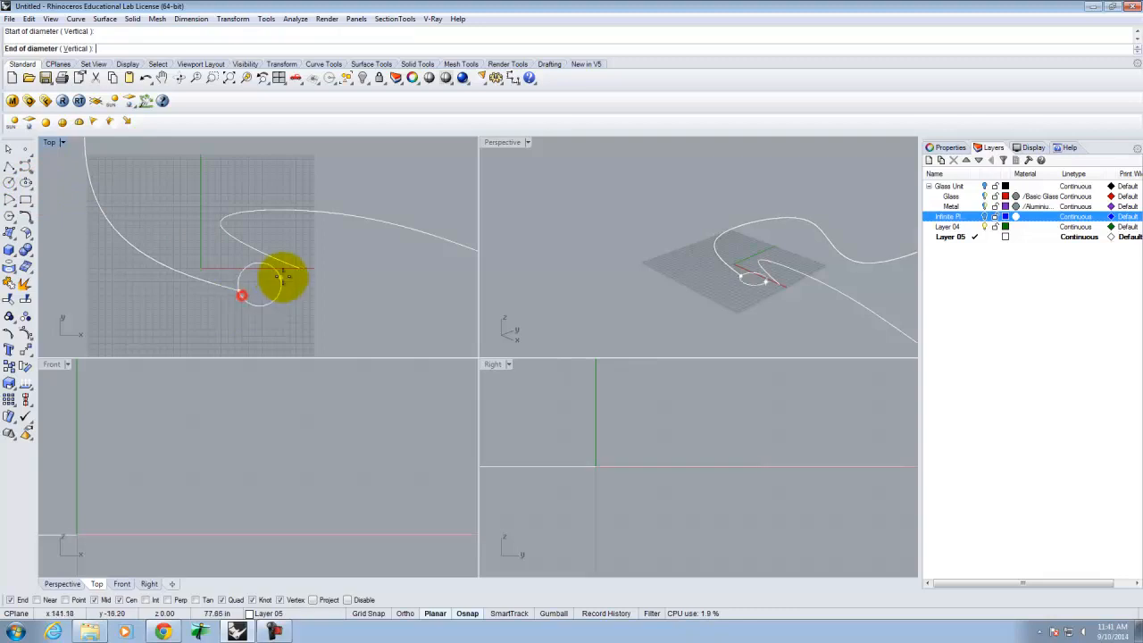
left_click(302, 268)
Rotate the circle upright with Rotate3D, using the line between the two curve endpoints as the rotation axis
left_click(298, 268)
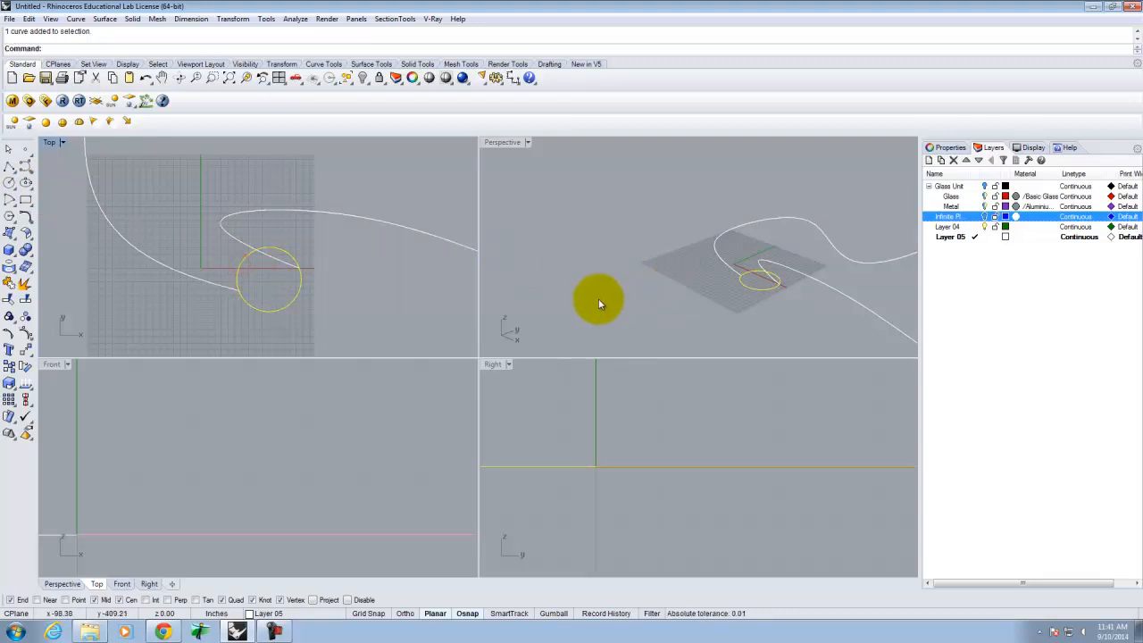
type("3D")
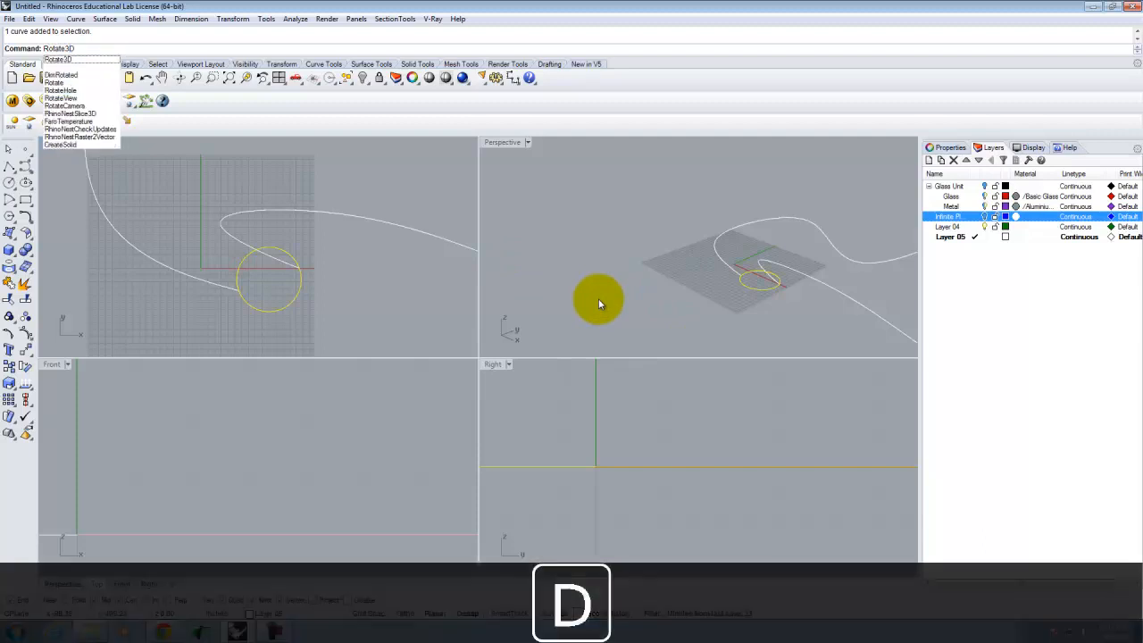
key("Return")
scroll(765, 276, "up", 5)
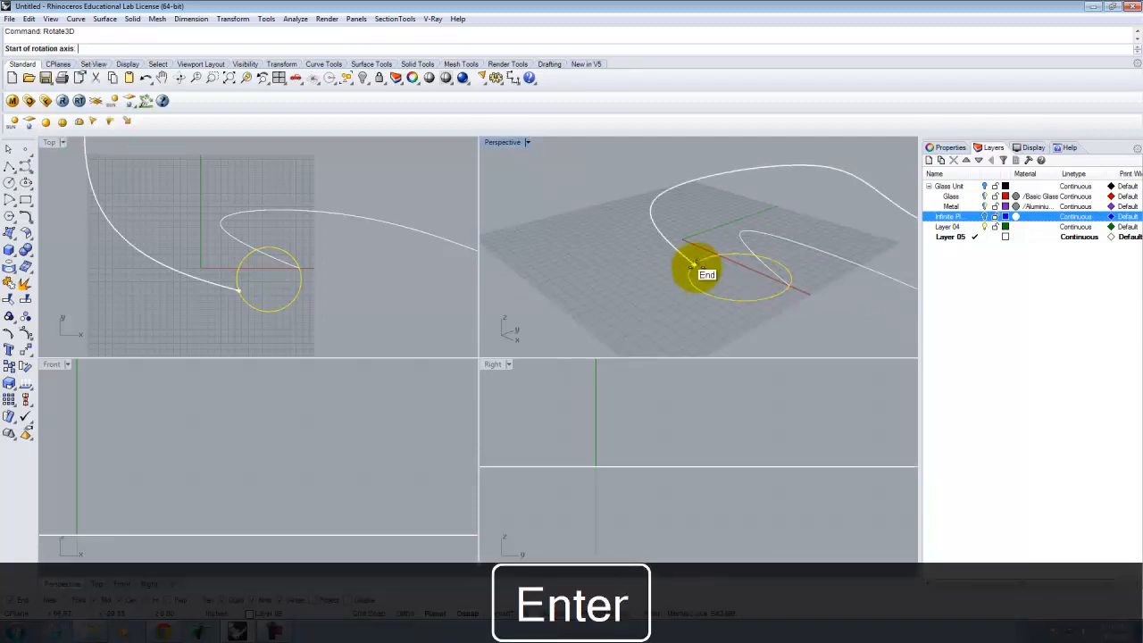
left_click(694, 265)
left_click(790, 284)
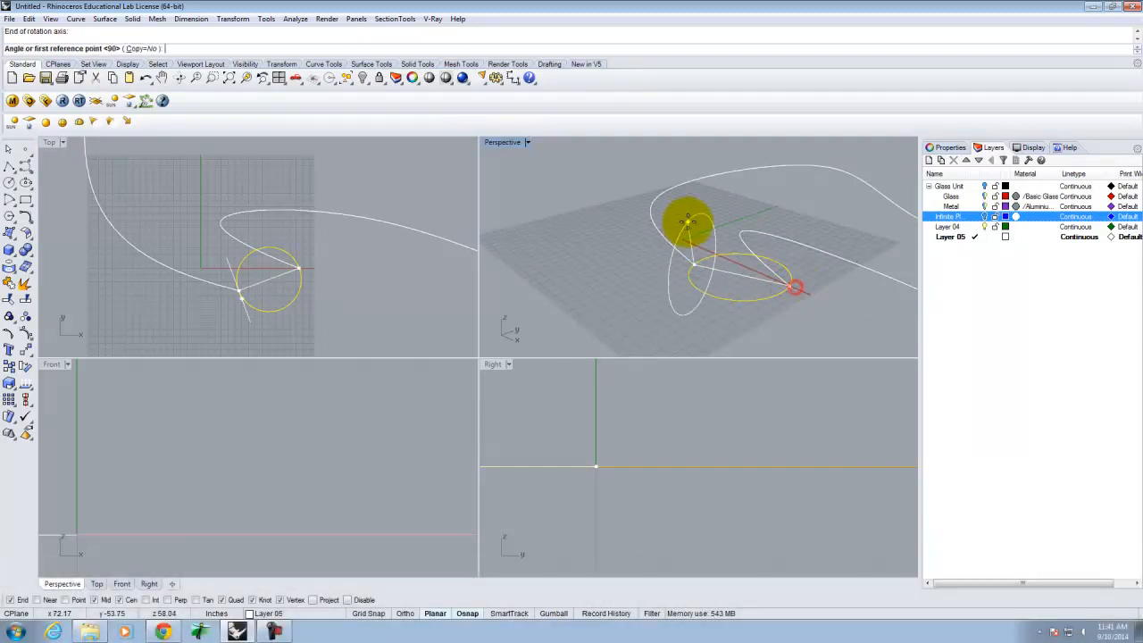
right_click_drag(745, 227, 646, 277)
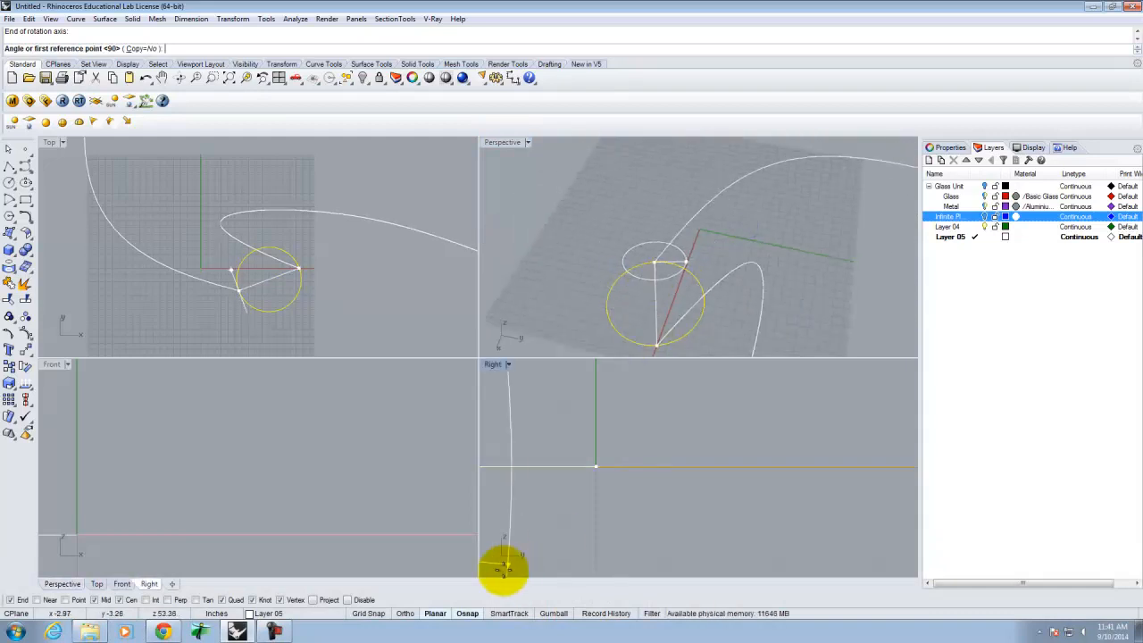
left_click(778, 242)
left_click(640, 205)
right_click_drag(602, 310, 631, 273)
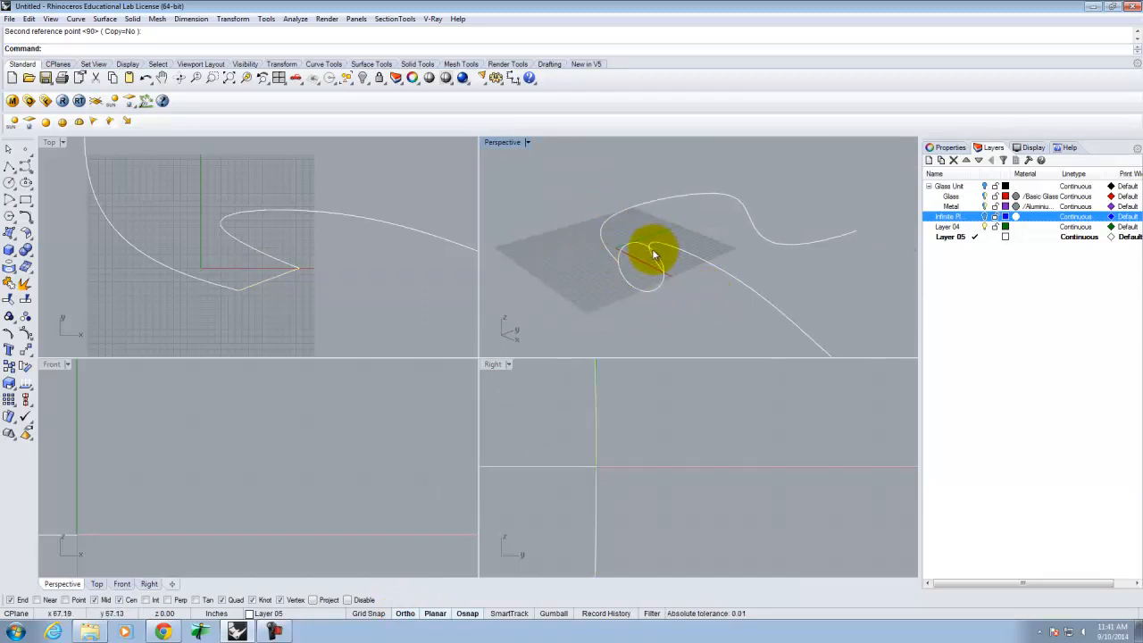
Sweep the circle along the first curve with Sweep 1 Rail, using the Freeform style and Do not simplify
left_click(104, 18)
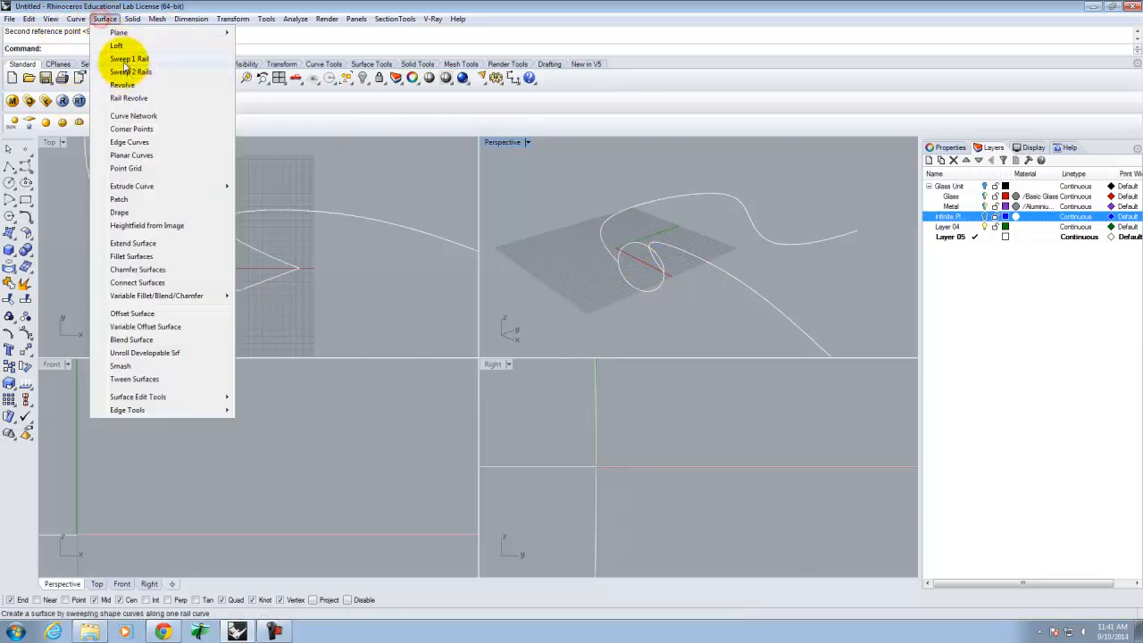
left_click(127, 60)
left_click(606, 243)
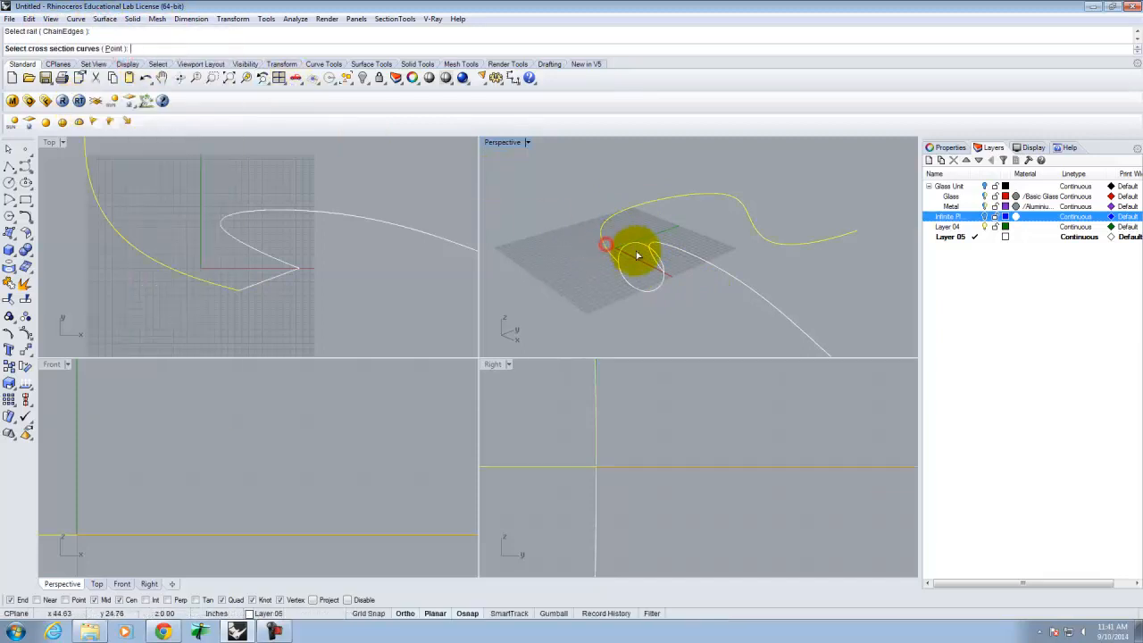
key("Return")
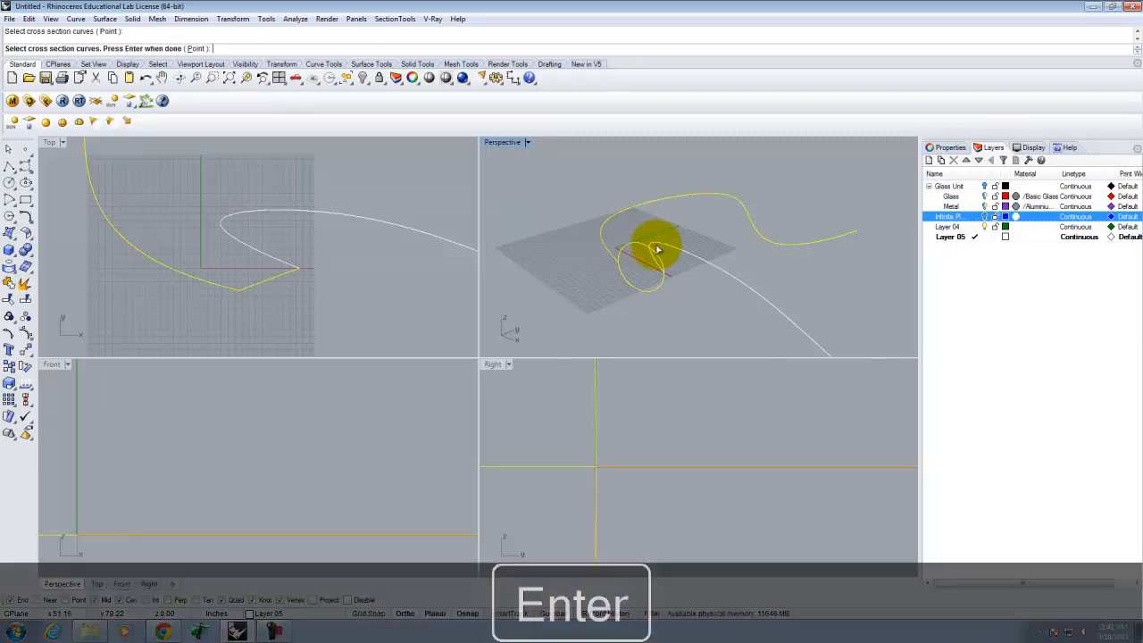
key("Return")
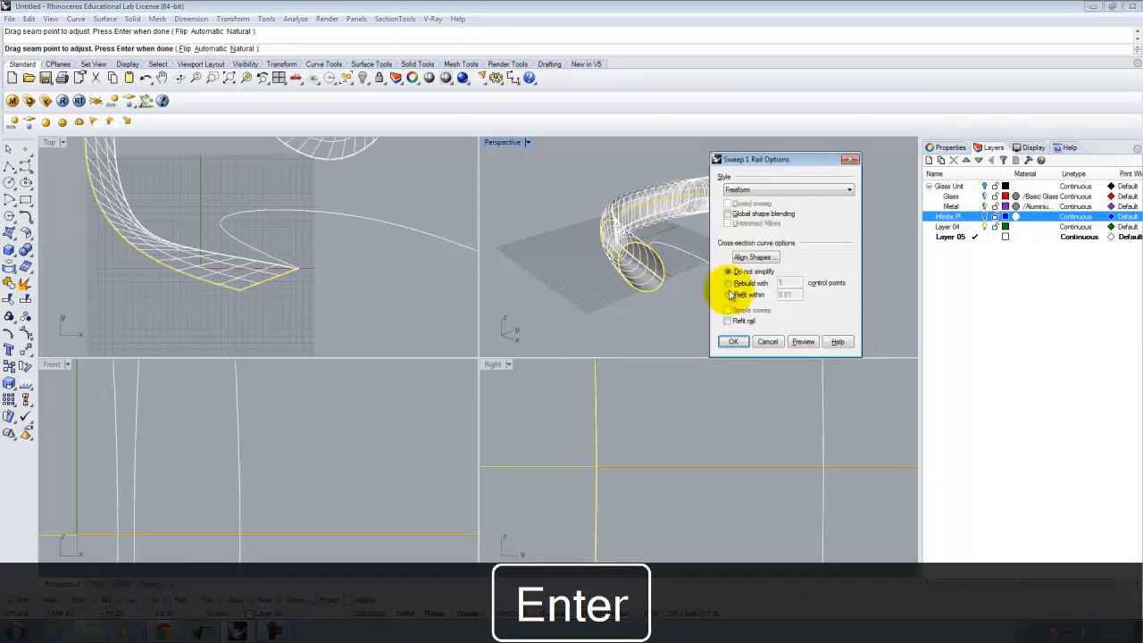
left_click(733, 341)
right_click_drag(738, 340, 880, 166)
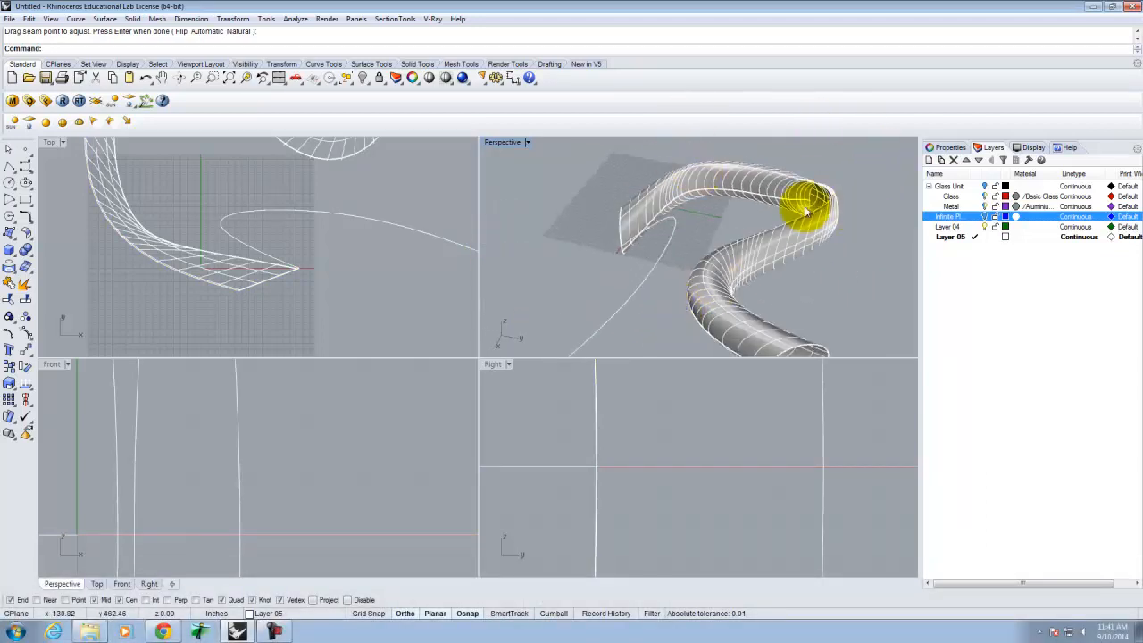
right_click_drag(599, 222, 771, 171)
Cancel the repeated sweep command and delete the one-rail tube surface
right_click(771, 172)
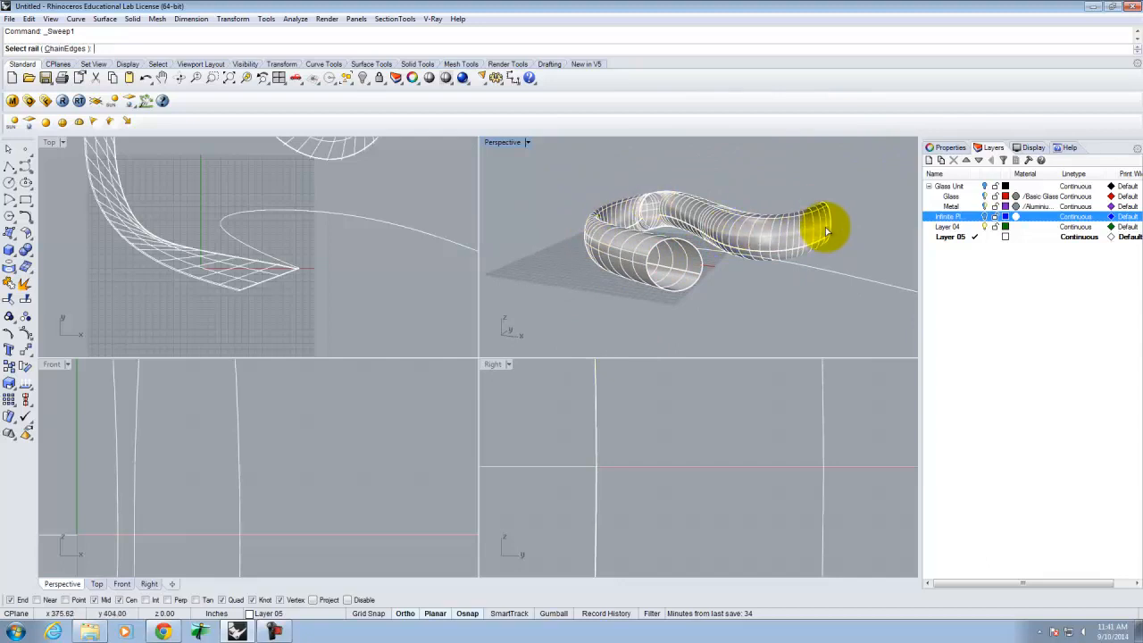
right_click_drag(827, 232, 777, 246)
key("ctrl+z")
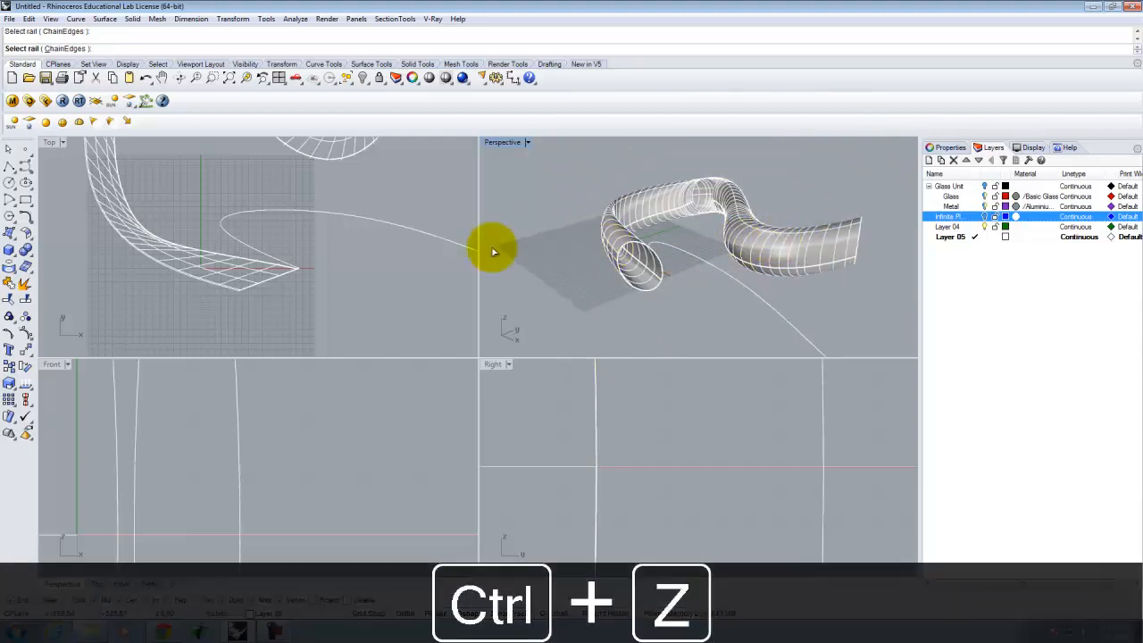
key("Escape")
left_click(647, 208)
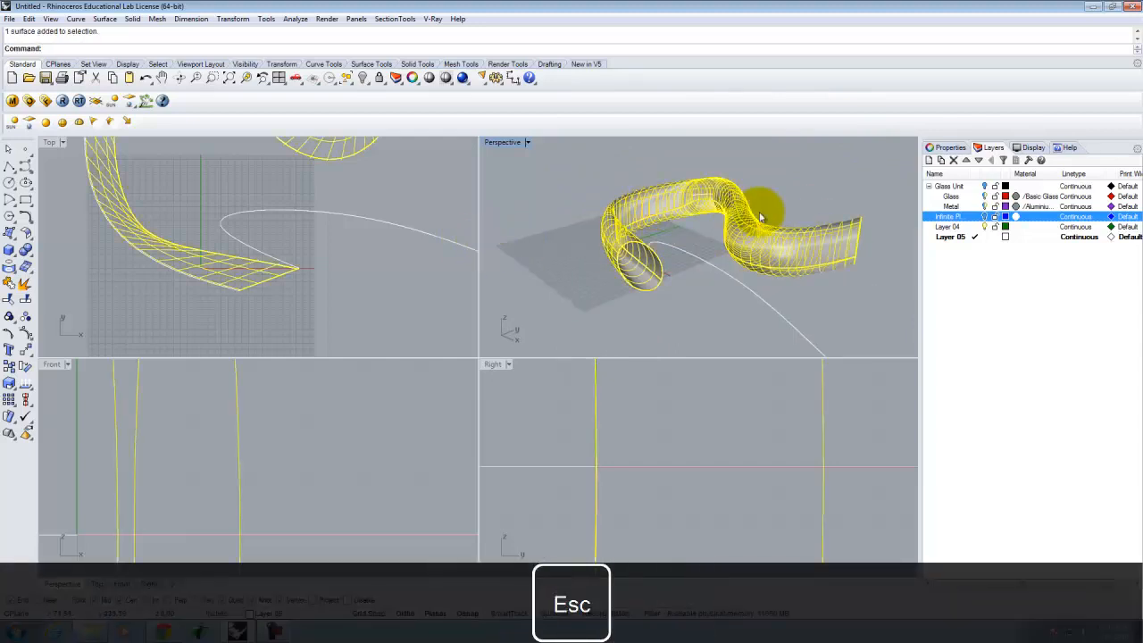
key("Delete")
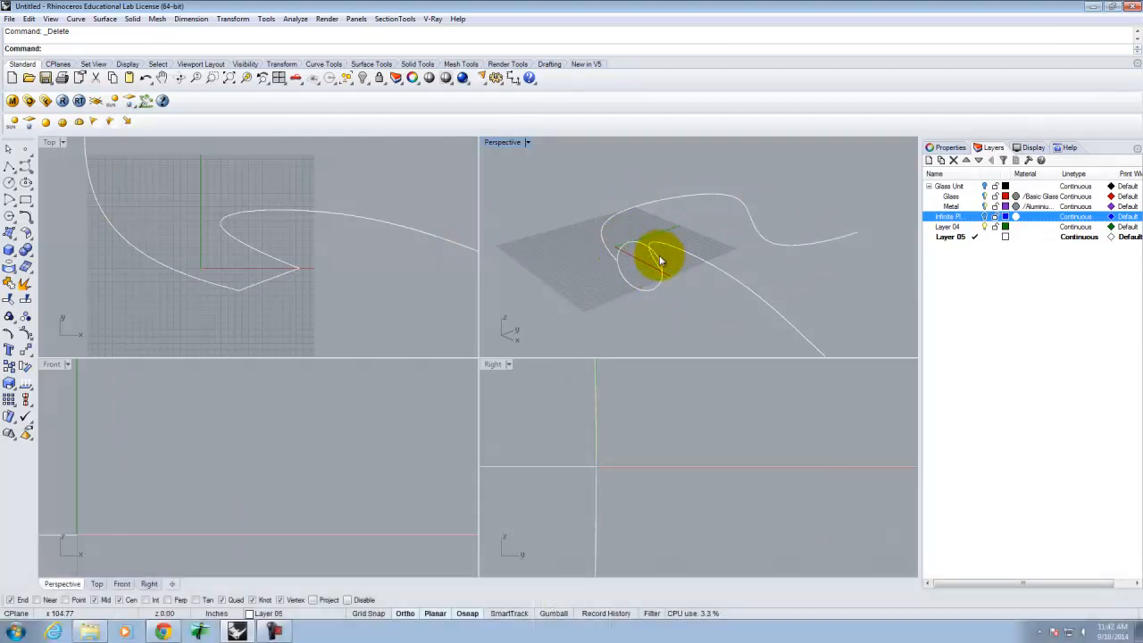
left_click(101, 18)
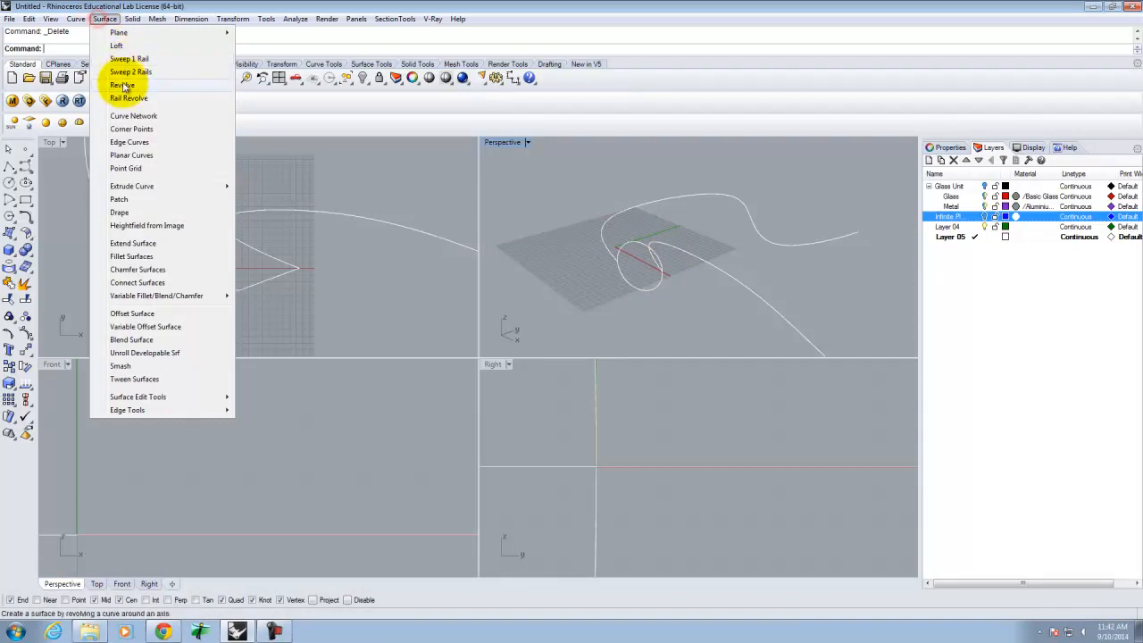
left_click(125, 73)
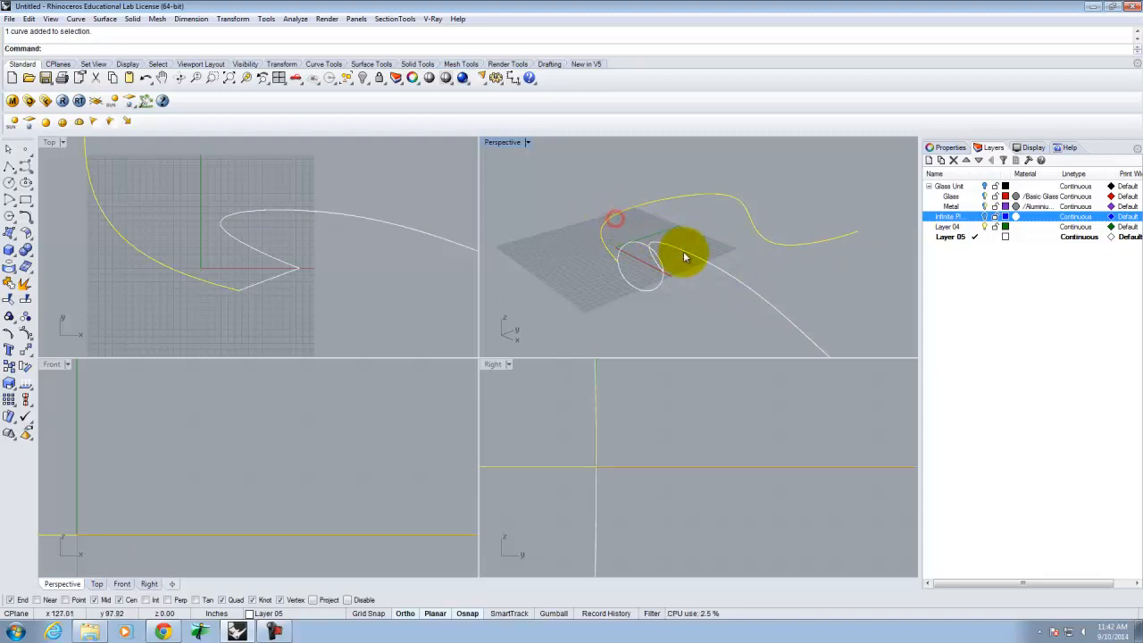
key("Escape")
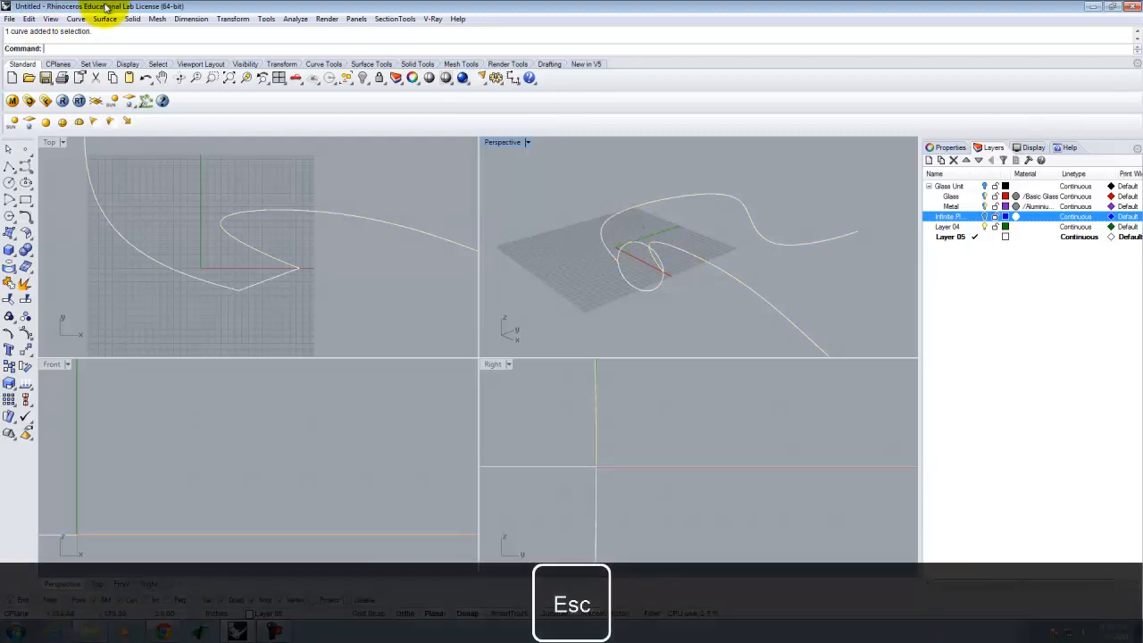
Sweep the upright circle along both curves with Sweep 2 Rails, keeping the cross-section option at Do not simplify
left_click(111, 25)
left_click(227, 72)
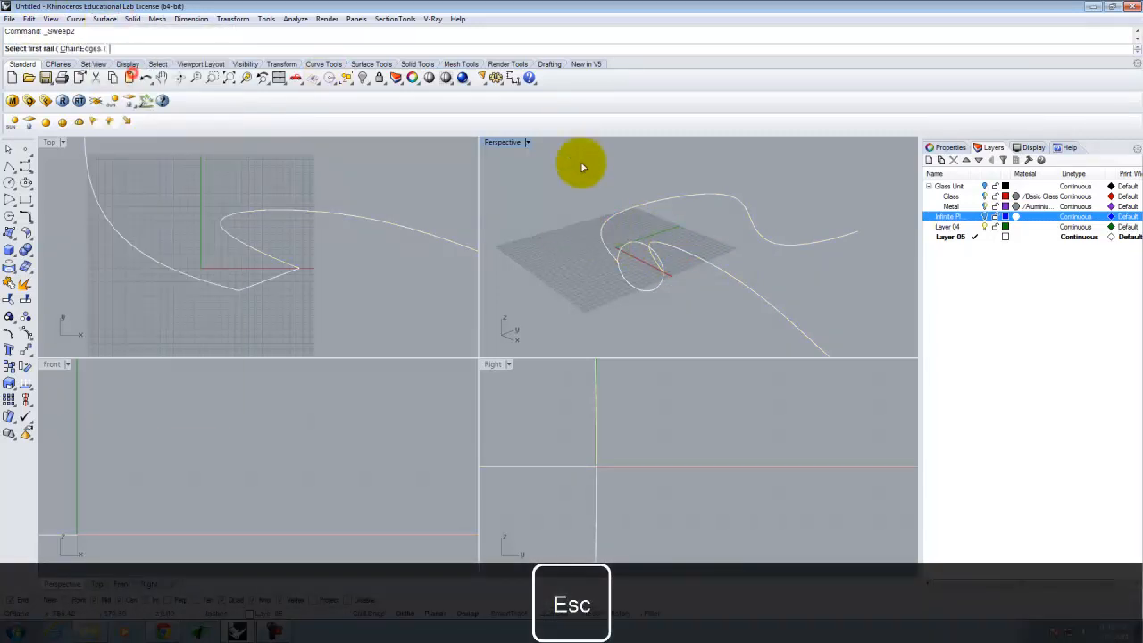
left_click(607, 218)
left_click(633, 242)
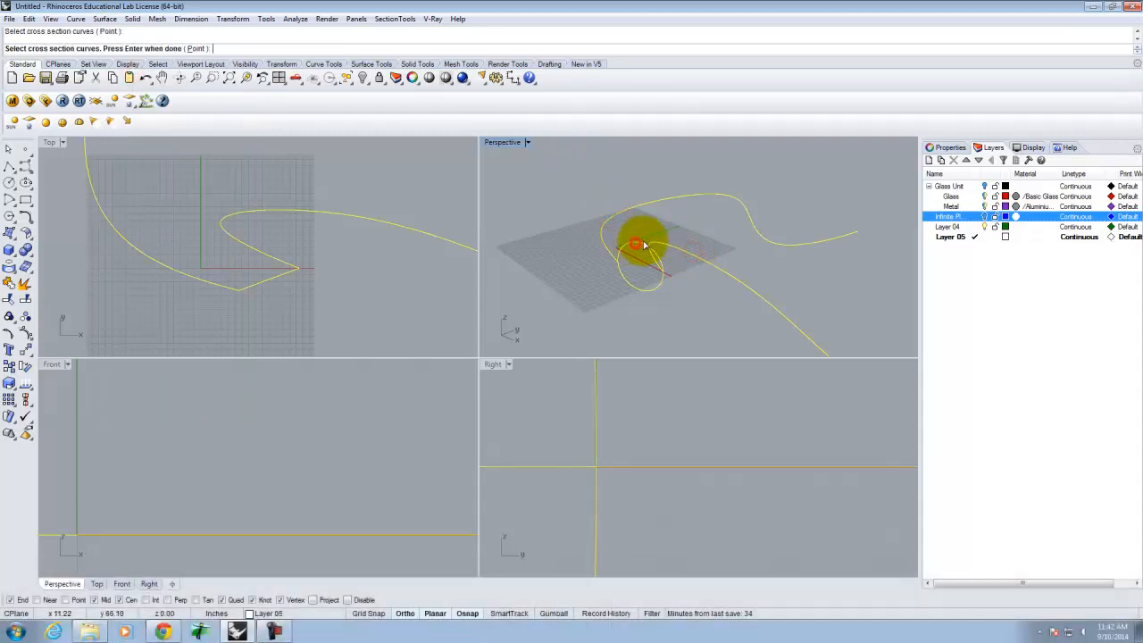
key("Return")
key("Return")
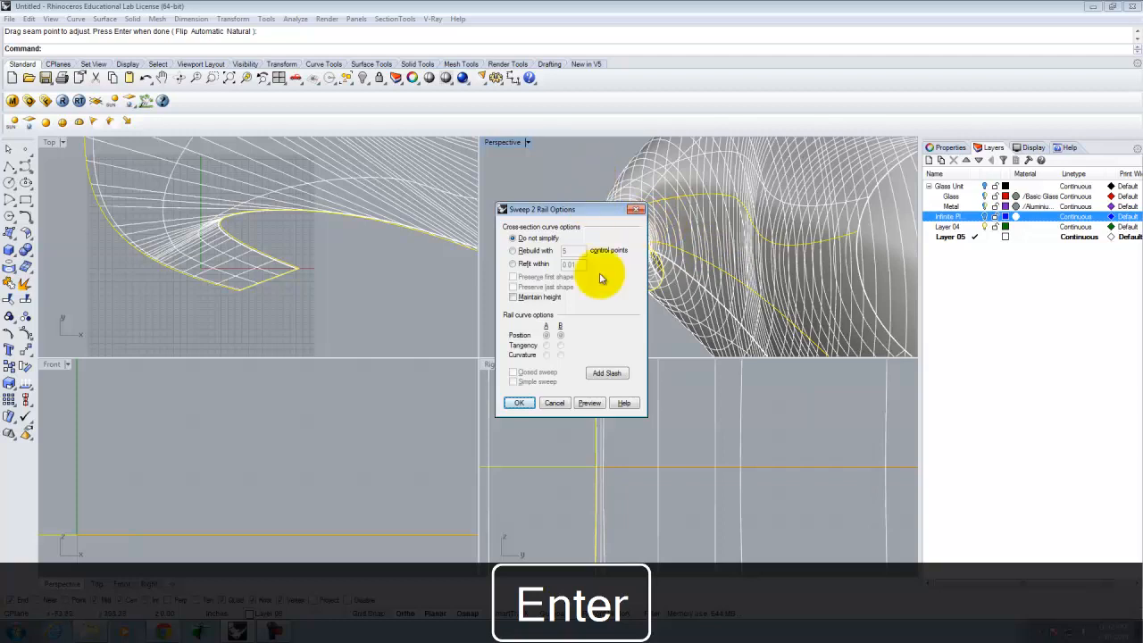
left_click(519, 403)
right_click_drag(566, 256, 755, 261)
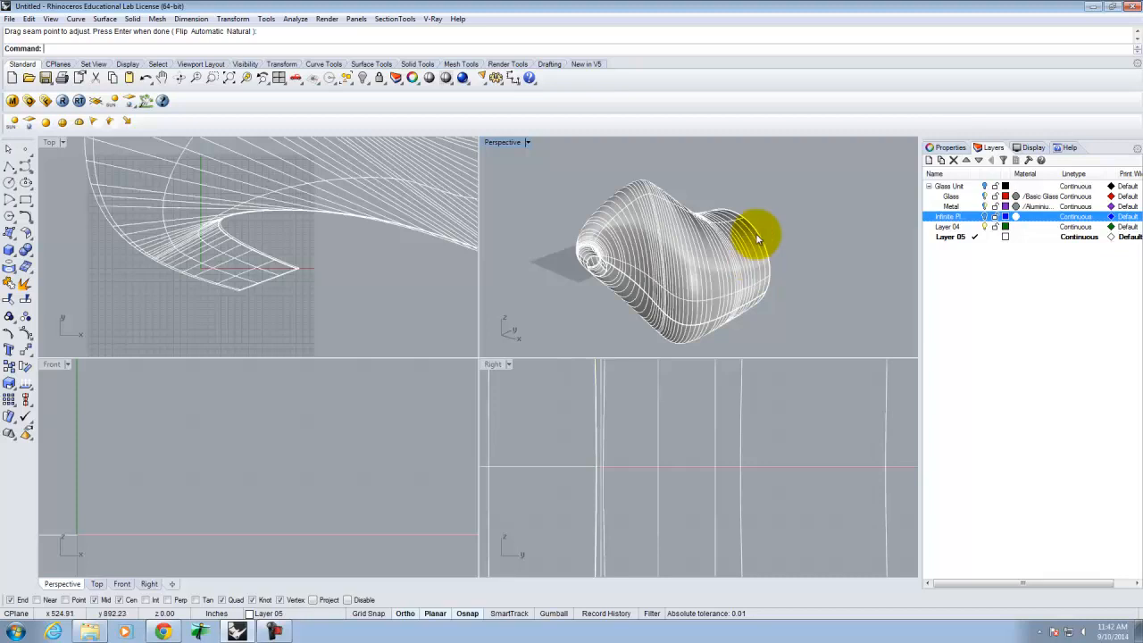
Delete the two-rail swept surface together with its rail curves and circle, leaving the model space empty
right_click_drag(566, 224, 786, 256)
right_click(303, 252)
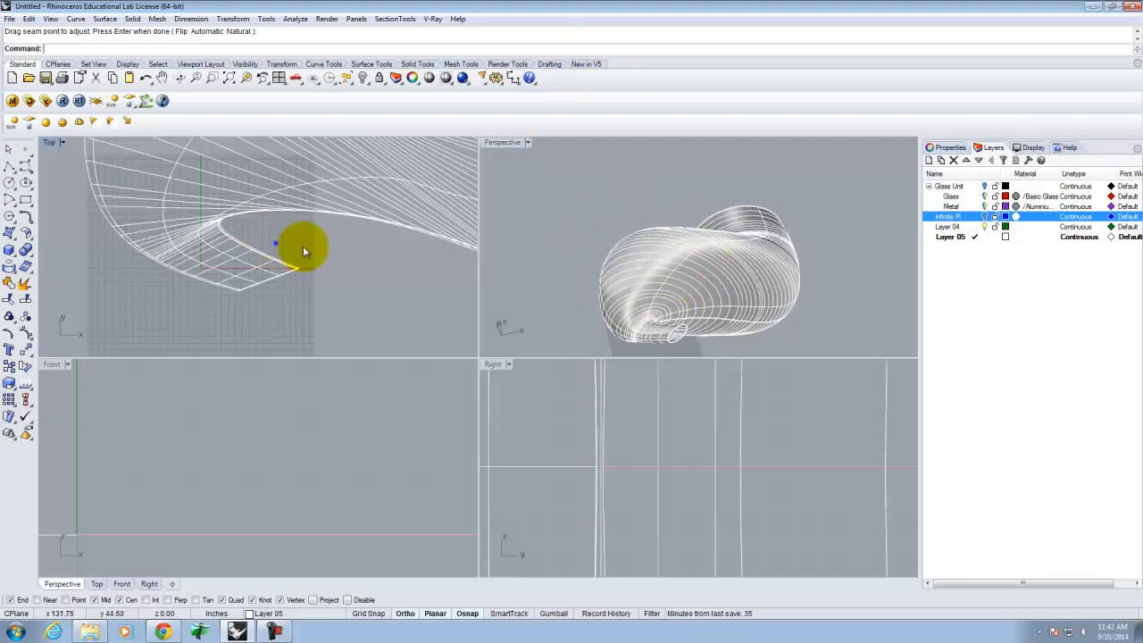
right_click_drag(302, 252, 380, 255)
right_click_drag(510, 234, 691, 230)
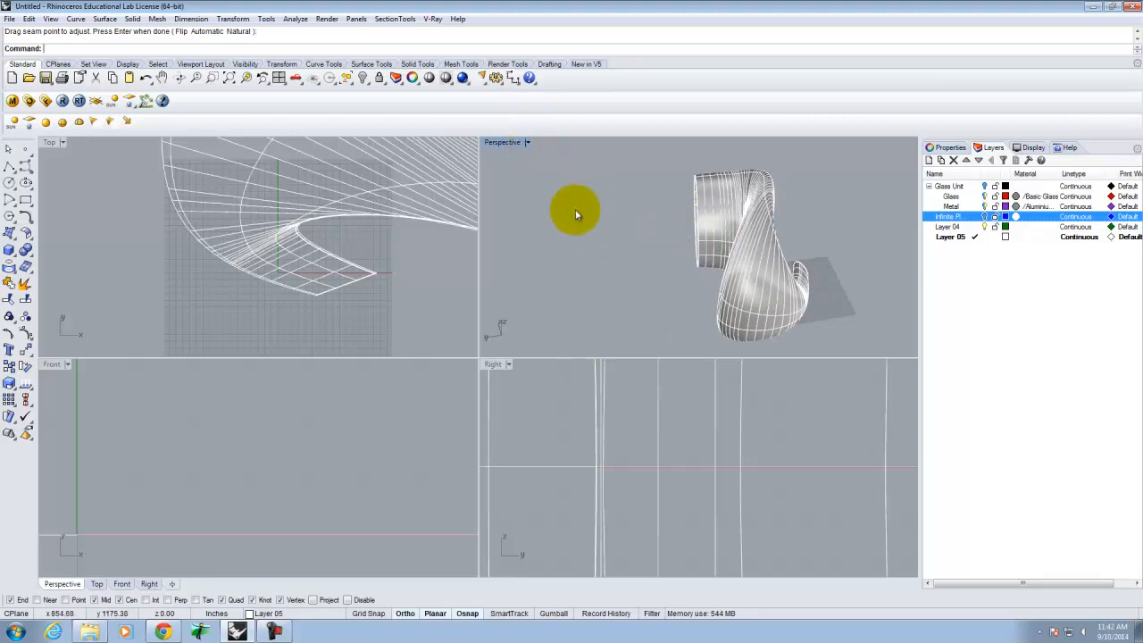
double_click(50, 142)
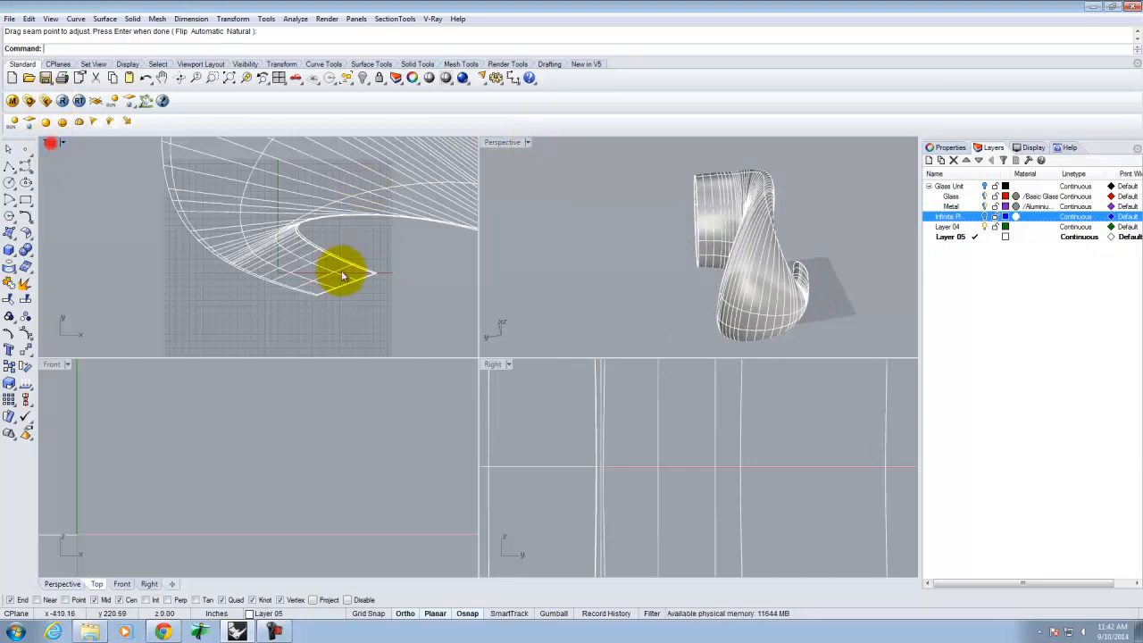
scroll(376, 422, "down", 10)
left_click_drag(129, 288, 127, 282)
key("Delete")
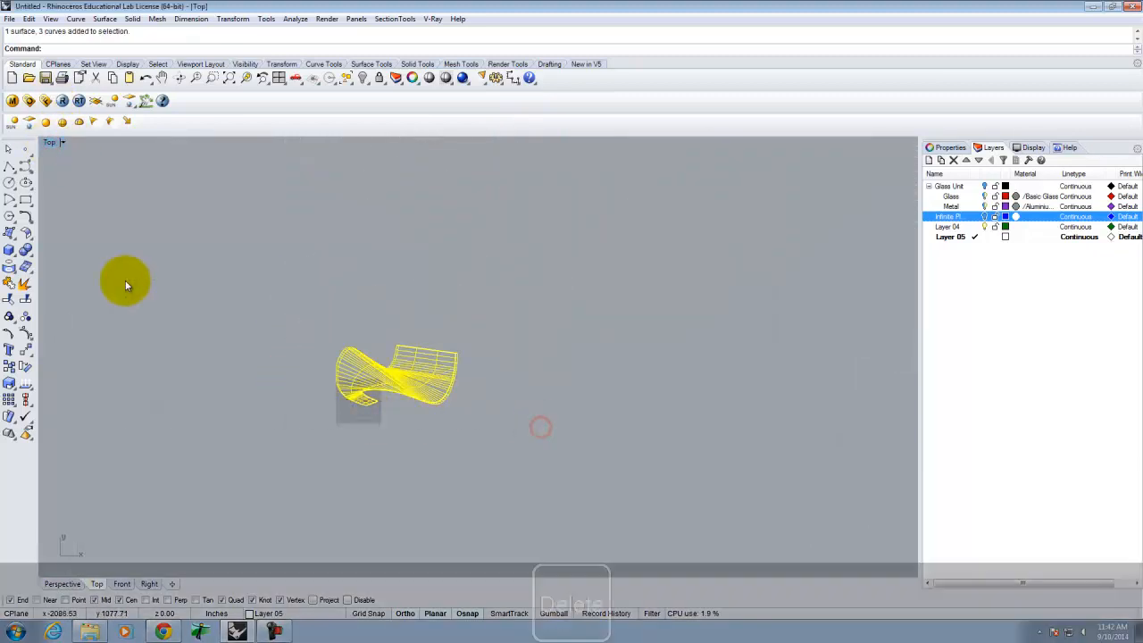
With Ortho off, draw a degree-3 S-shaped control-point curve in the Top view, starting at the origin and running upward
left_click(24, 168)
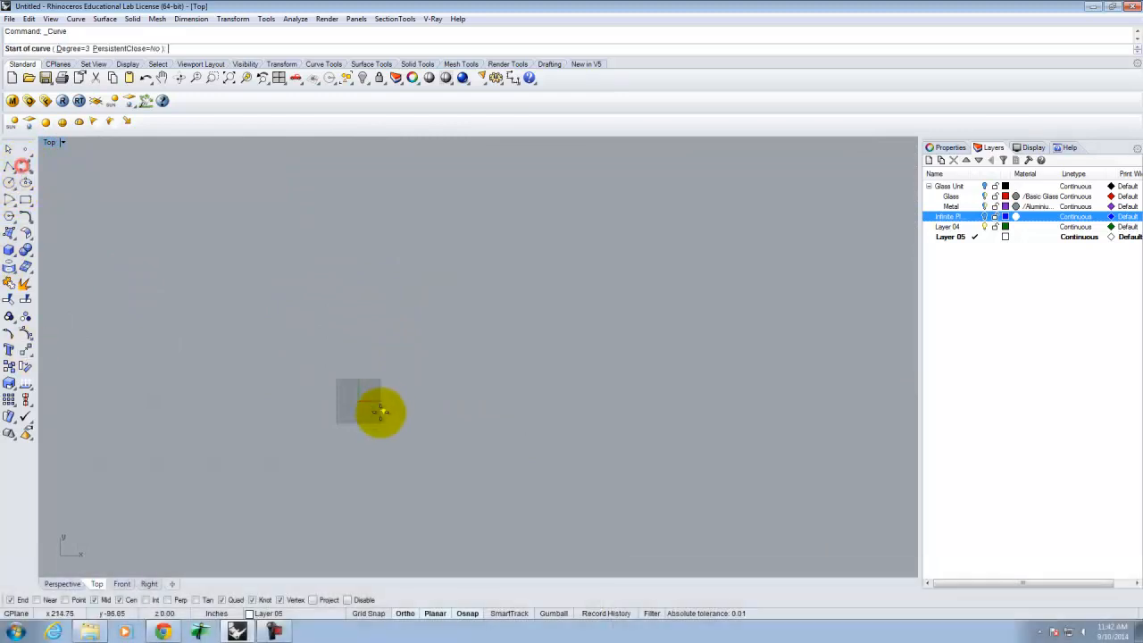
scroll(358, 402, "up", 5)
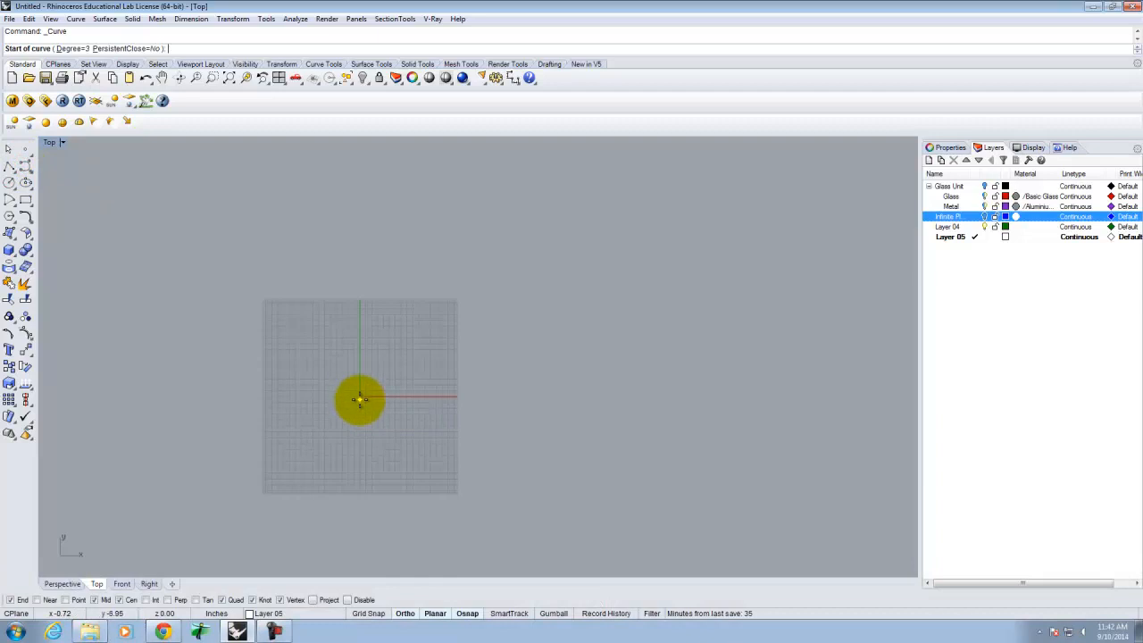
left_click(361, 396)
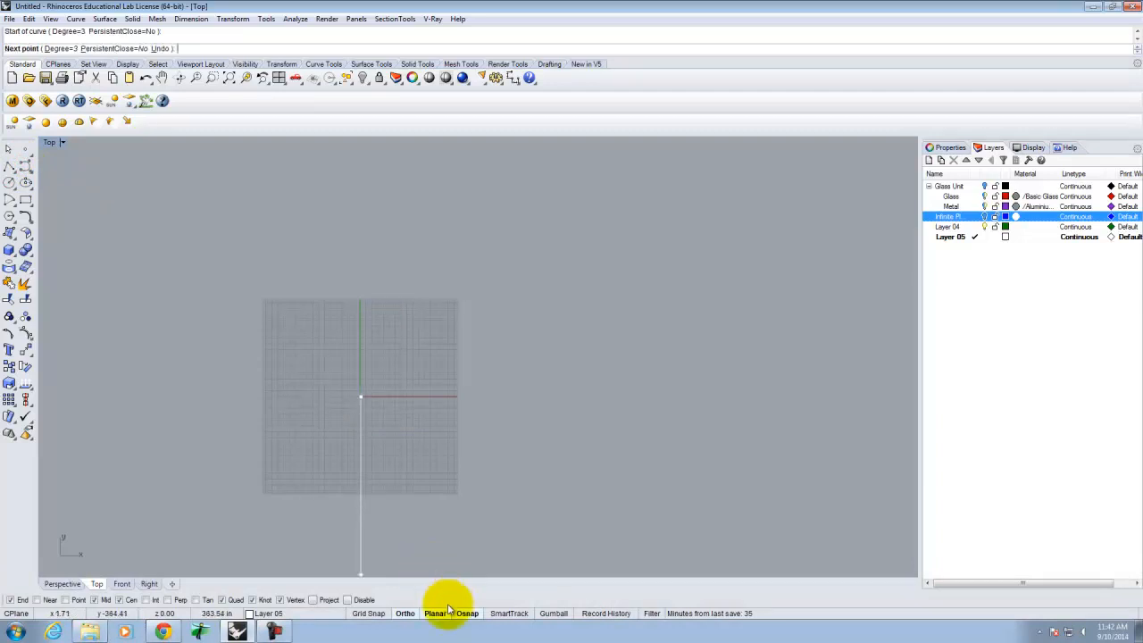
left_click(407, 614)
left_click(365, 333)
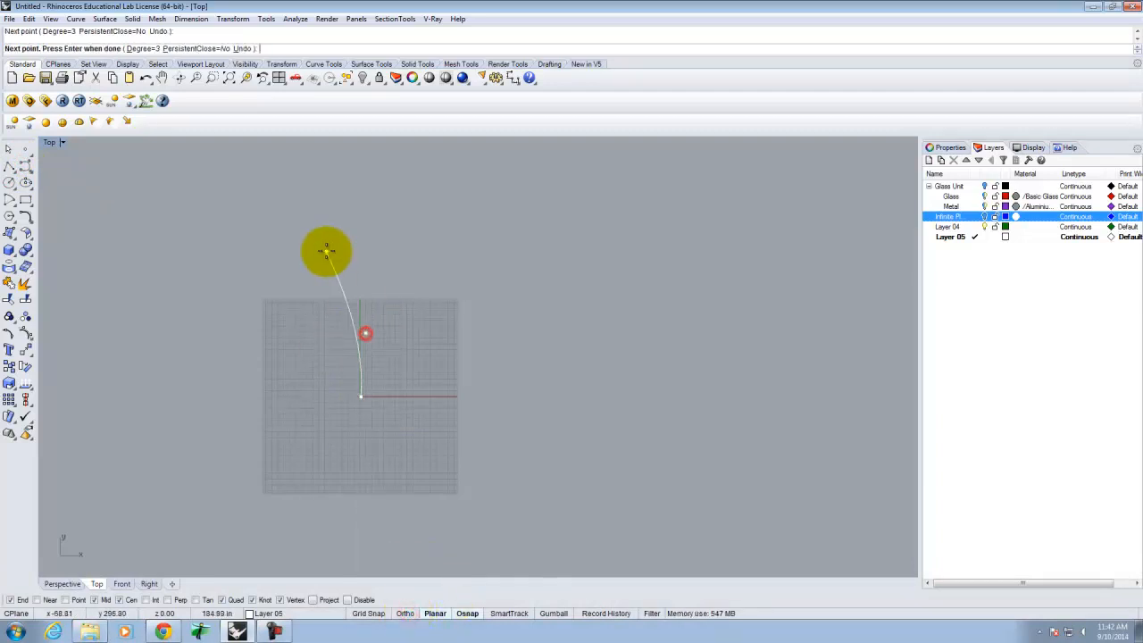
left_click(322, 246)
left_click(270, 184)
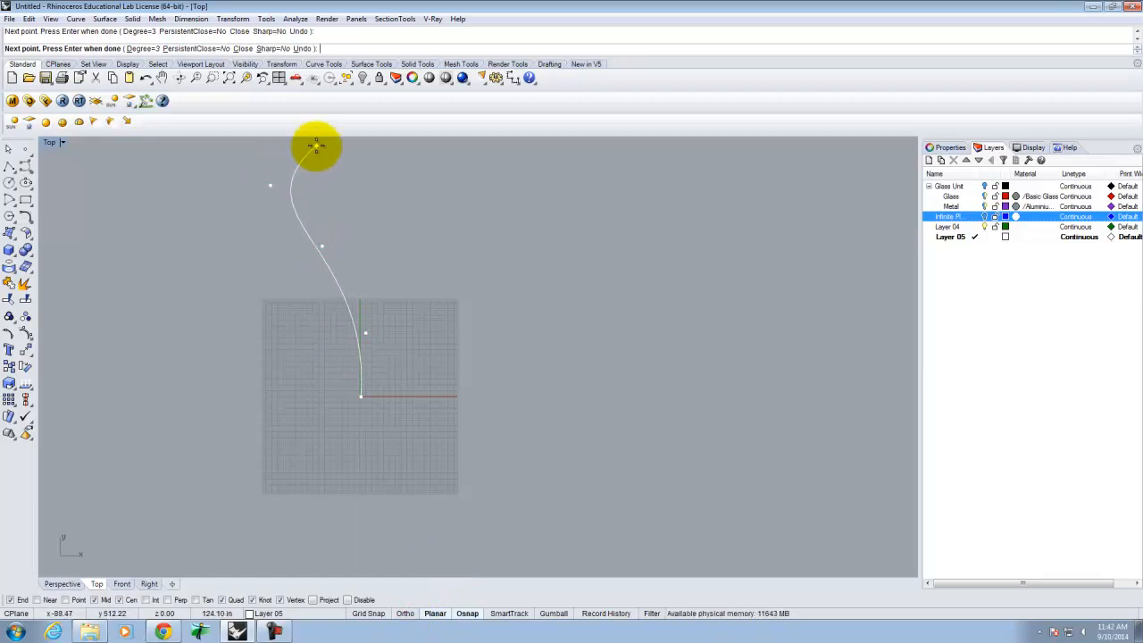
scroll(273, 273, "down", 5)
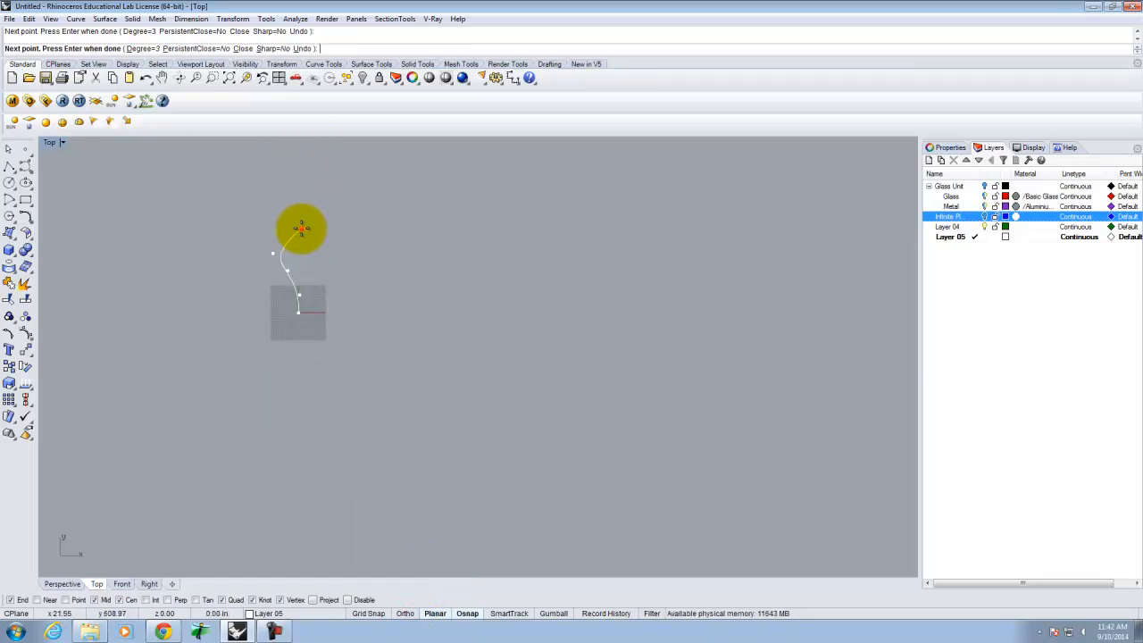
left_click(301, 229)
key("Return")
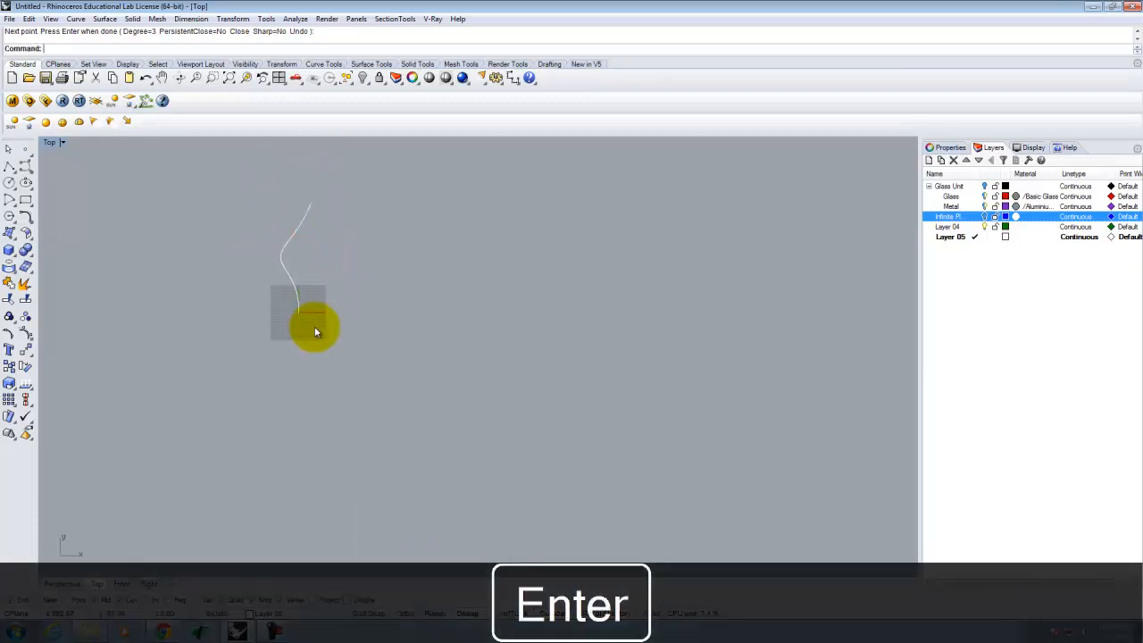
Draw a second control-point curve from the positive x-axis, bulging outward and ending level with the first curve's upper end
scroll(314, 322, "up", 3)
key("Return")
left_click(338, 295)
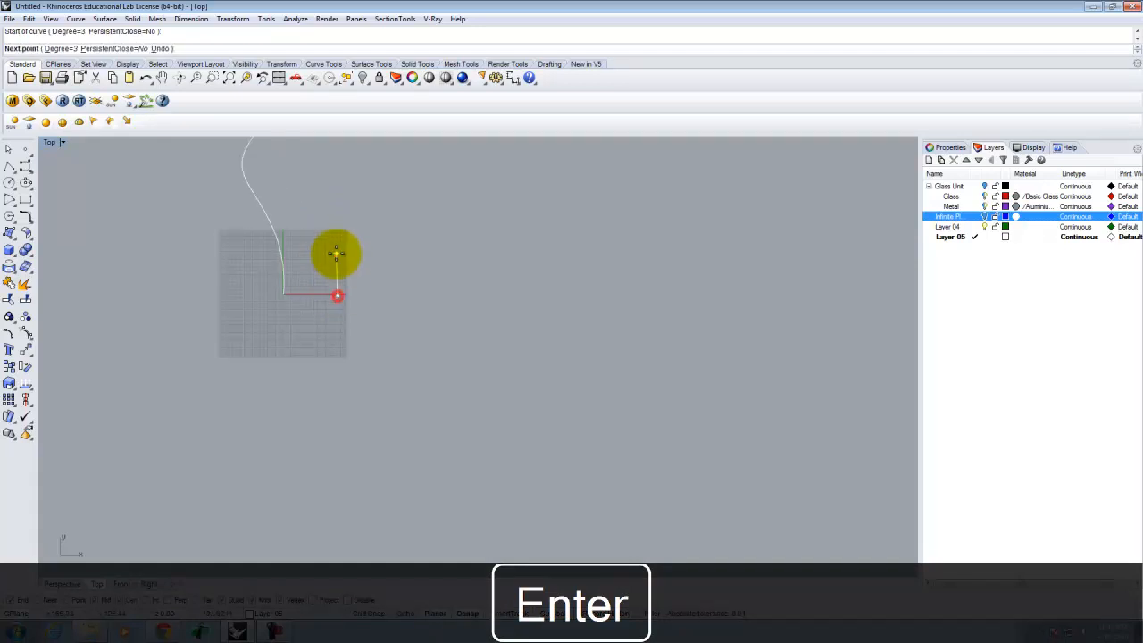
left_click(340, 263)
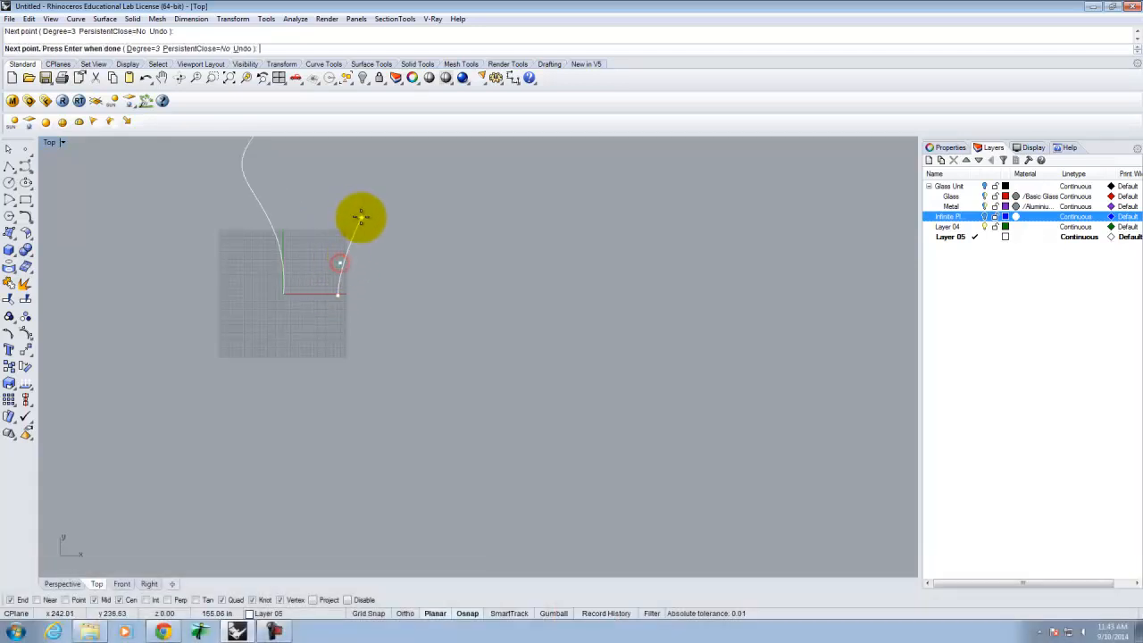
left_click(360, 204)
scroll(340, 352, "down", 5)
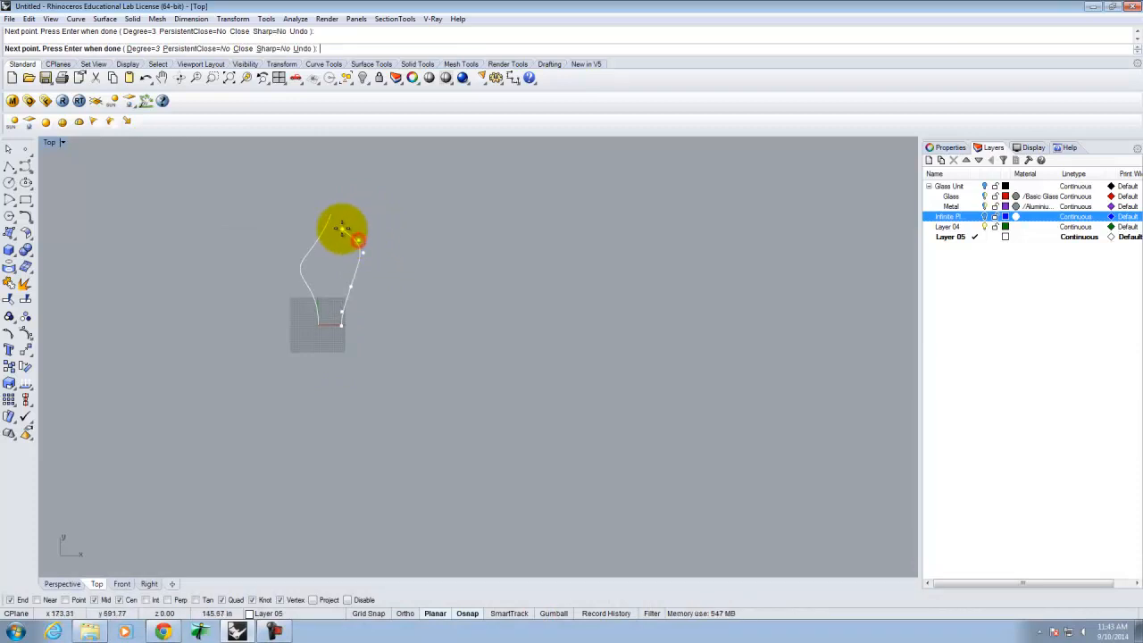
scroll(334, 217, "up", 8)
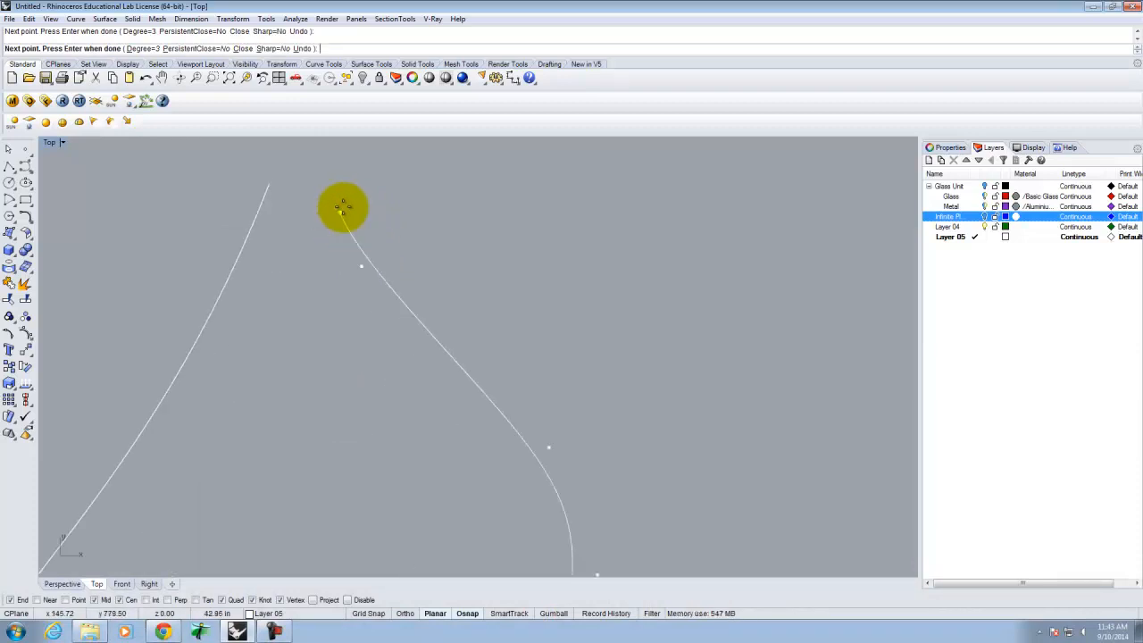
key("Return")
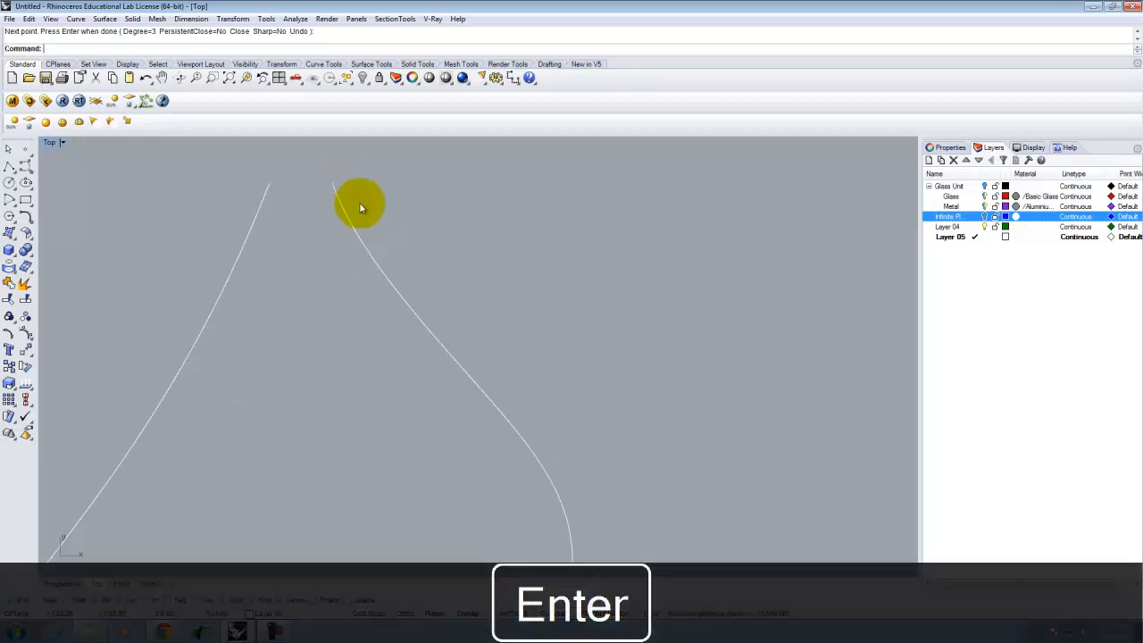
Draw a circle by diameter between the lower endpoints of the two curves
scroll(308, 279, "down", 8)
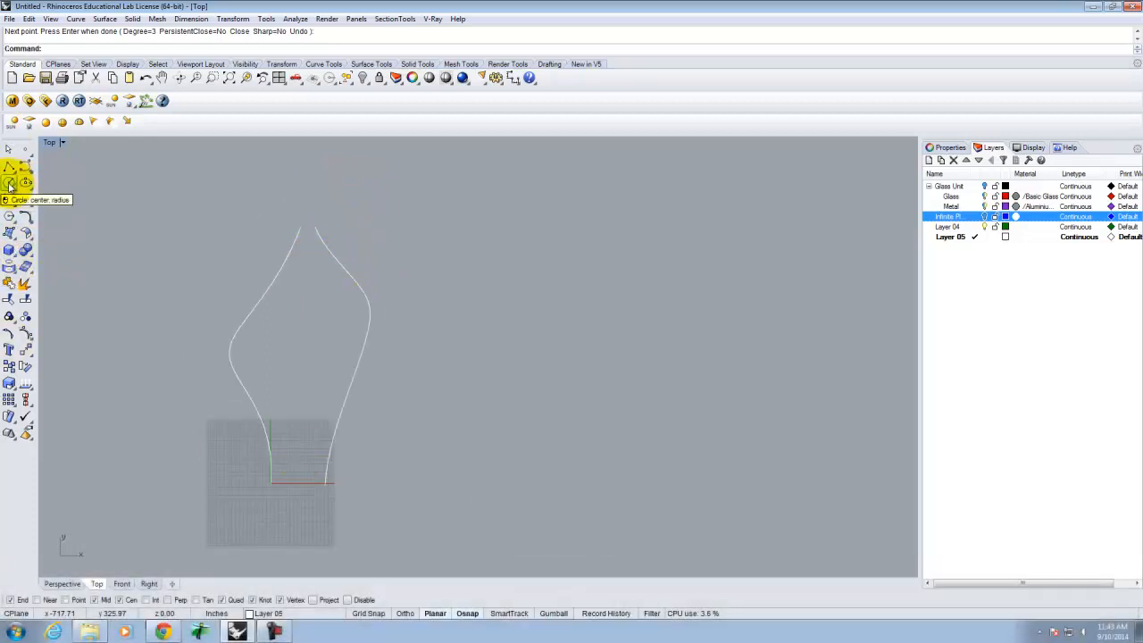
left_click(9, 185)
left_click(44, 188)
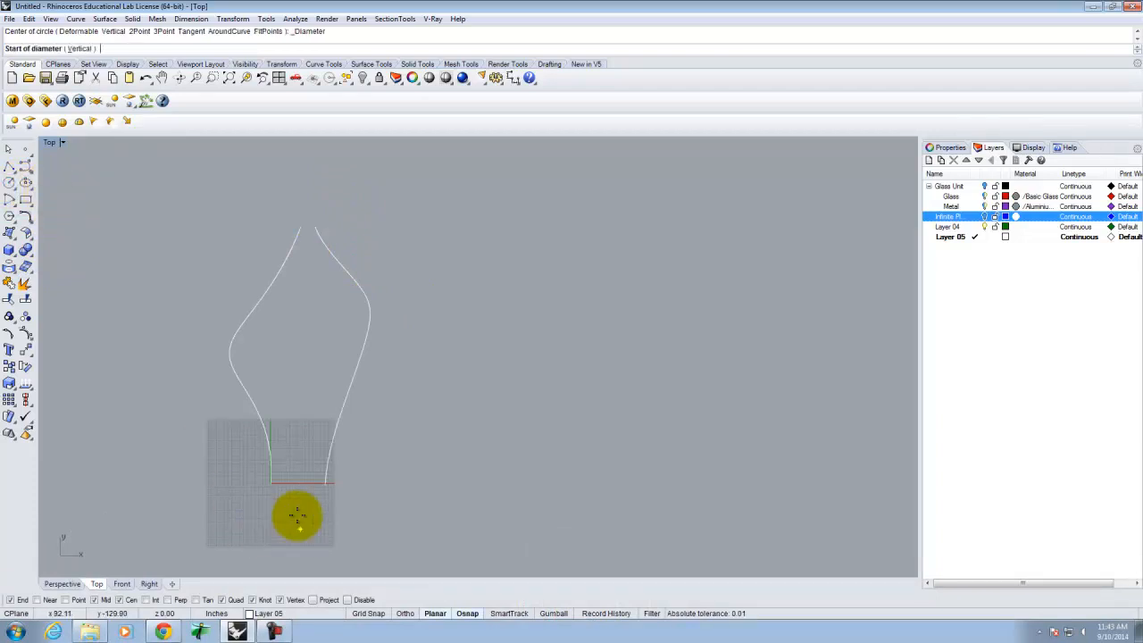
left_click(272, 484)
left_click(324, 485)
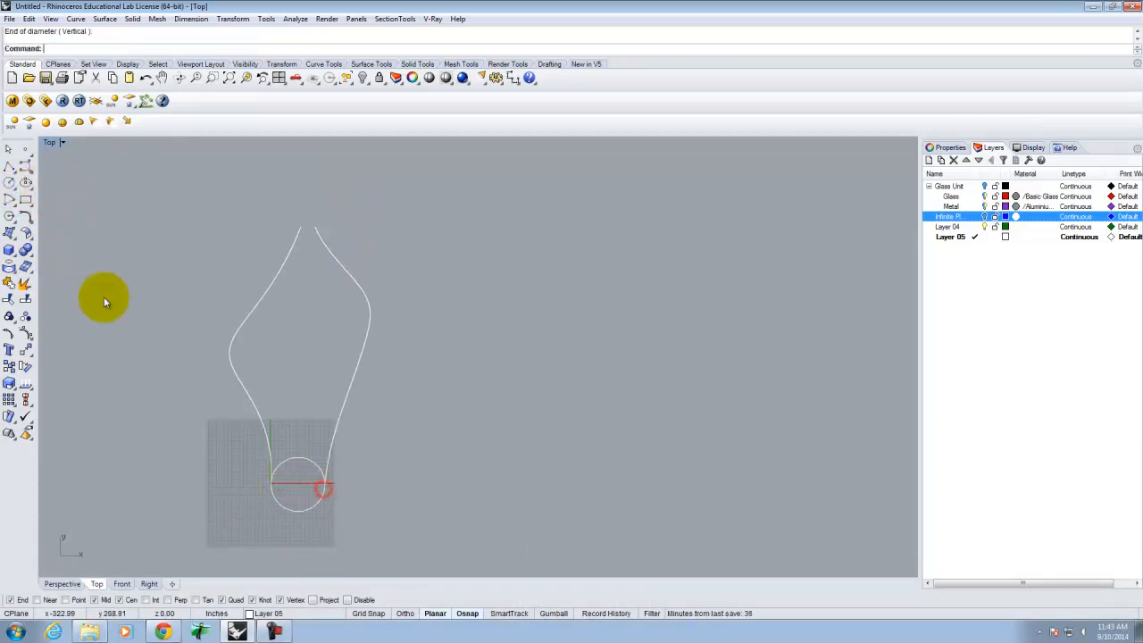
Stand the circle upright with Rotate3D and Ortho on, using the line between the curves' lower endpoints as the axis
double_click(51, 142)
right_click_drag(795, 297, 845, 299)
scroll(705, 314, "up", 6)
key("shift+Return")
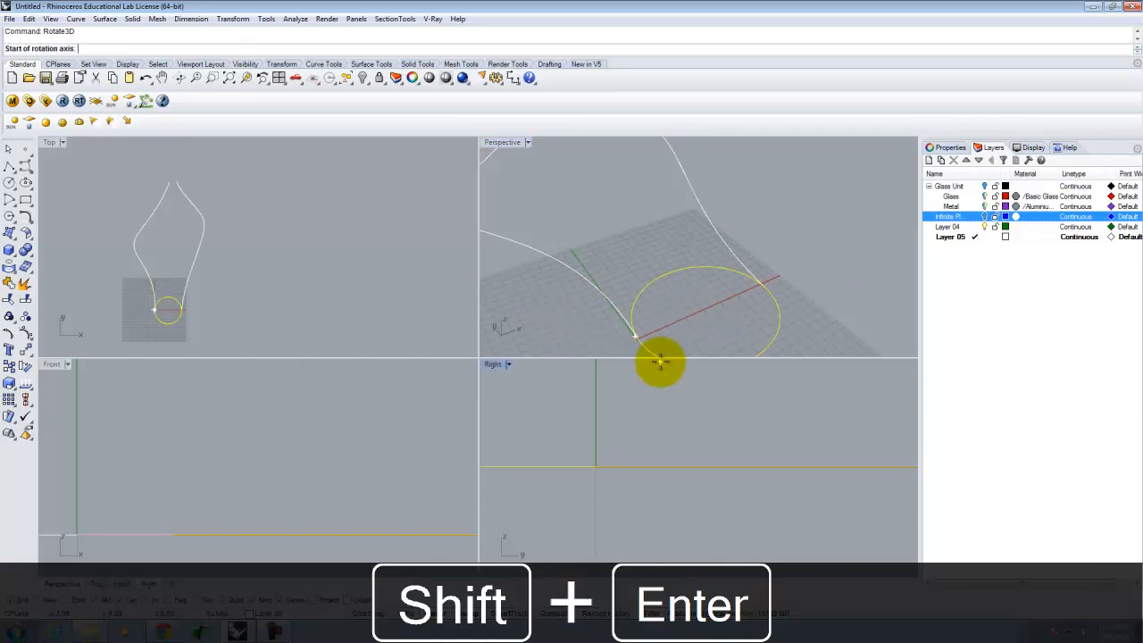
left_click(635, 339)
left_click(770, 283)
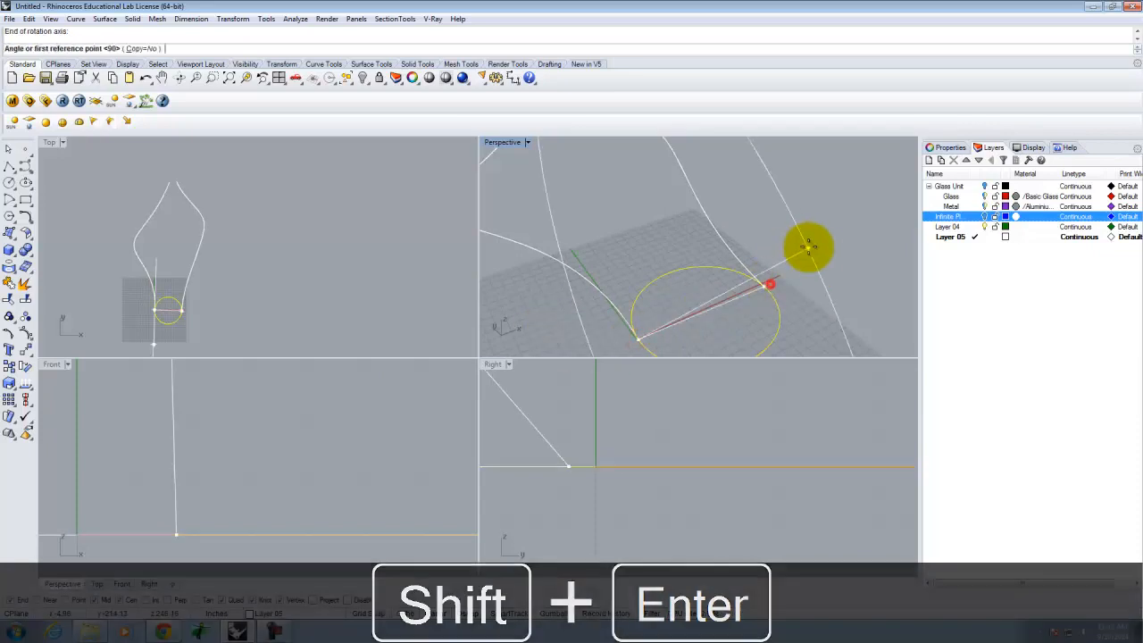
scroll(602, 265, "down", 3)
left_click(405, 613)
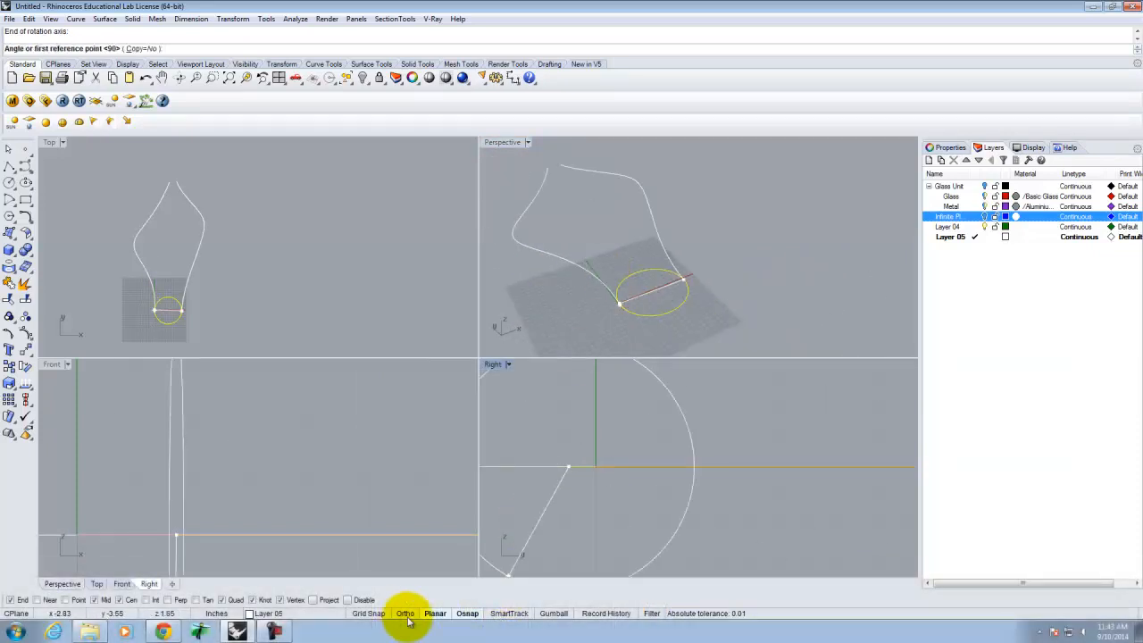
left_click(585, 308)
left_click(640, 233)
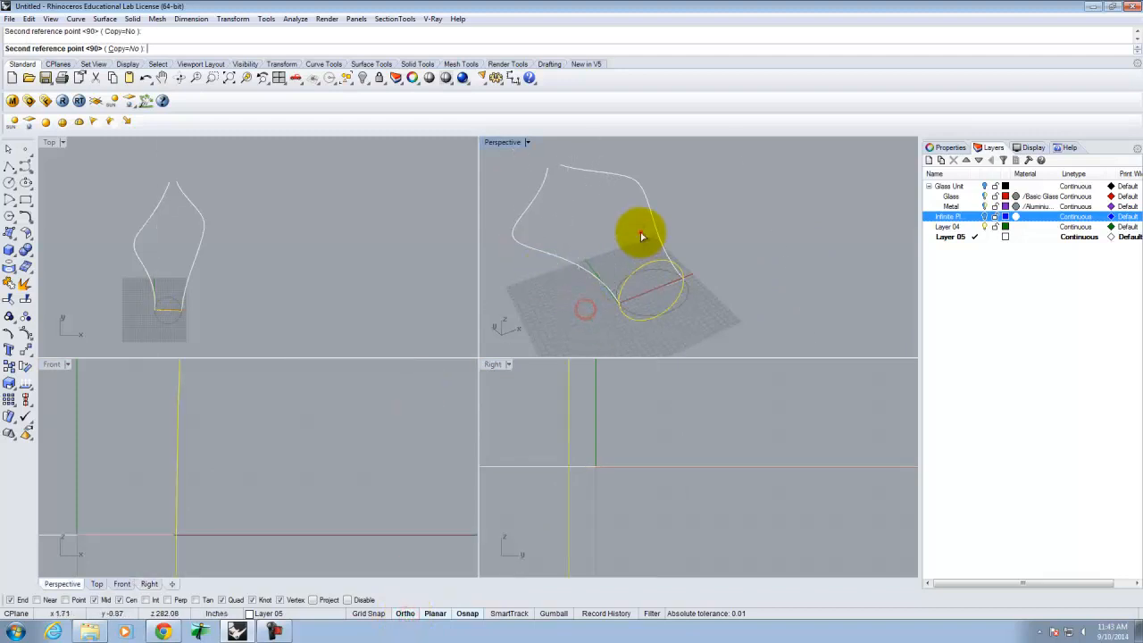
right_click_drag(738, 271, 655, 249)
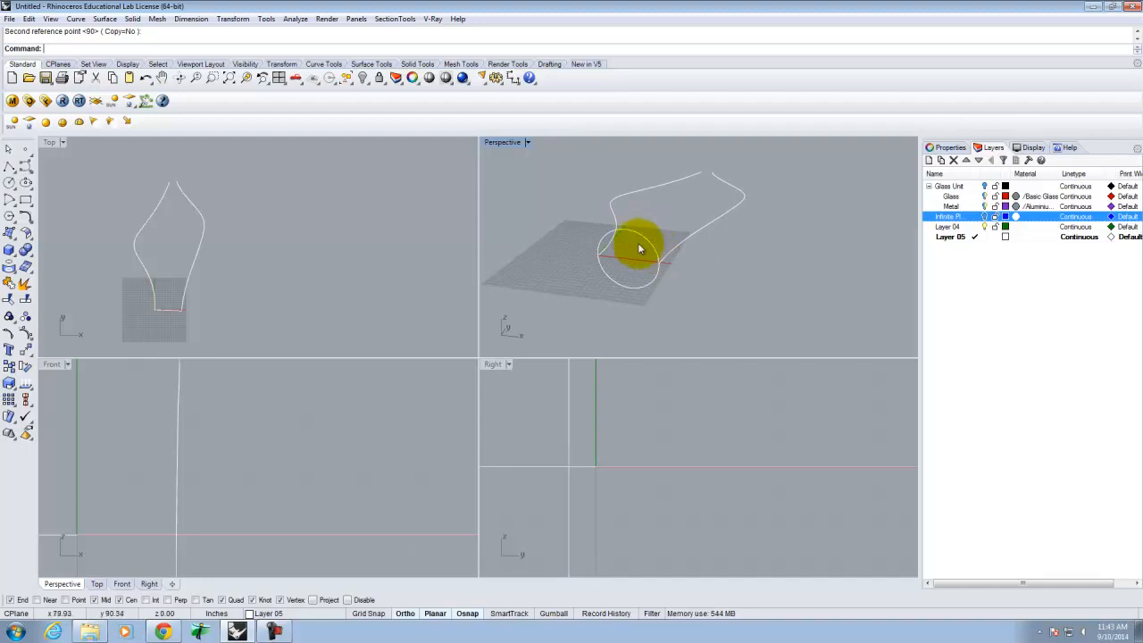
left_click(105, 19)
mouse_move(264, 19)
mouse_move(104, 18)
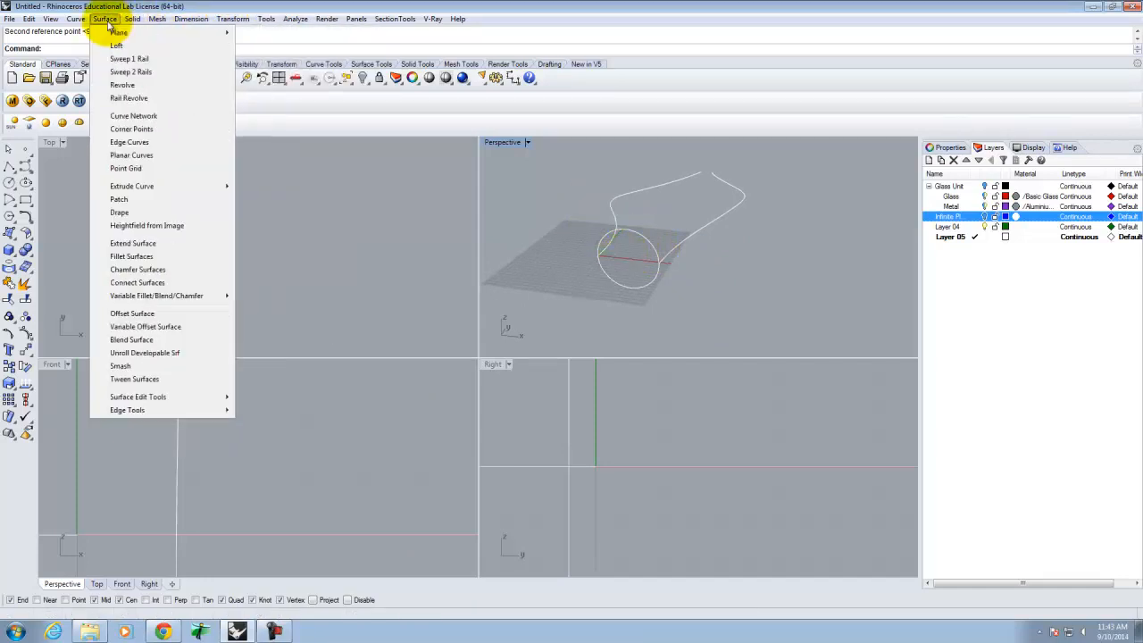
left_click(528, 143)
left_click(528, 143)
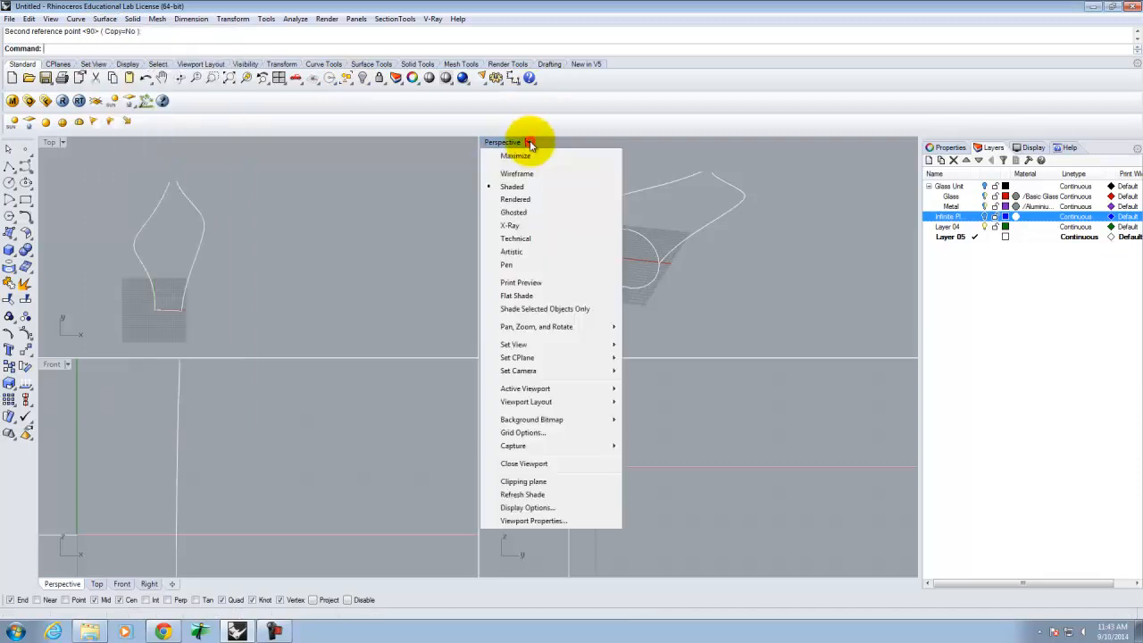
left_click(99, 20)
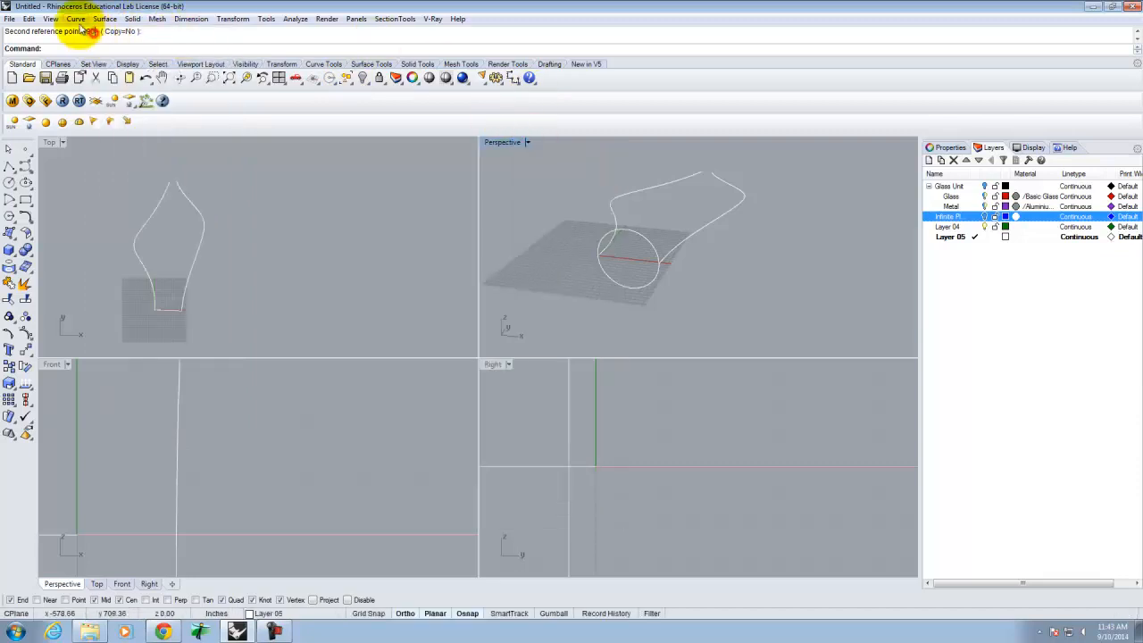
Sweep the upright circle along the S-shaped curve with Sweep 1 Rail, accepting the default seam point
left_click(105, 19)
left_click(131, 59)
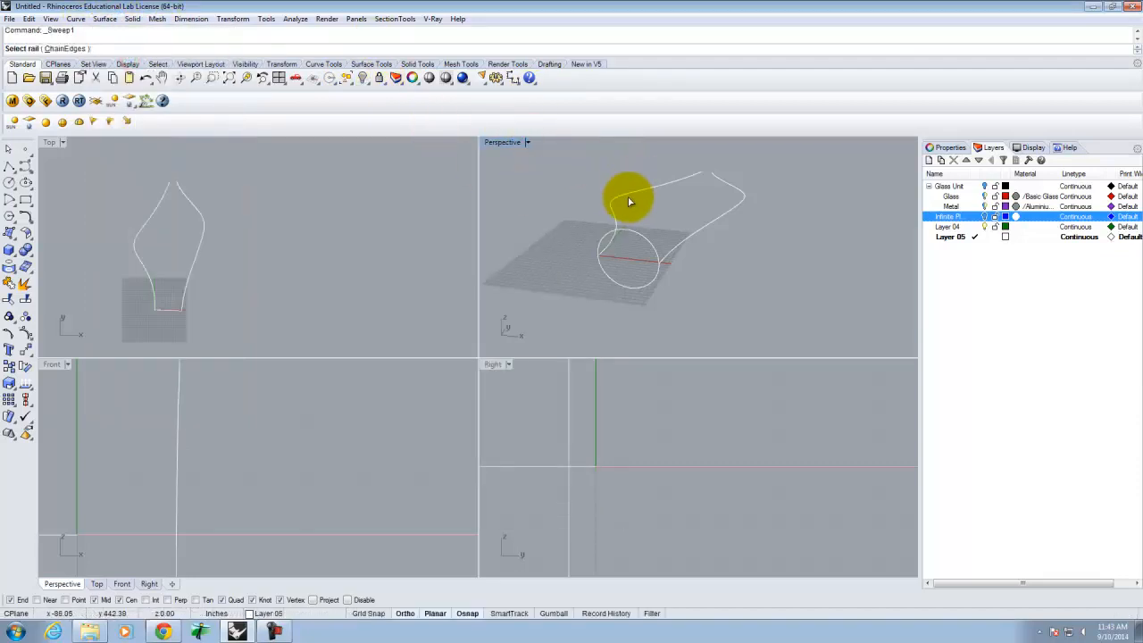
left_click(605, 241)
key("Return")
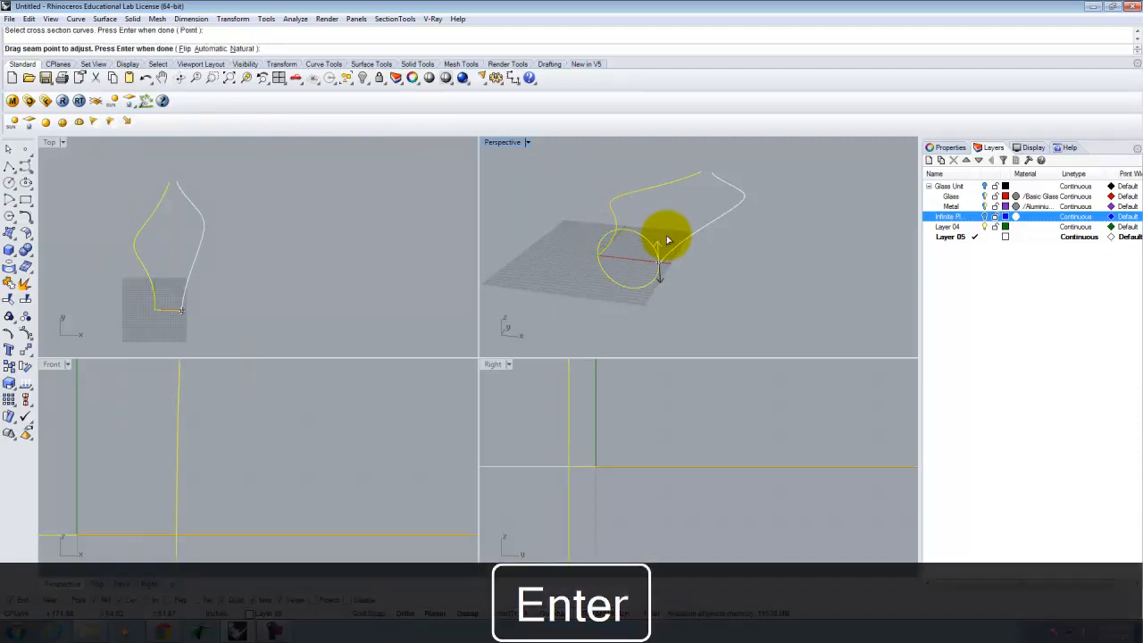
key("Return")
left_click(734, 342)
right_click_drag(796, 248, 783, 219)
right_click(784, 219)
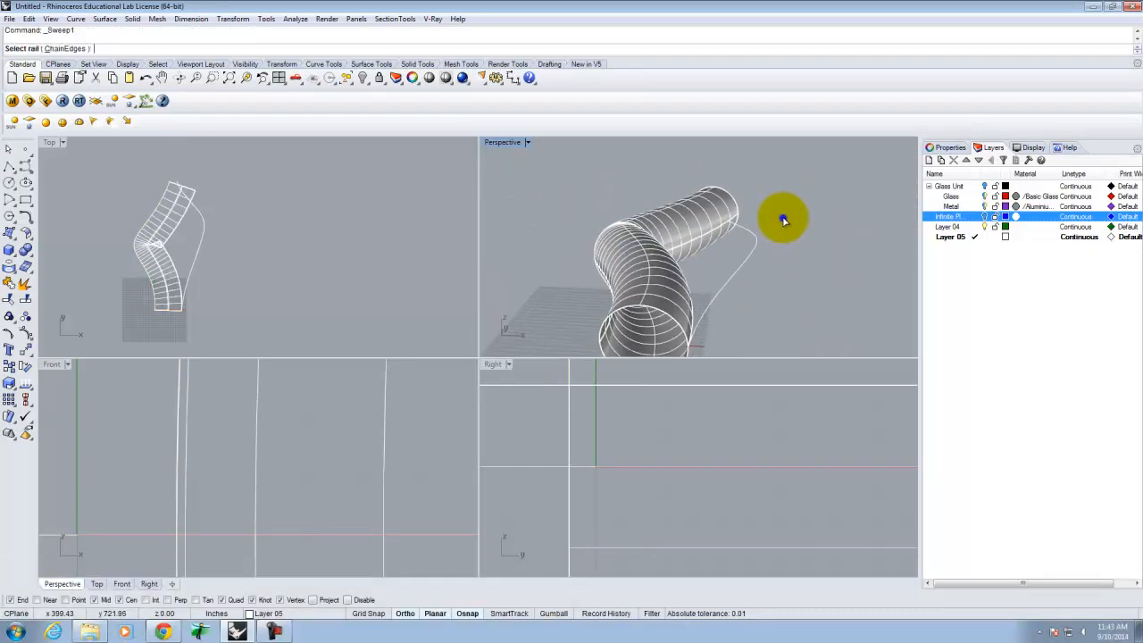
scroll(783, 218, "down", 6)
mouse_move(805, 306)
left_mouse_down()
mouse_move(612, 186)
mouse_move(911, 327)
mouse_move(792, 294)
left_mouse_up()
key("Escape")
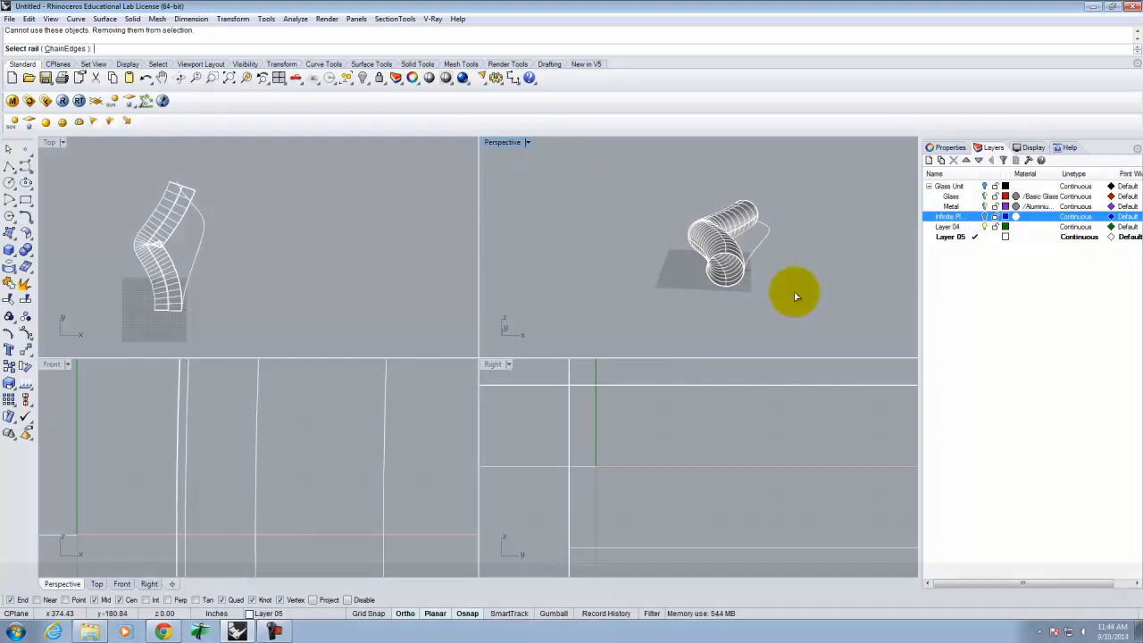
Copy the swept tube together with its two curves and circle to the empty space beside the original along the x-axis
left_click_drag(866, 322, 866, 322)
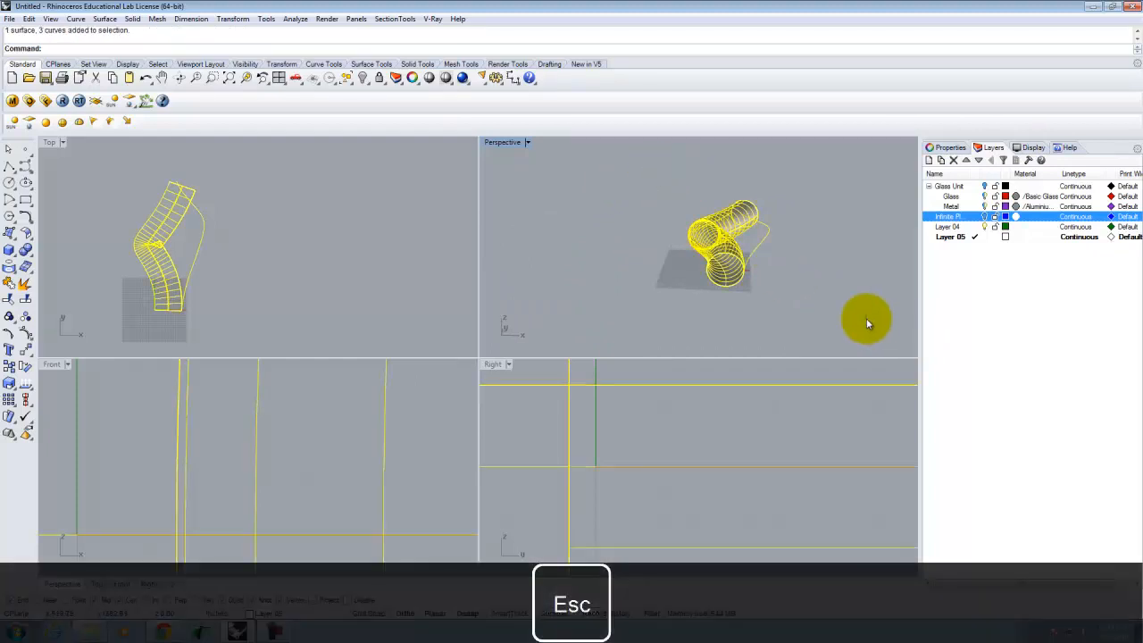
key("shift+Return")
left_click(742, 315)
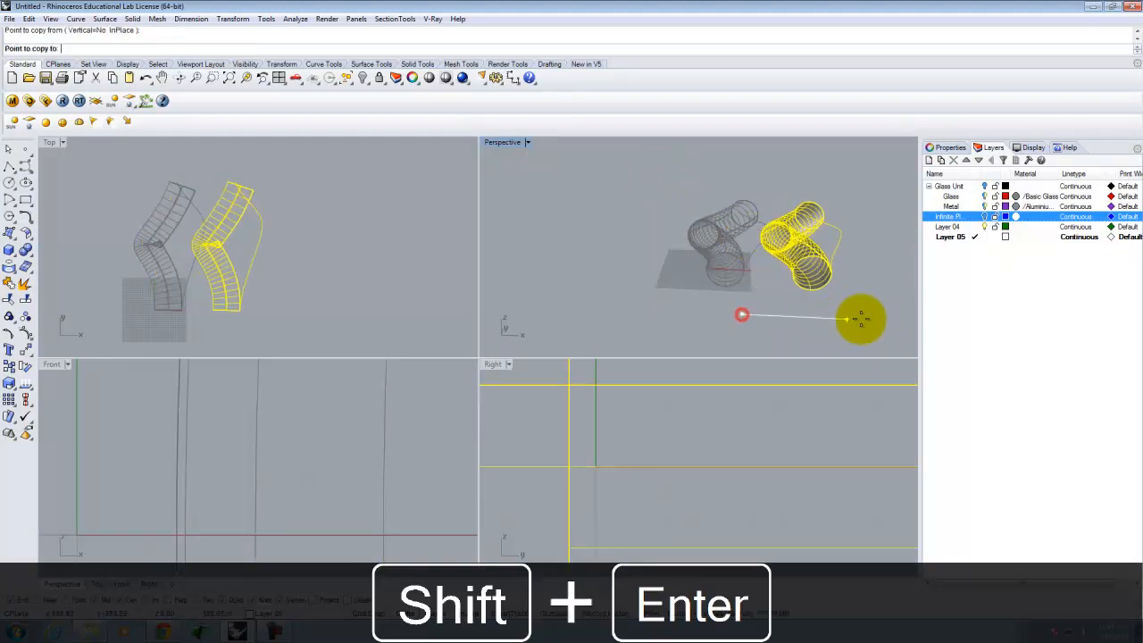
key("Escape")
key("Escape")
Delete the tube surface from the copied set, keeping its two rail curves and circle
left_click(857, 266)
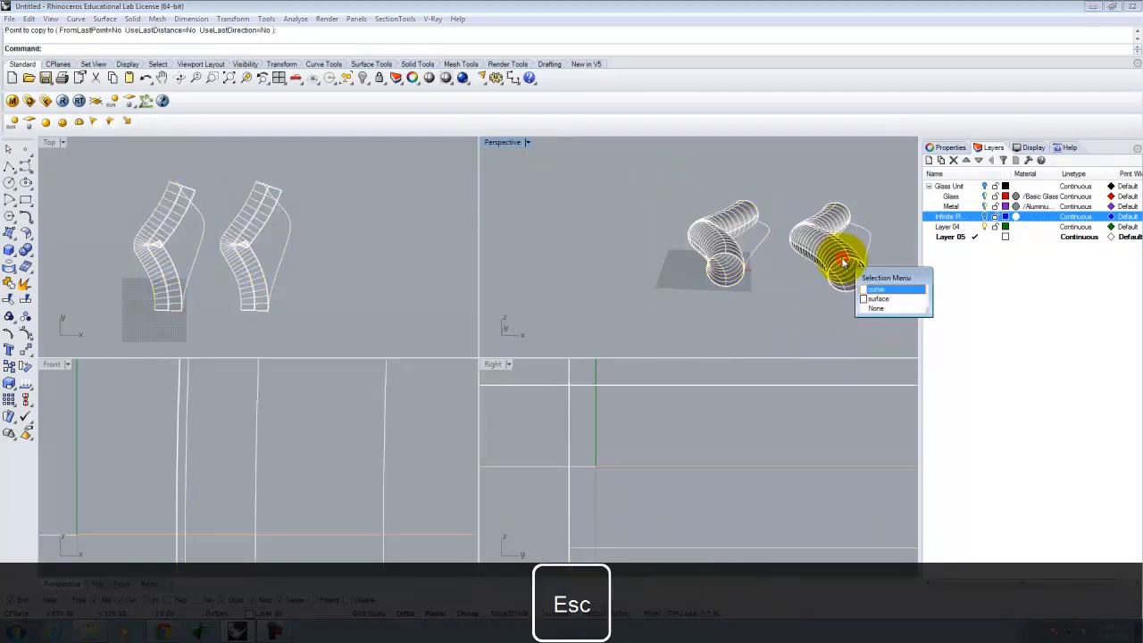
left_click(825, 240)
key("Delete")
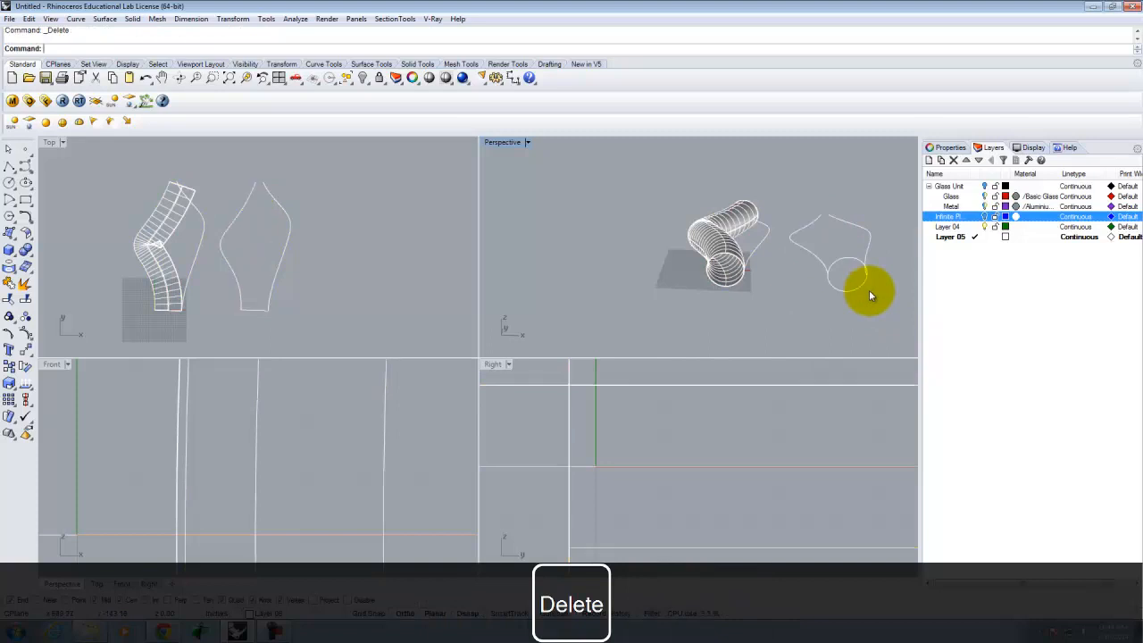
Sweep the copied circle along both copied curves with Sweep 2 Rails, accepting the default seam point and options
left_click(105, 19)
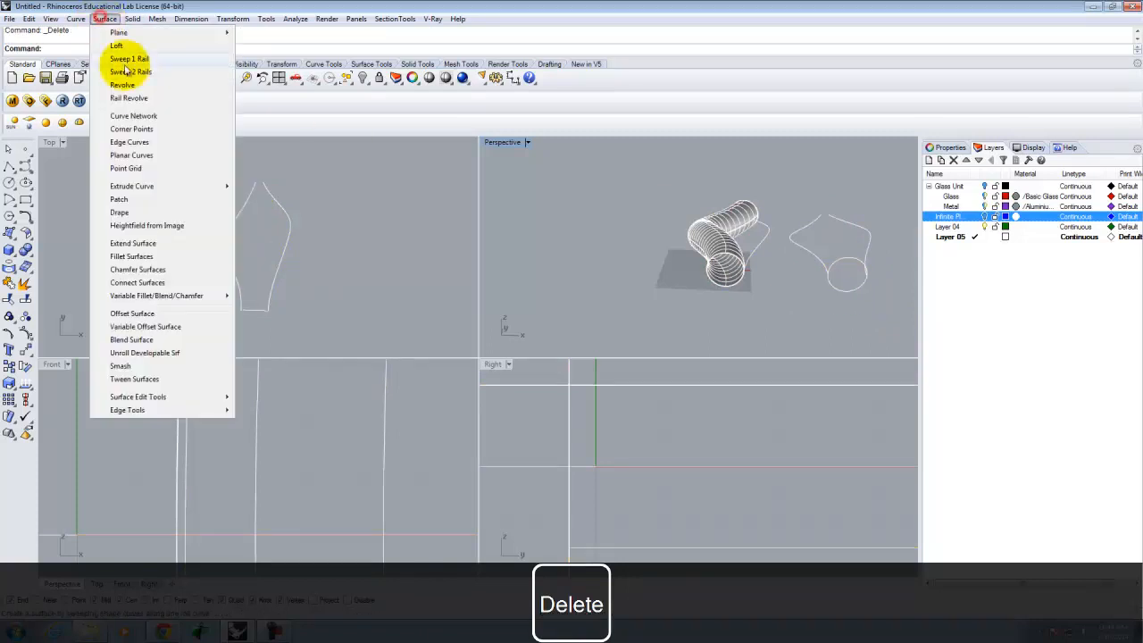
left_click(145, 75)
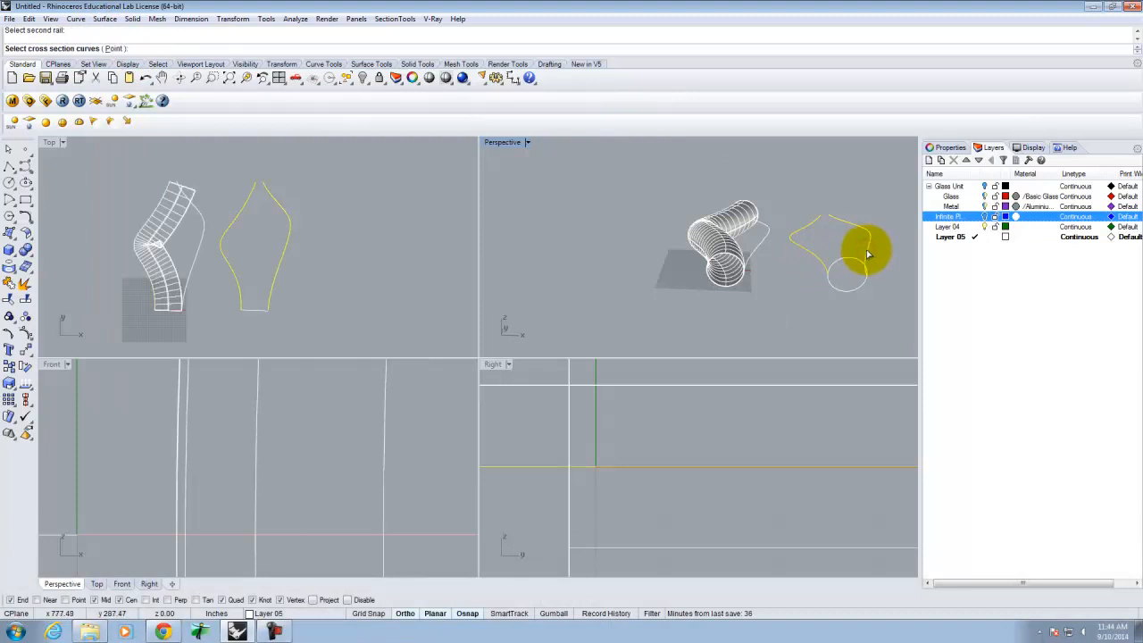
key("Return")
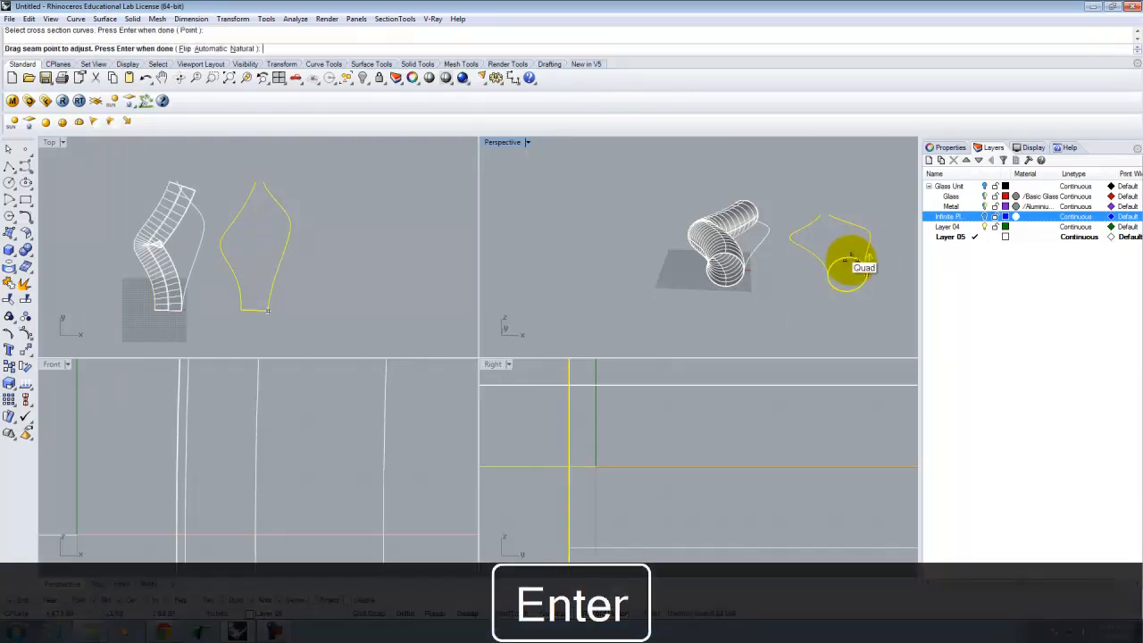
key("Return")
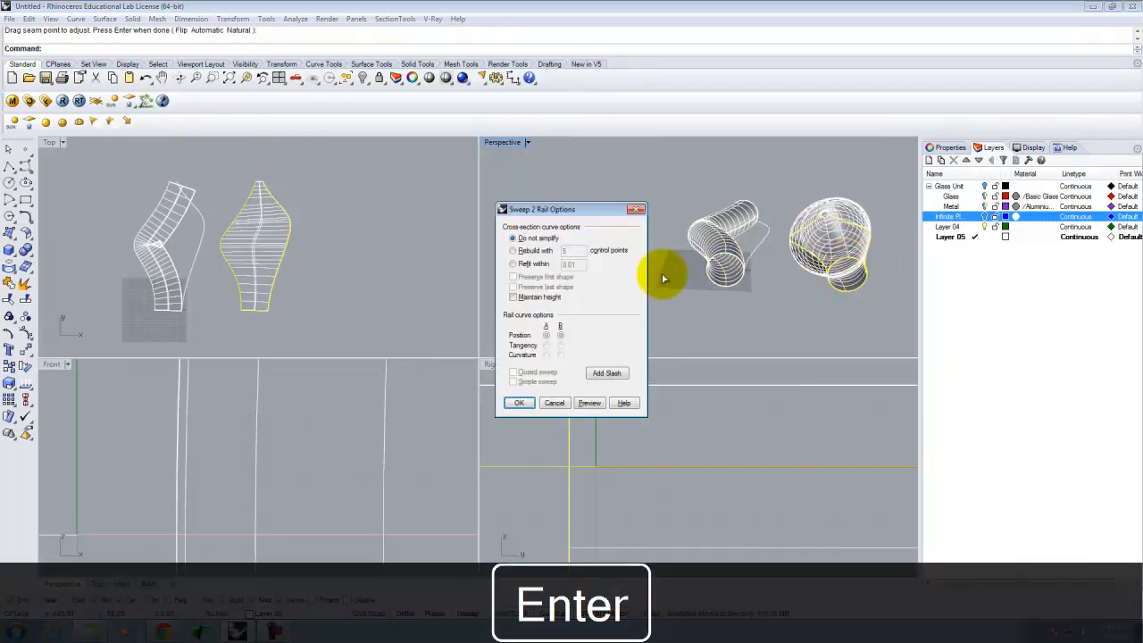
left_click(528, 403)
left_click(806, 323)
Delete the one-rail tube and its profile circle from the original set, keeping its two rail curves
right_click_drag(893, 272, 679, 263)
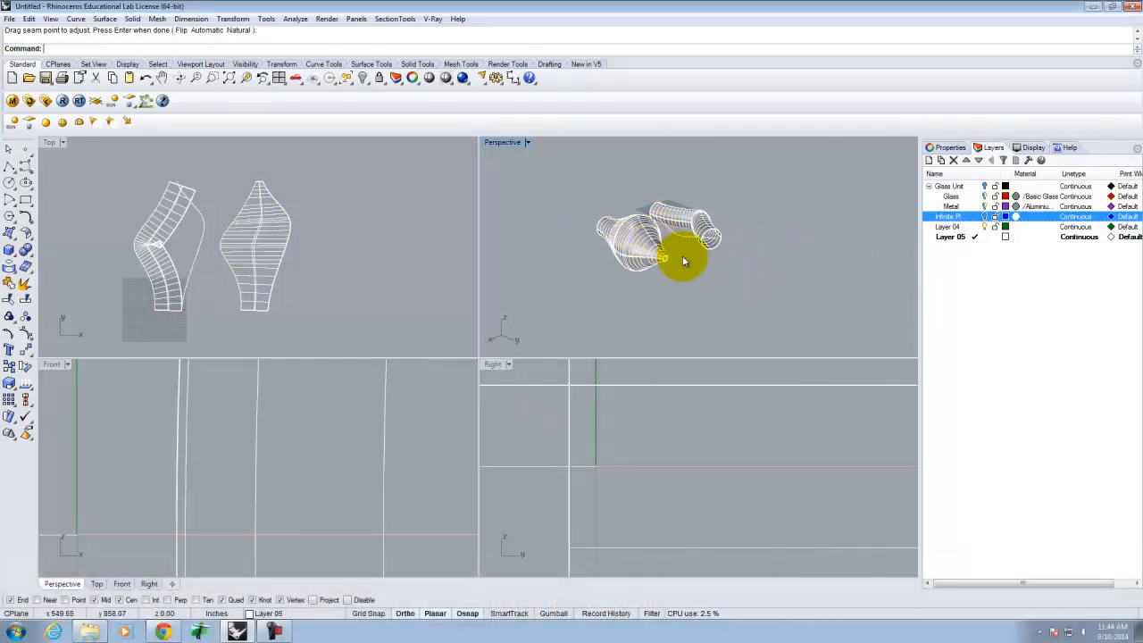
right_click_drag(684, 260, 738, 217)
right_click(640, 286)
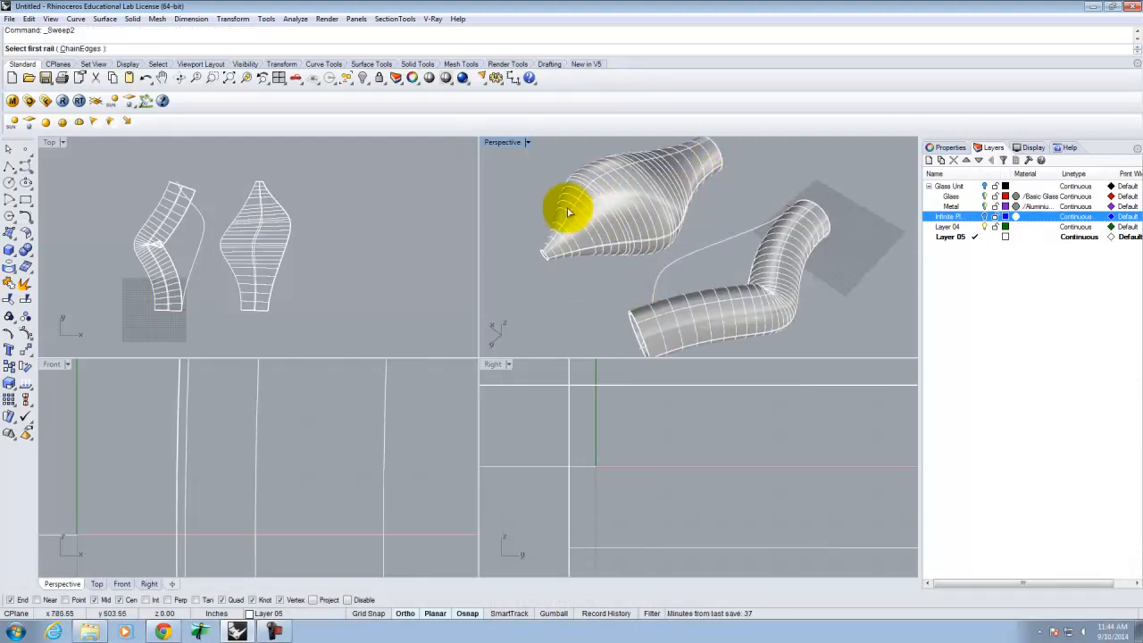
right_click_drag(747, 199, 616, 180)
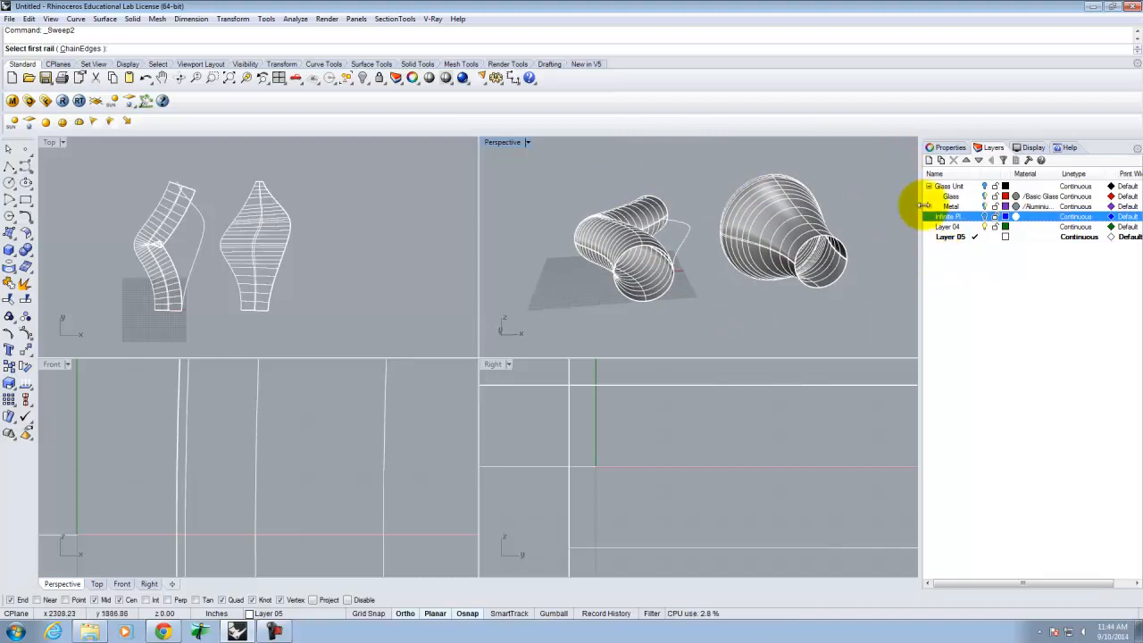
right_click_drag(855, 234, 763, 256)
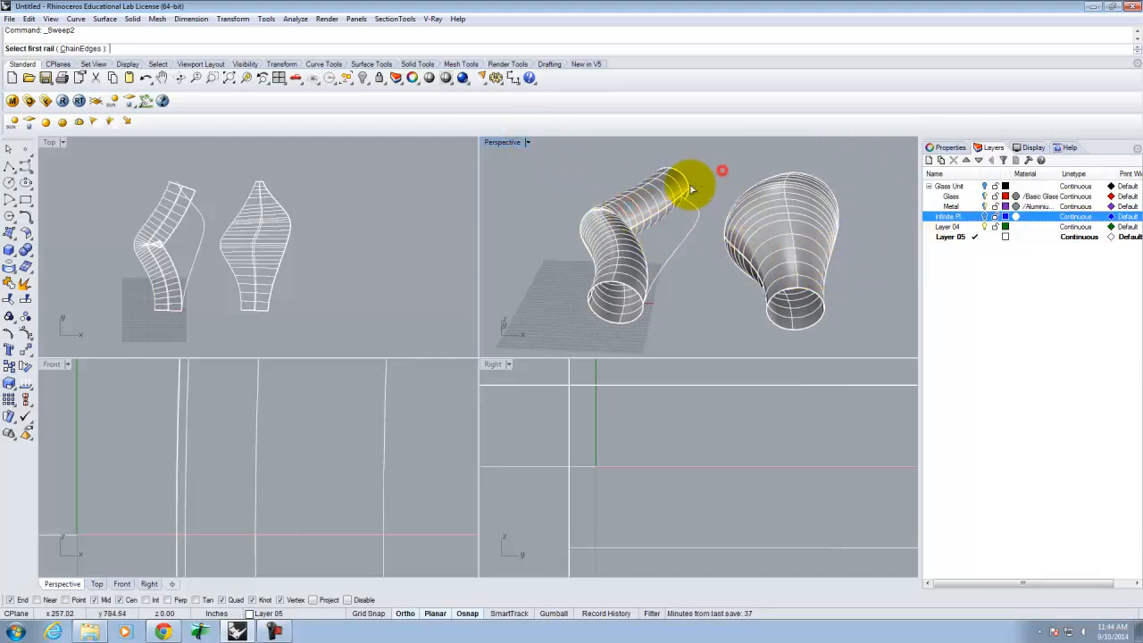
left_click(645, 218)
left_click(698, 273)
key("Escape")
left_click(653, 199)
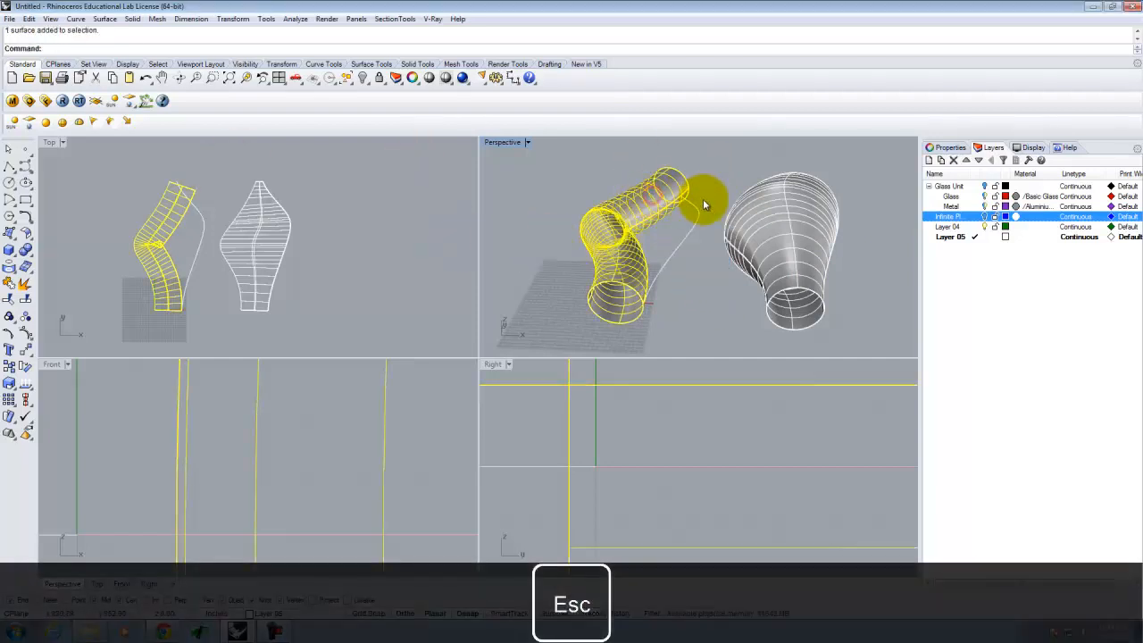
key("Delete")
right_click_drag(799, 242, 654, 177)
key("Delete")
right_click(655, 177)
Draw a bowed interpolated curve through three points with Ortho off, in the Top view's empty space beside the two-rail sweep
scroll(655, 176, "down", 8)
scroll(600, 251, "up", 8)
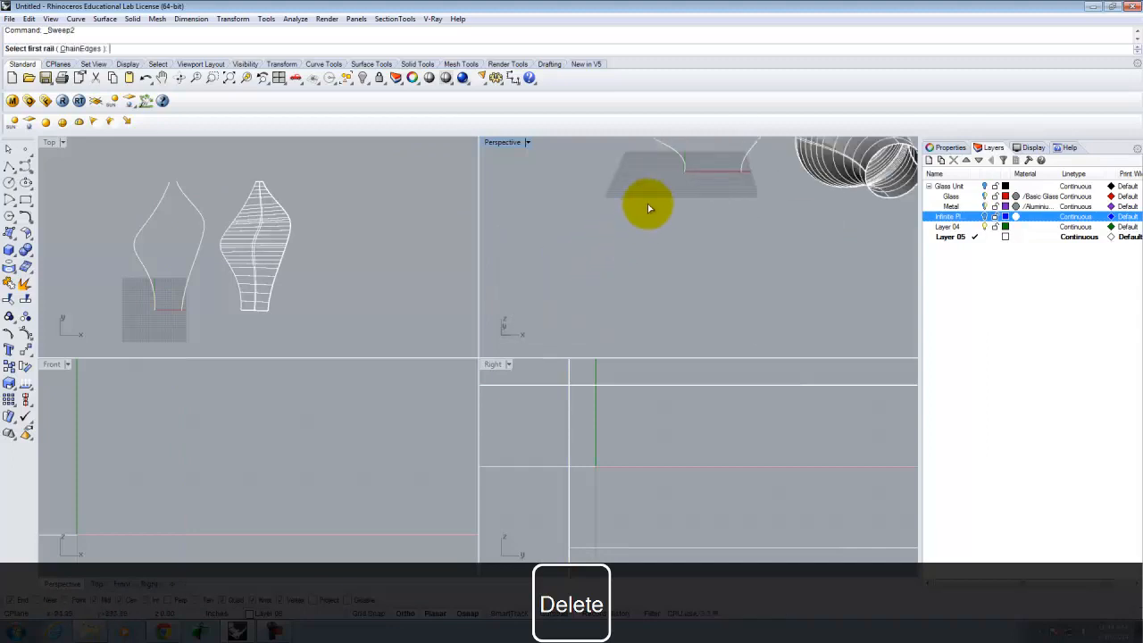
scroll(647, 206, "down", 4)
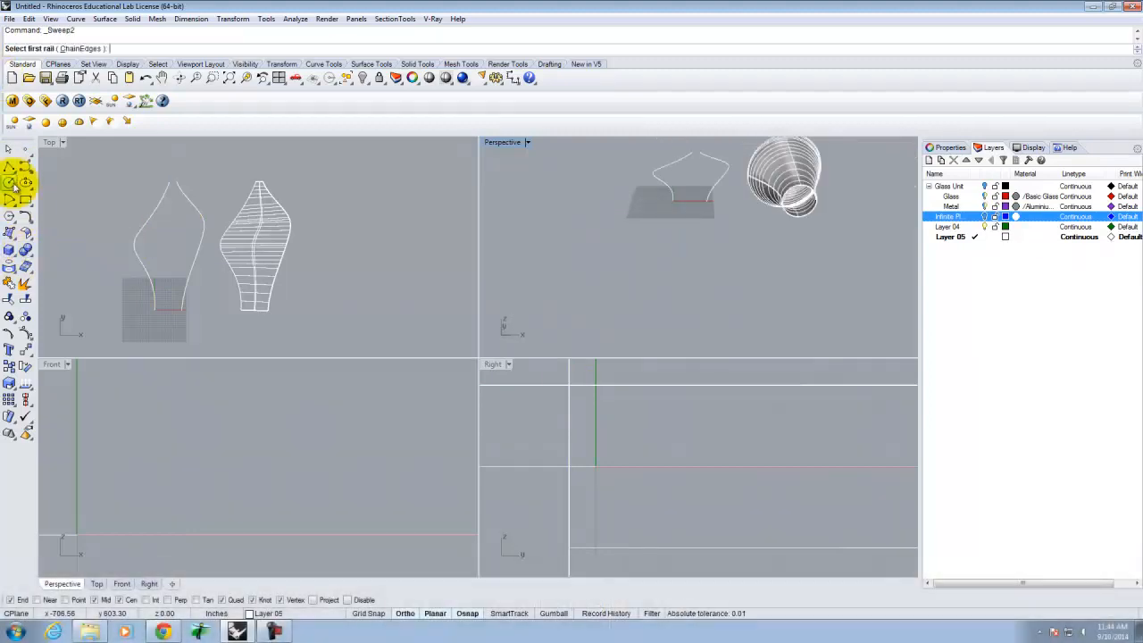
left_click(26, 168)
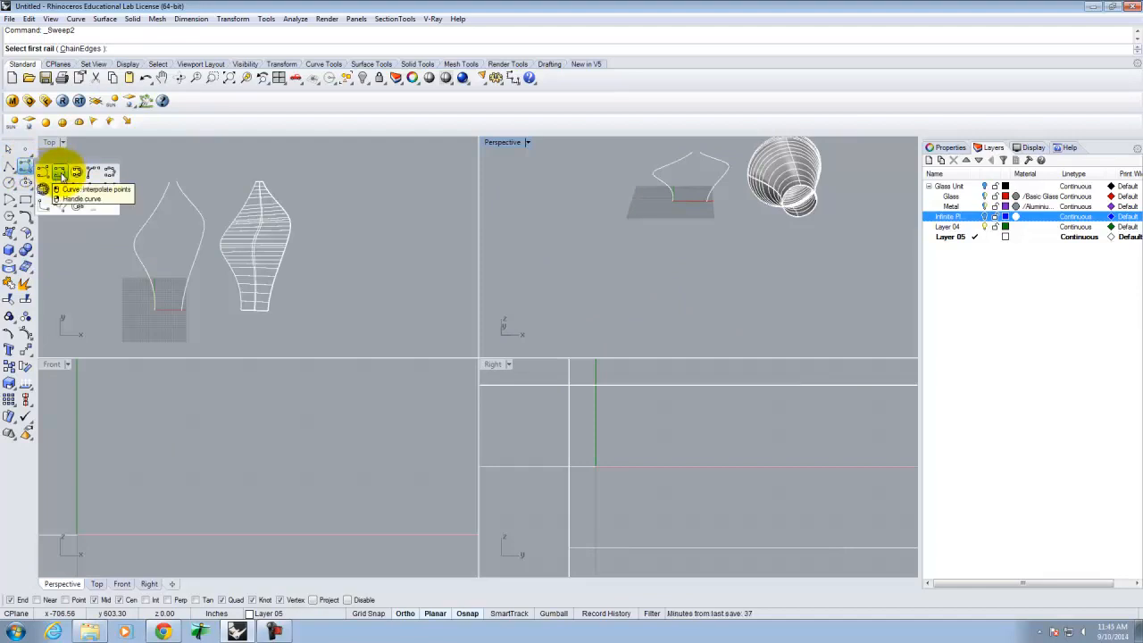
left_click(59, 174)
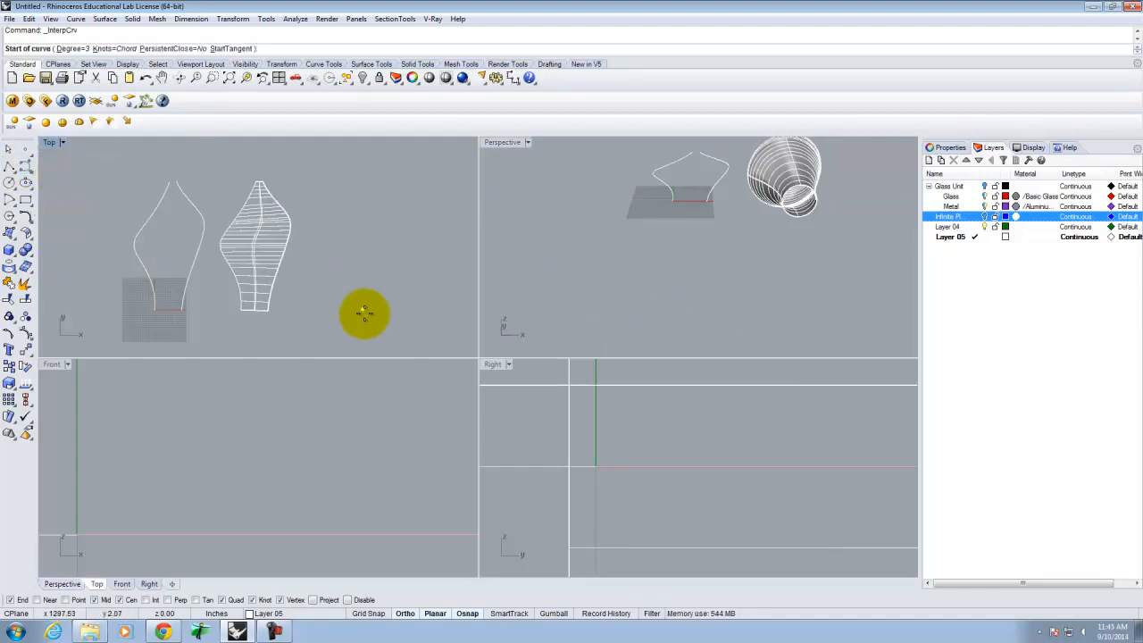
left_click(329, 311)
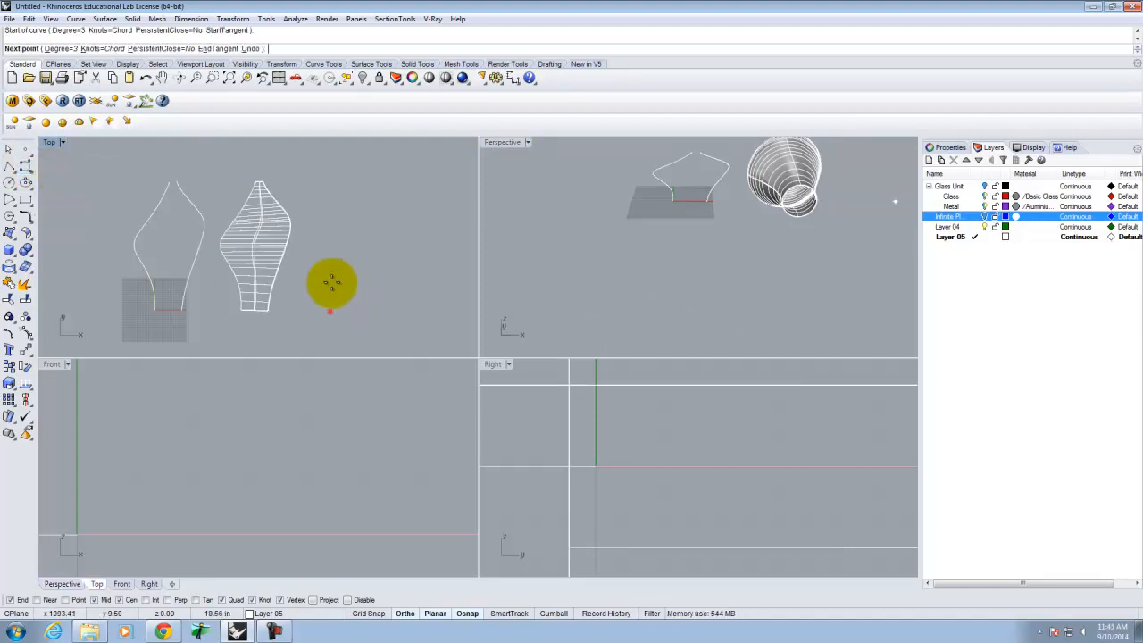
left_click(405, 613)
left_click(376, 241)
left_click(366, 153)
key("Return")
Turn on the new curve's control points and move the three at its far end upward in the Front view
left_click(375, 191)
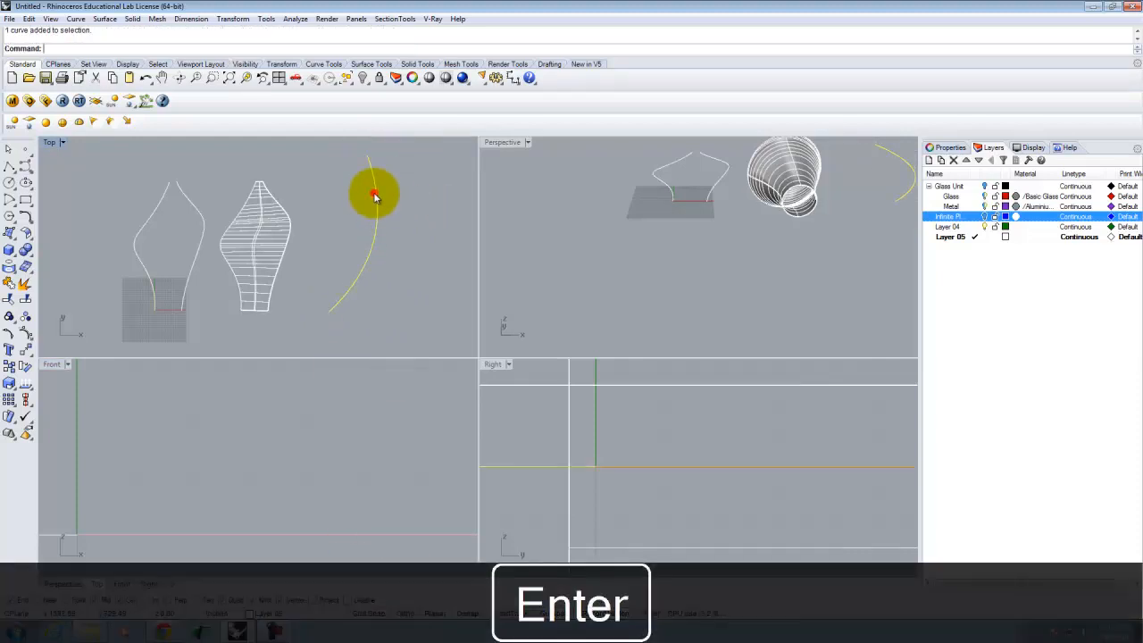
left_click(25, 331)
right_click_drag(756, 319, 768, 252)
left_click_drag(786, 205, 845, 257)
left_click_drag(776, 207, 798, 239)
key("Return")
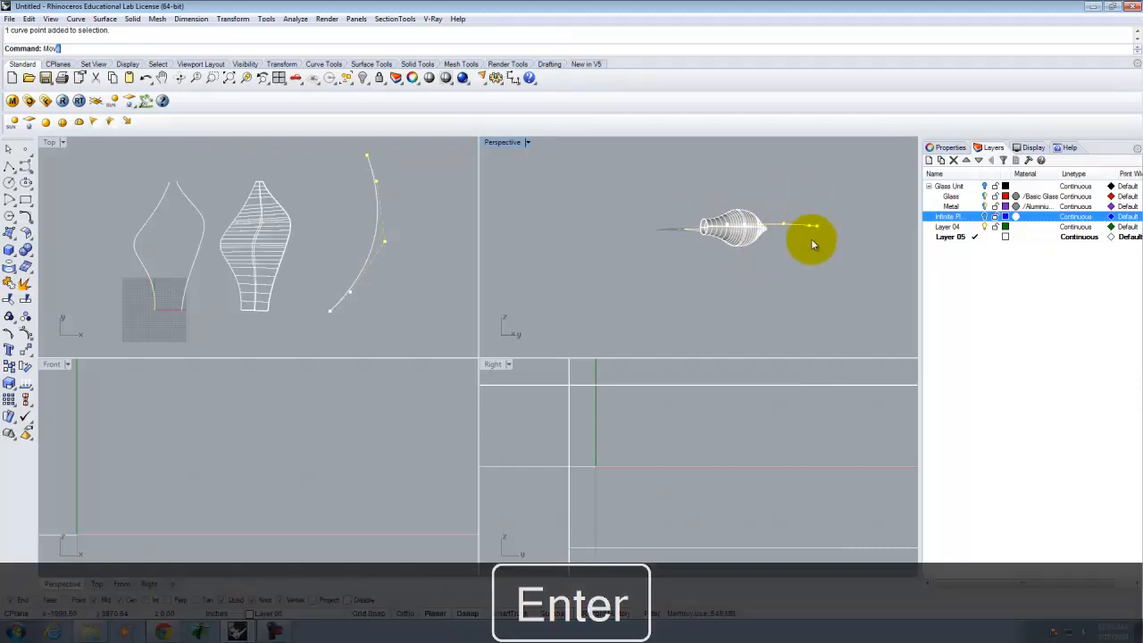
scroll(339, 397, "down", 5)
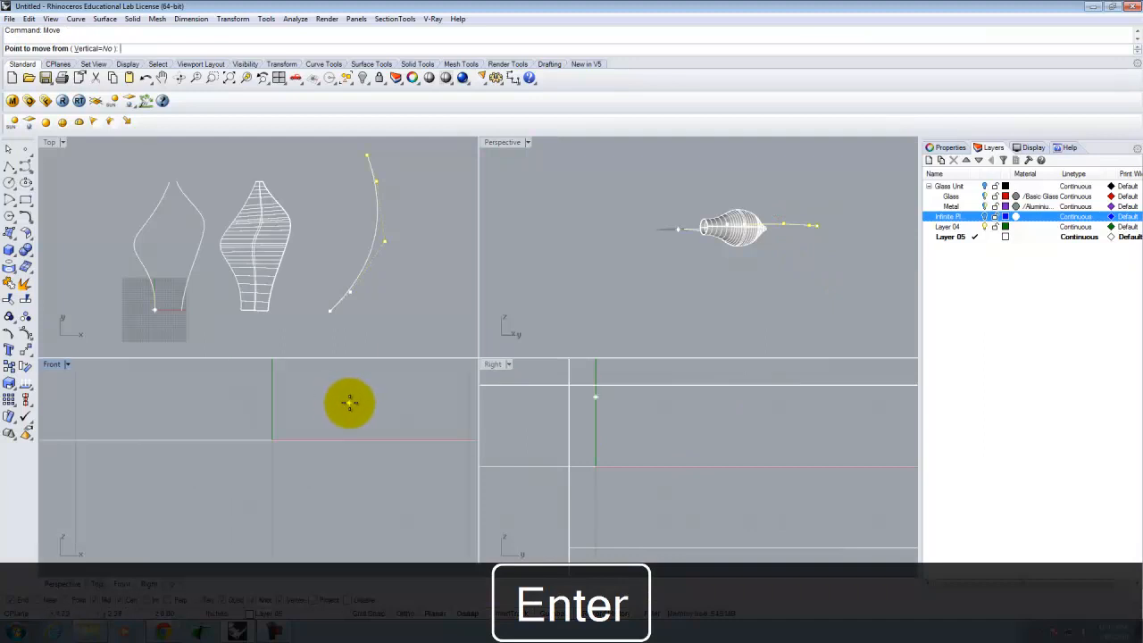
scroll(243, 471, "down", 3)
left_click(439, 518)
left_click(442, 510)
key("Escape")
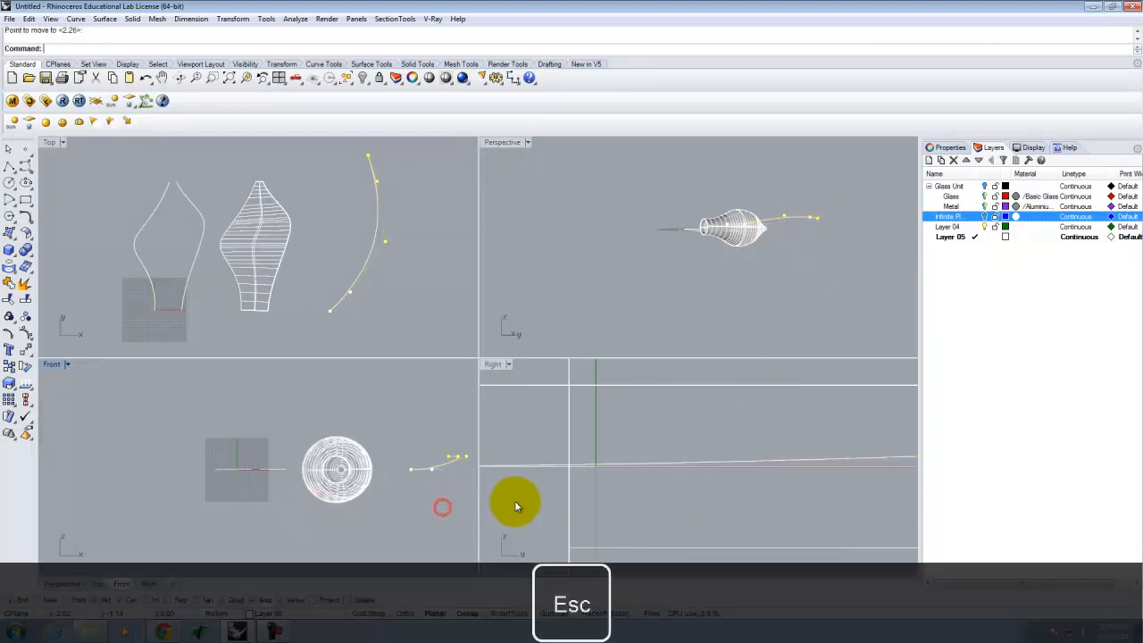
Draw a long, thin corner-to-corner rectangle in the Top view, starting at the lower endpoint of the bowed curve
scroll(808, 206, "up", 6)
right_click_drag(751, 287, 842, 312)
scroll(753, 286, "up", 4)
mouse_move(759, 286)
right_mouse_down()
mouse_move(857, 276)
mouse_move(788, 292)
mouse_move(715, 278)
right_mouse_up()
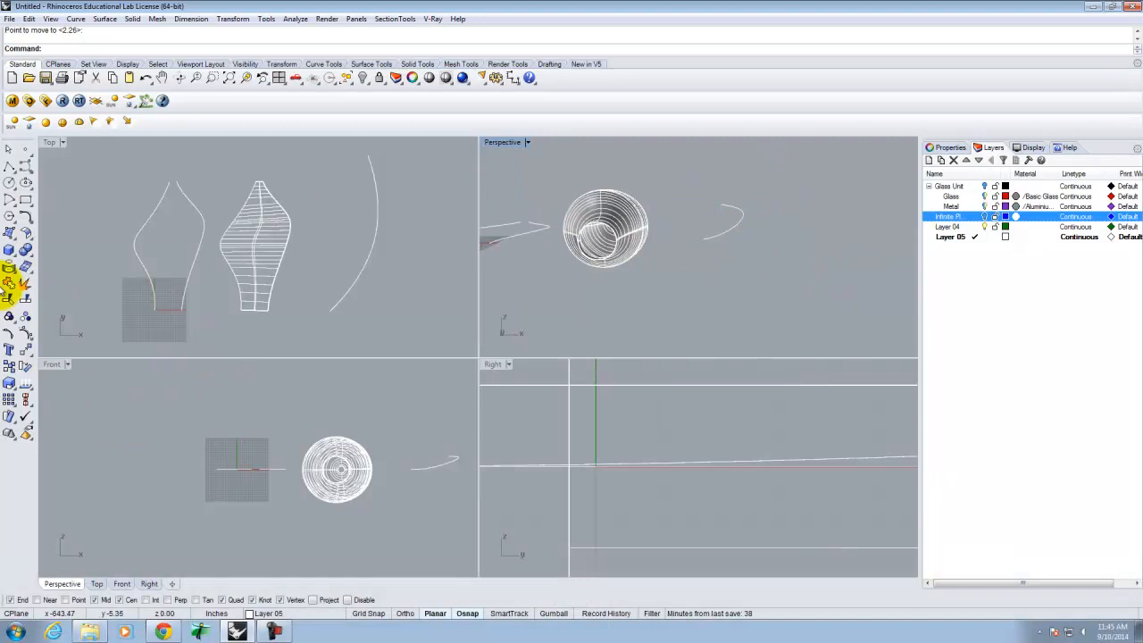
left_click(8, 249)
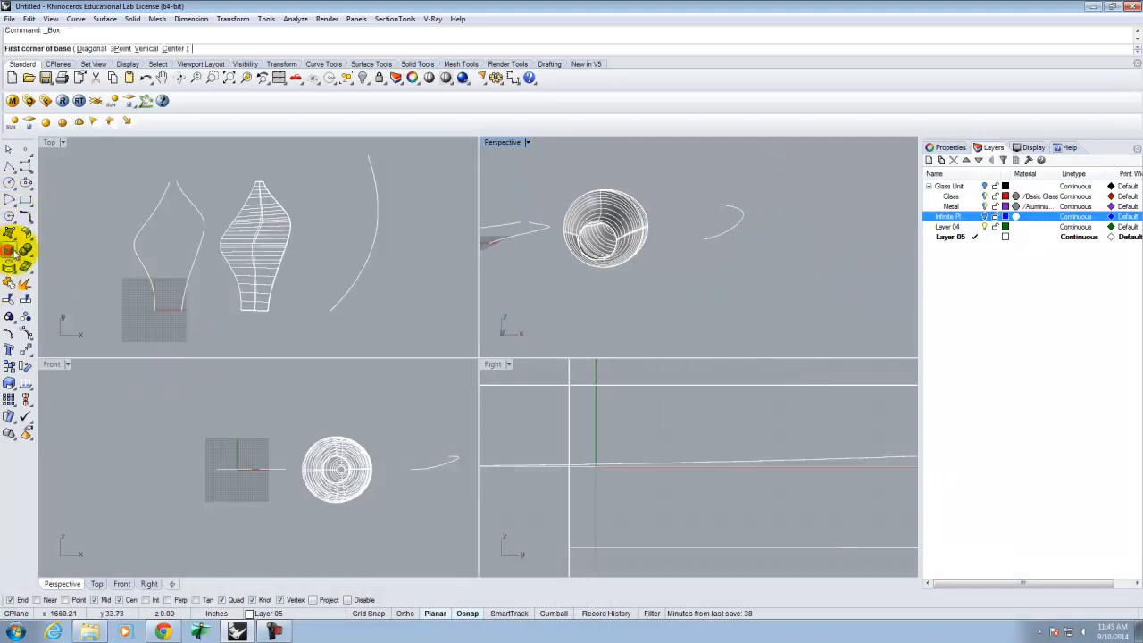
left_click(24, 201)
left_click(330, 311)
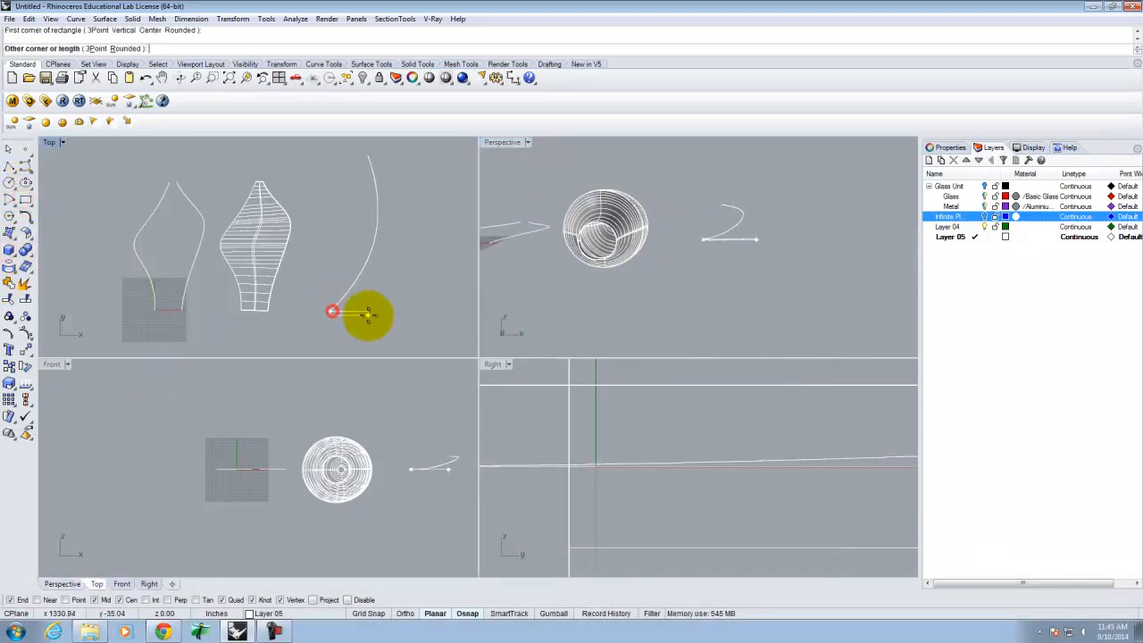
left_click(370, 319)
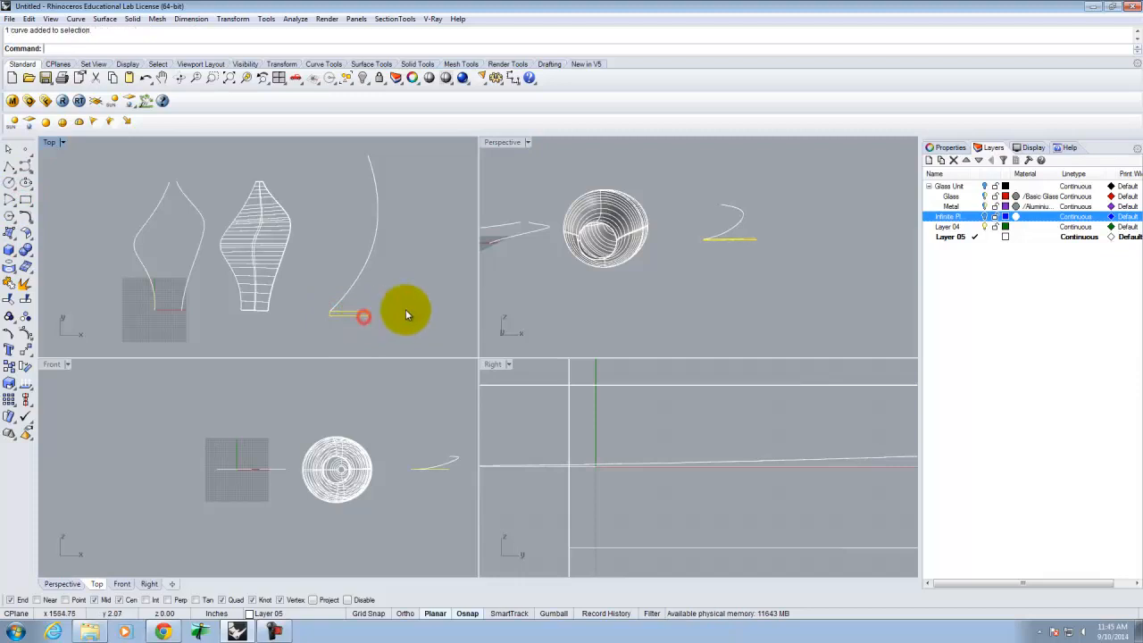
Stand the rectangle upright with Rotate3D and Ortho on, using its long edge at the curve's endpoint as the axis
key("Return")
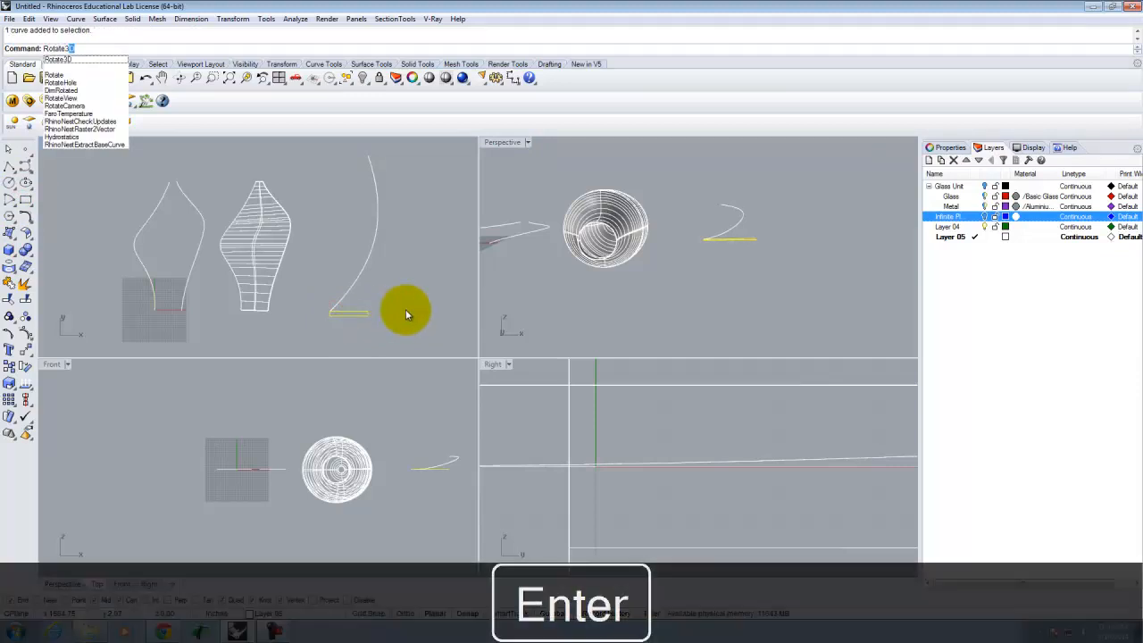
scroll(345, 307, "up", 2)
right_click_drag(601, 309, 570, 287)
left_click(568, 293)
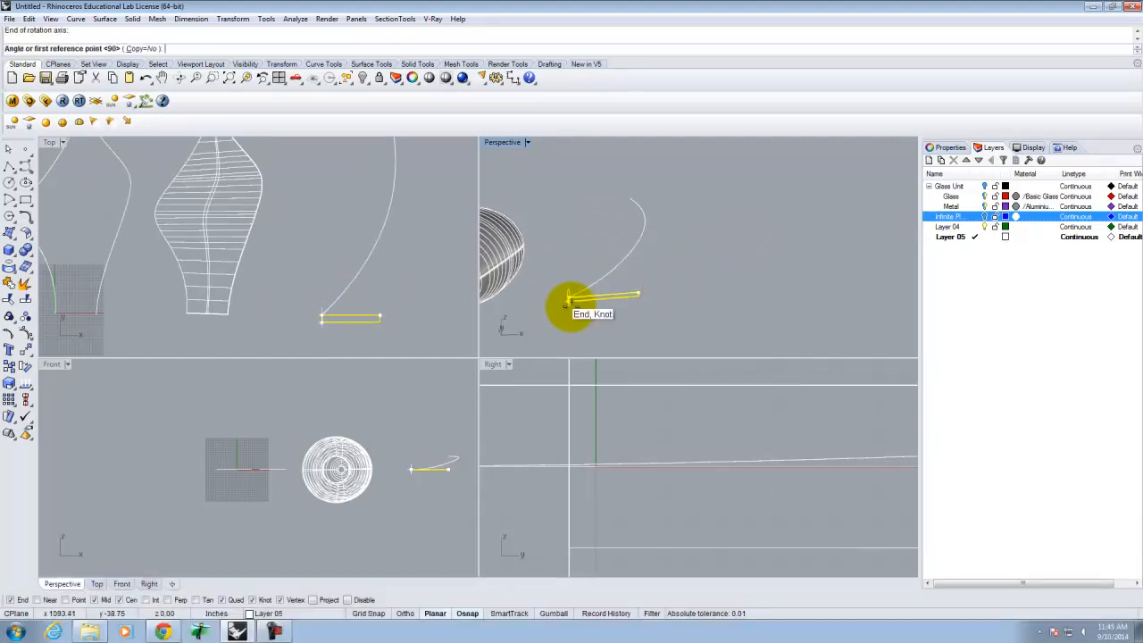
left_click(568, 302)
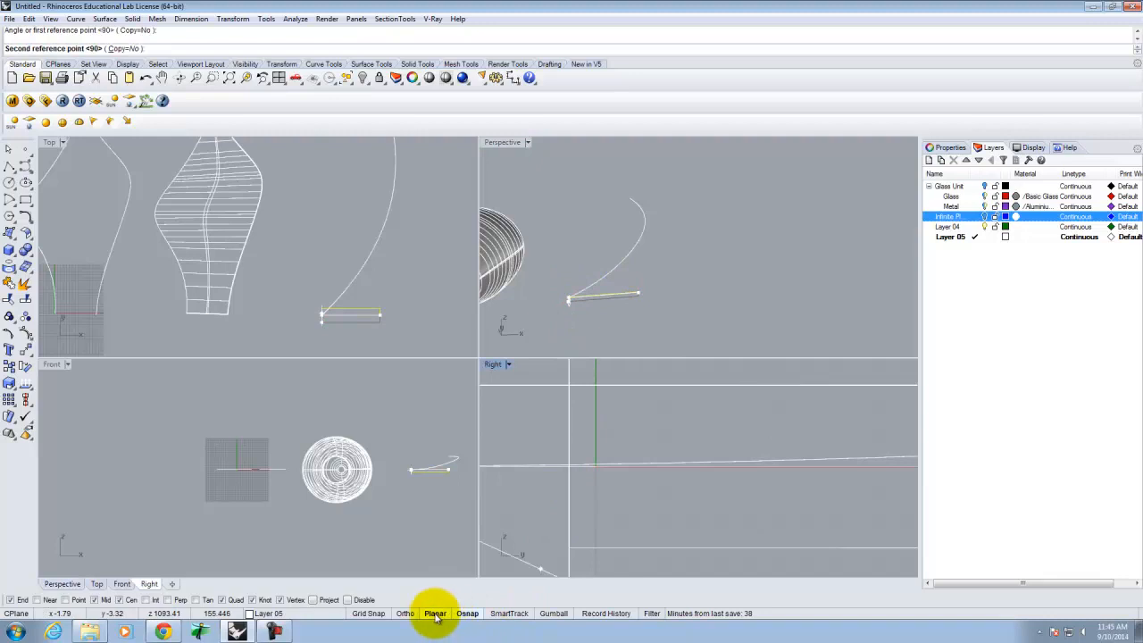
left_click(406, 614)
left_click(582, 334)
right_click_drag(698, 280, 626, 301)
left_click(626, 301)
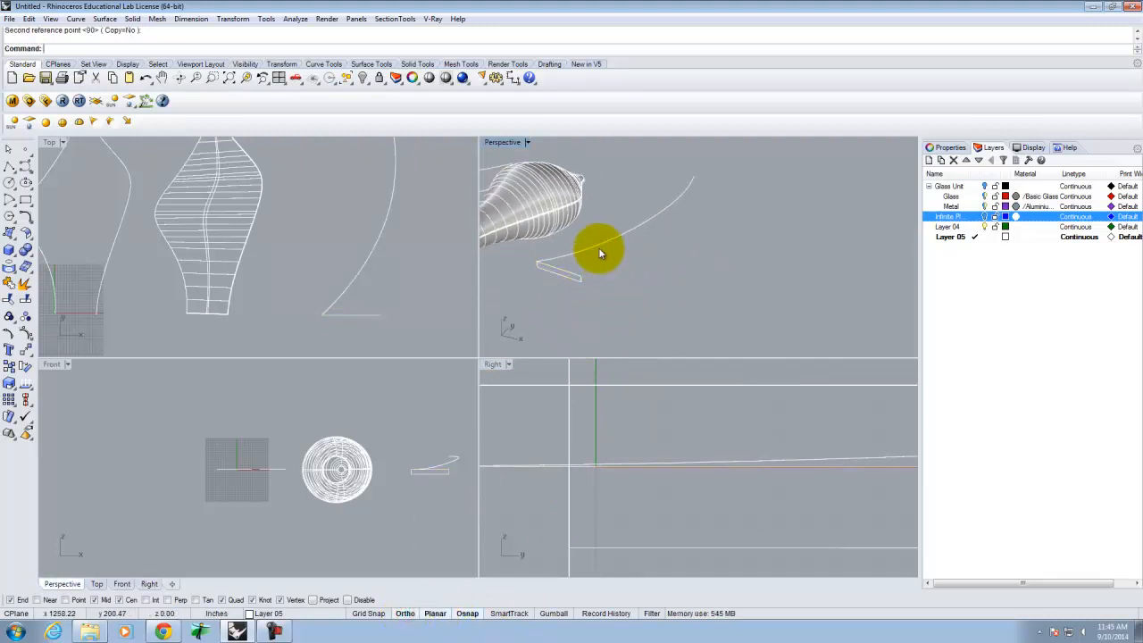
Sweep the upright rectangle along the bowed curve with Sweep 1 Rail, using Freeform style and the default seam point
type("Sweep1")
key("Return")
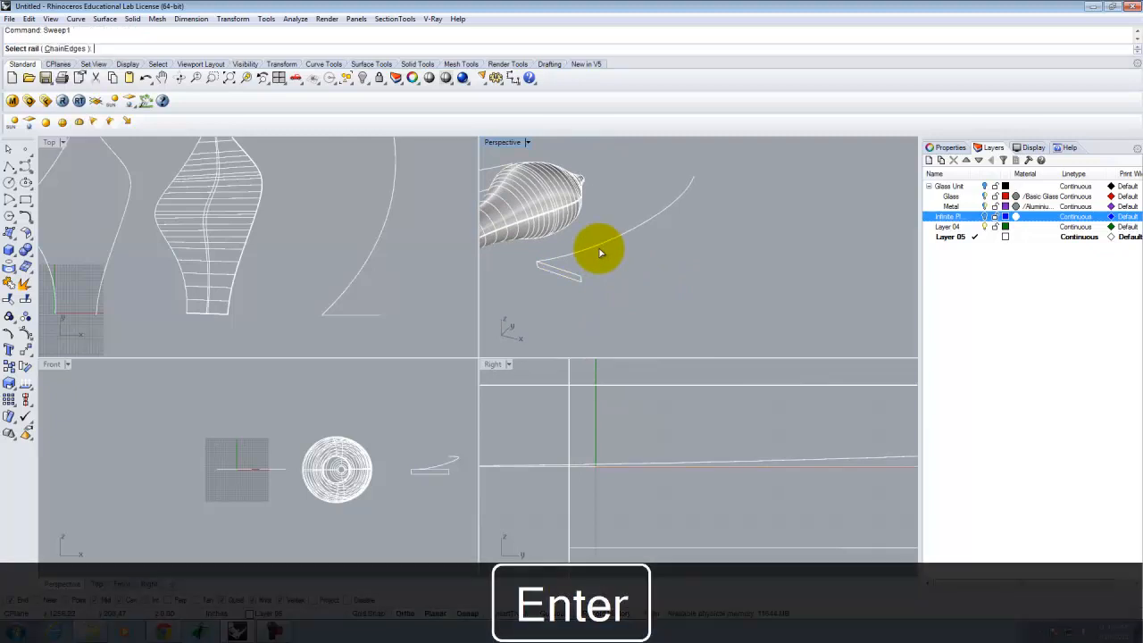
left_click(574, 274)
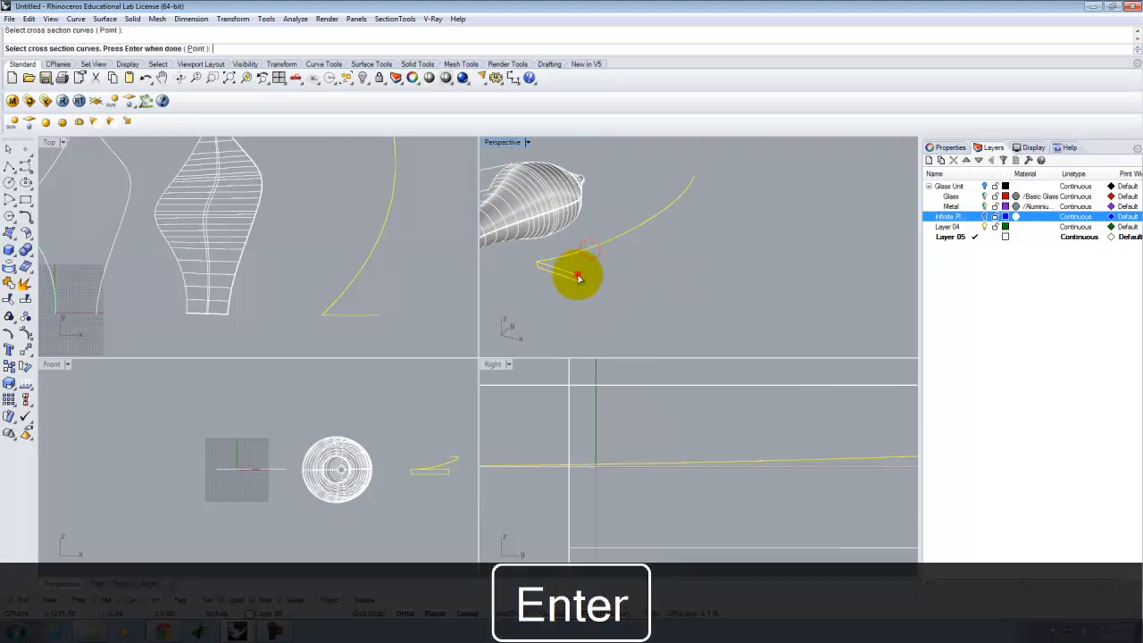
key("Return")
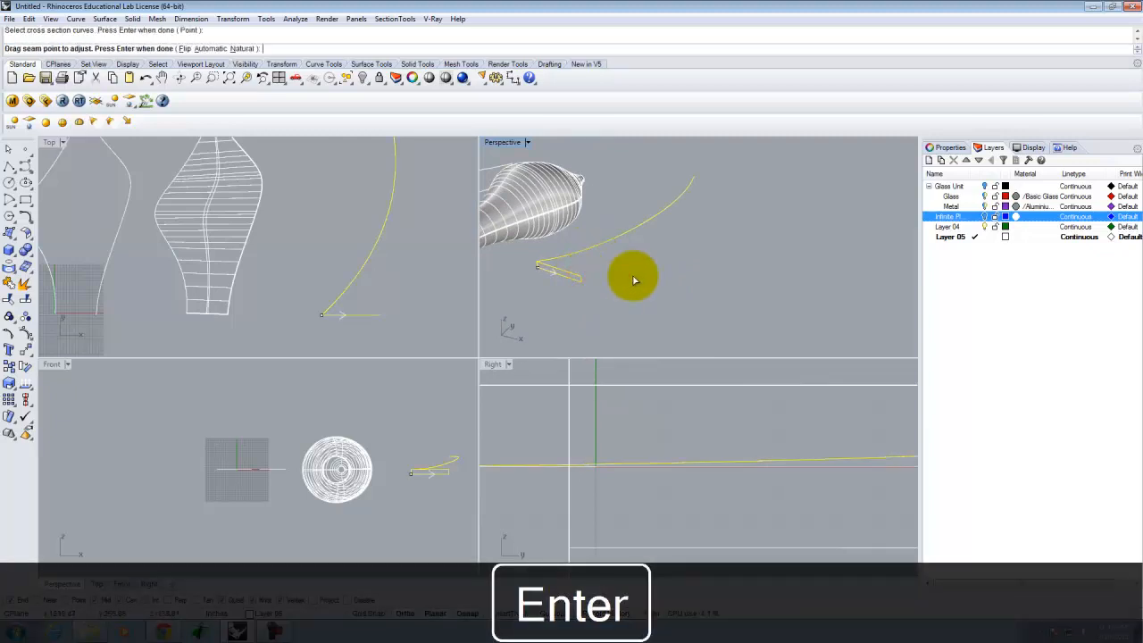
key("Return")
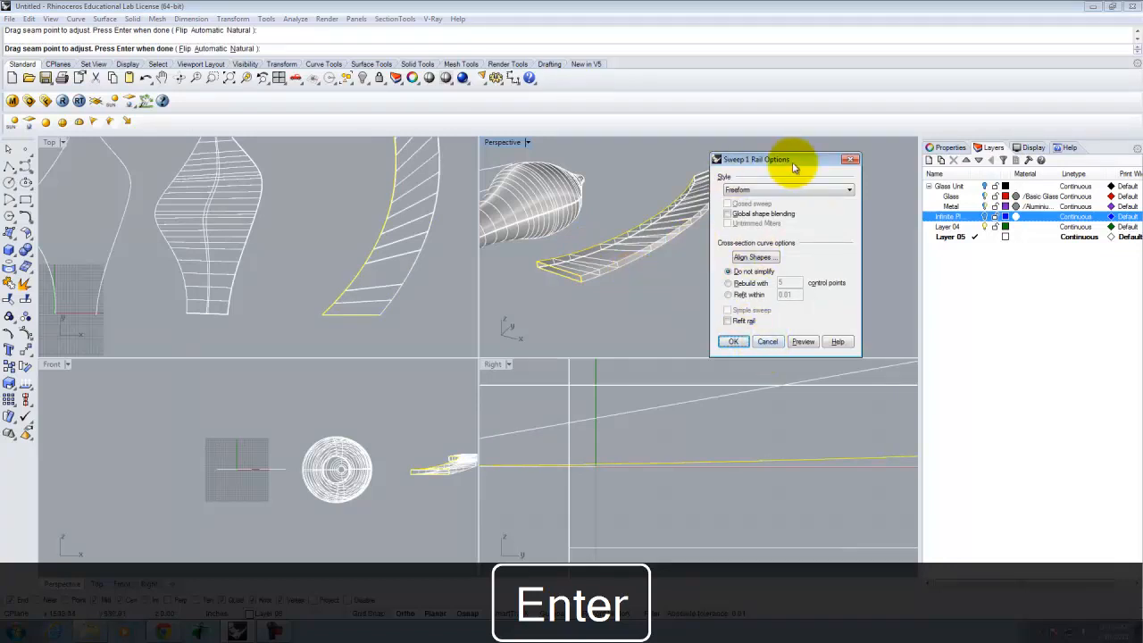
left_click_drag(793, 167, 928, 165)
right_click_drag(715, 237, 739, 202)
right_click(739, 203)
Copy the swept ribbon with its rail curve and rectangle to the space beside it, and delete the copied ribbon
scroll(694, 211, "down", 5)
right_click_drag(620, 254, 718, 245)
scroll(684, 236, "up", 5)
right_click(719, 246)
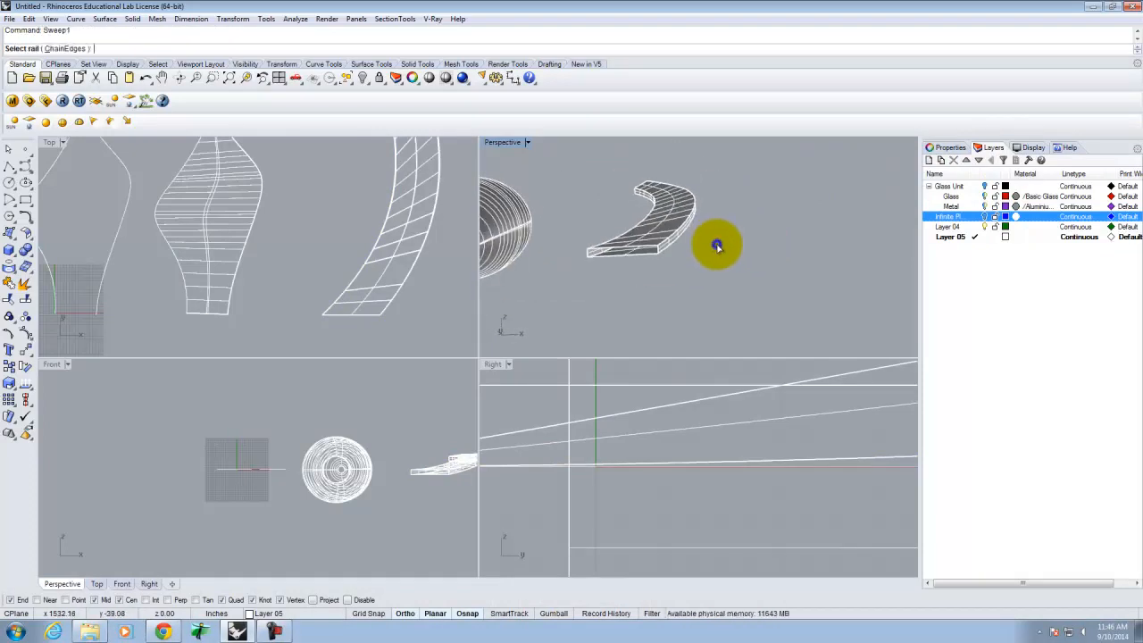
left_click_drag(770, 170, 556, 306)
key("Escape")
left_click_drag(738, 161, 595, 294)
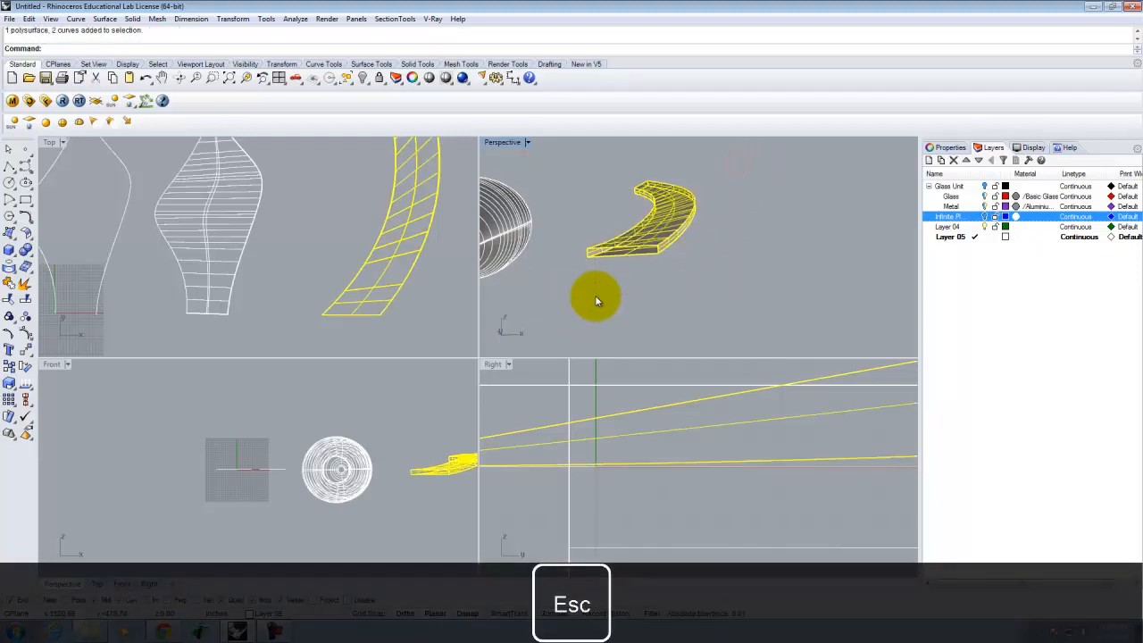
type("Copy")
key("Return")
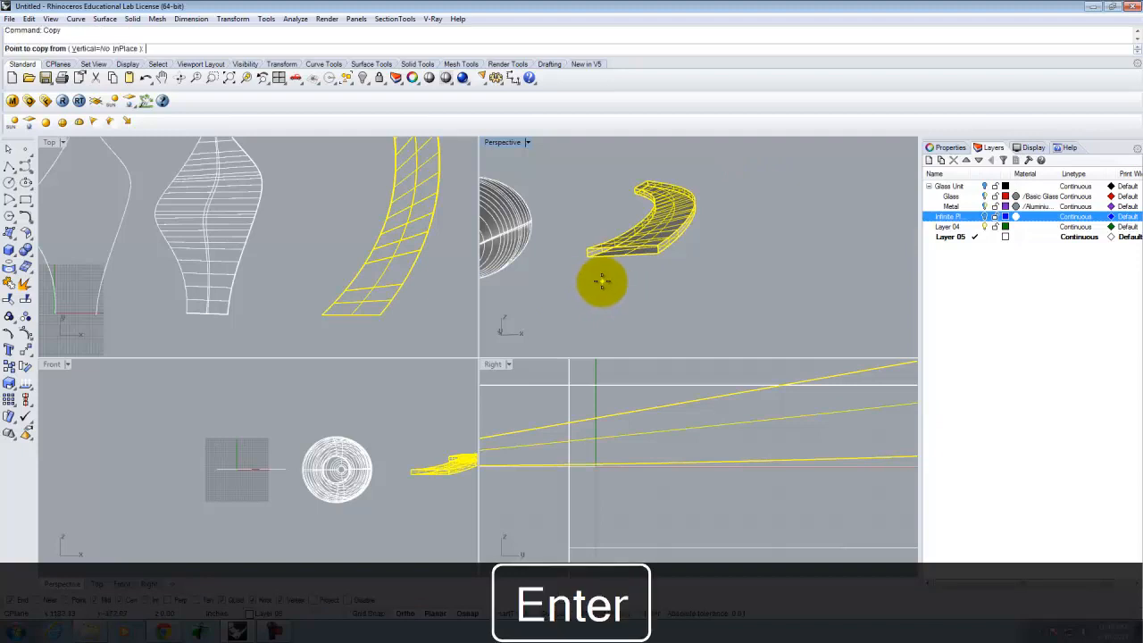
left_click(602, 282)
key("Escape")
left_click(795, 218)
key("Delete")
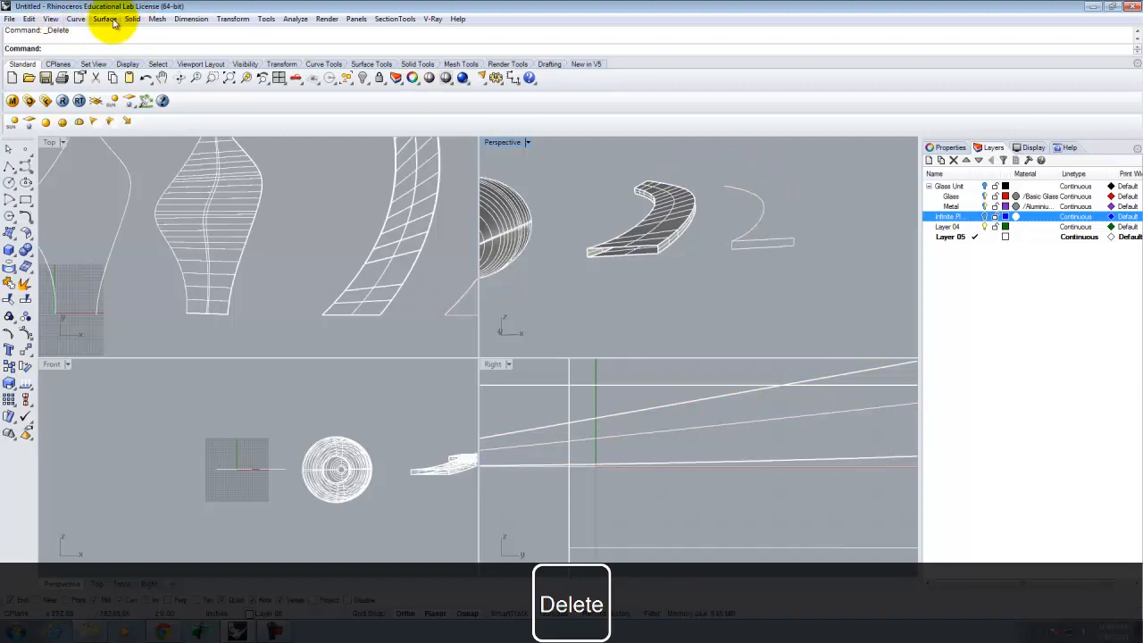
Sweep the copied upright rectangle along the copied bowed curve with Sweep 1 Rail, using the Roadlike Top style and the default seam point
left_click(104, 19)
left_click(121, 59)
left_click(760, 216)
left_click(771, 241)
key("Return")
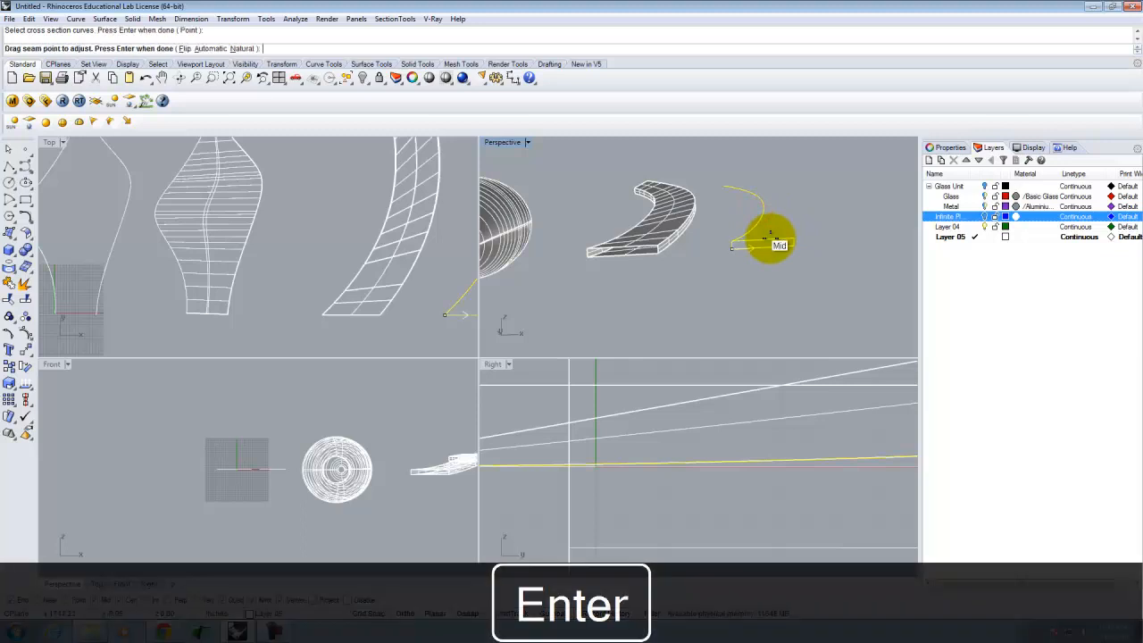
key("Return")
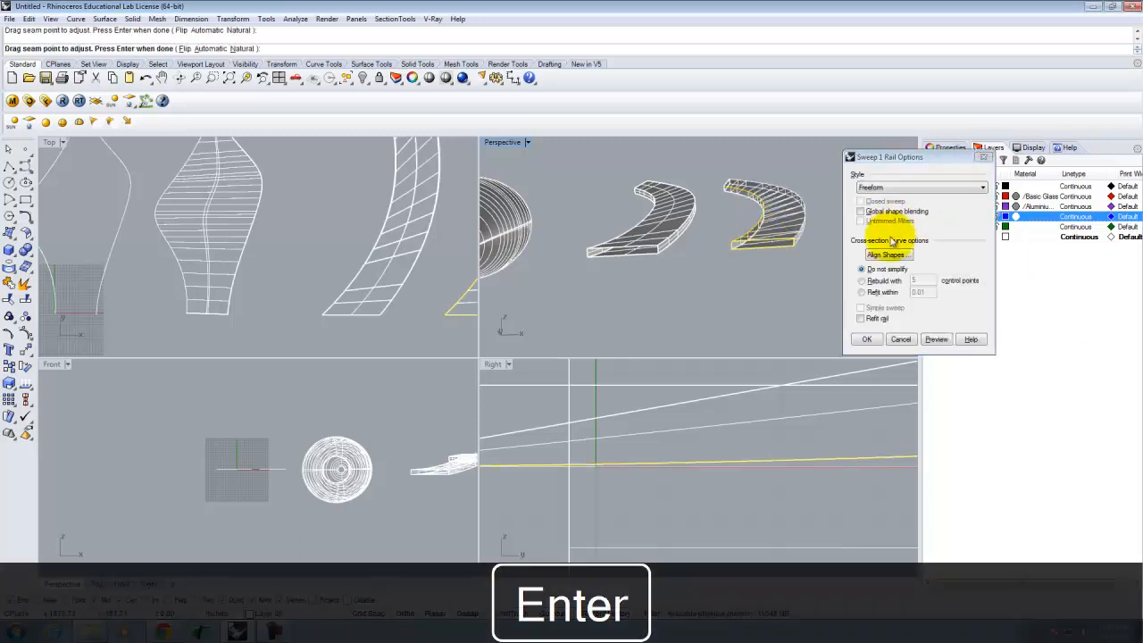
left_click(899, 188)
left_click(889, 205)
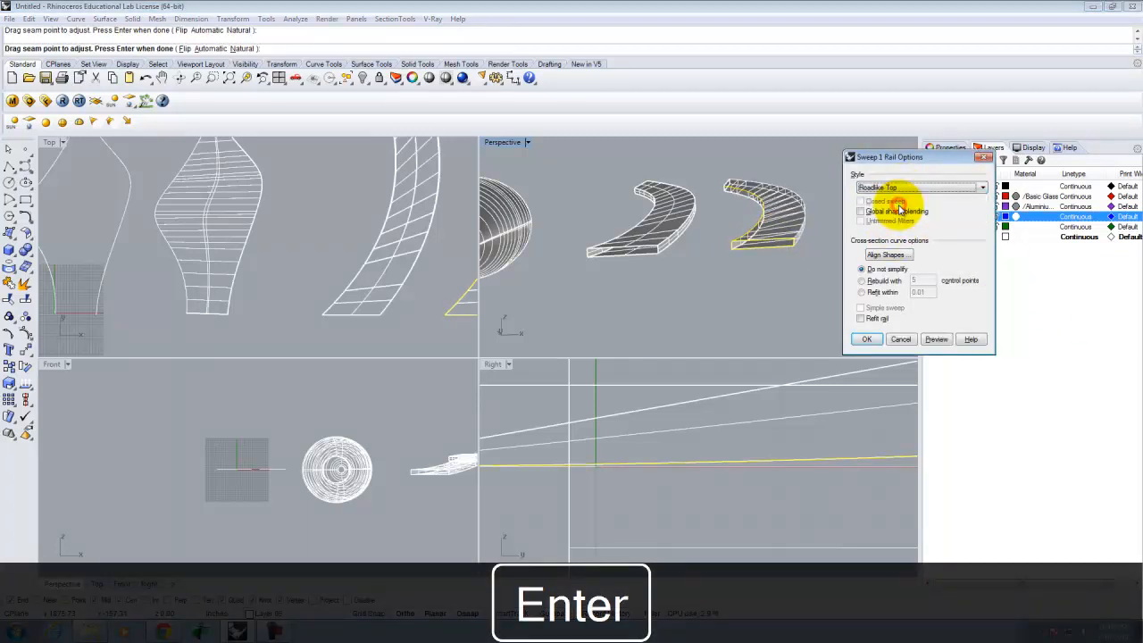
left_click(936, 339)
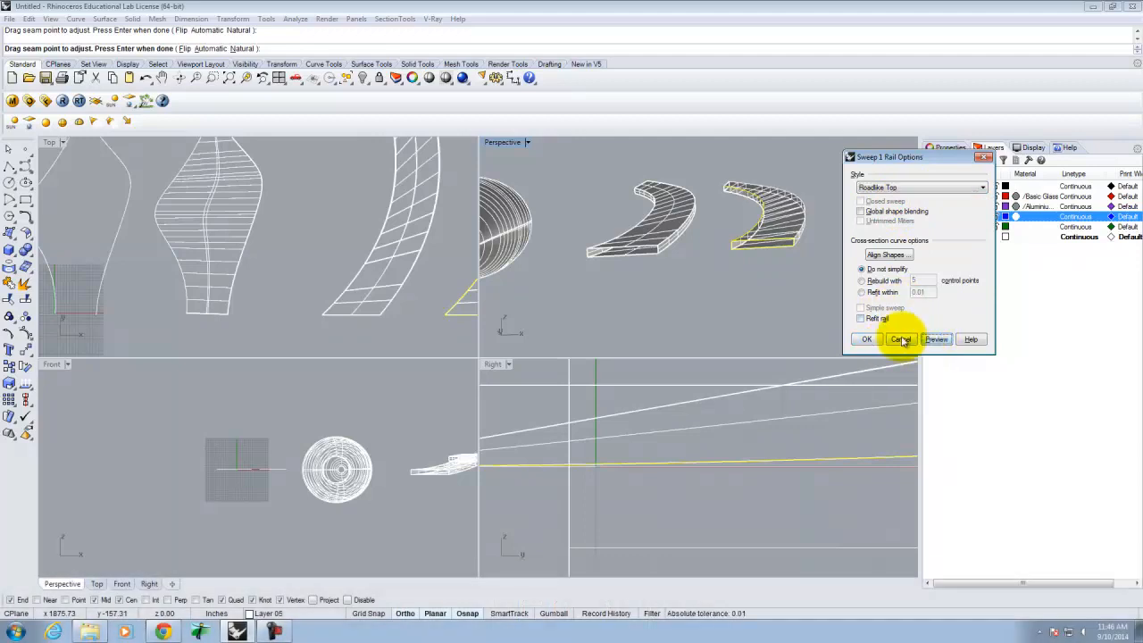
left_click(866, 339)
Compare the Freeform and Roadlike Top ribbons from several angles in the Perspective view, examining how the profile turns along each curve
right_click_drag(838, 274, 803, 246)
right_click(802, 246)
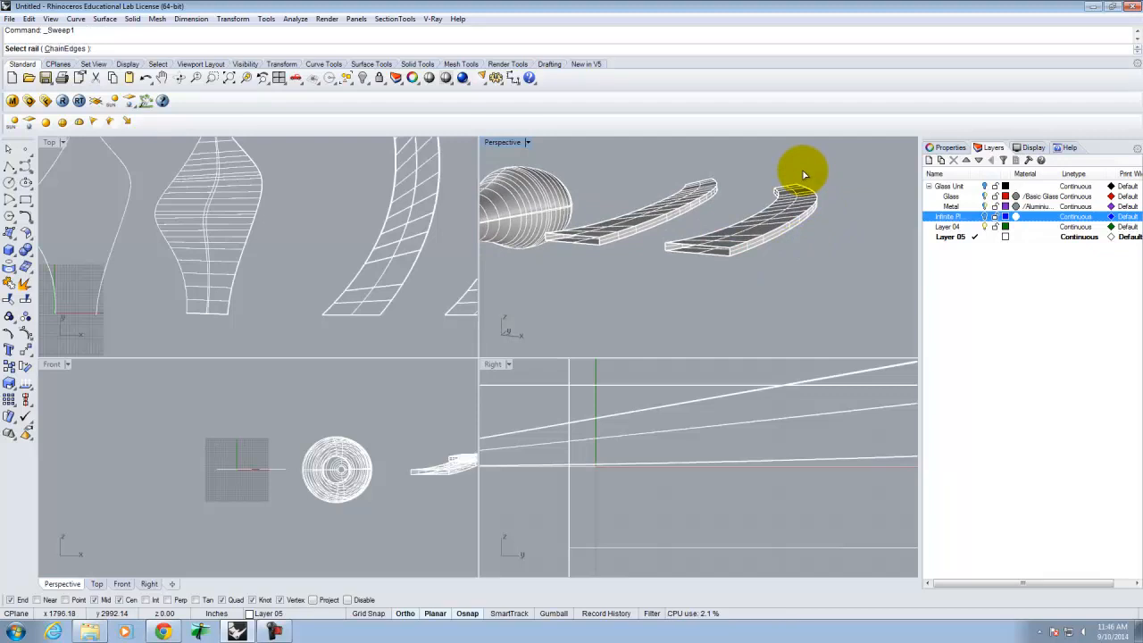
right_click_drag(788, 179, 714, 225)
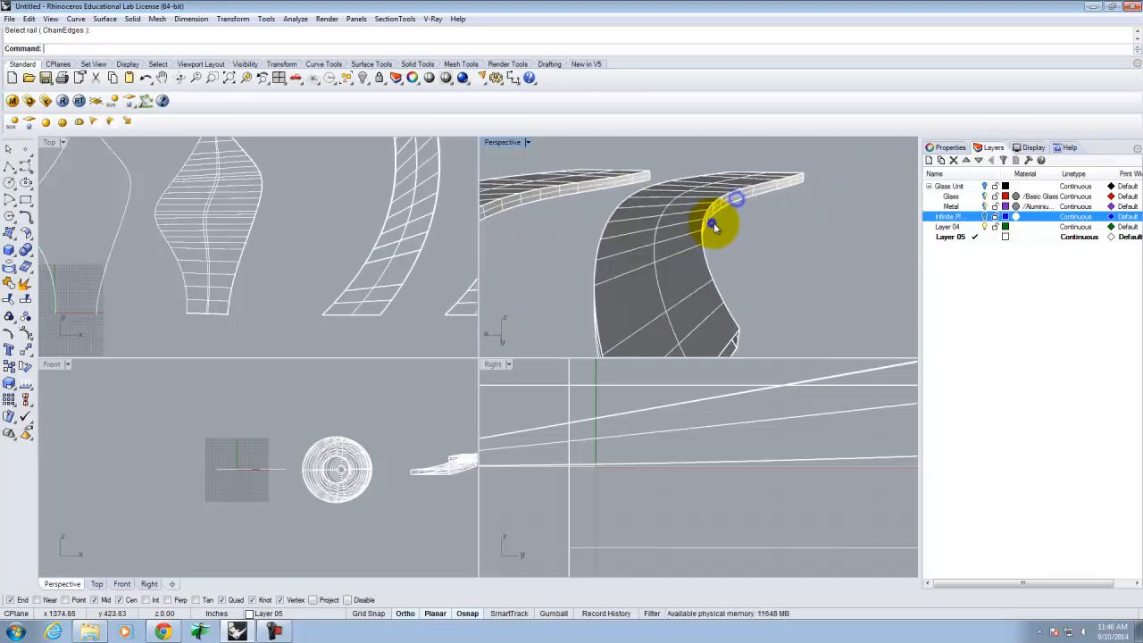
right_click_drag(714, 227, 816, 165)
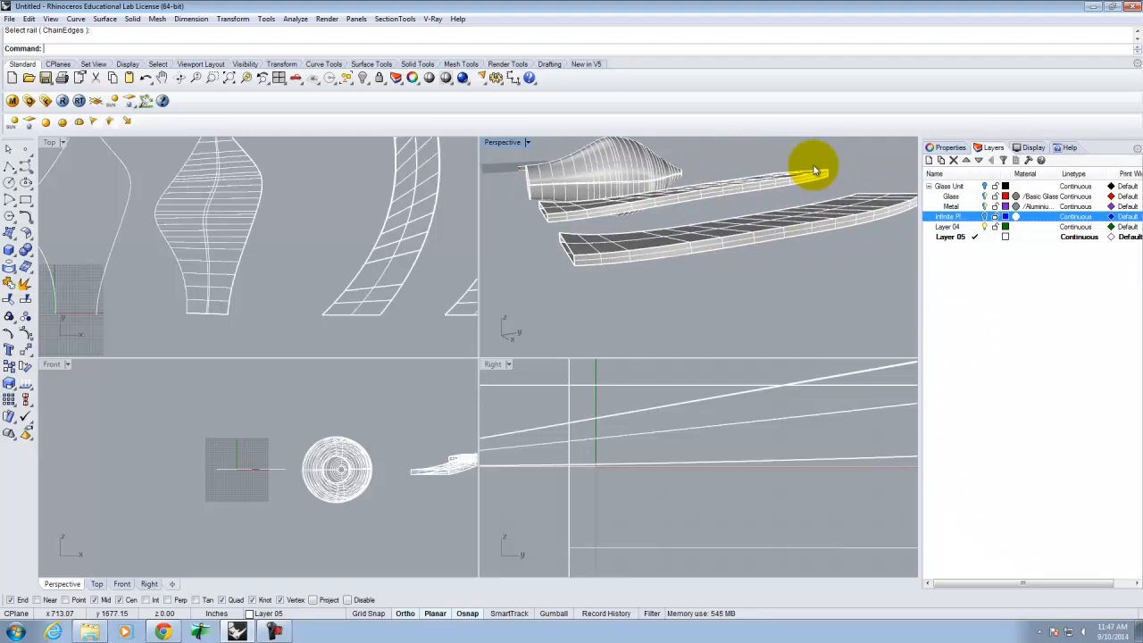
right_click_drag(814, 170, 664, 235)
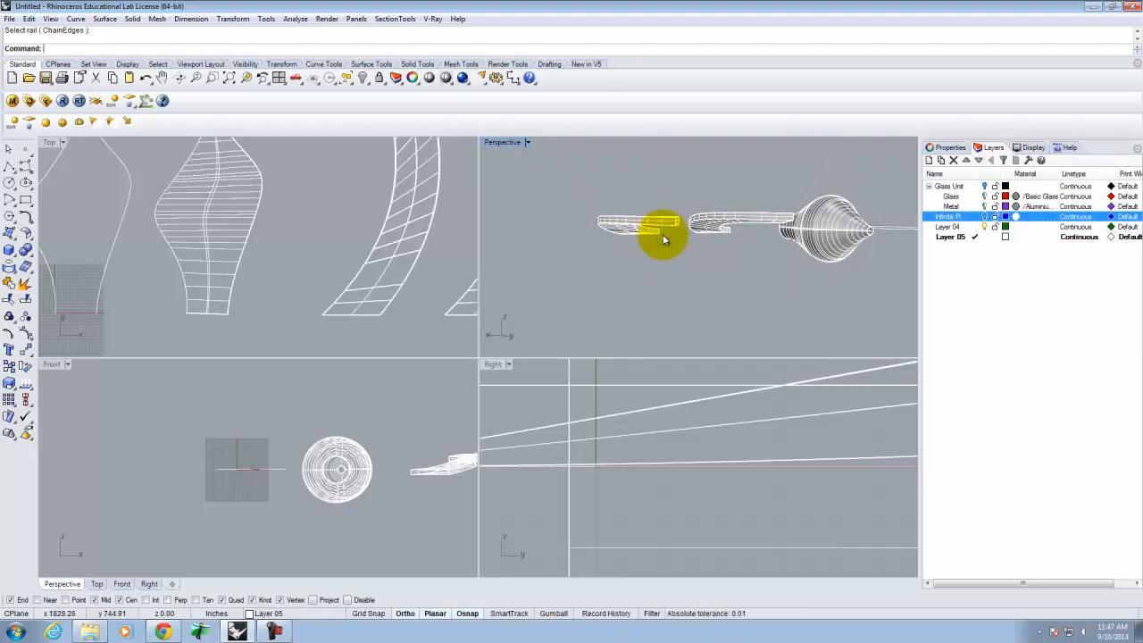
right_click_drag(748, 200, 756, 237)
right_click(756, 235)
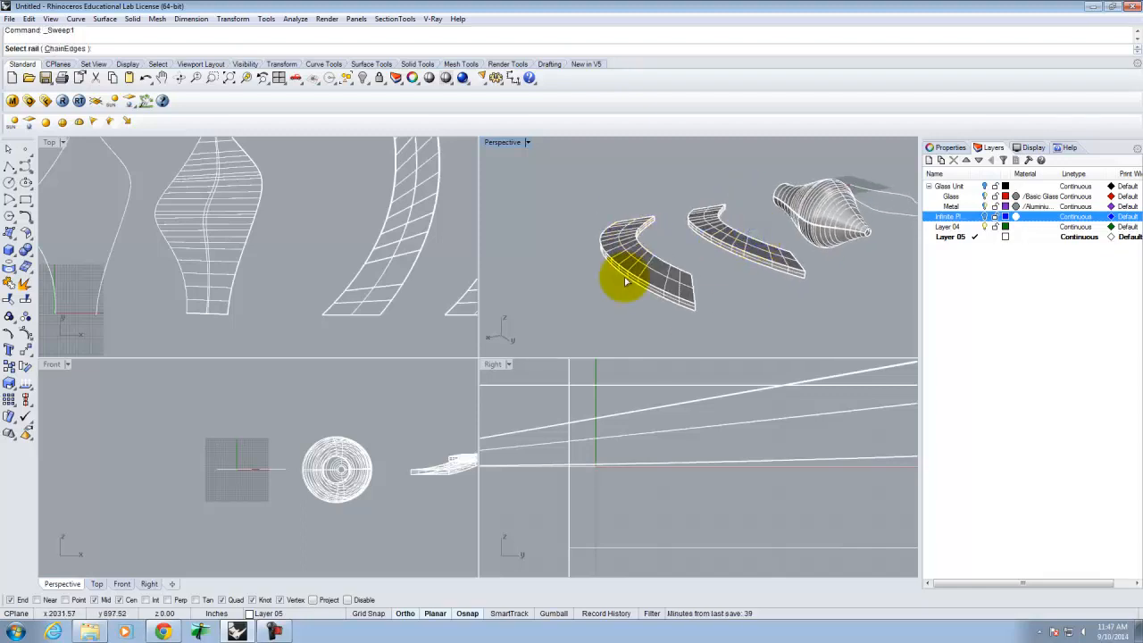
key("Escape")
right_click_drag(796, 248, 694, 247)
scroll(732, 232, "up", 4)
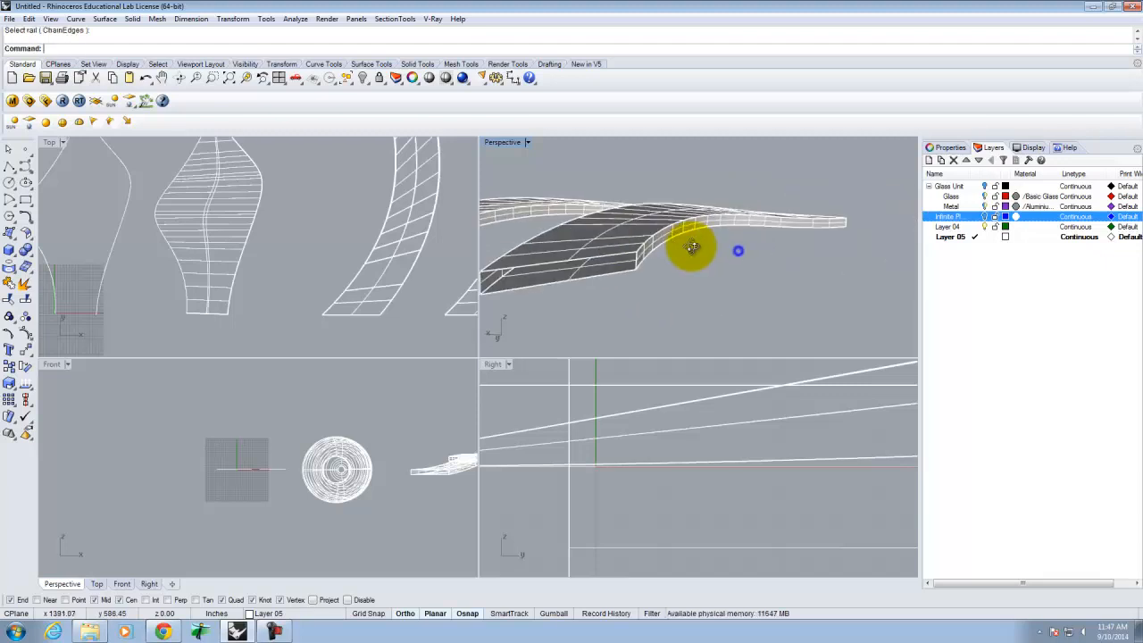
left_click(638, 225)
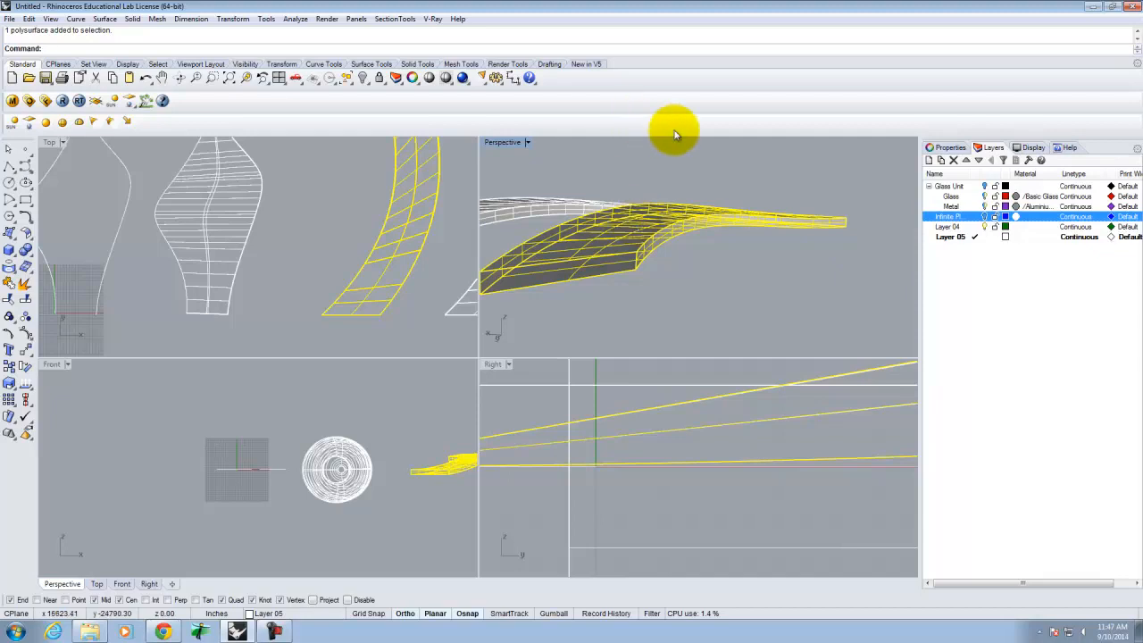
left_click(711, 179)
scroll(684, 215, "down", 5)
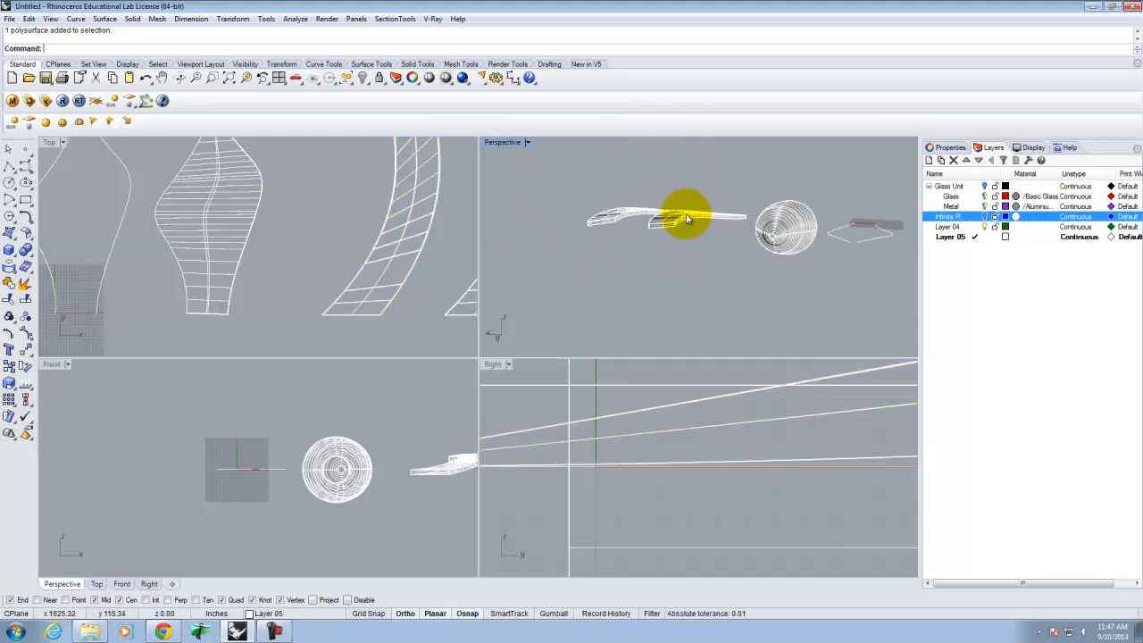
mouse_move(775, 212)
right_mouse_down()
mouse_move(670, 253)
mouse_move(623, 244)
right_mouse_up()
right_click(623, 244)
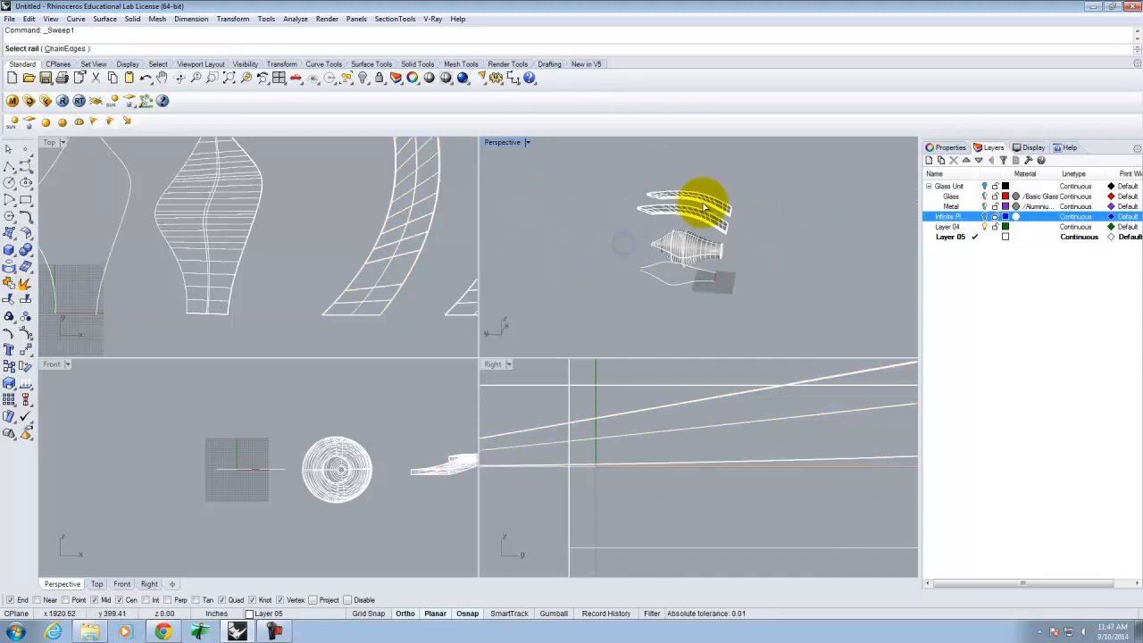